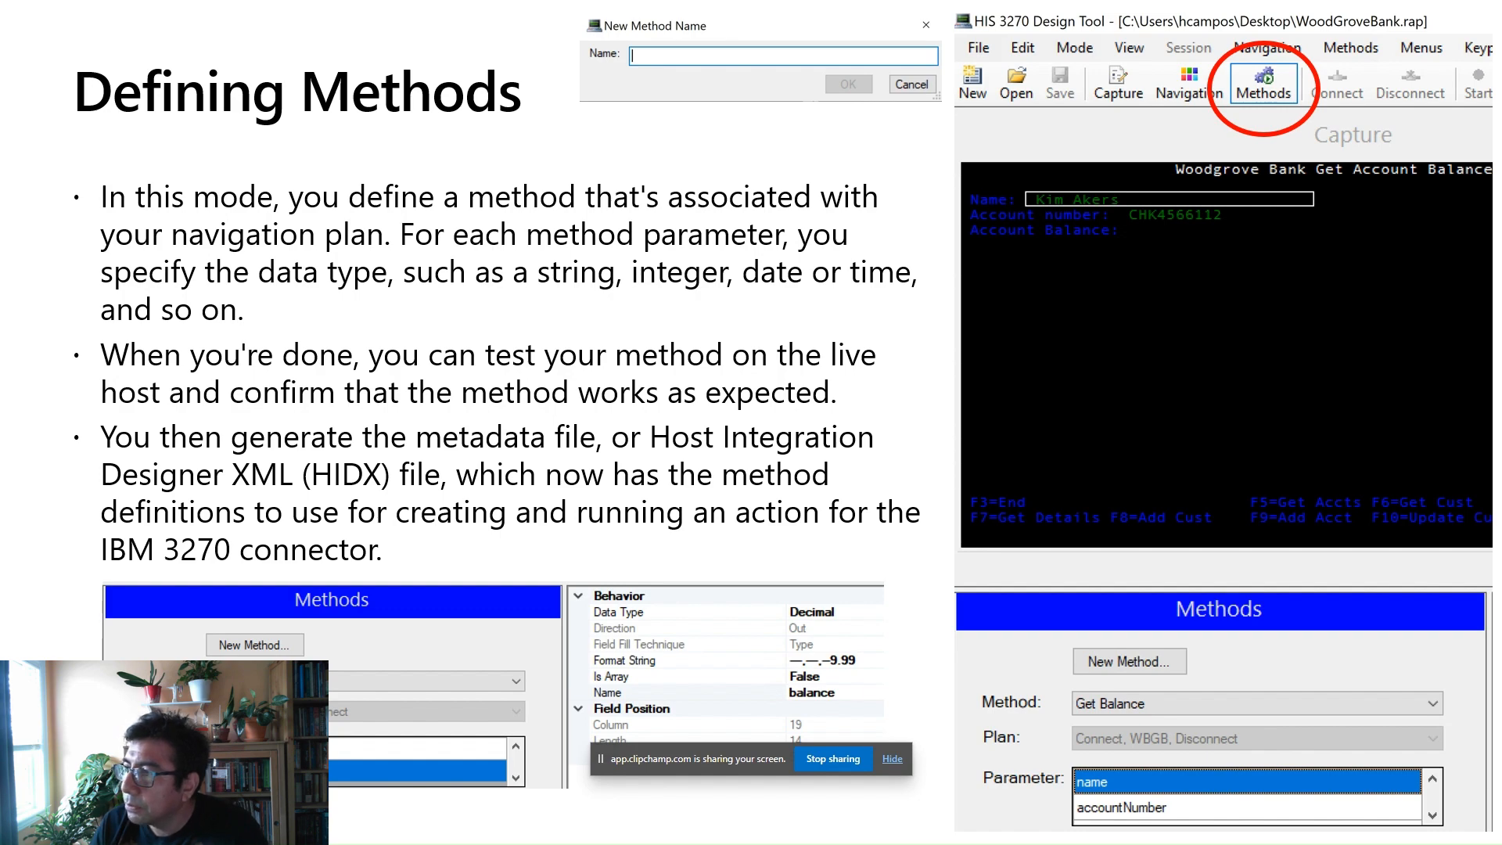
{"action": "key", "text": "Right"}
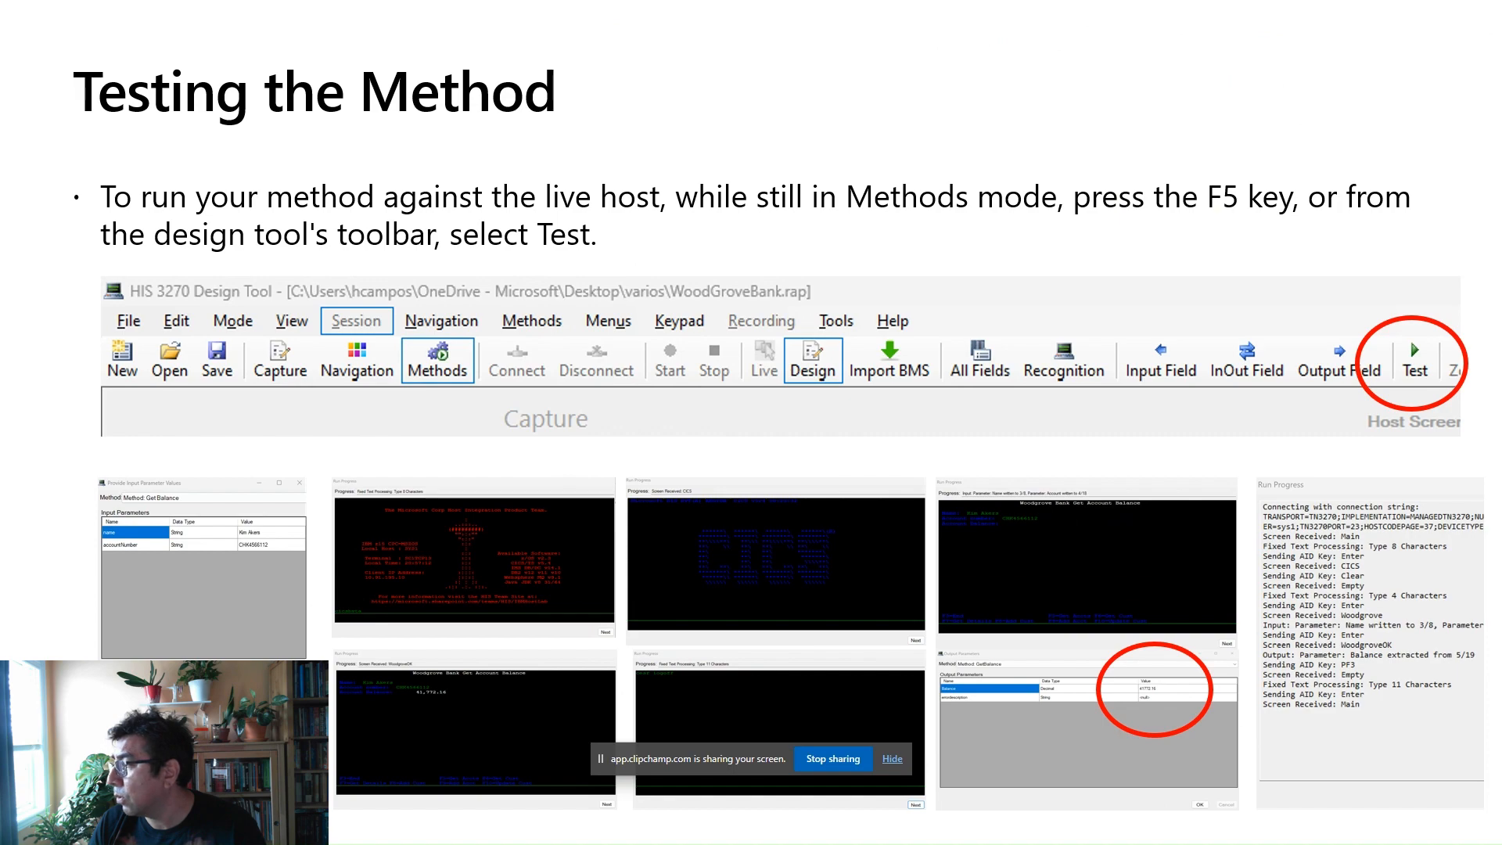
{"action": "key", "text": "Right"}
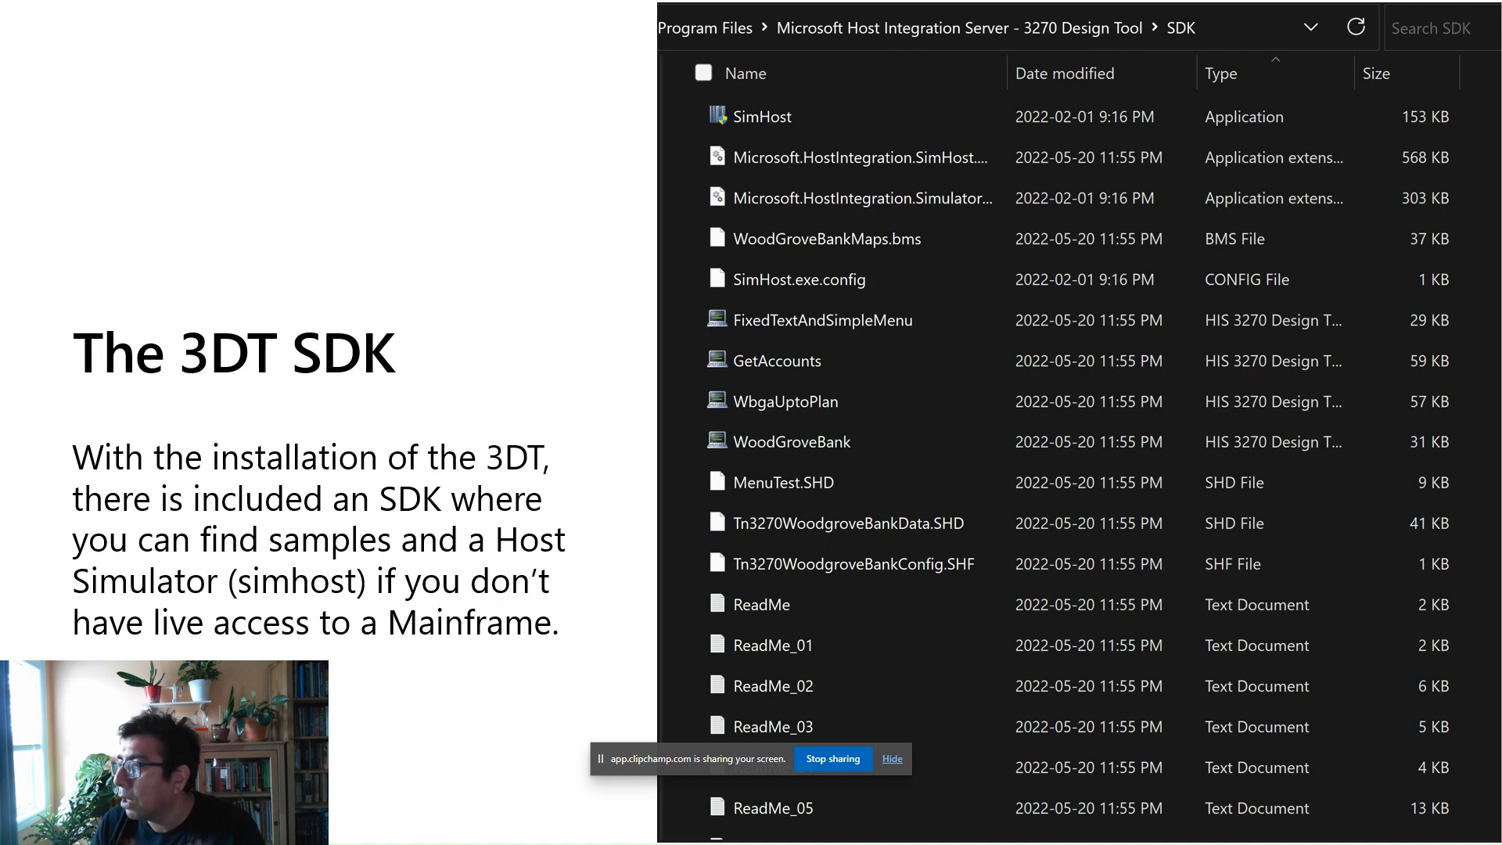
{"action": "key", "text": "Right"}
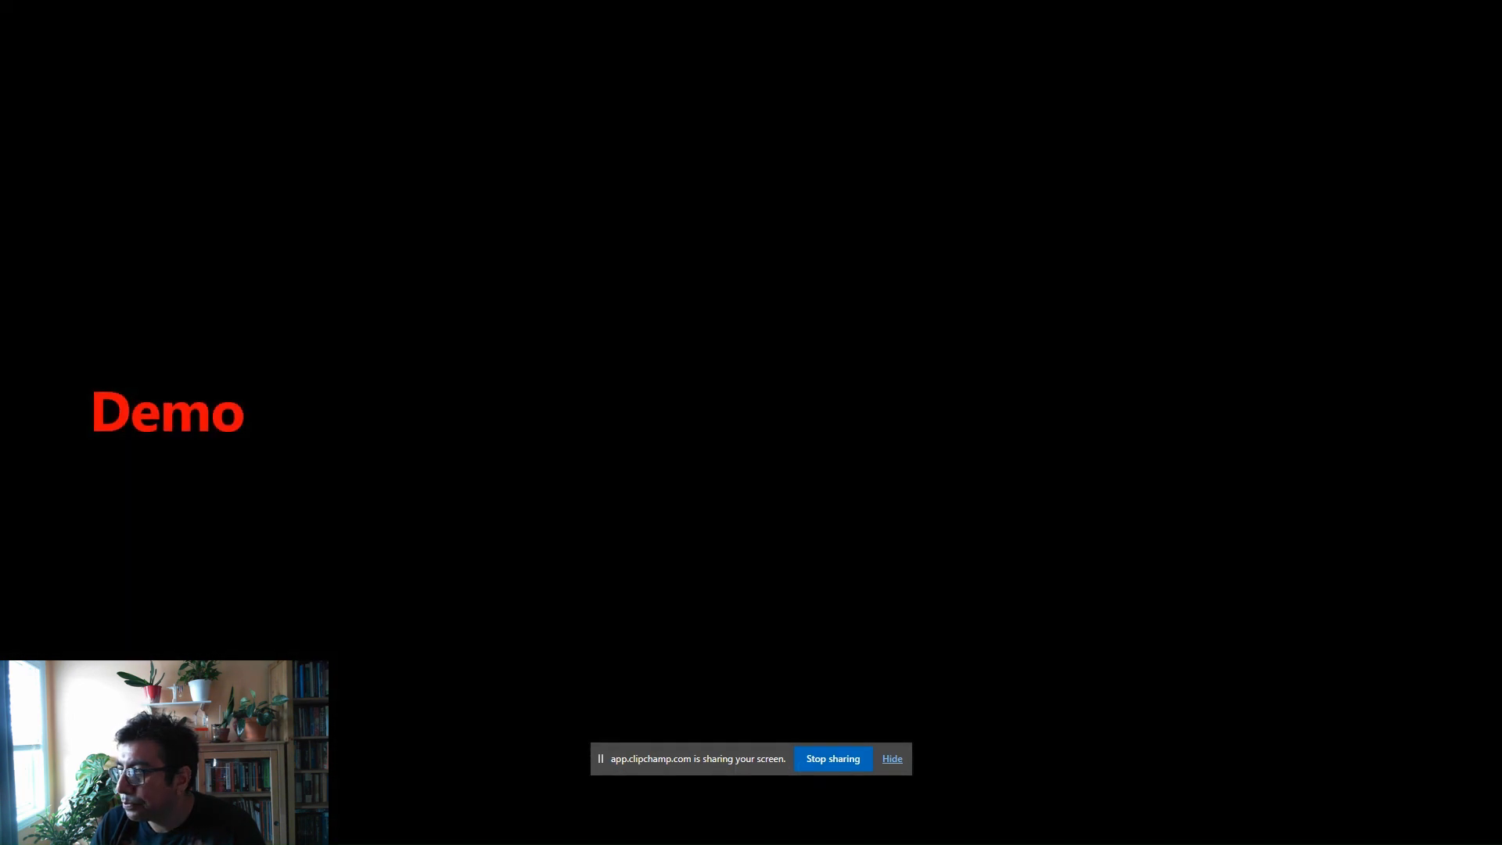
- Switch to the HIS 3270 Design Tool, then open and accept the session's TN3270E host settings
{"action": "key", "text": "alt+Tab"}
{"action": "key", "text": "Tab"}
{"action": "key", "text": "Tab"}
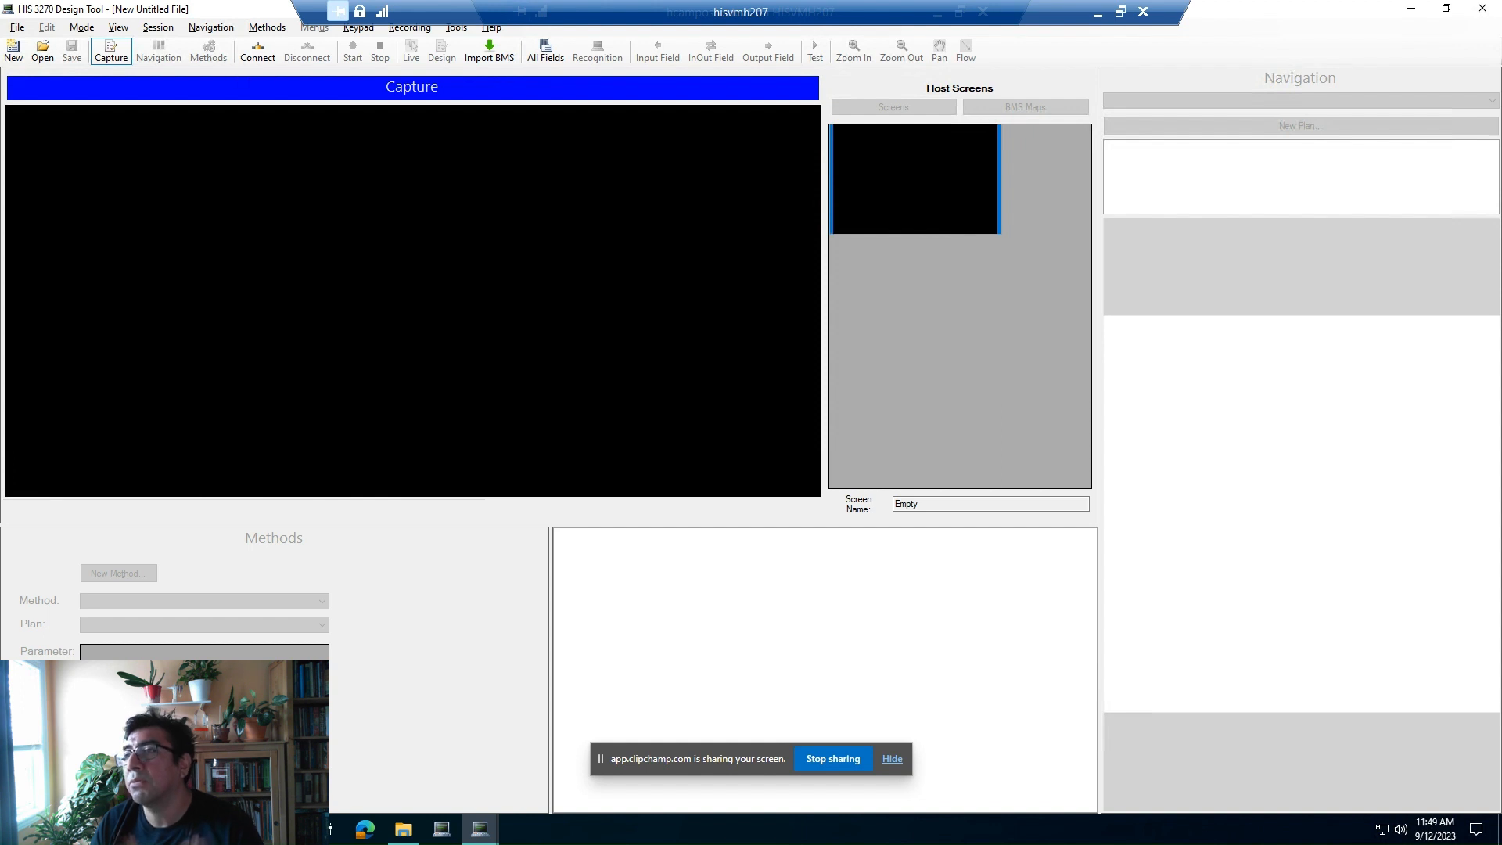
{"action": "left_click", "coordinate": [158, 27]}
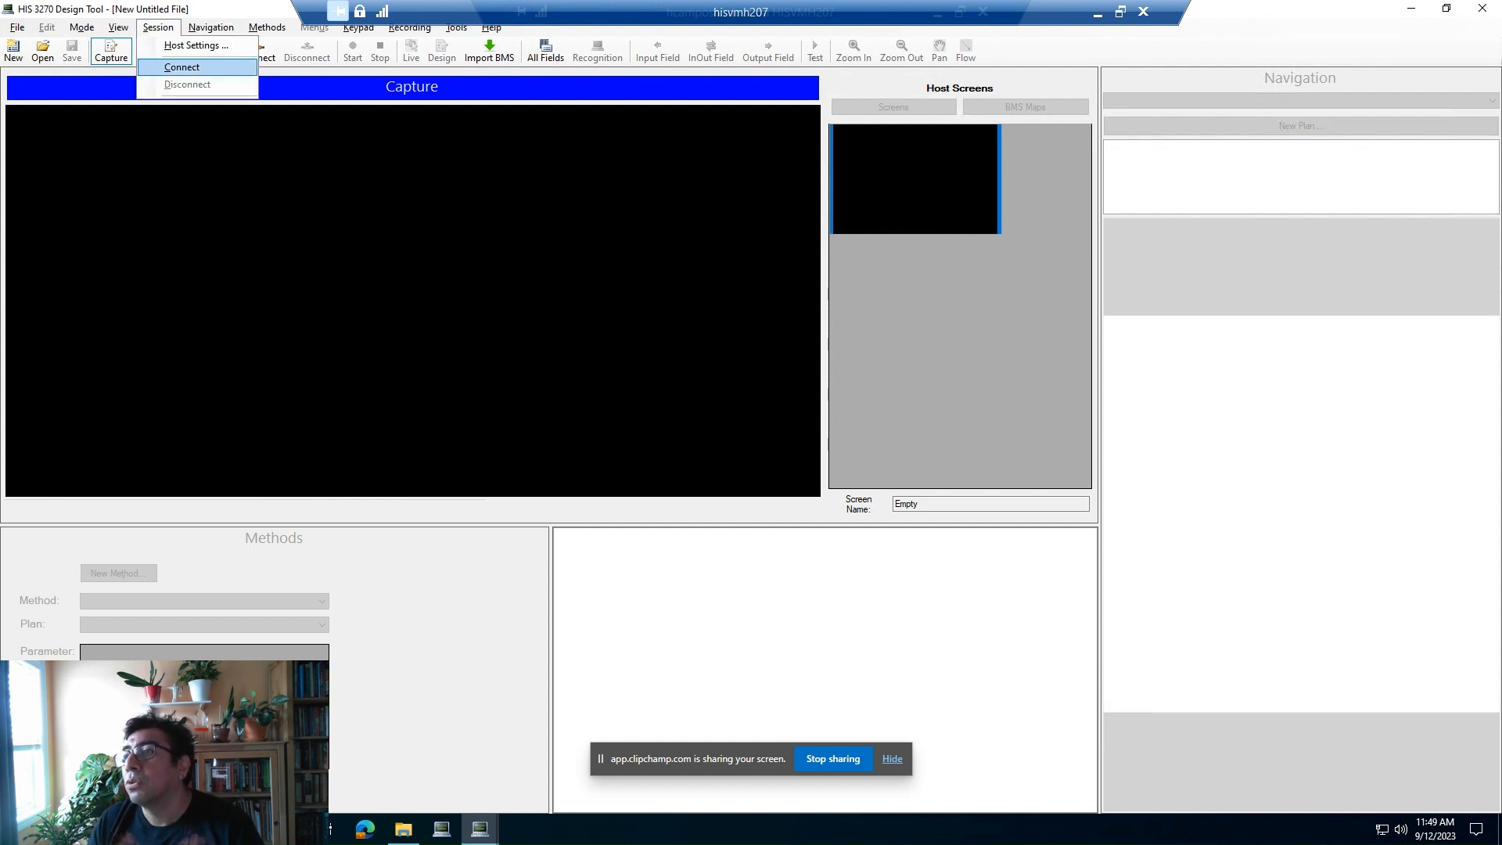
{"action": "left_click", "coordinate": [195, 45]}
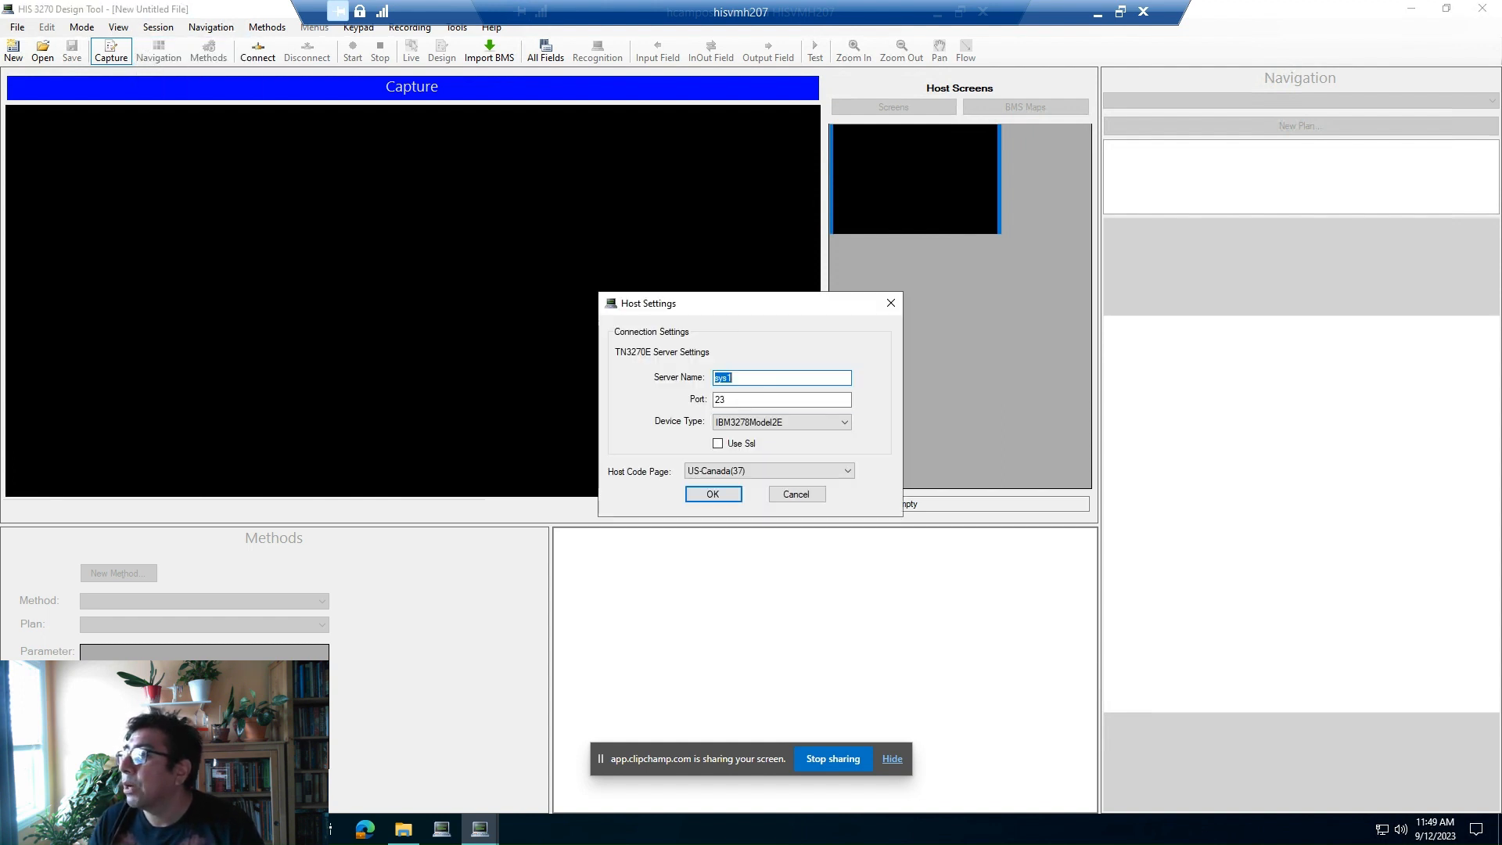
{"action": "left_click", "coordinate": [753, 378]}
{"action": "key", "text": "Return"}
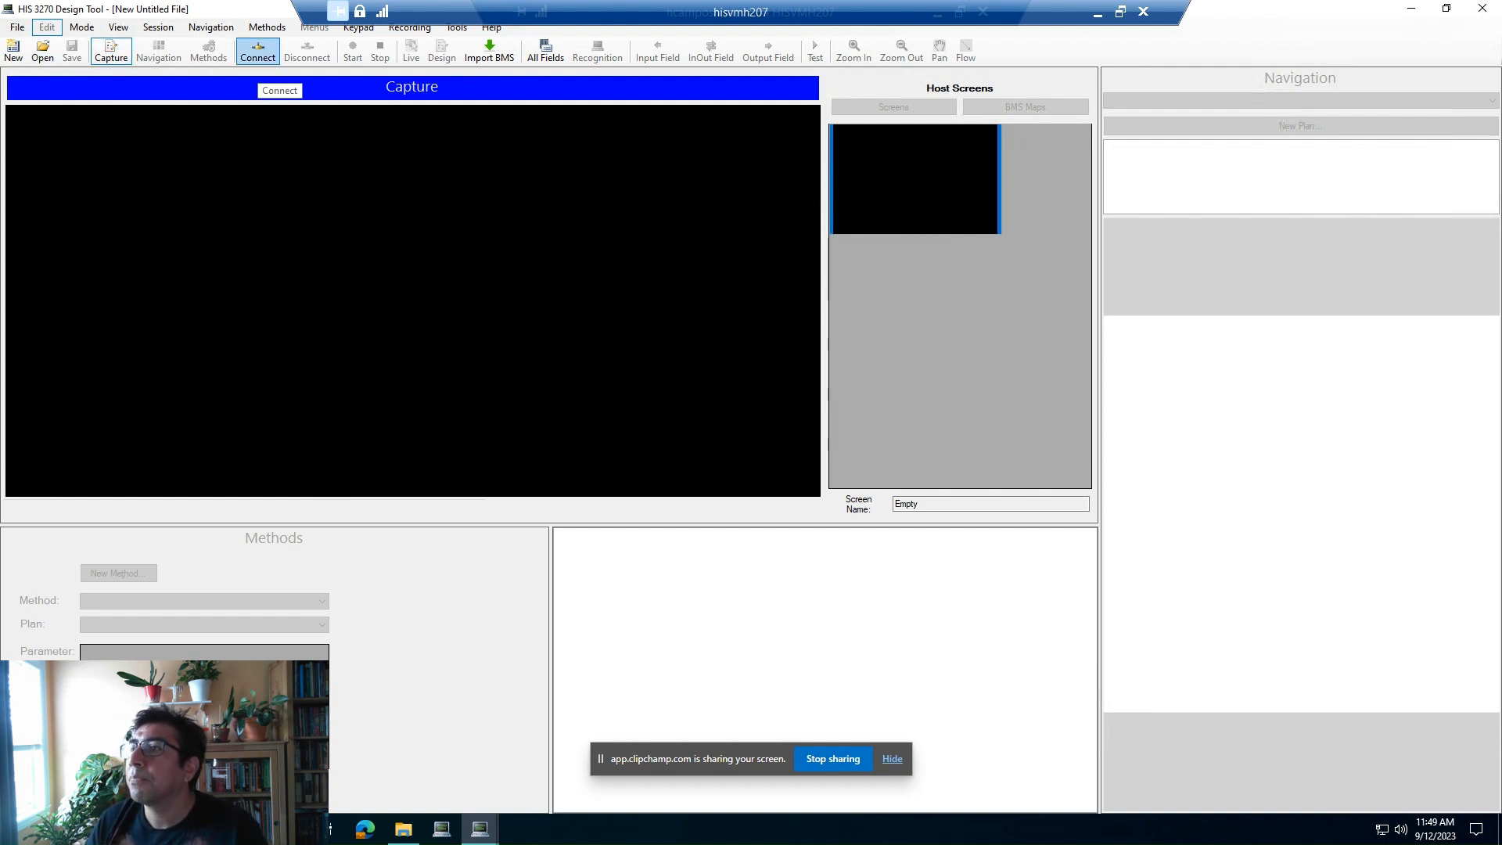
- Start a recorded live host session and submit CICSBVTA on the host's welcome screen
{"action": "left_click", "coordinate": [257, 51]}
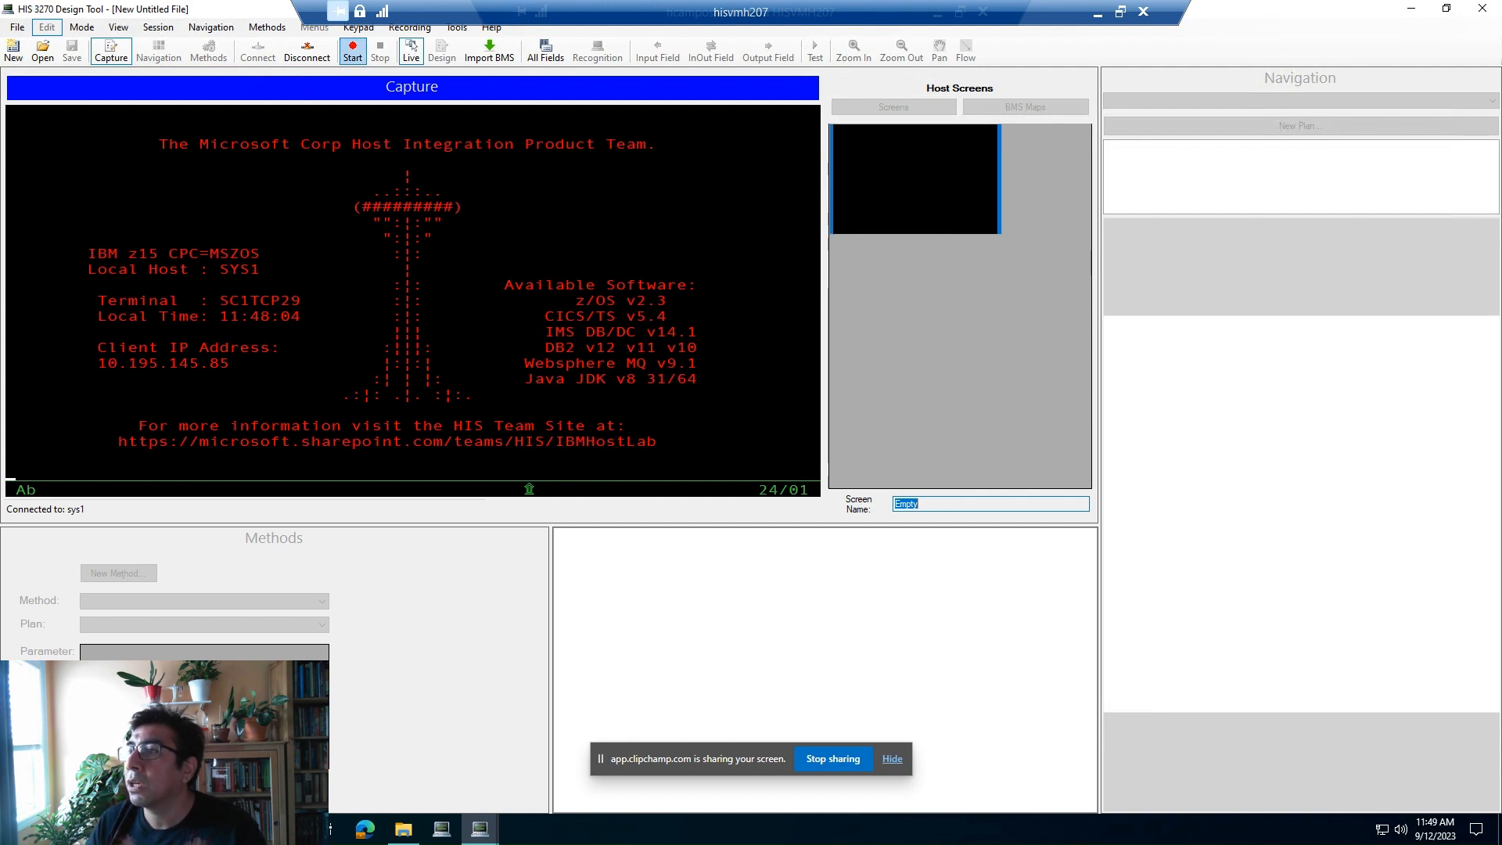
{"action": "left_click", "coordinate": [353, 52]}
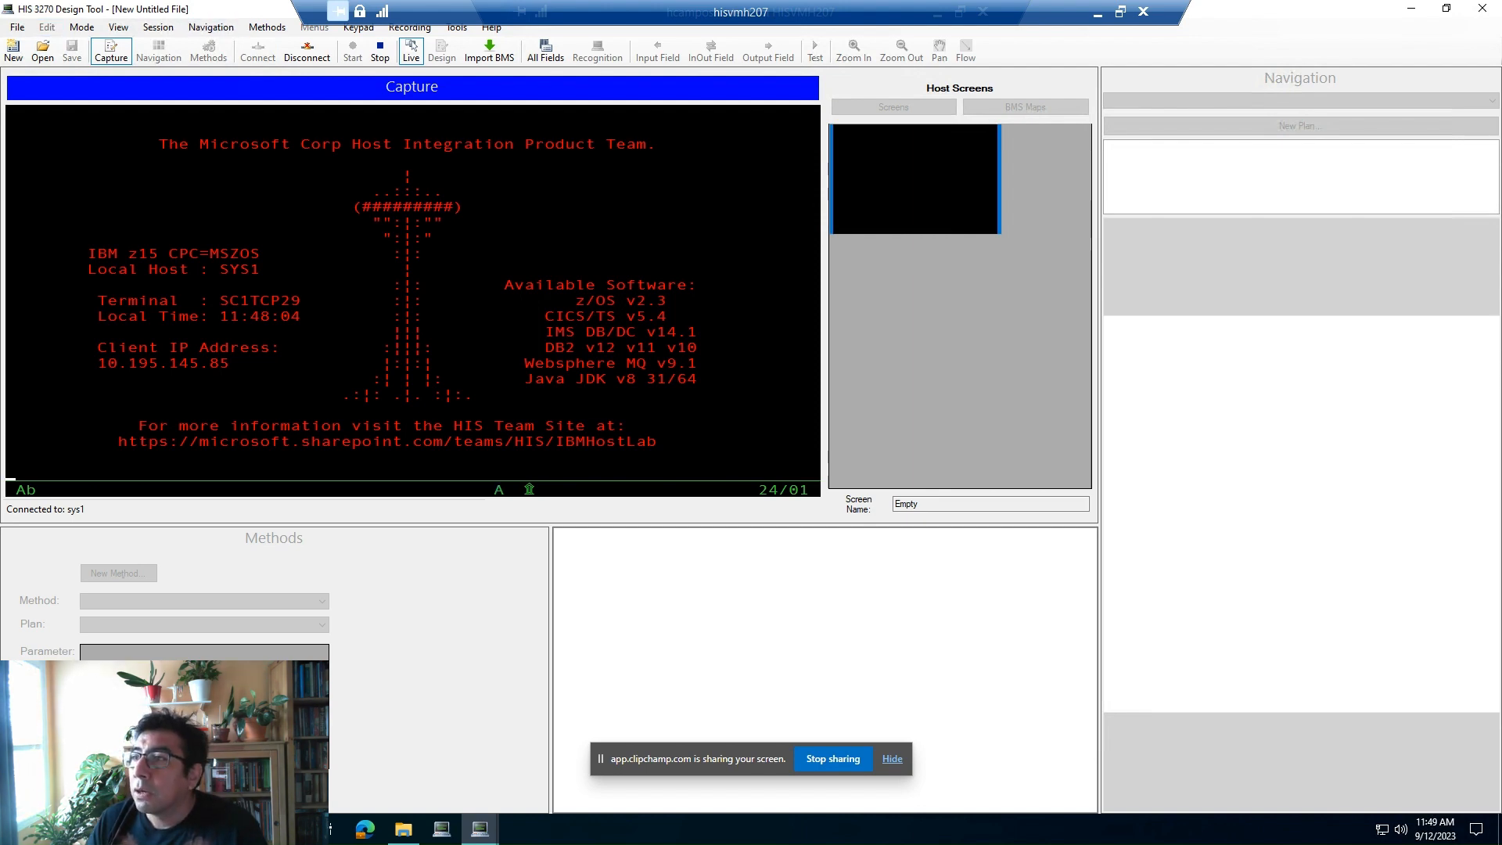
{"action": "type", "text": "CIC"}
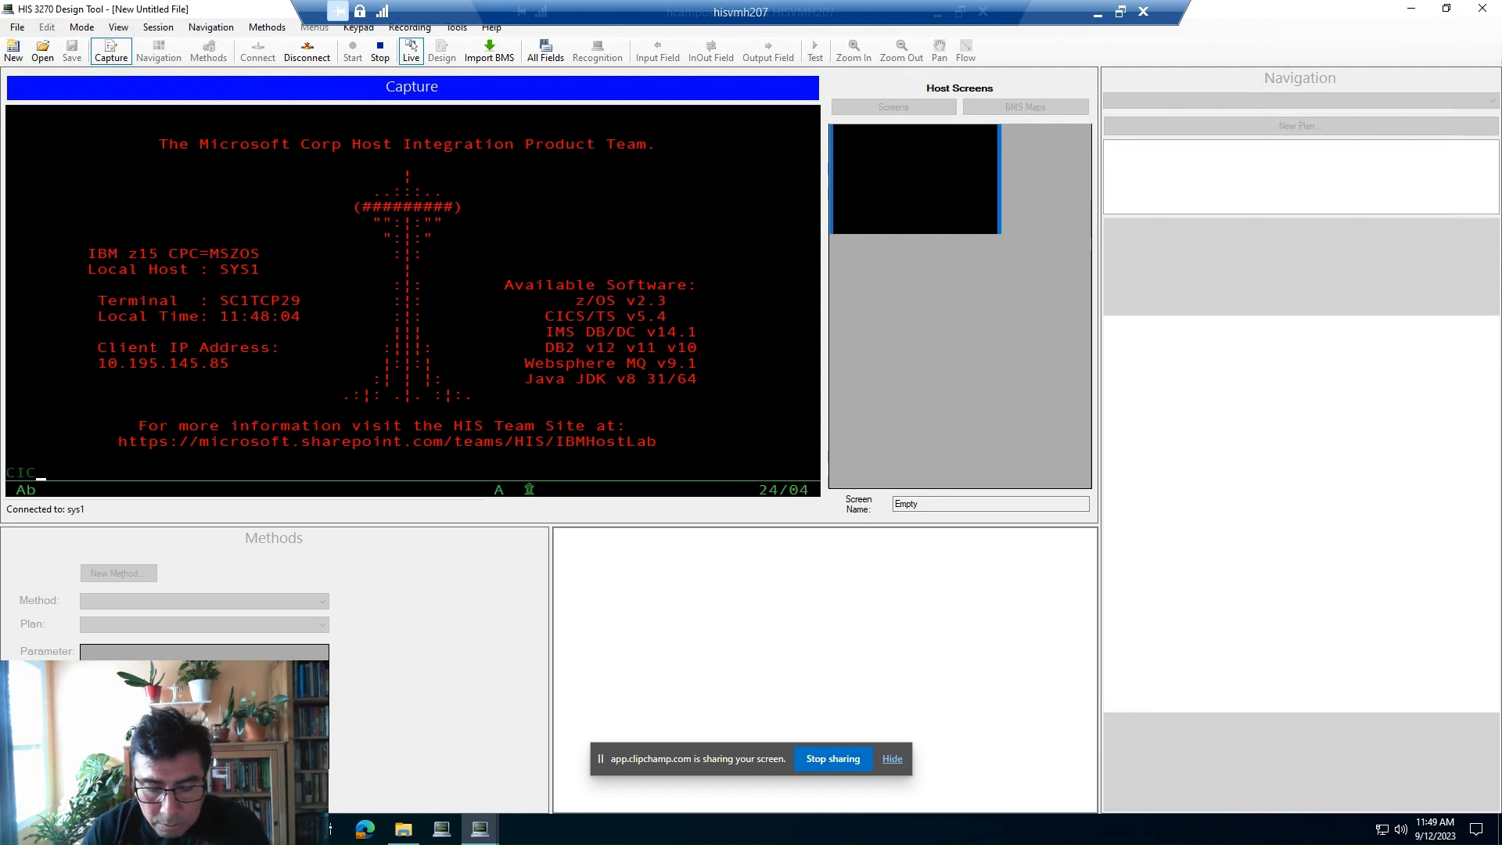
{"action": "type", "text": "SBVTA"}
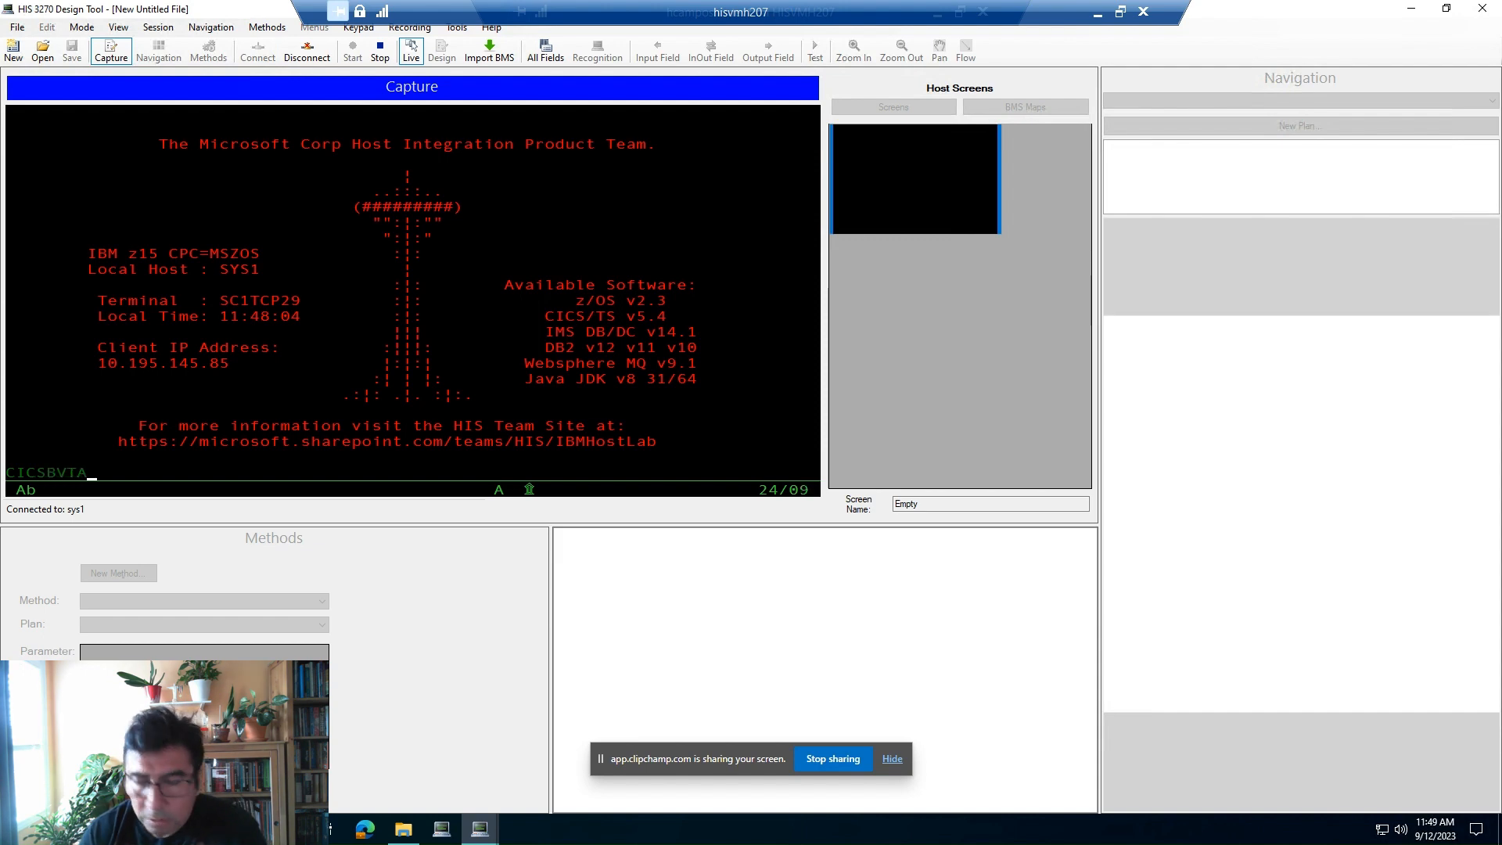
{"action": "key", "text": "Return"}
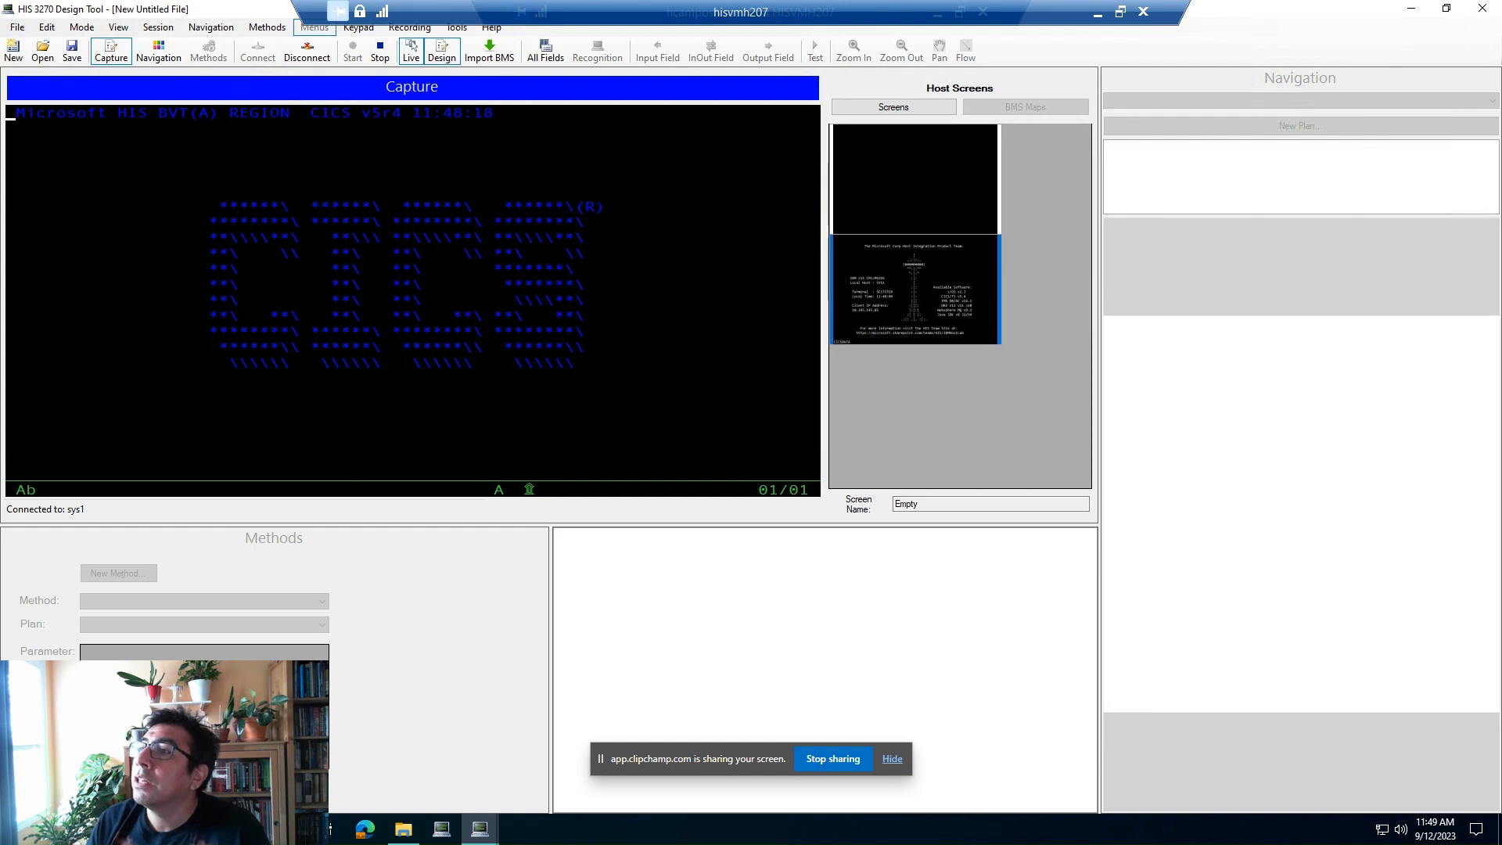
- Clear the CICS banner screen and run the WBGB transaction
{"action": "left_click", "coordinate": [358, 28]}
{"action": "left_click", "coordinate": [368, 41]}
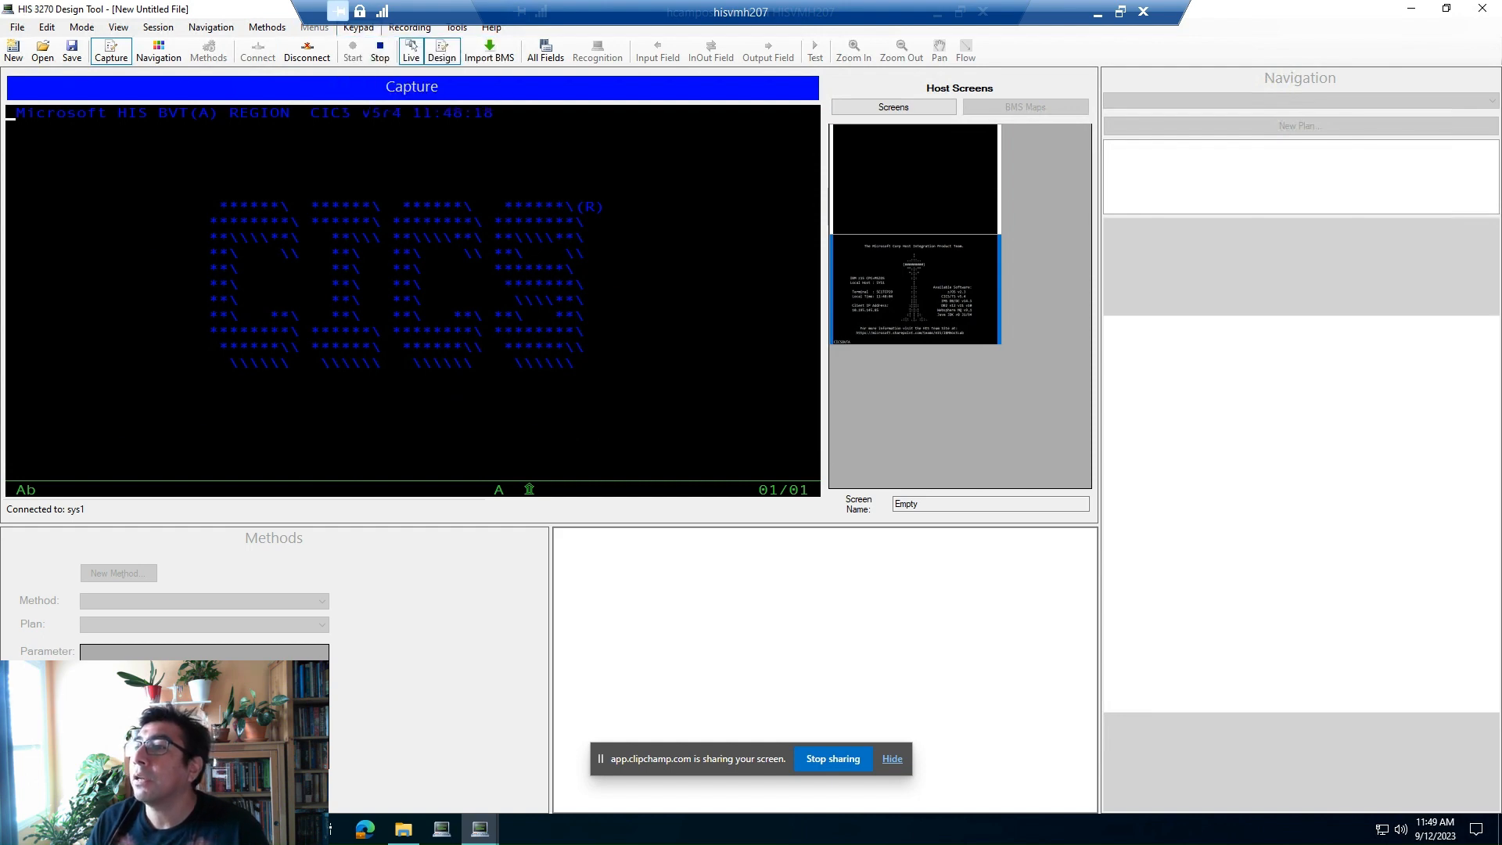
{"action": "type", "text": "WB"}
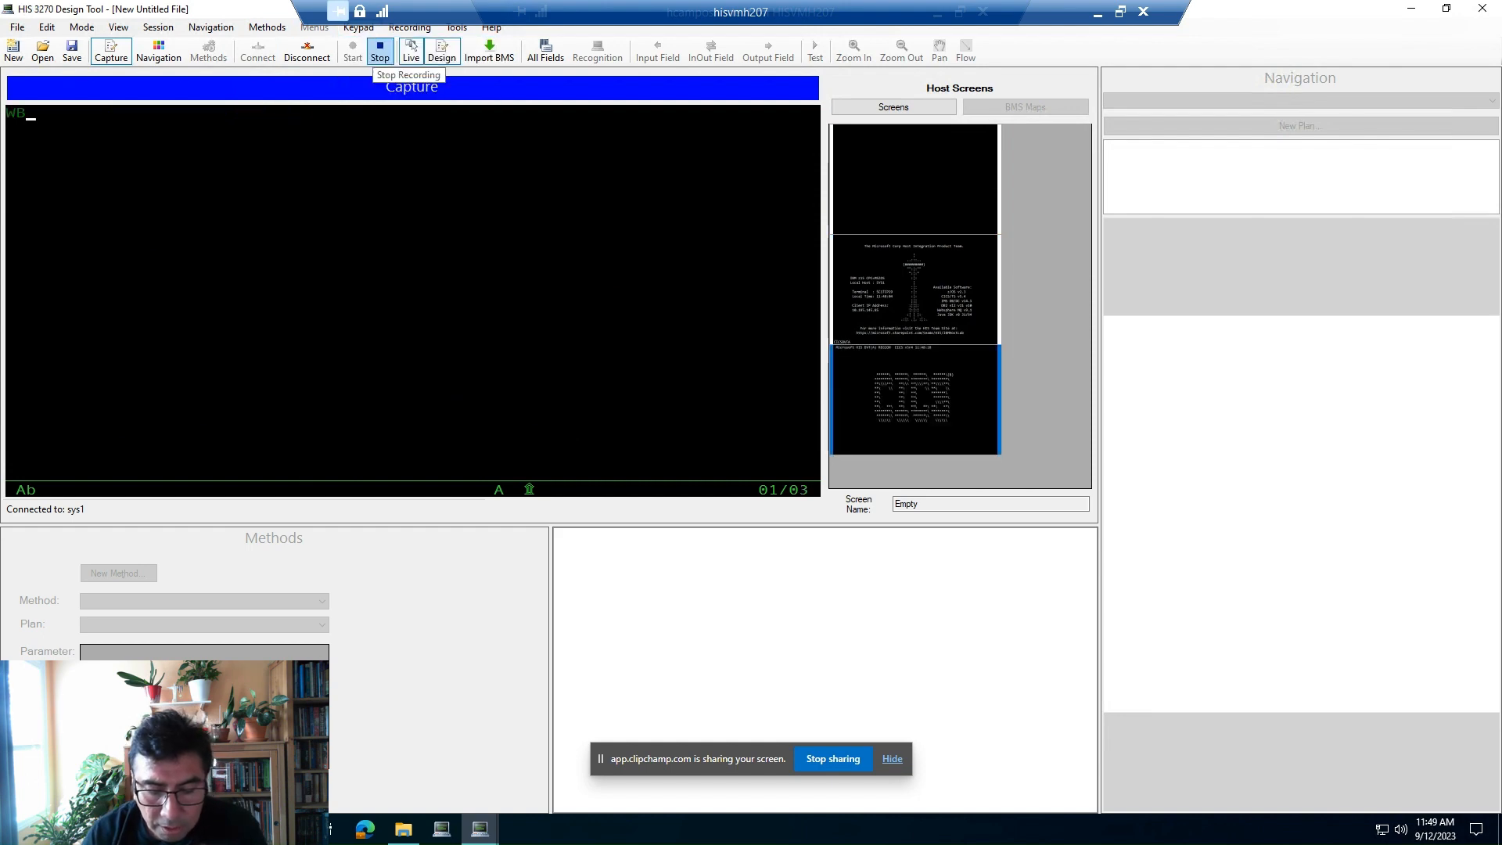
{"action": "type", "text": "GB"}
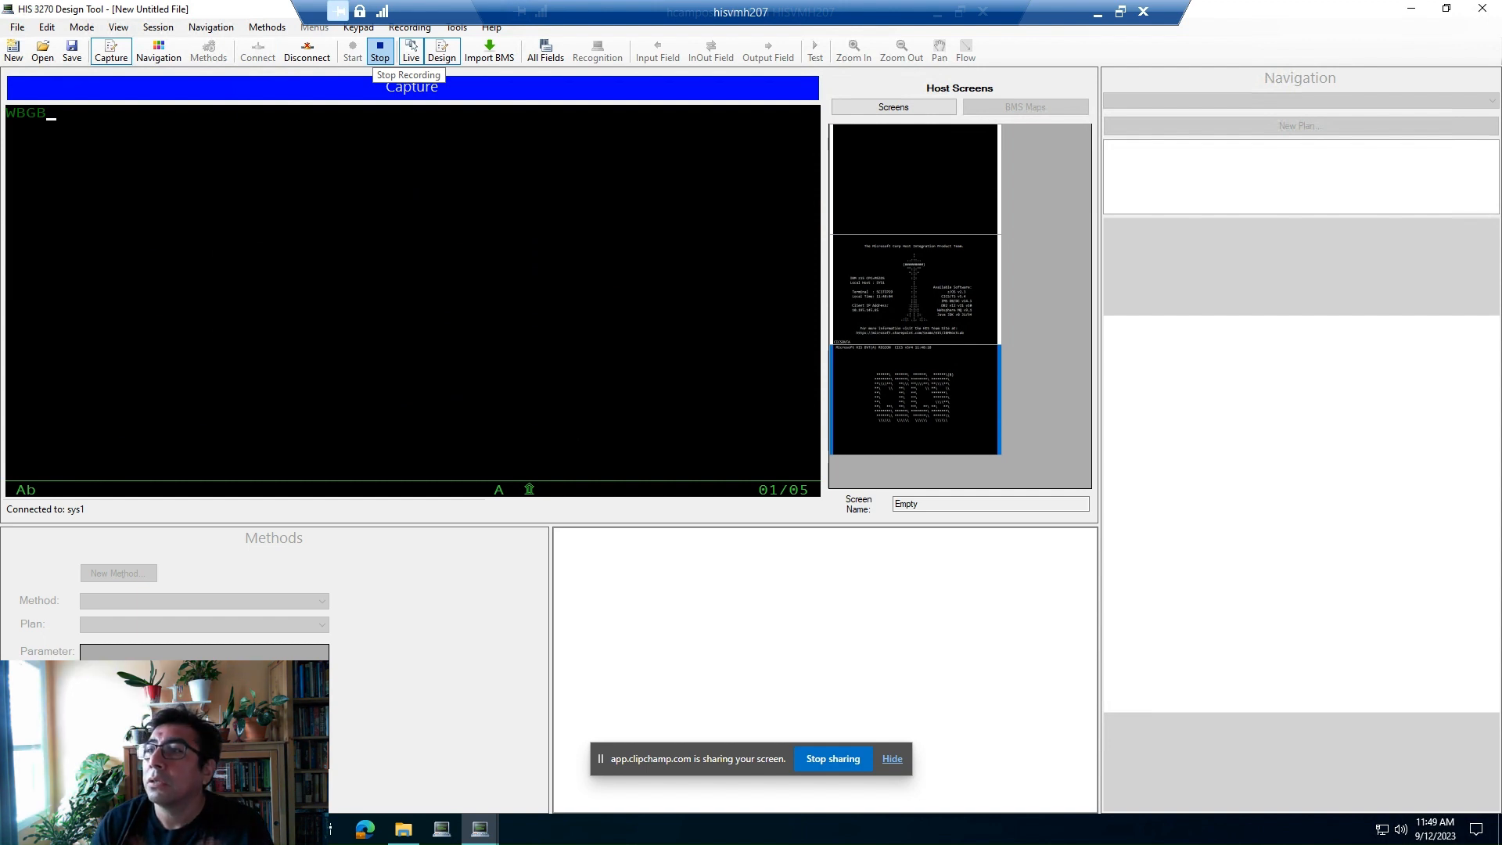
{"action": "key", "text": "Return"}
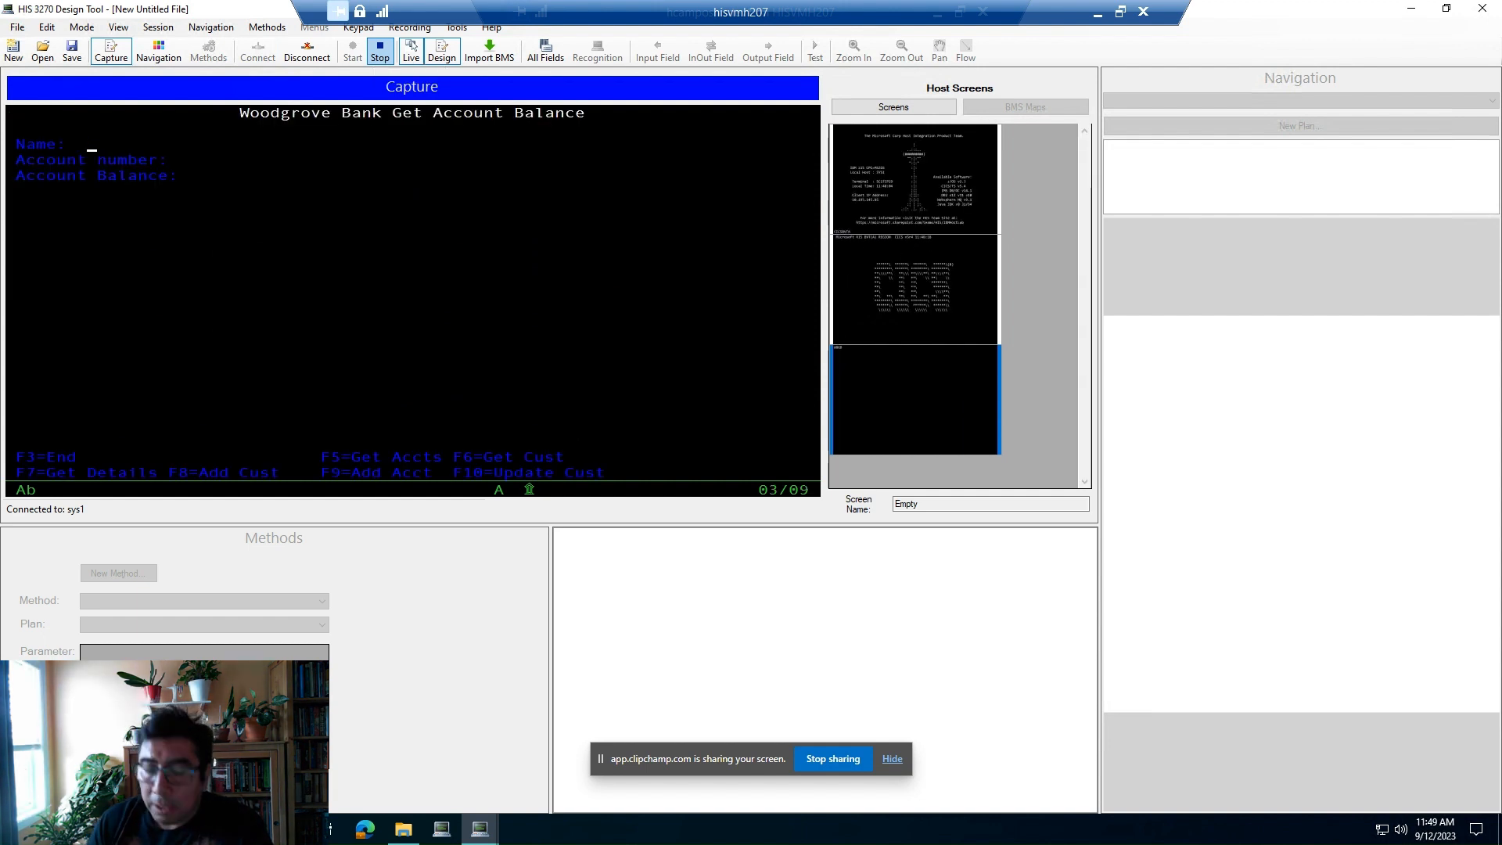
- Fill in the customer's name and account number on the Woodgrove Bank Get Account Balance screen and submit the request
{"action": "type", "text": "K"}
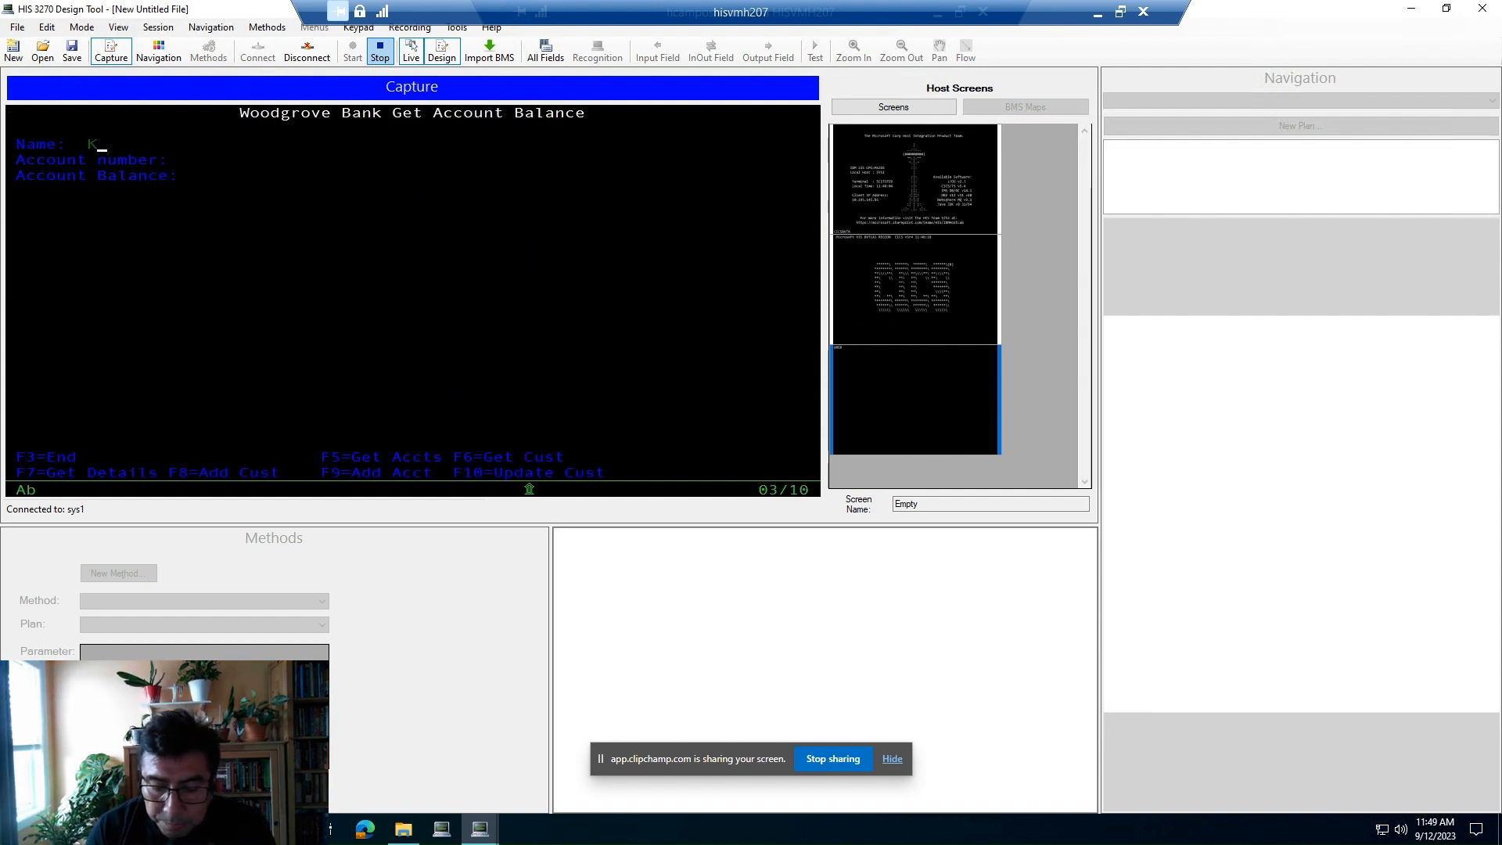
{"action": "type", "text": "im Akers"}
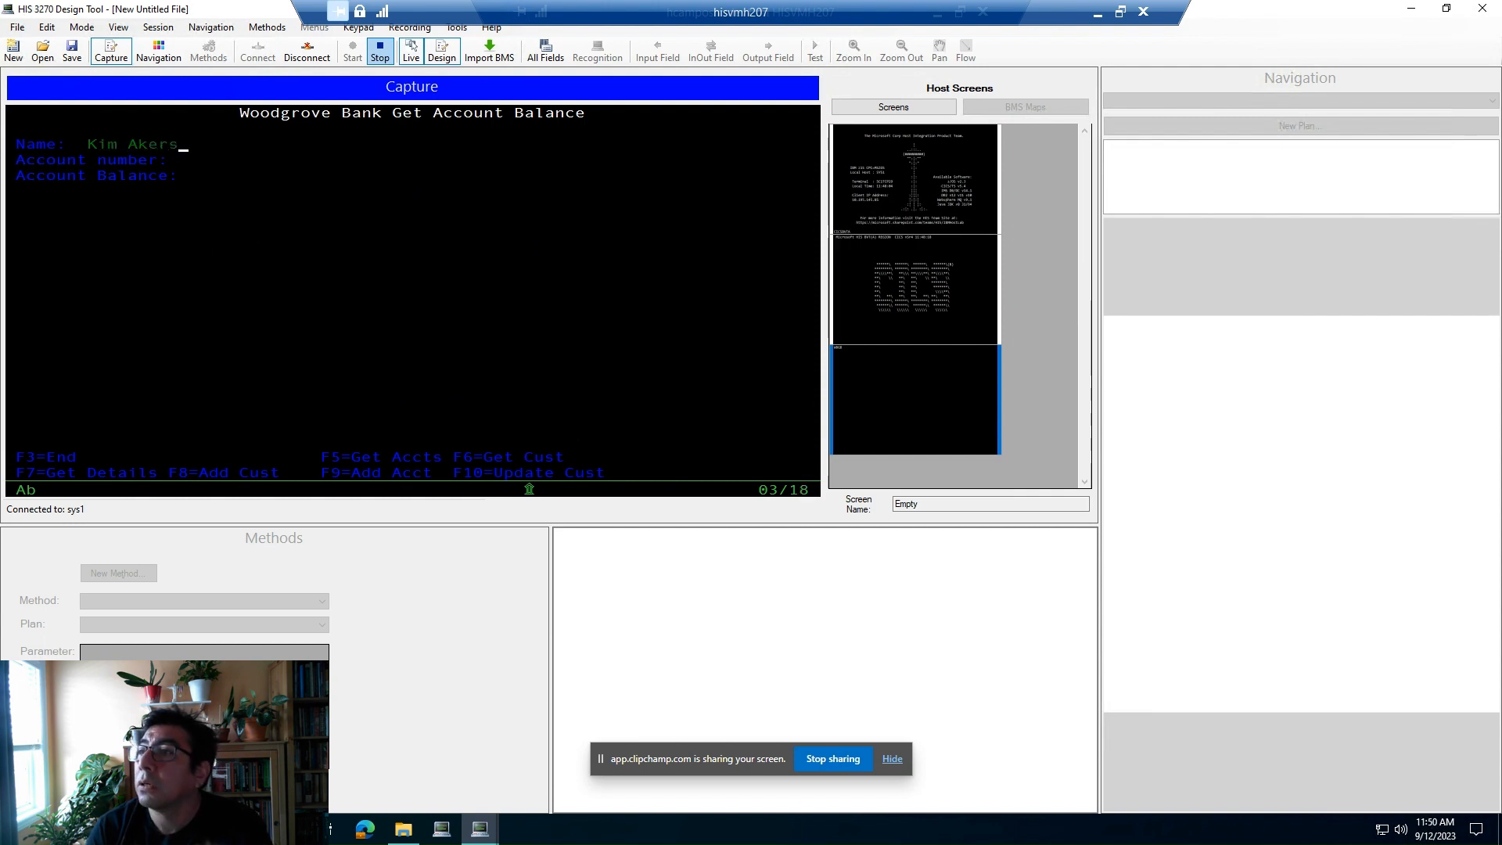
{"action": "key", "text": "Tab"}
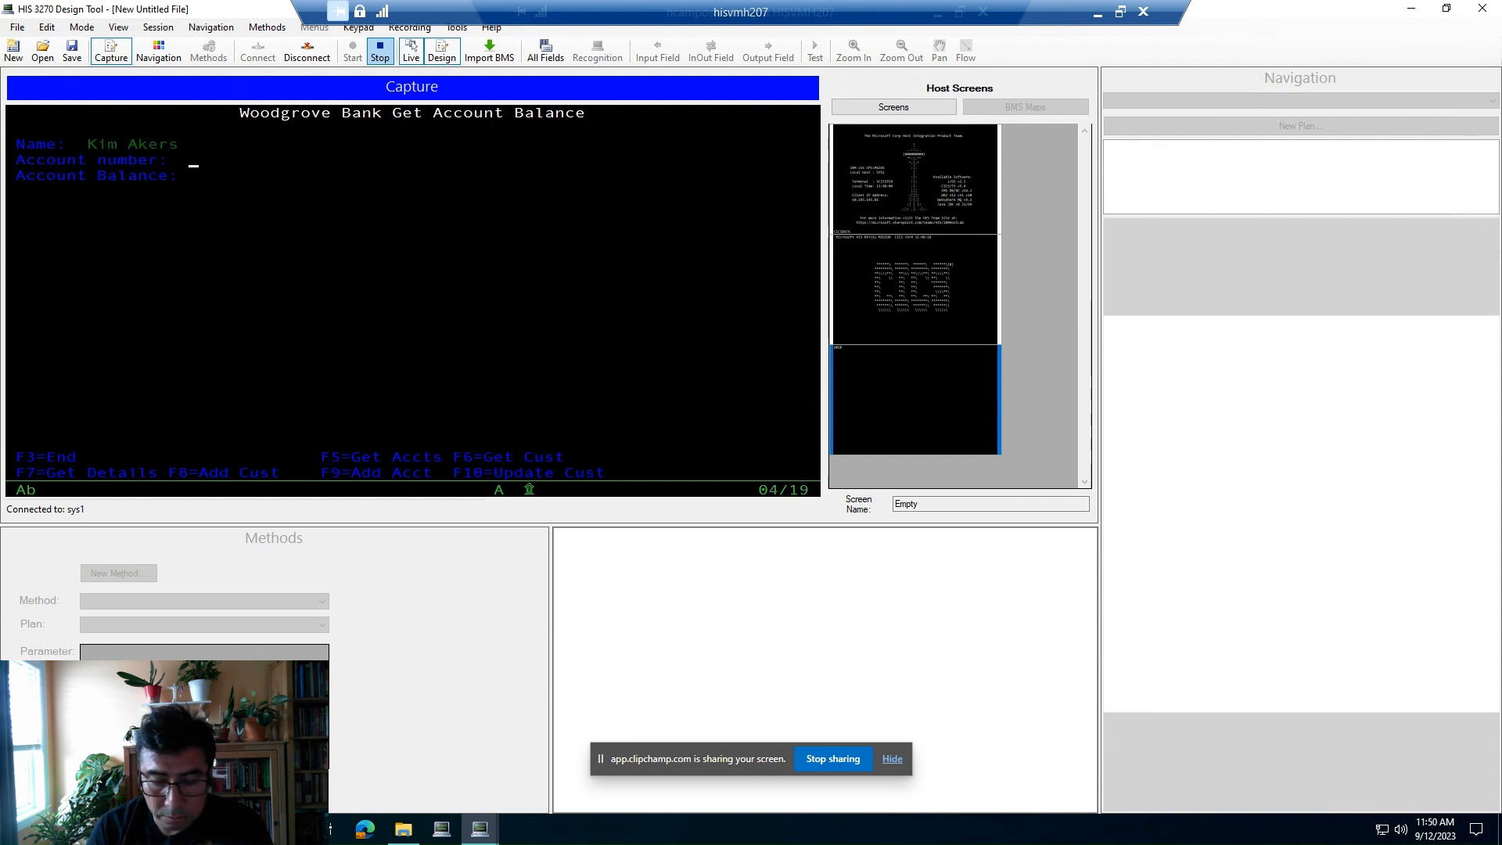
{"action": "type", "text": "CHK456"}
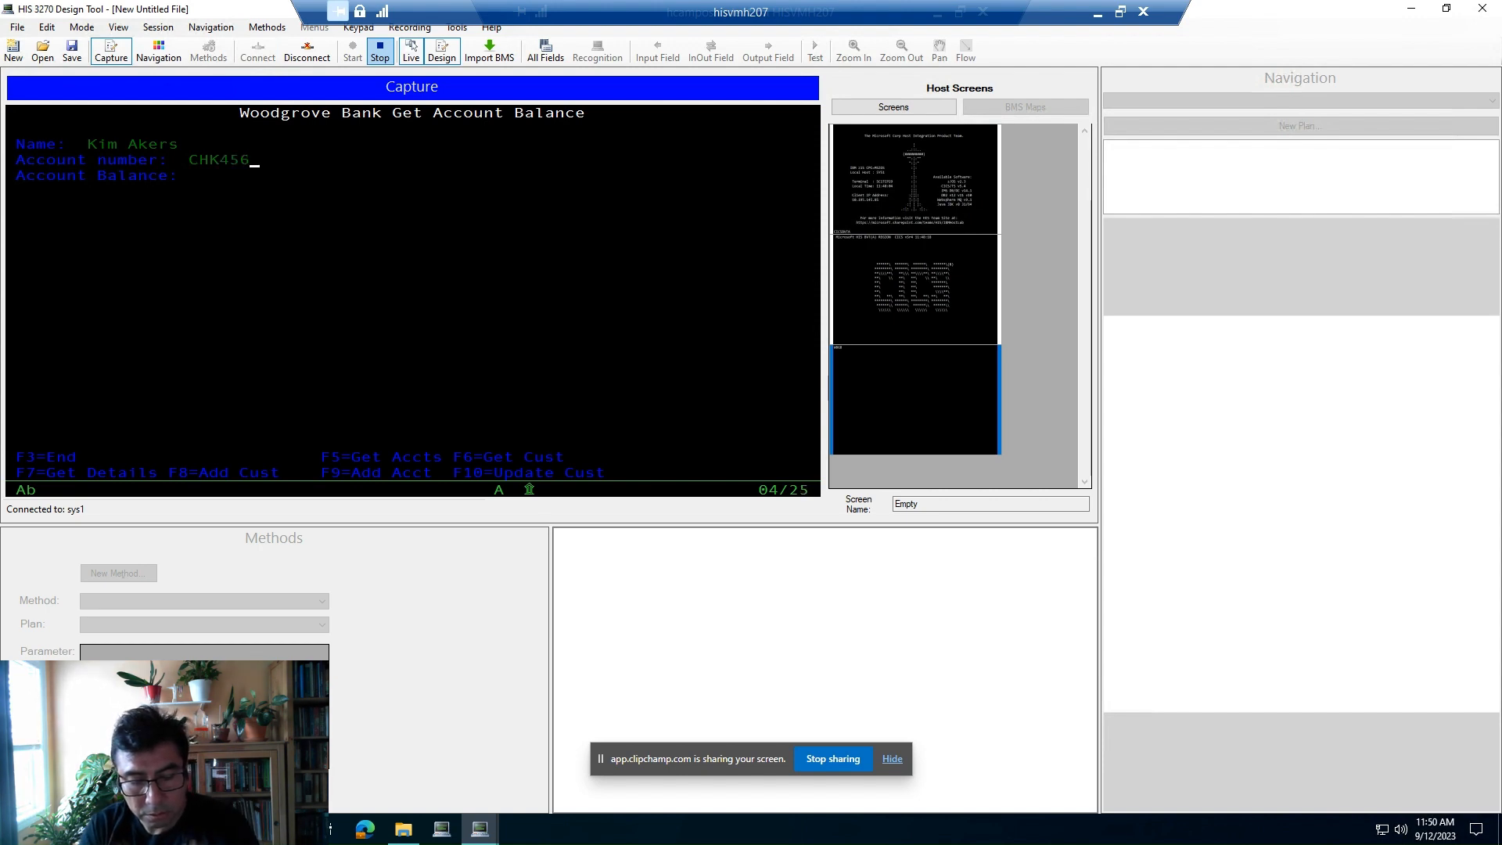
{"action": "type", "text": "6112"}
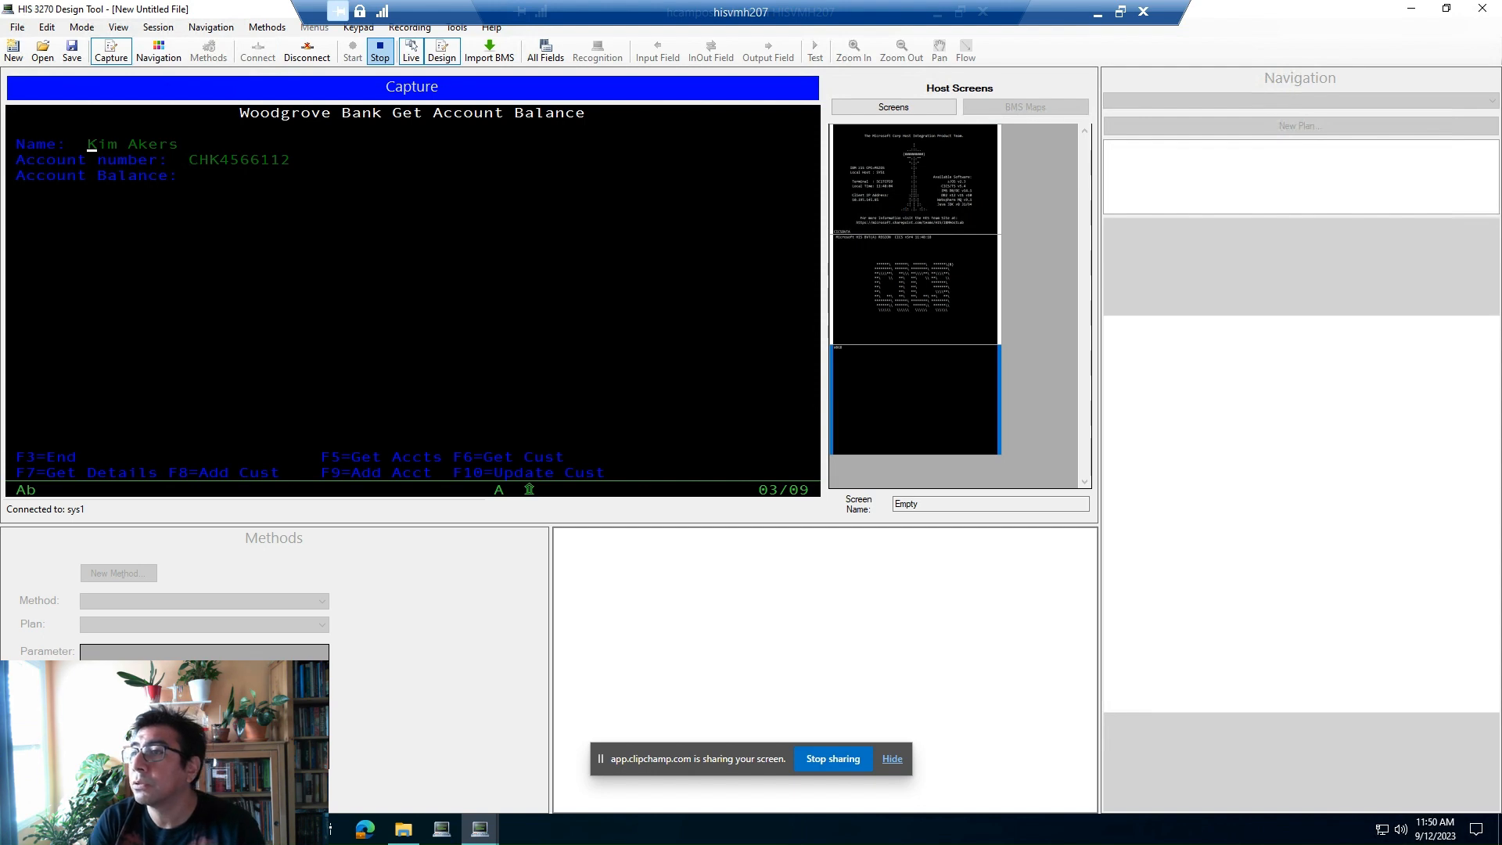
{"action": "key", "text": "Return"}
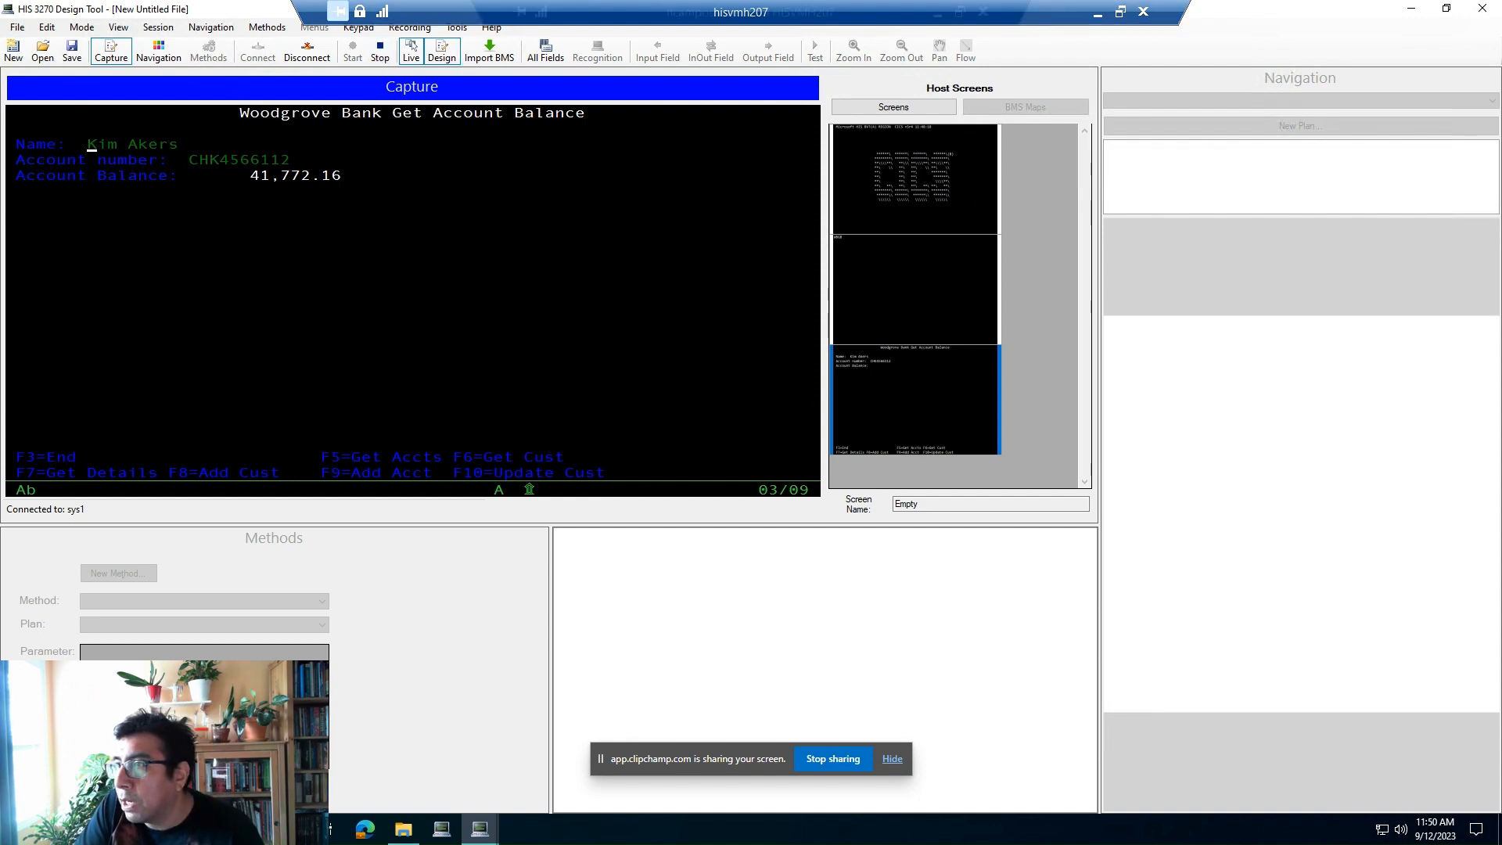
- Stop recording the host screens and disconnect the session
{"action": "left_click", "coordinate": [380, 51]}
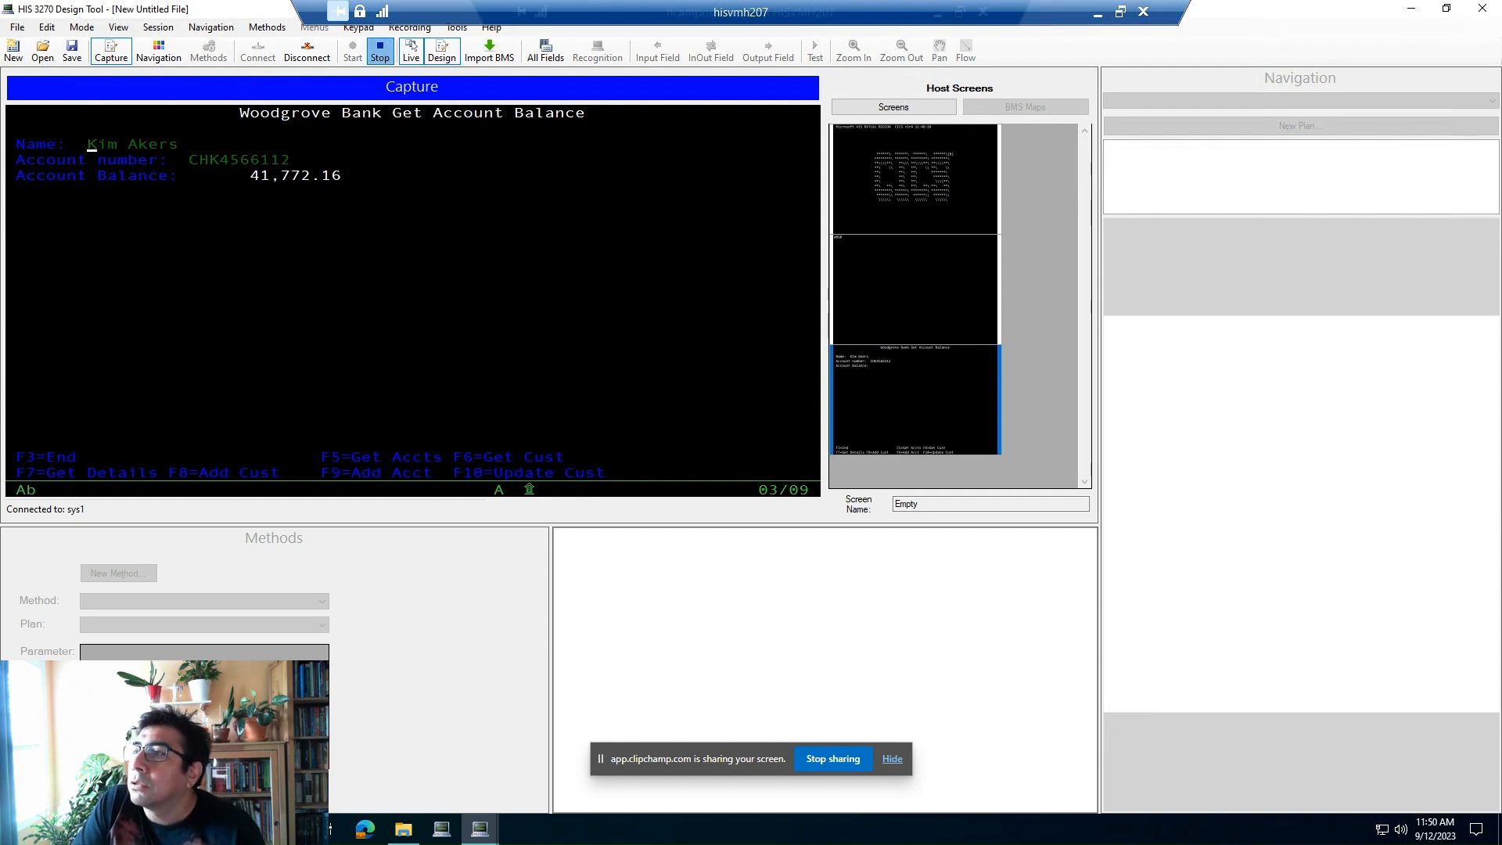
{"action": "left_click", "coordinate": [307, 53]}
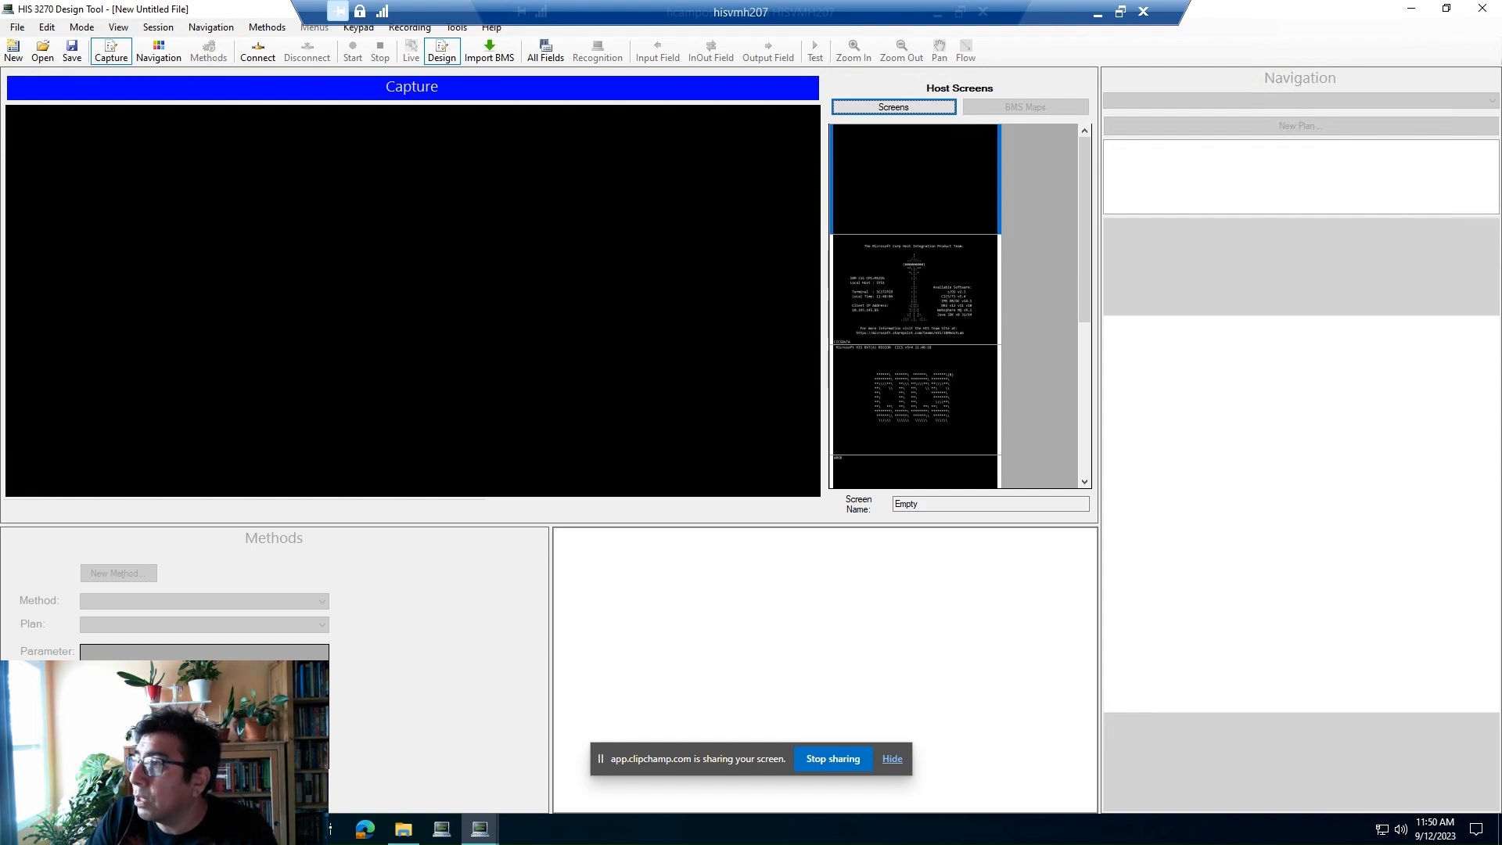
- Rename the captured host welcome screen as "Main:"
{"action": "left_click", "coordinate": [915, 289]}
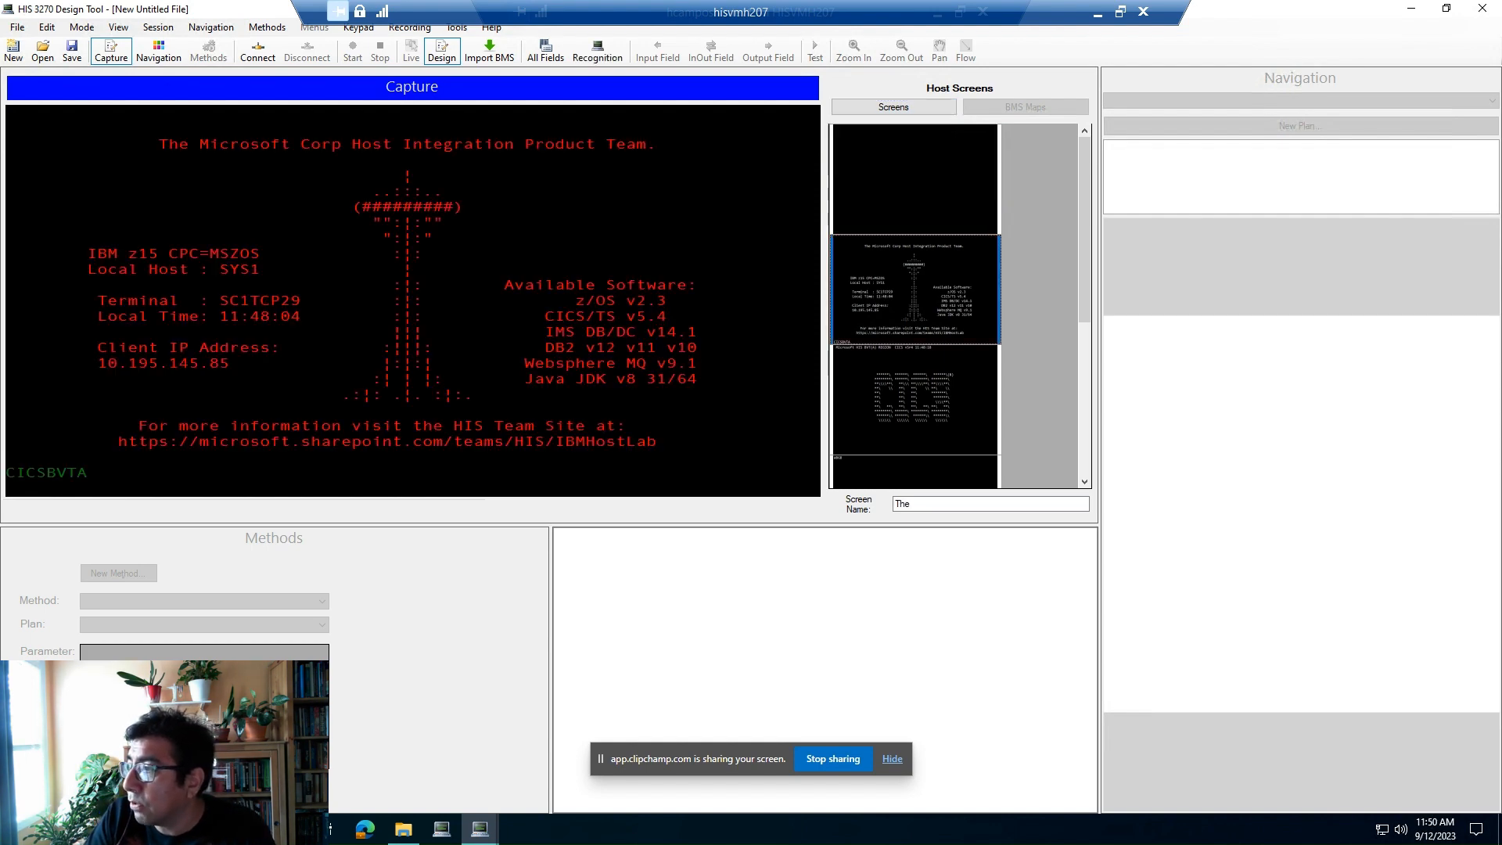
{"action": "left_click", "coordinate": [915, 399]}
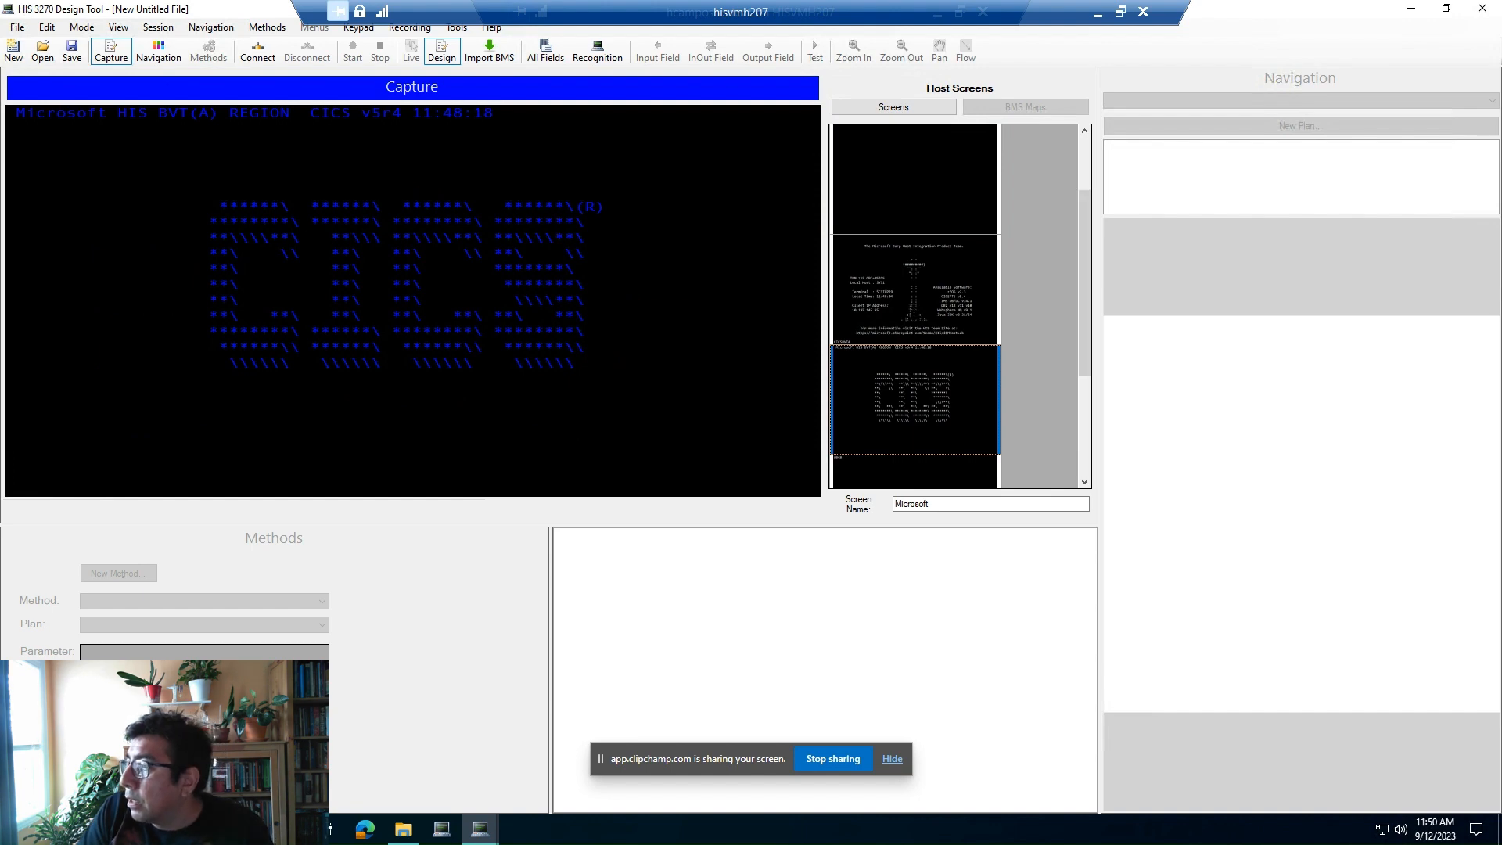
{"action": "left_click", "coordinate": [915, 290]}
{"action": "left_click", "coordinate": [912, 504]}
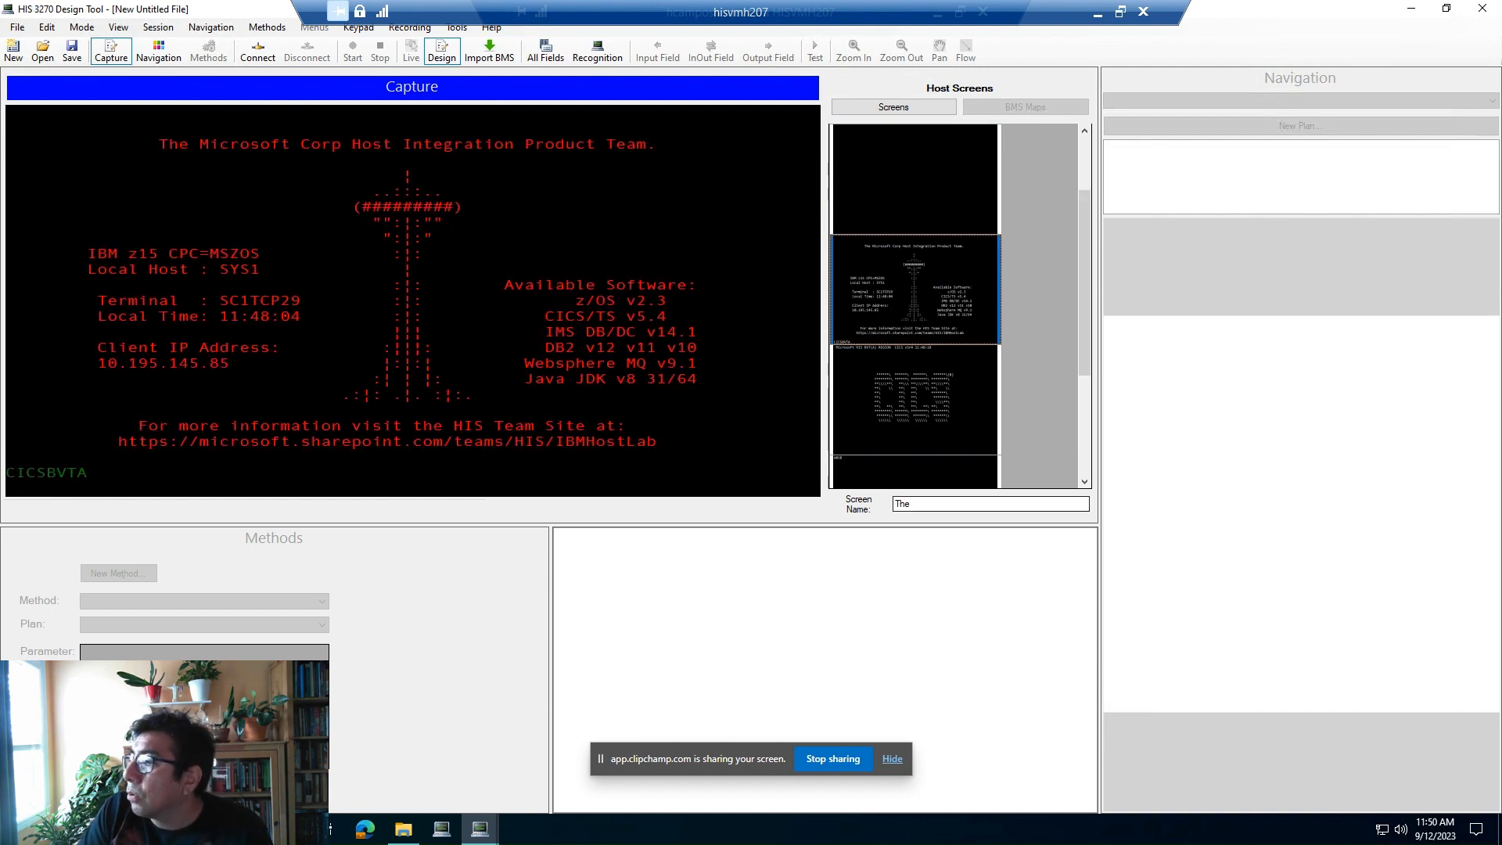
{"action": "key", "text": "ctrl+a"}
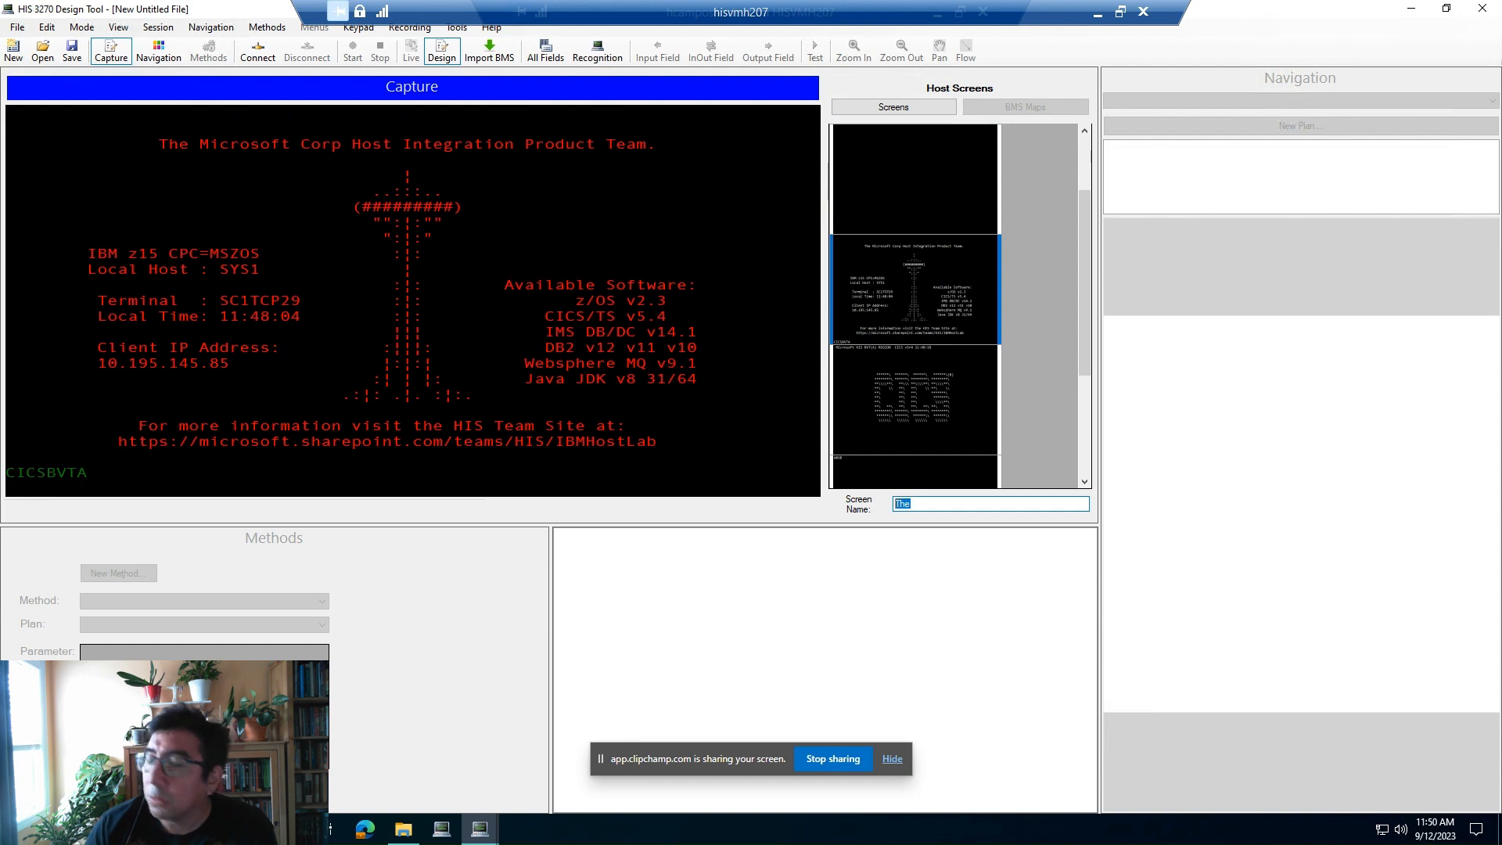
{"action": "type", "text": "Main:"}
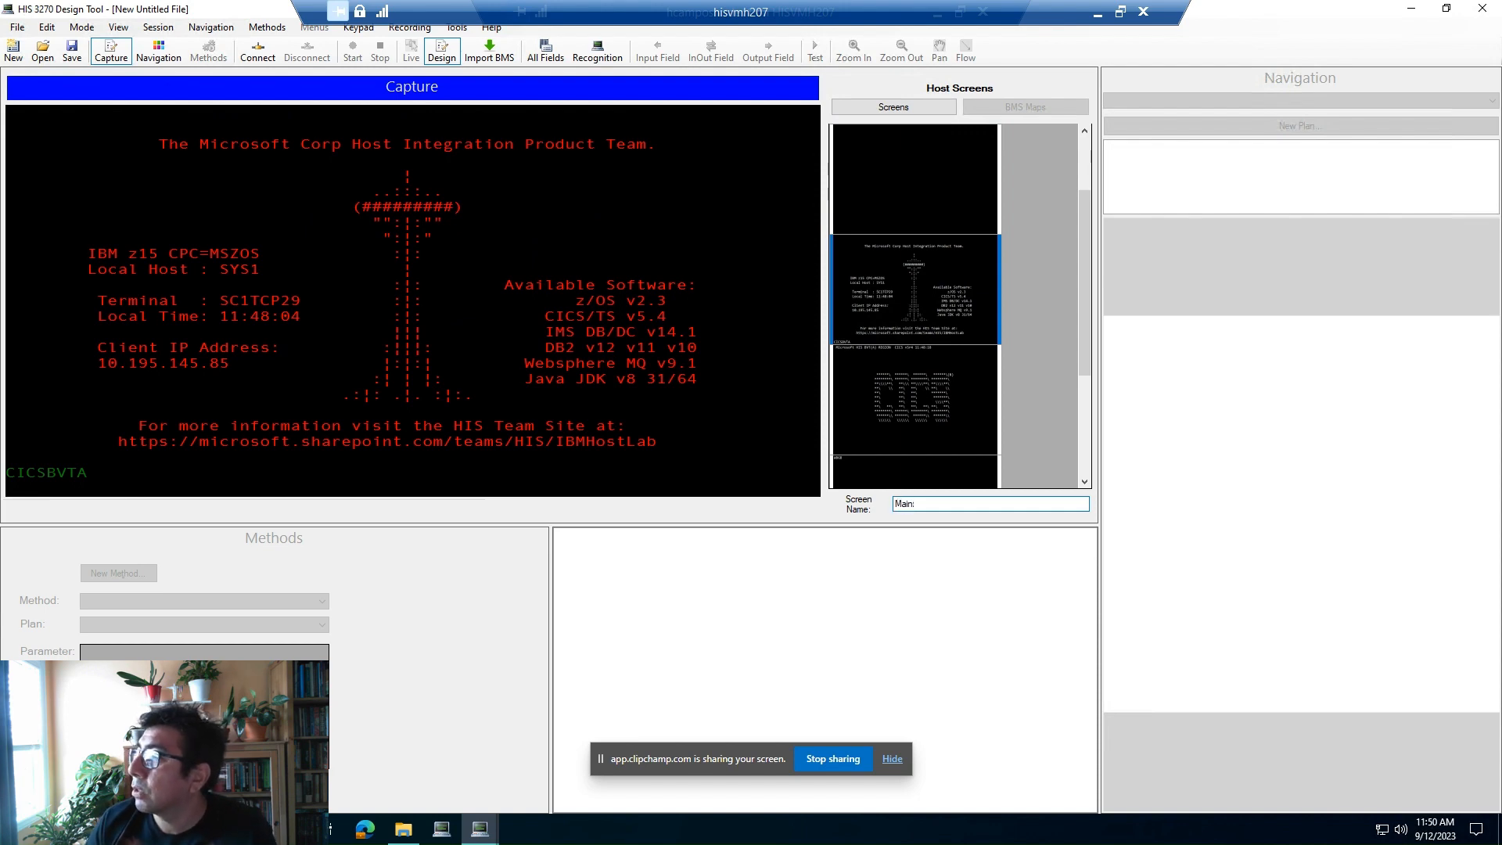
- Rename the captured CICS banner screen as "CICS"
{"action": "left_click", "coordinate": [915, 407]}
{"action": "left_click", "coordinate": [969, 504]}
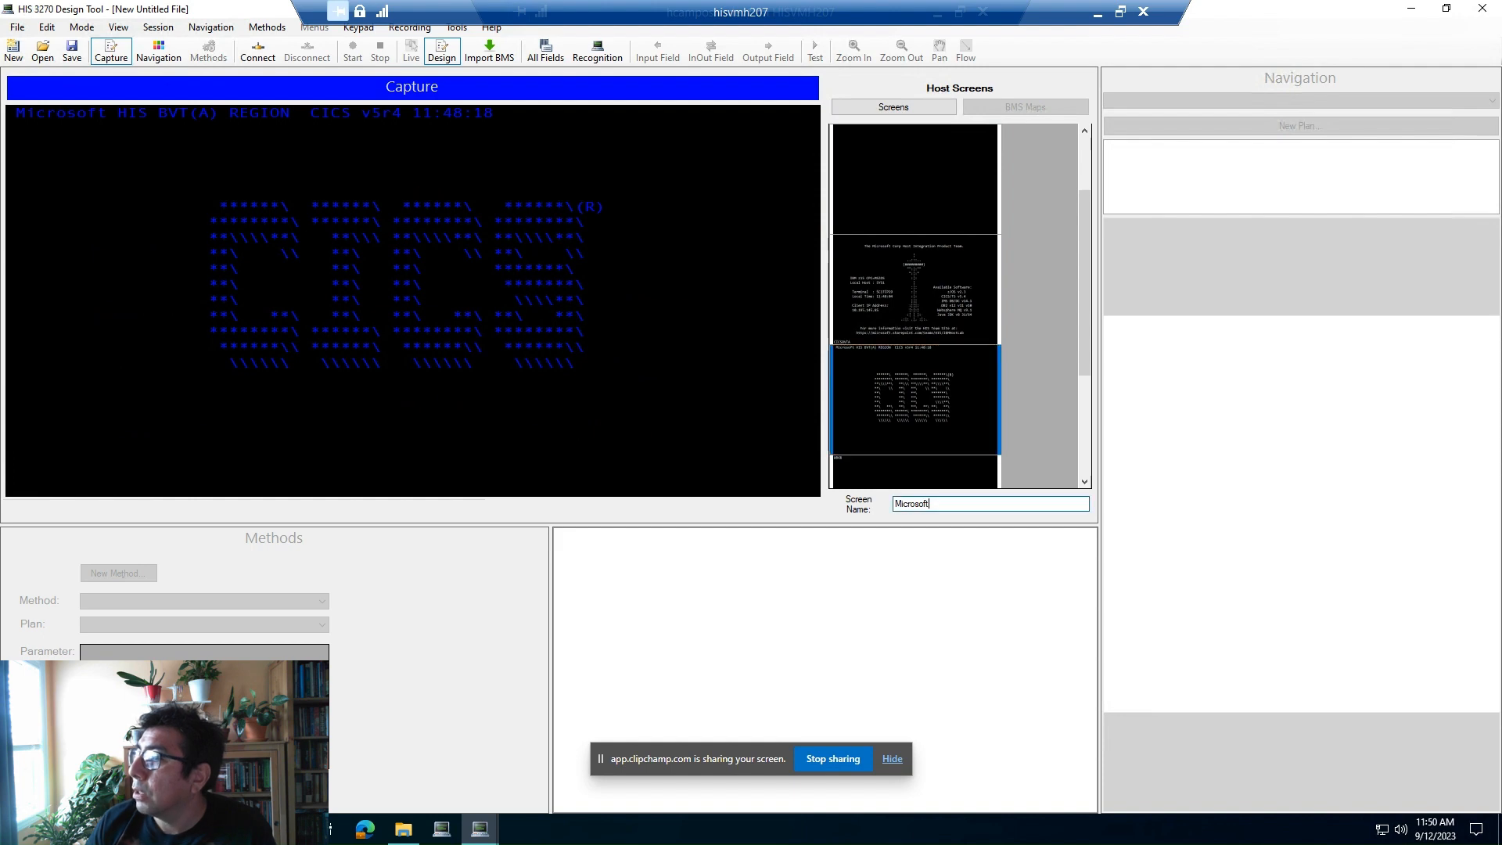
{"action": "key", "text": "ctrl+a"}
{"action": "type", "text": "CIC"}
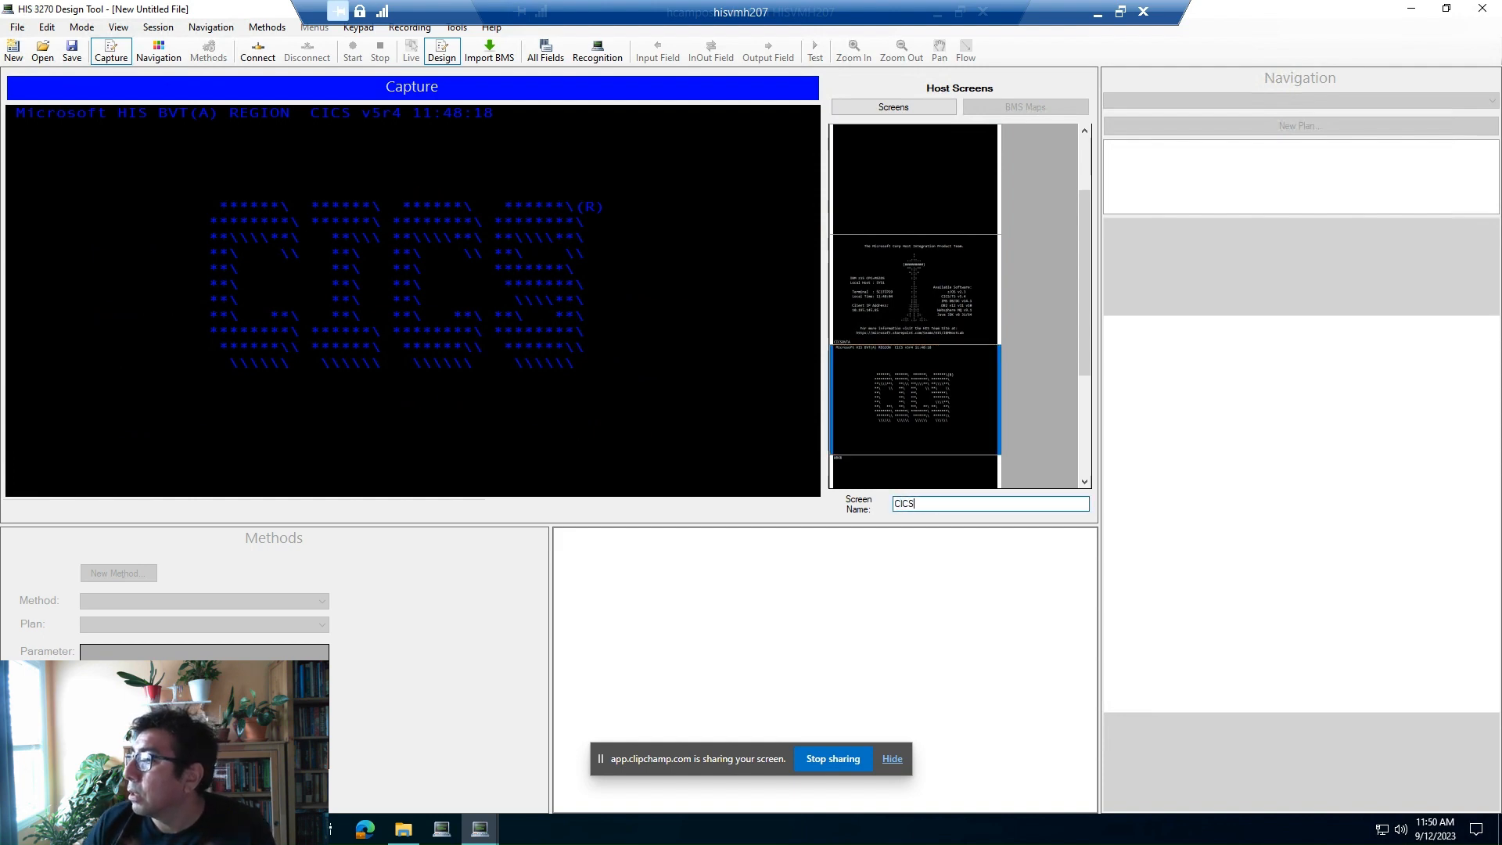
- Rename the captured Woodgrove Bank screen that includes the account balance amount as "WoodgroveOk"
{"action": "left_click_drag", "start_coordinate": [1084, 283], "coordinate": [1084, 348]}
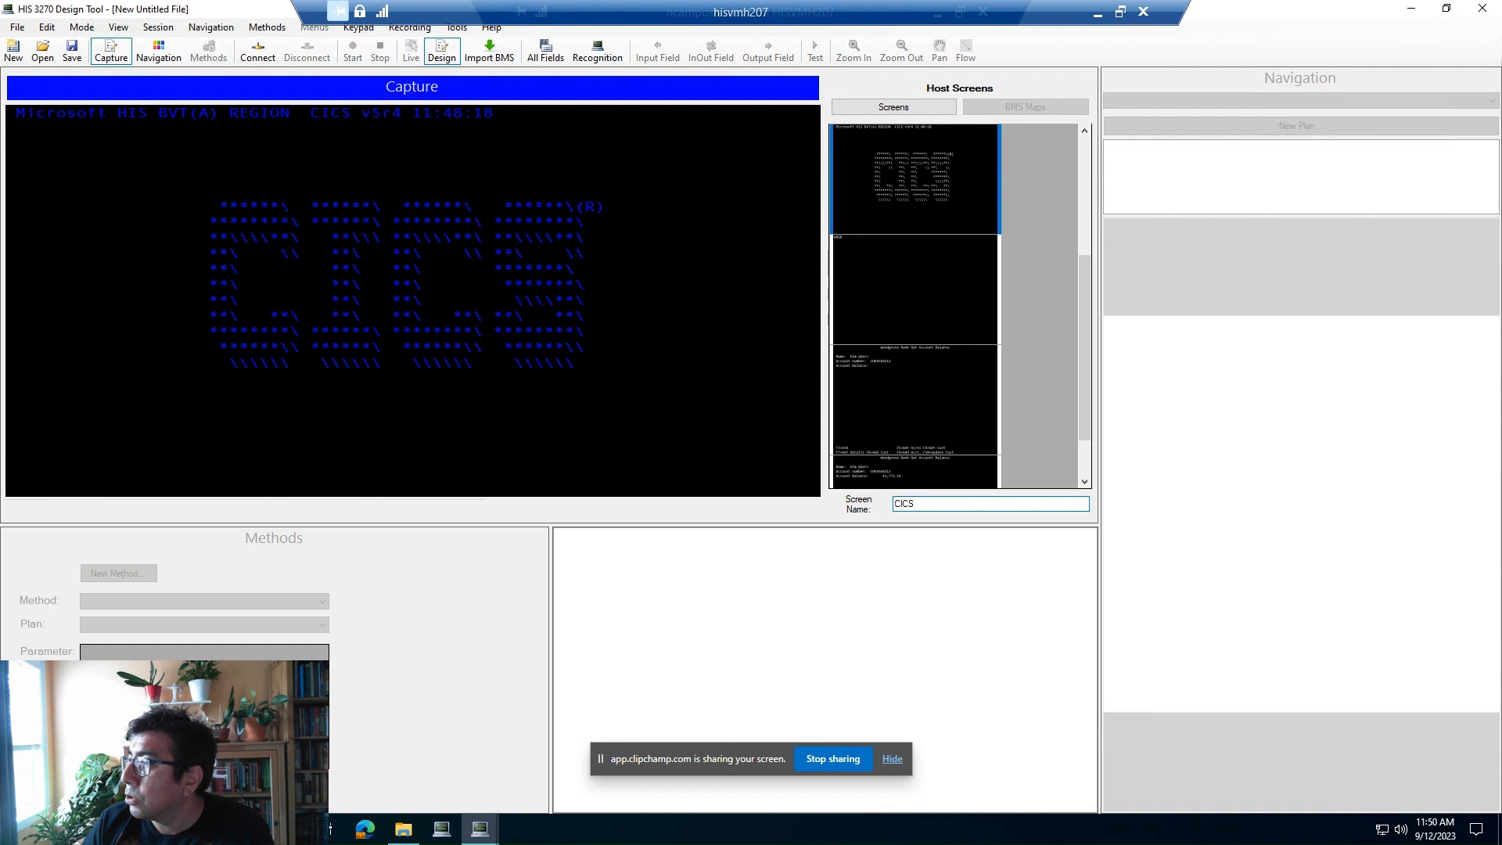
{"action": "left_click", "coordinate": [915, 400]}
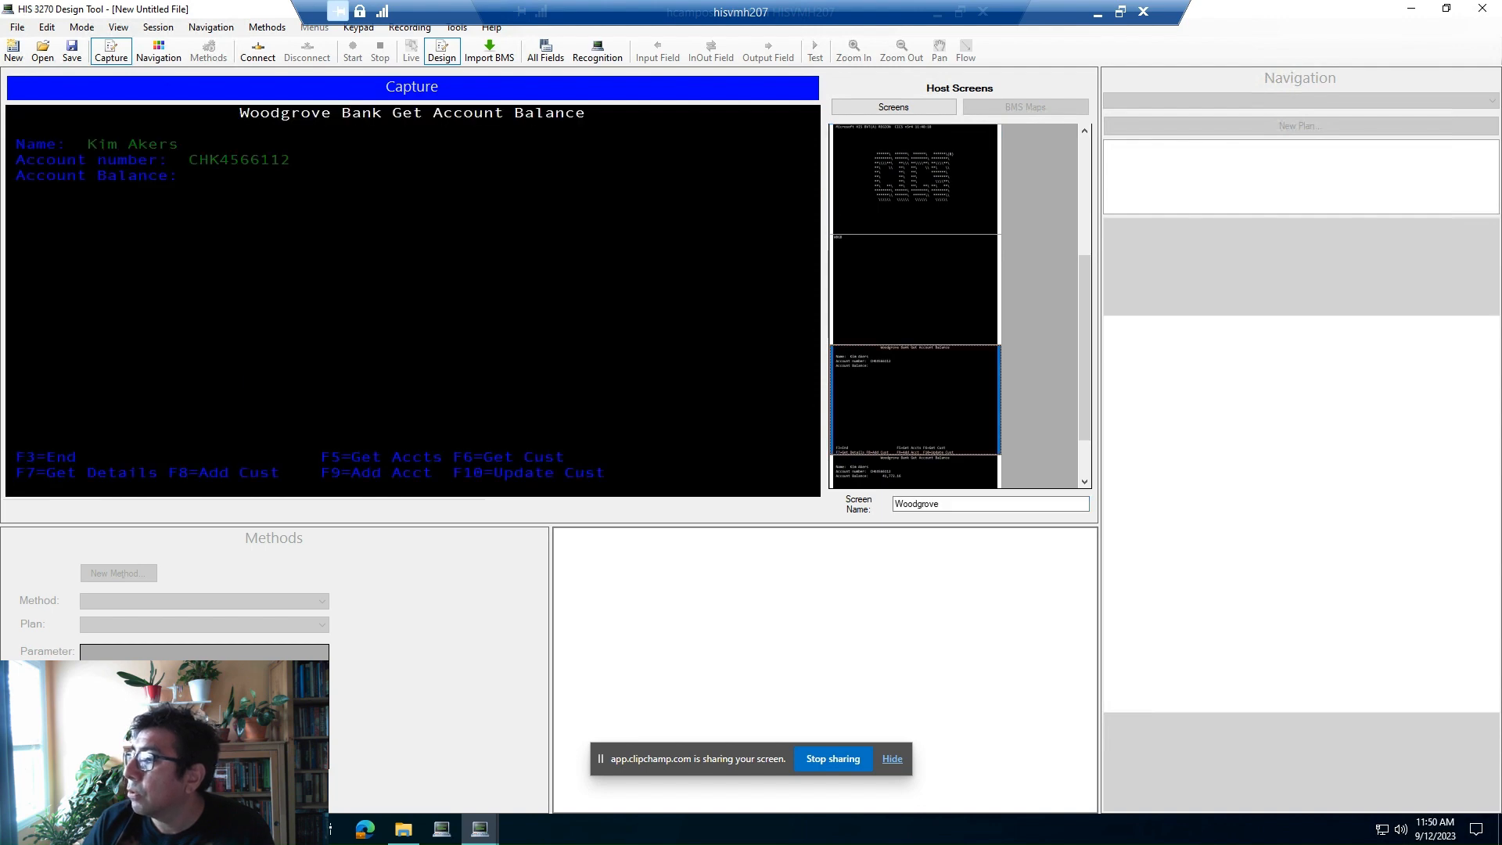
{"action": "left_click", "coordinate": [915, 472]}
{"action": "left_click", "coordinate": [951, 504]}
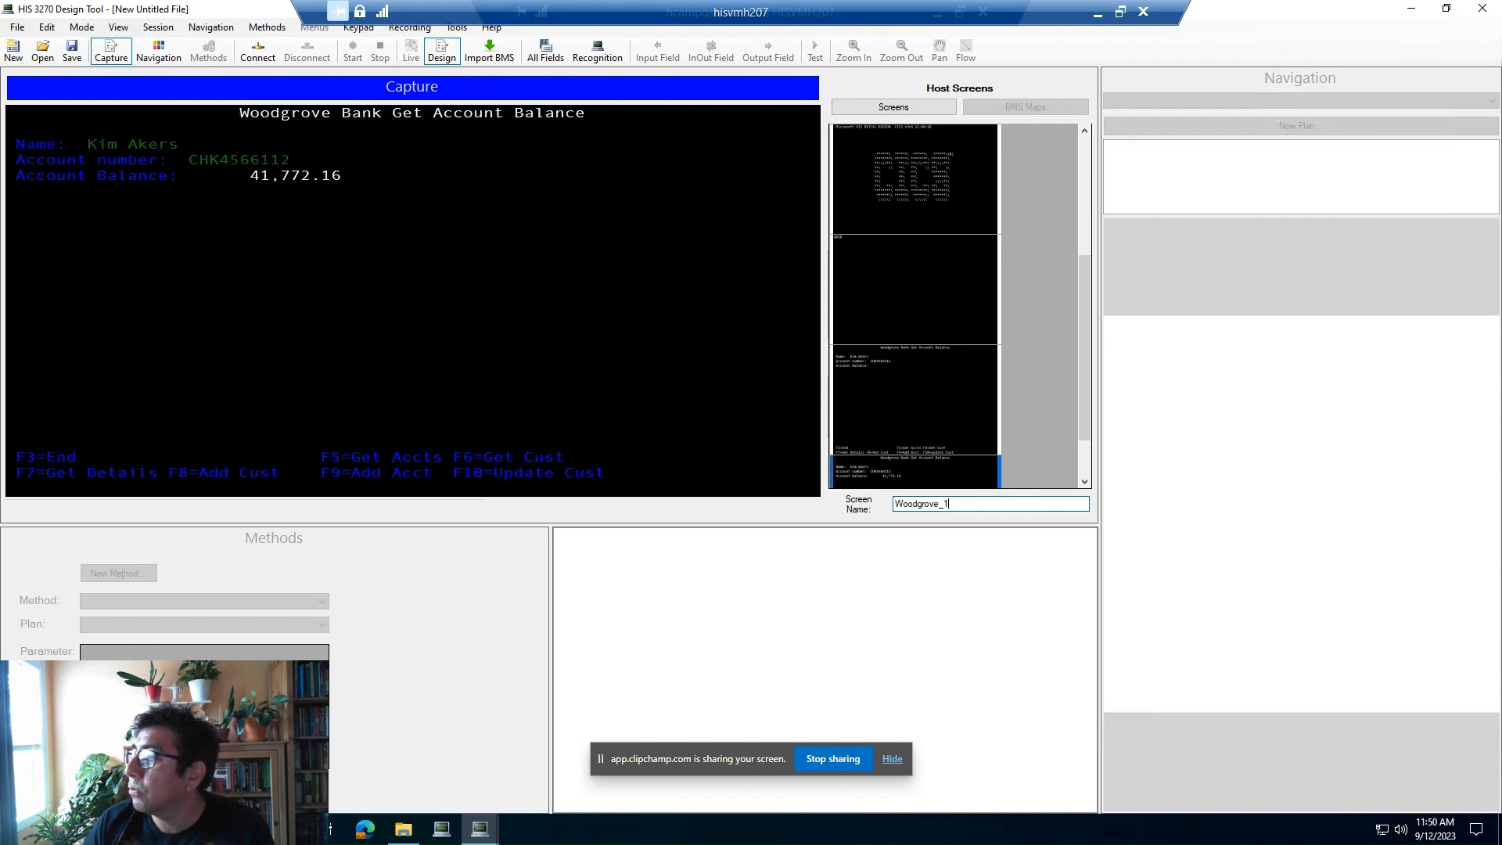
{"action": "key", "text": "shift+Left"}
{"action": "key", "text": "shift+Left"}
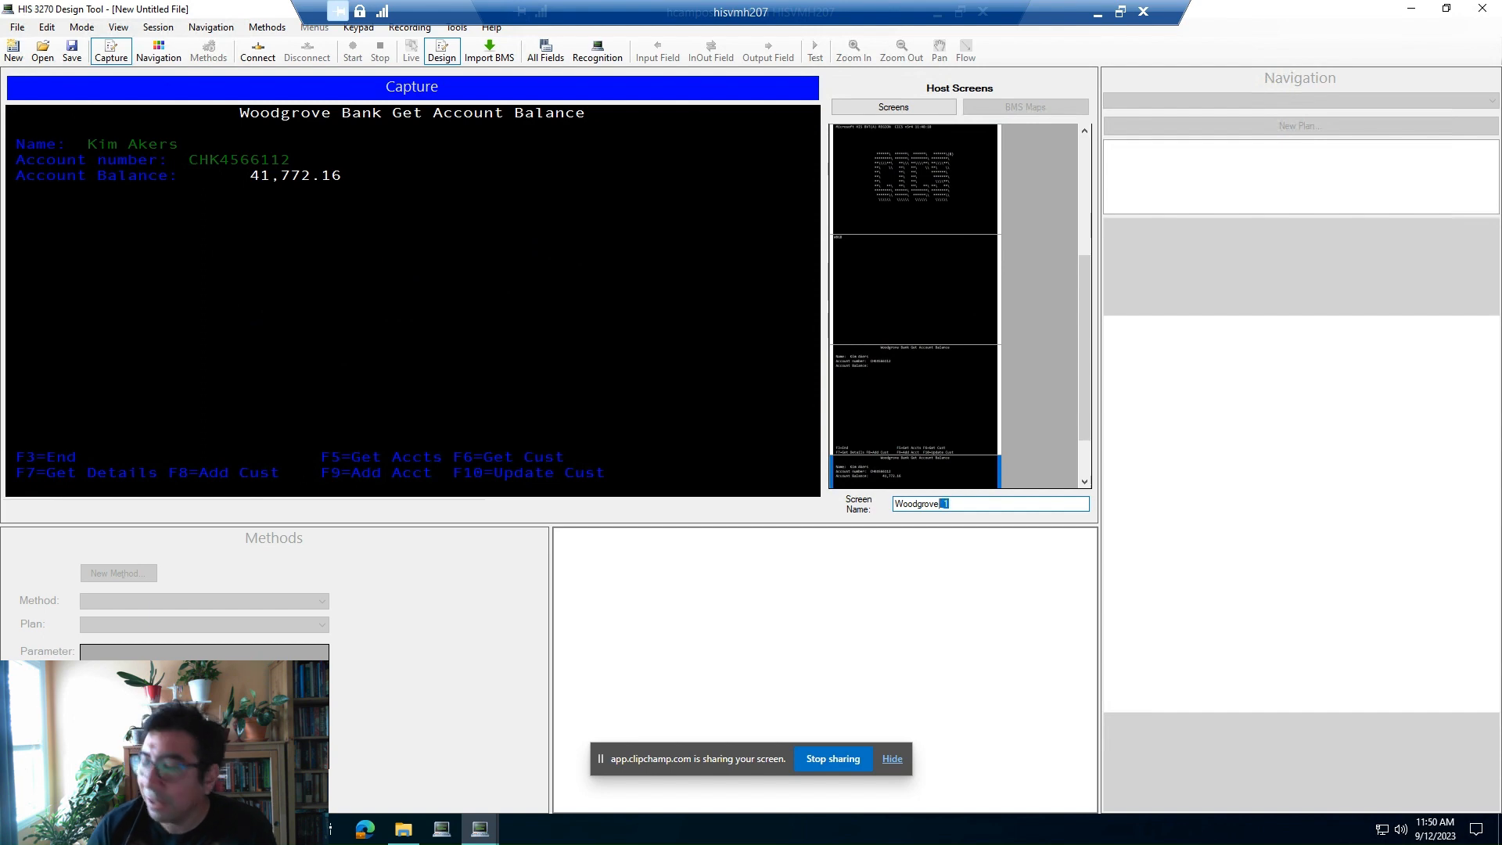
{"action": "type", "text": "Ok"}
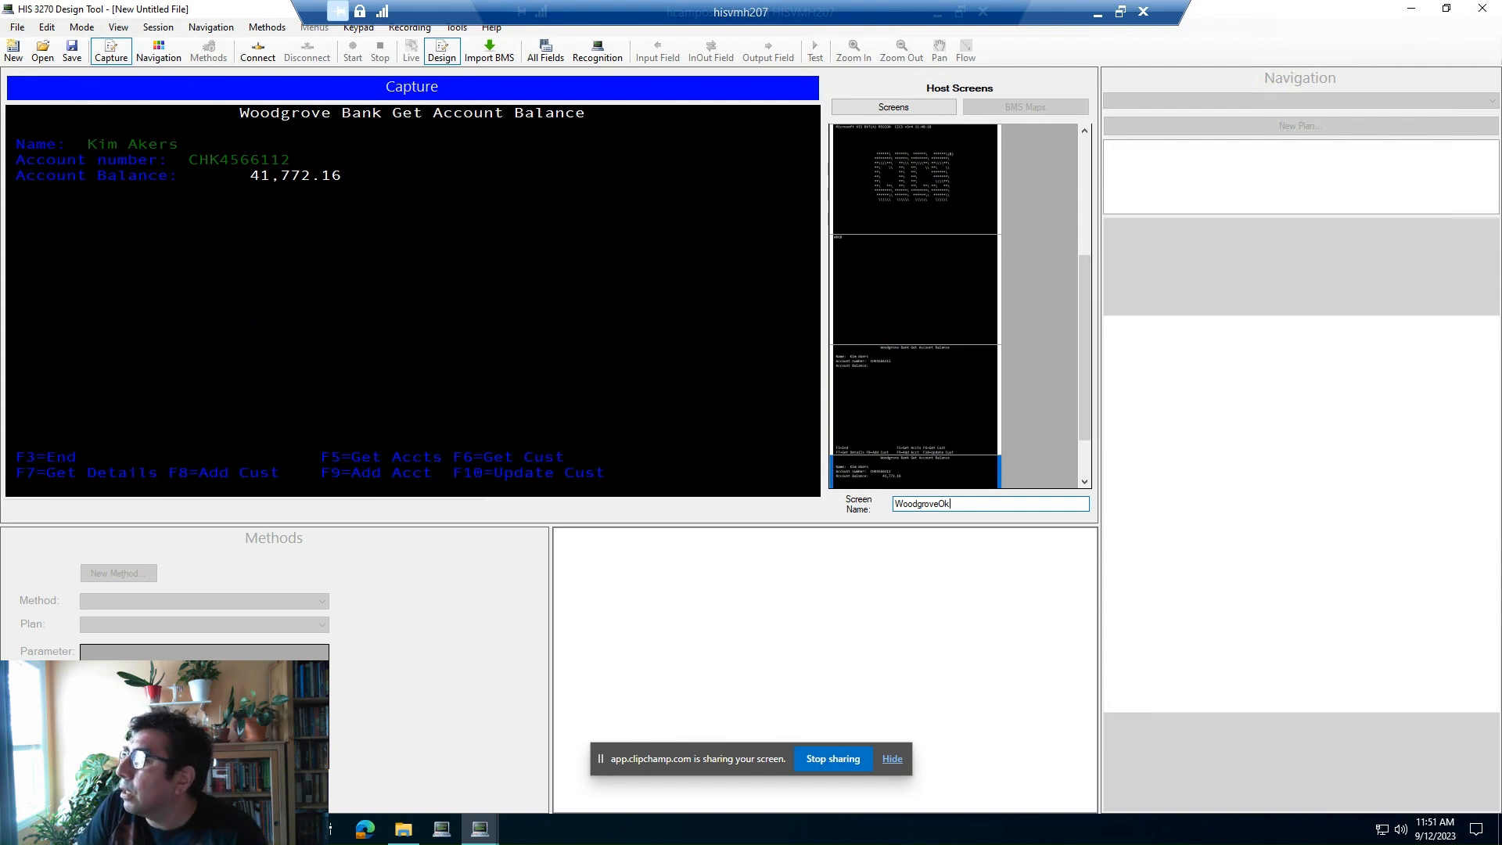
- Add a recognition rule to the Main screen using the text "The Microsoft Corp Host Integration"
{"action": "left_click_drag", "start_coordinate": [1084, 347], "coordinate": [1084, 228]}
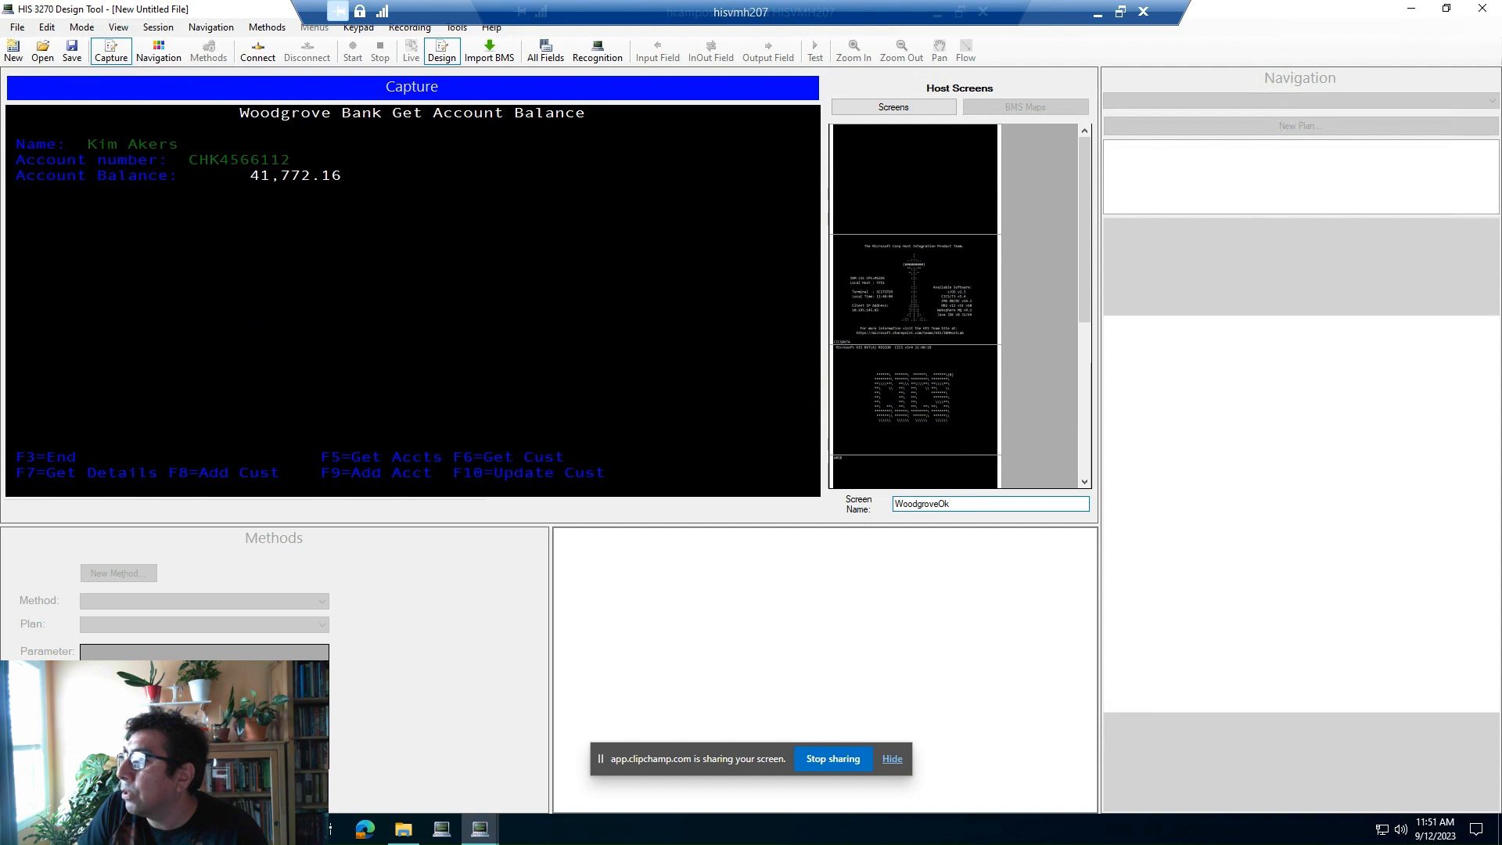
{"action": "left_click", "coordinate": [915, 290]}
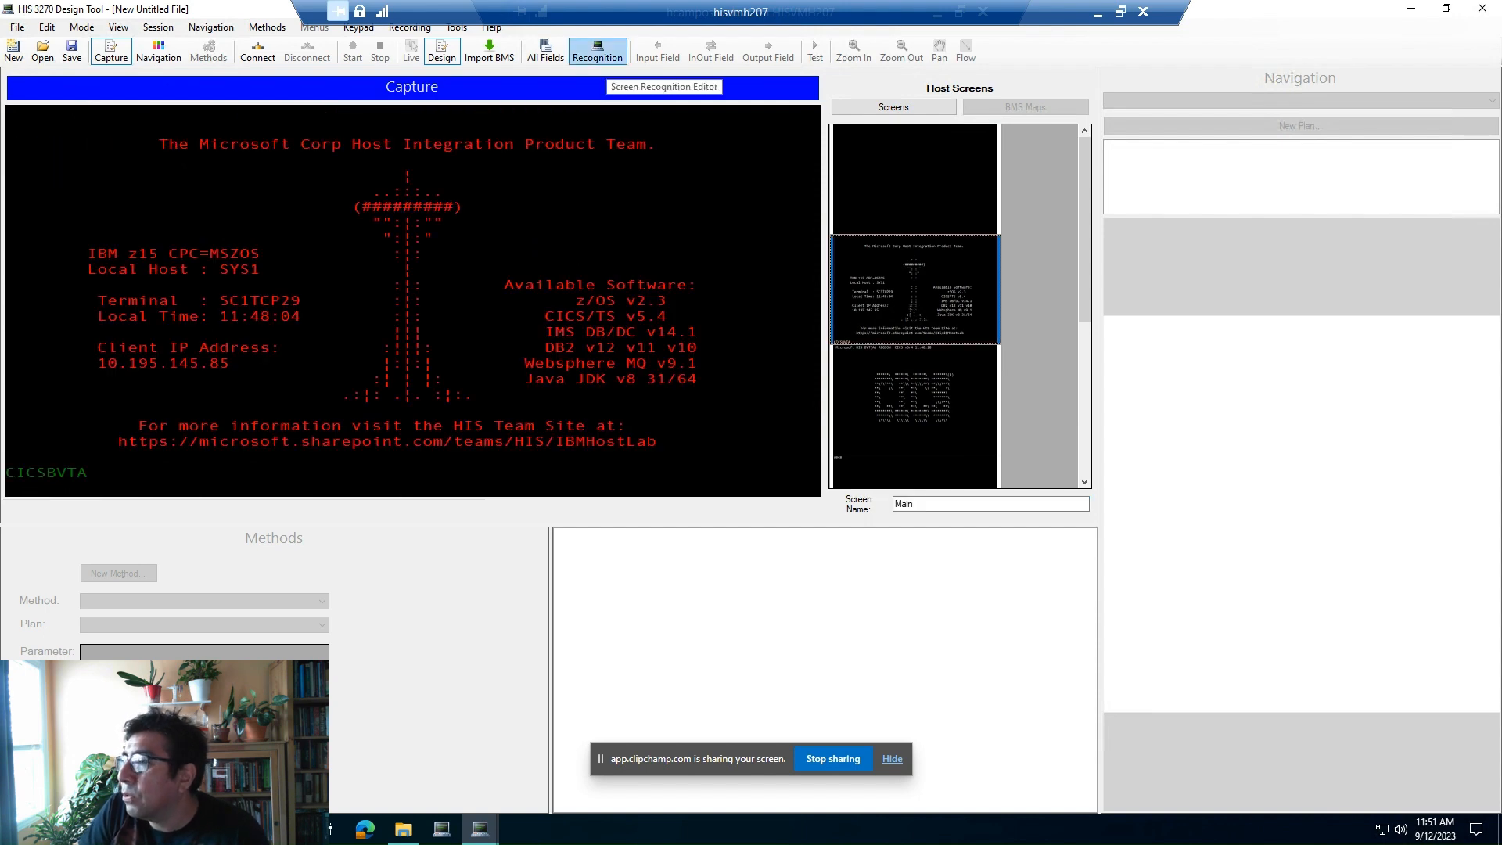
{"action": "left_click", "coordinate": [597, 51]}
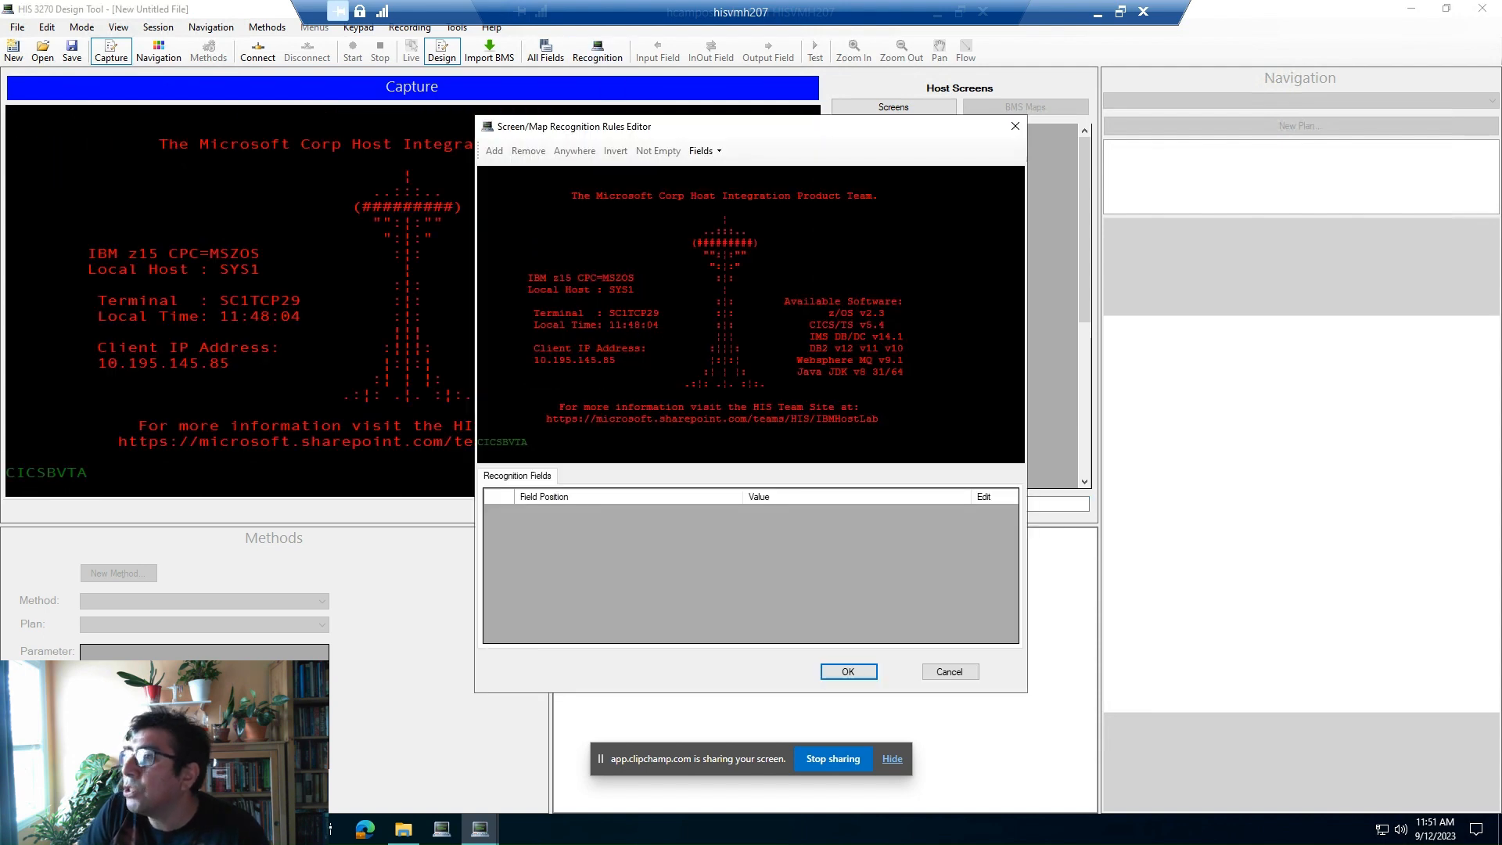
{"action": "left_click_drag", "start_coordinate": [571, 190], "coordinate": [790, 202]}
{"action": "left_click", "coordinate": [493, 150]}
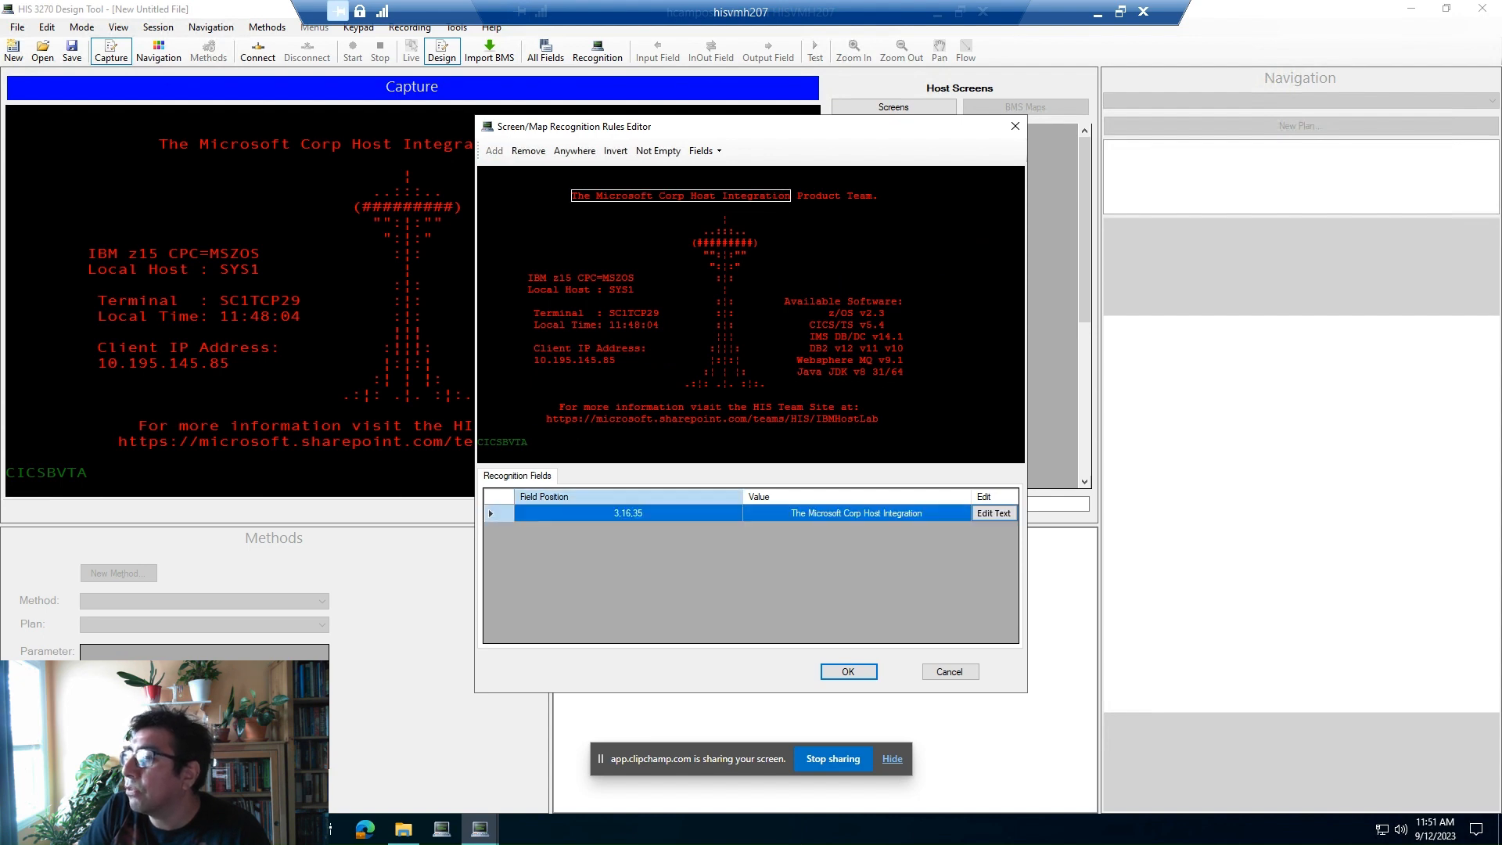
{"action": "left_click", "coordinate": [848, 671]}
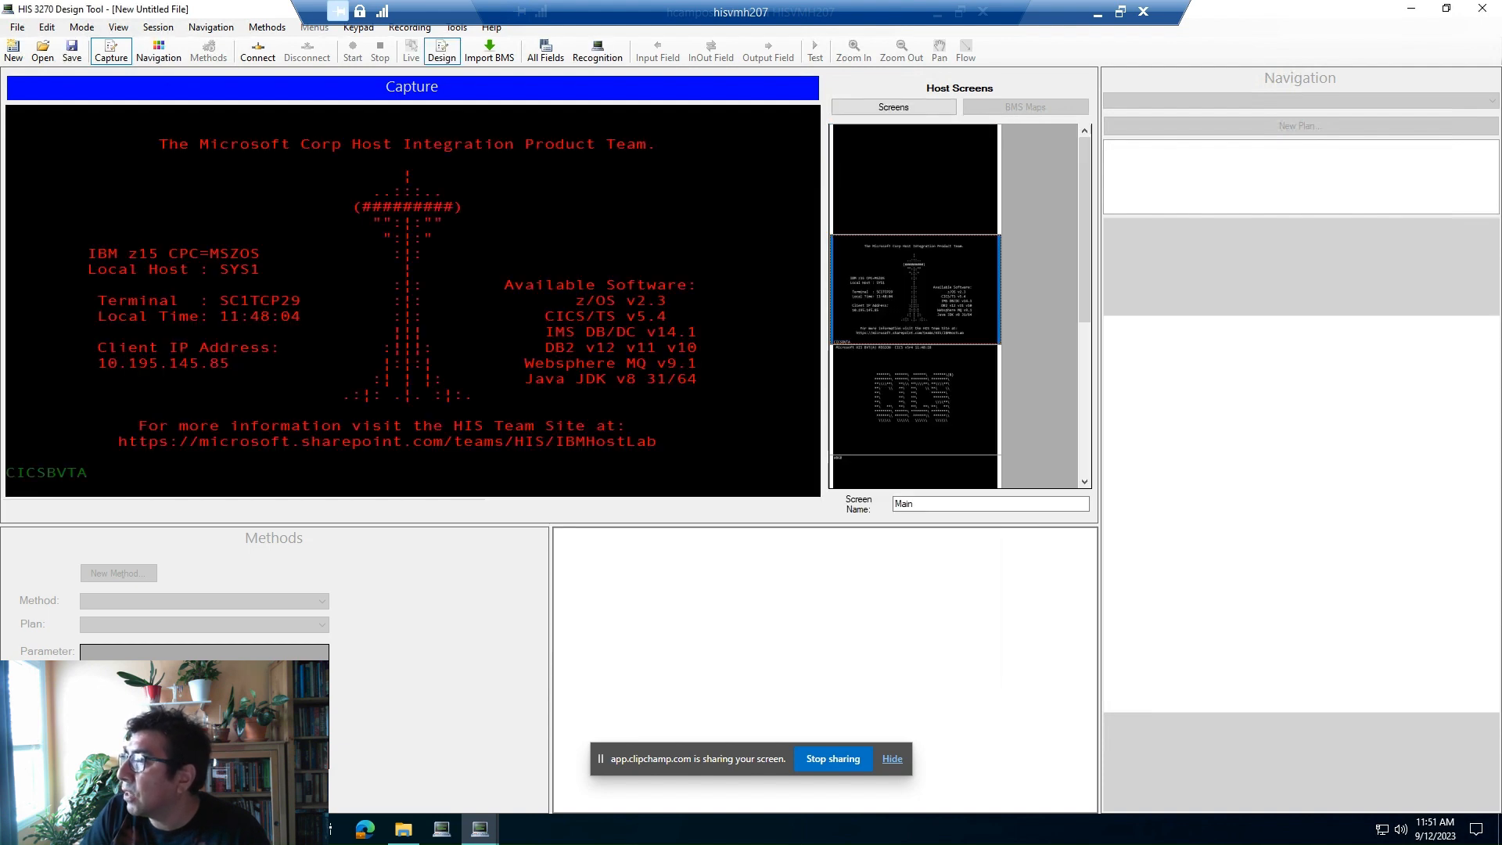
- Add a recognition rule to the CICS screen using the header text "HIS BVT(A)"
{"action": "left_click", "coordinate": [915, 399]}
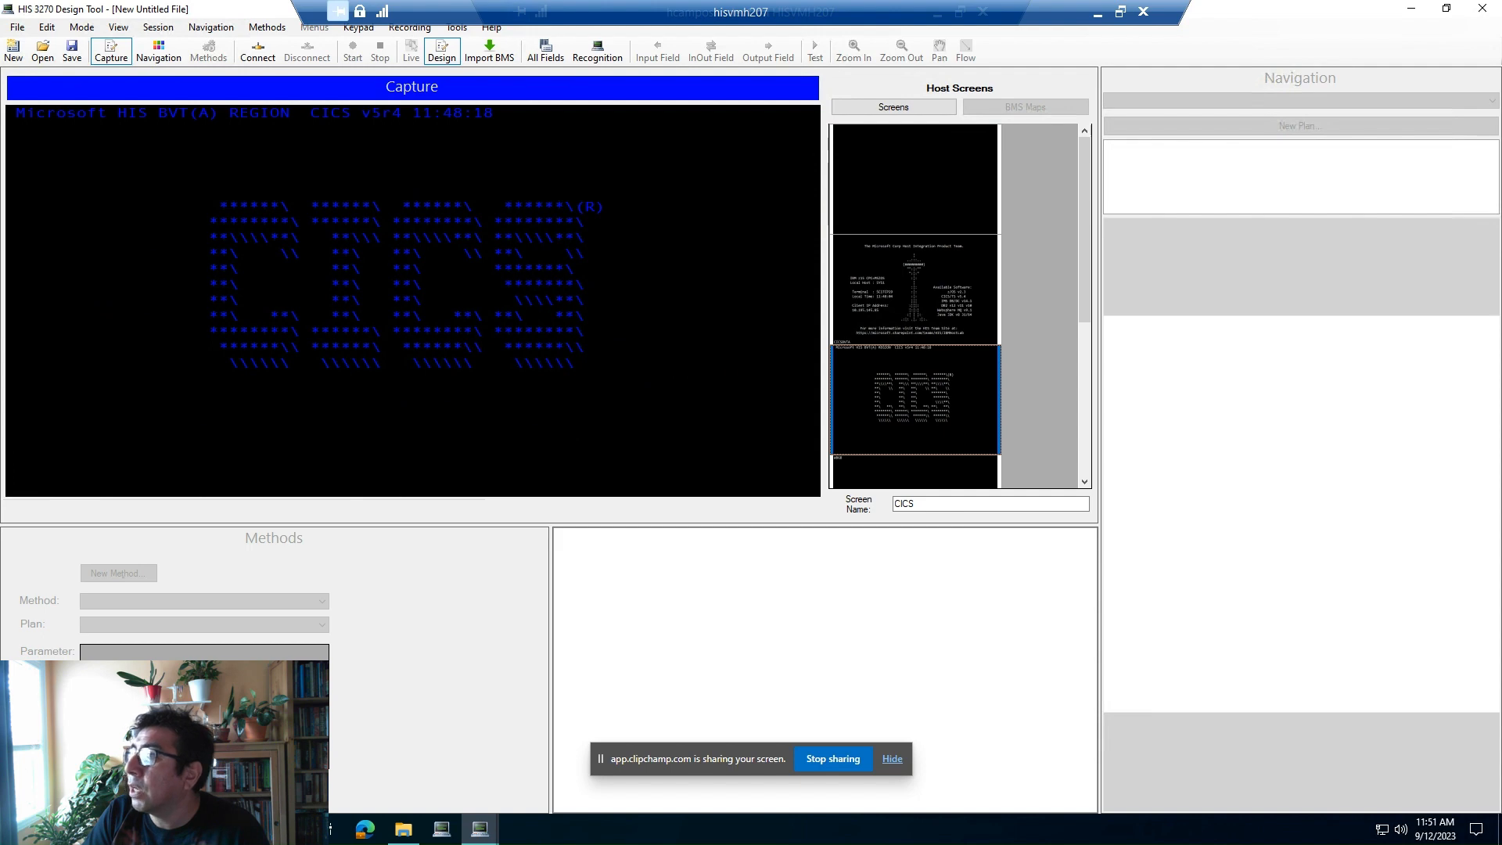
{"action": "left_click", "coordinate": [597, 51]}
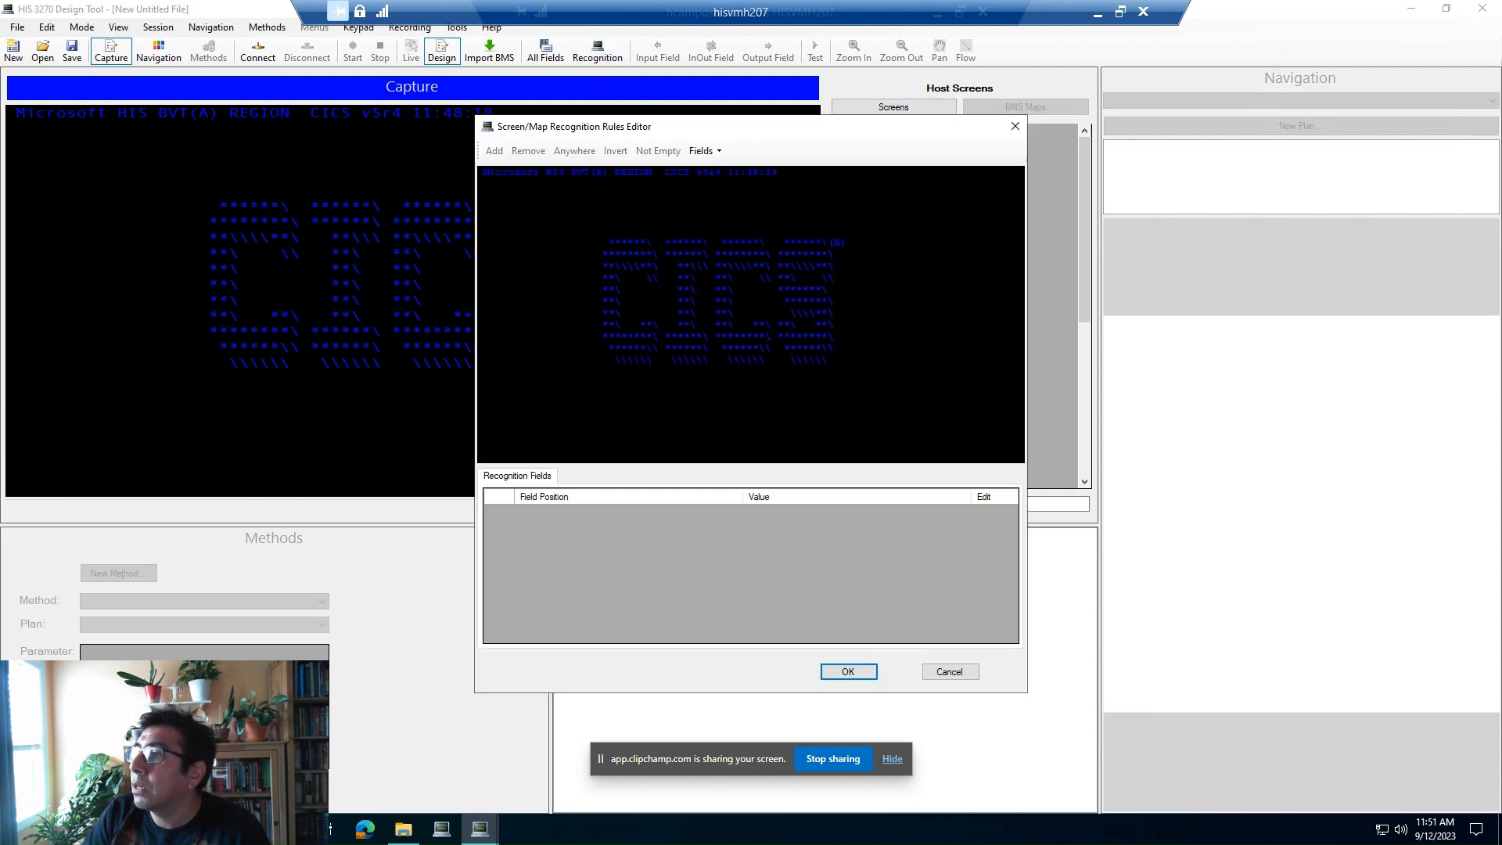
{"action": "left_click_drag", "start_coordinate": [546, 172], "coordinate": [608, 172]}
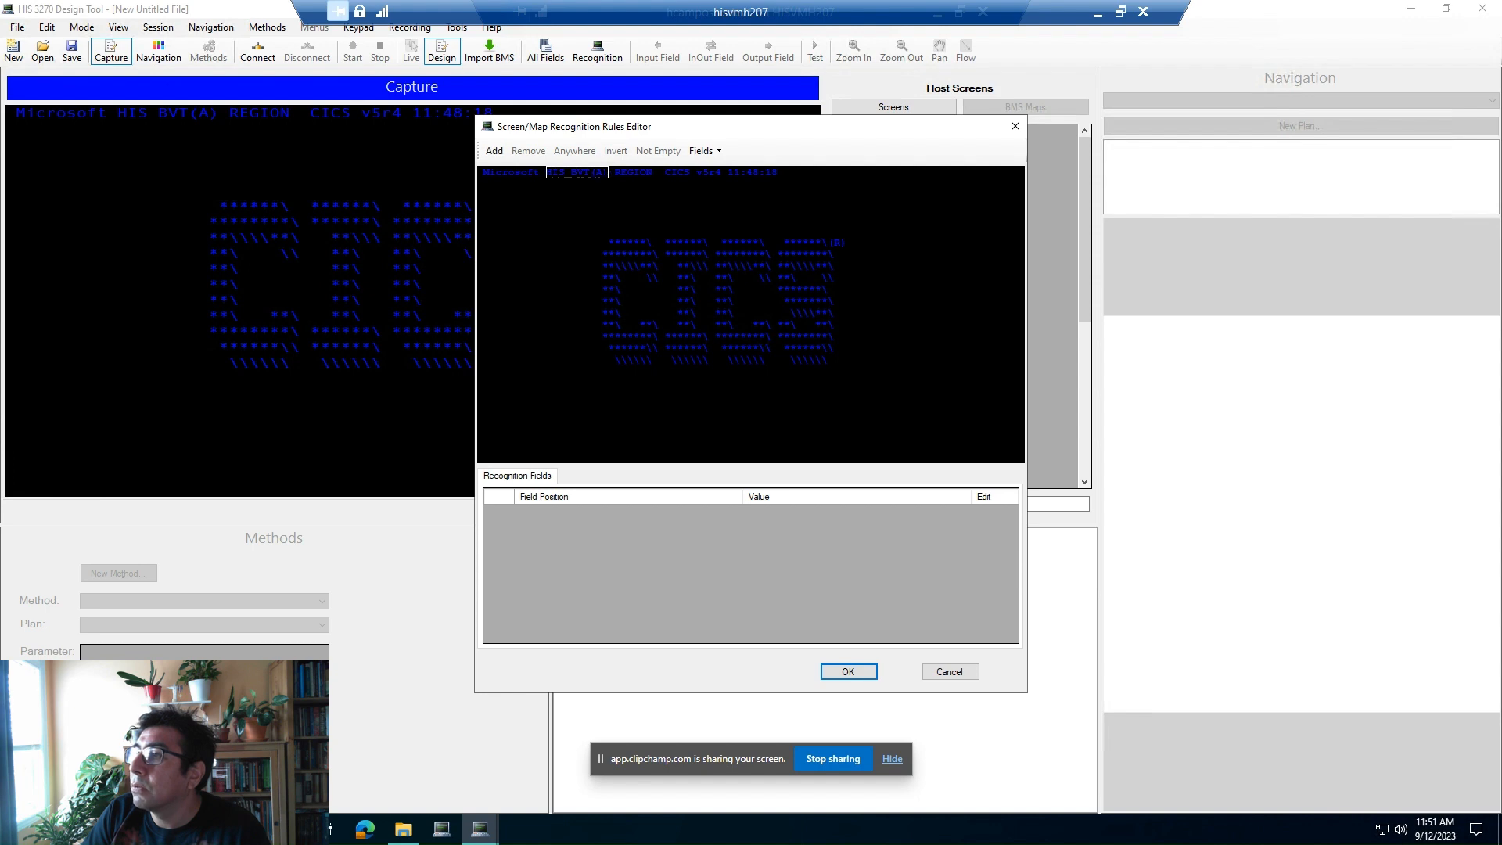
{"action": "left_click", "coordinate": [495, 151]}
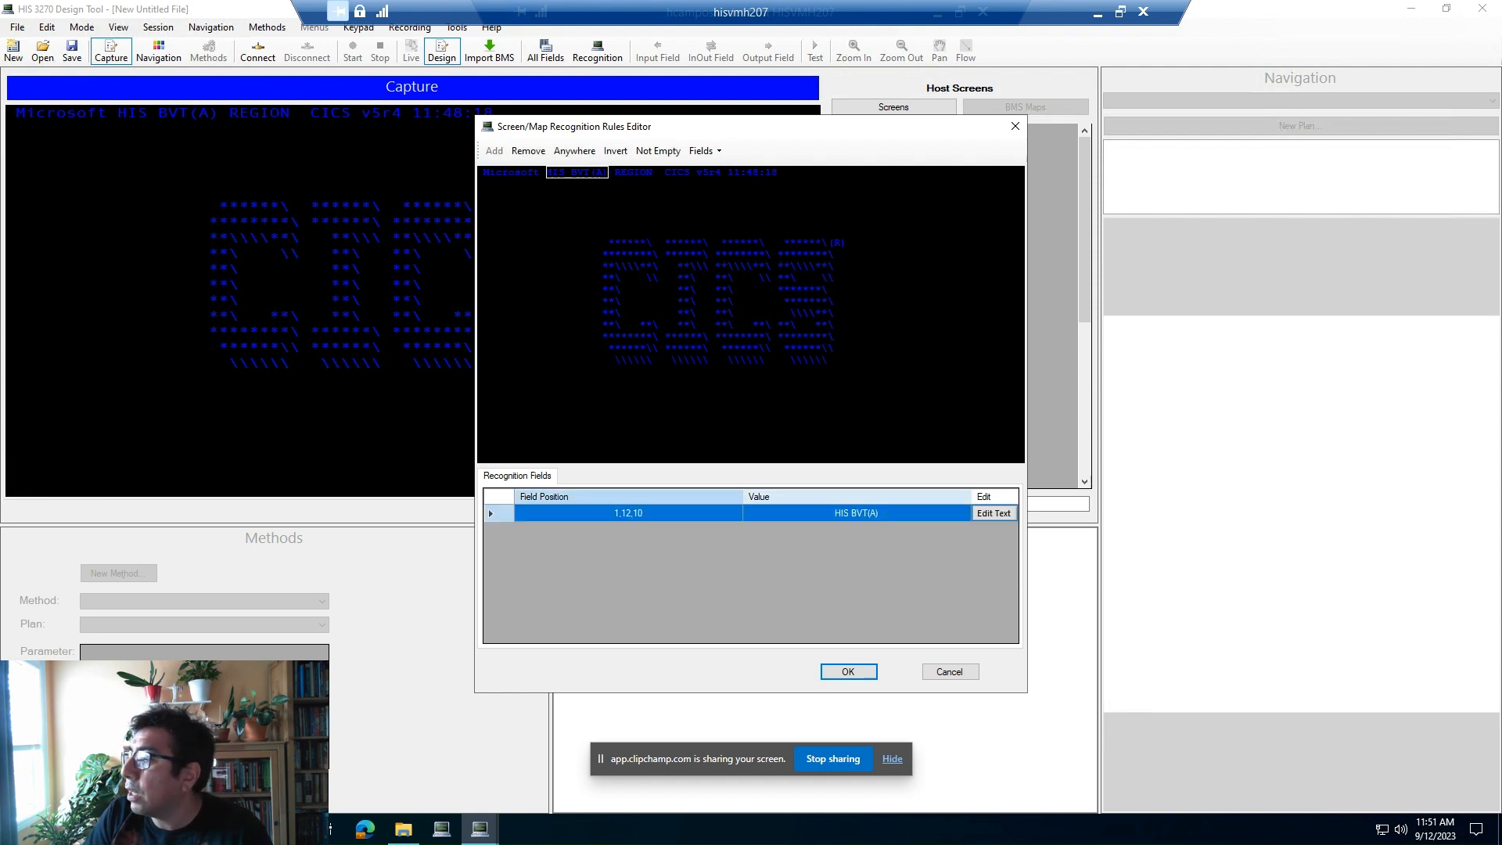
{"action": "left_click", "coordinate": [848, 671]}
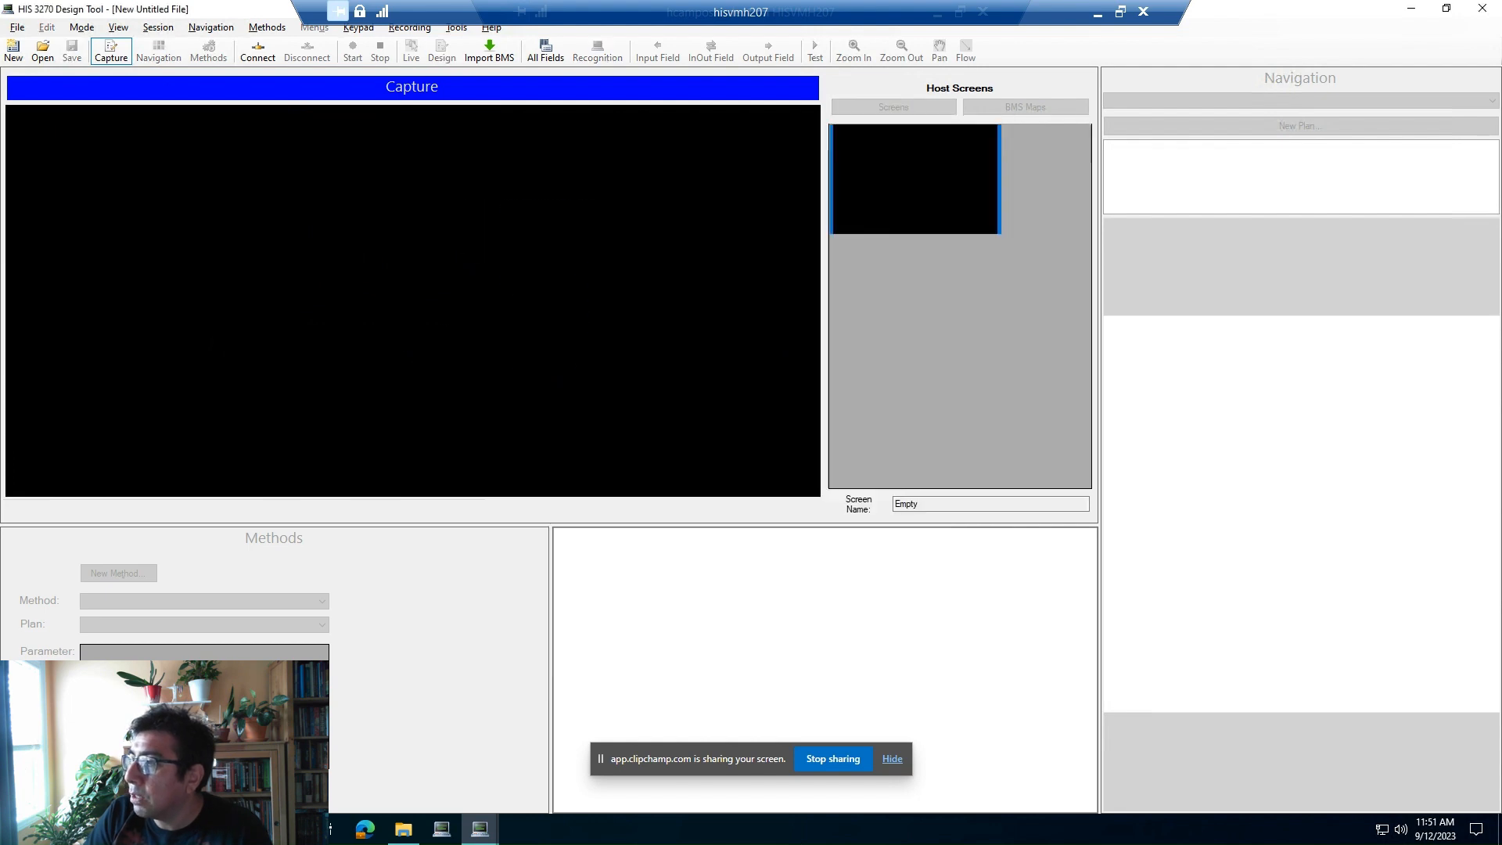
- Add a recognition rule to the Woodgrove screen using the blank message area above the function key list, at field position 21,3,53
{"action": "left_click_drag", "start_coordinate": [1084, 234], "coordinate": [1084, 388]}
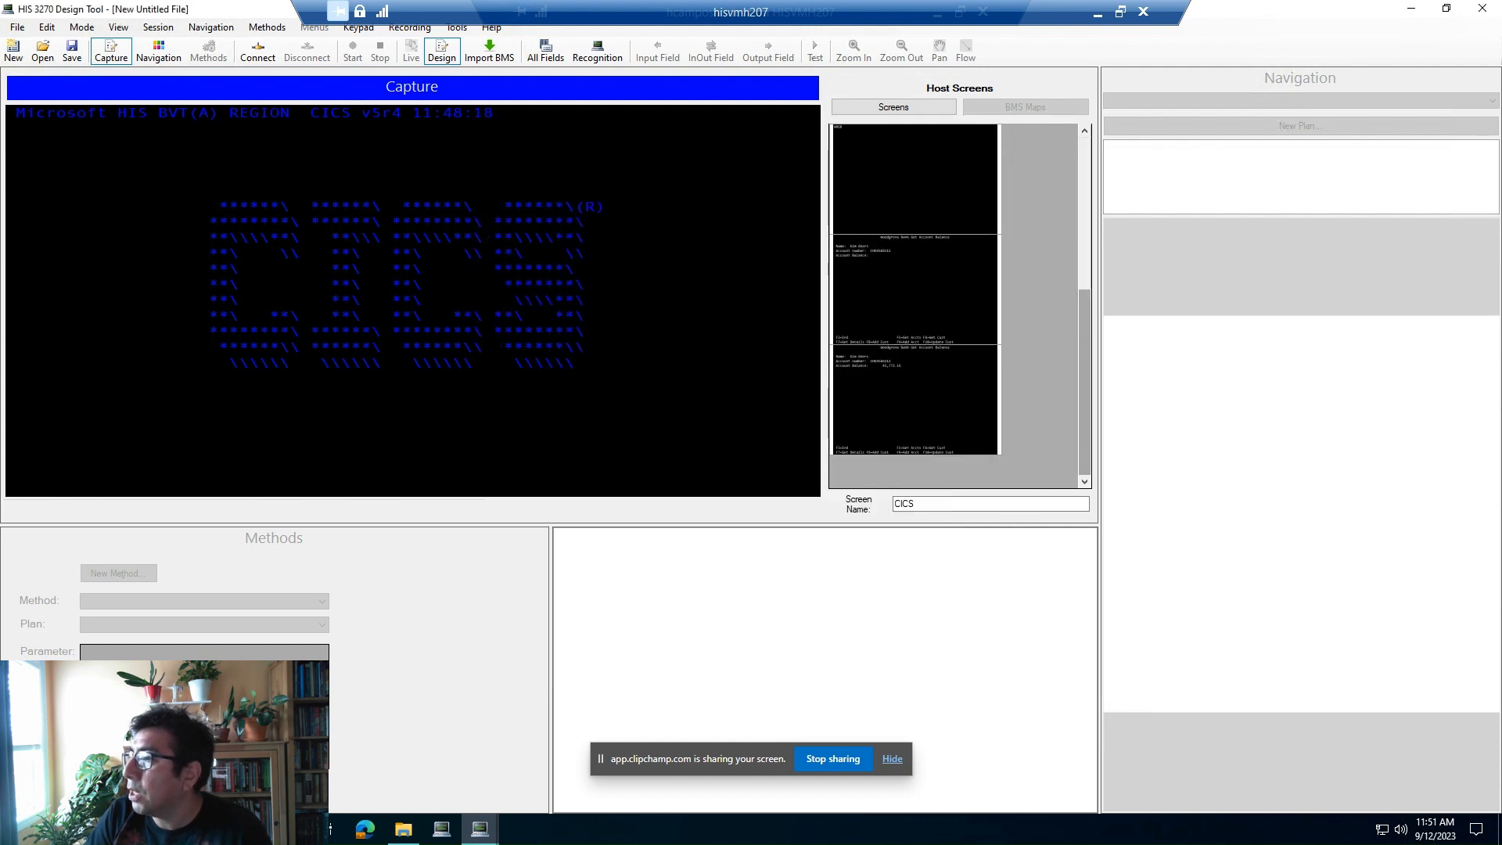
{"action": "left_click", "coordinate": [915, 289]}
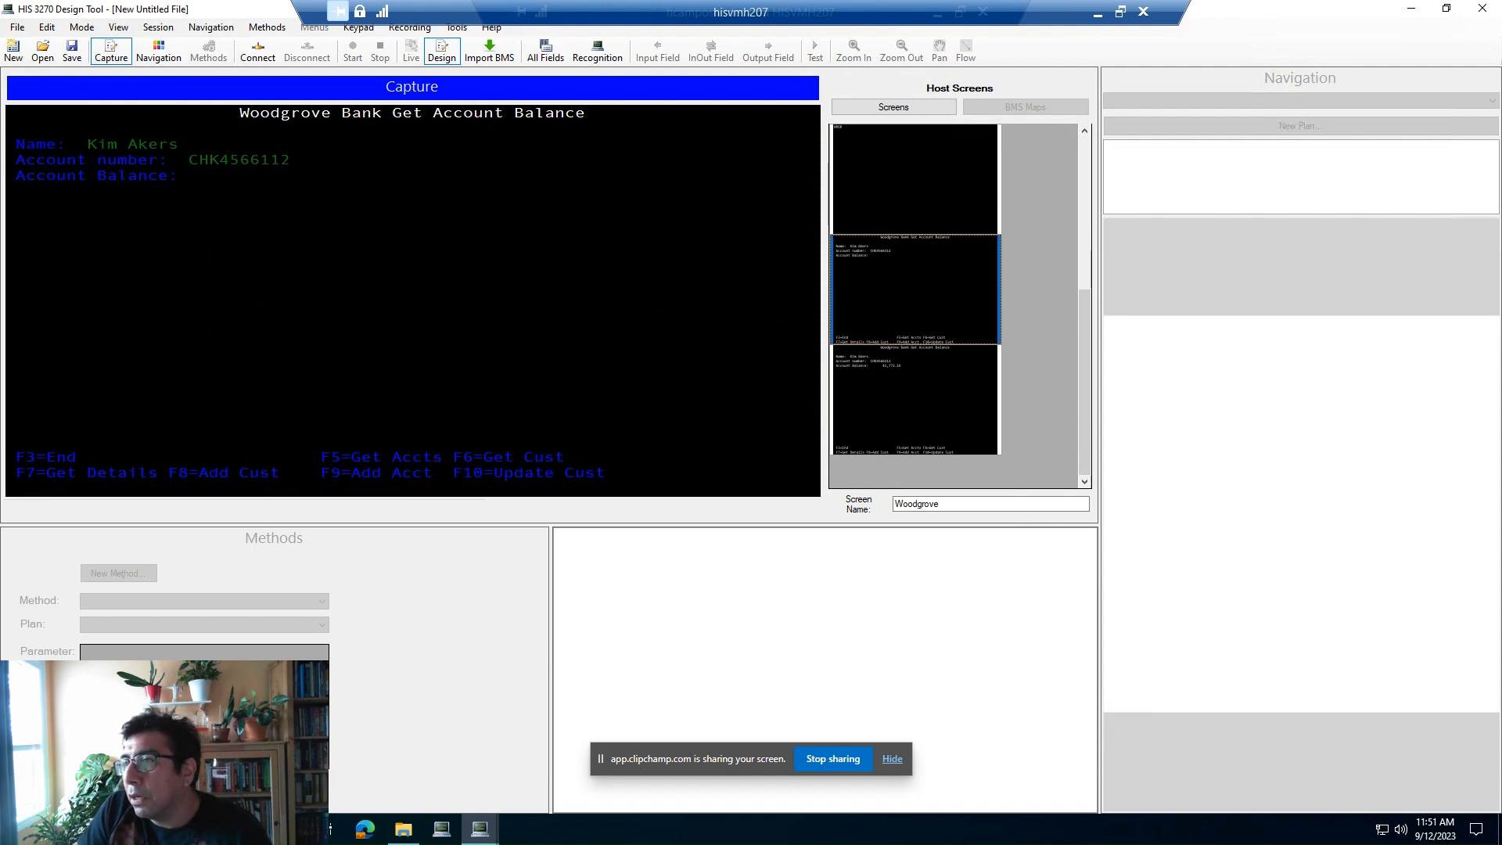
{"action": "left_click_drag", "start_coordinate": [240, 106], "coordinate": [575, 120]}
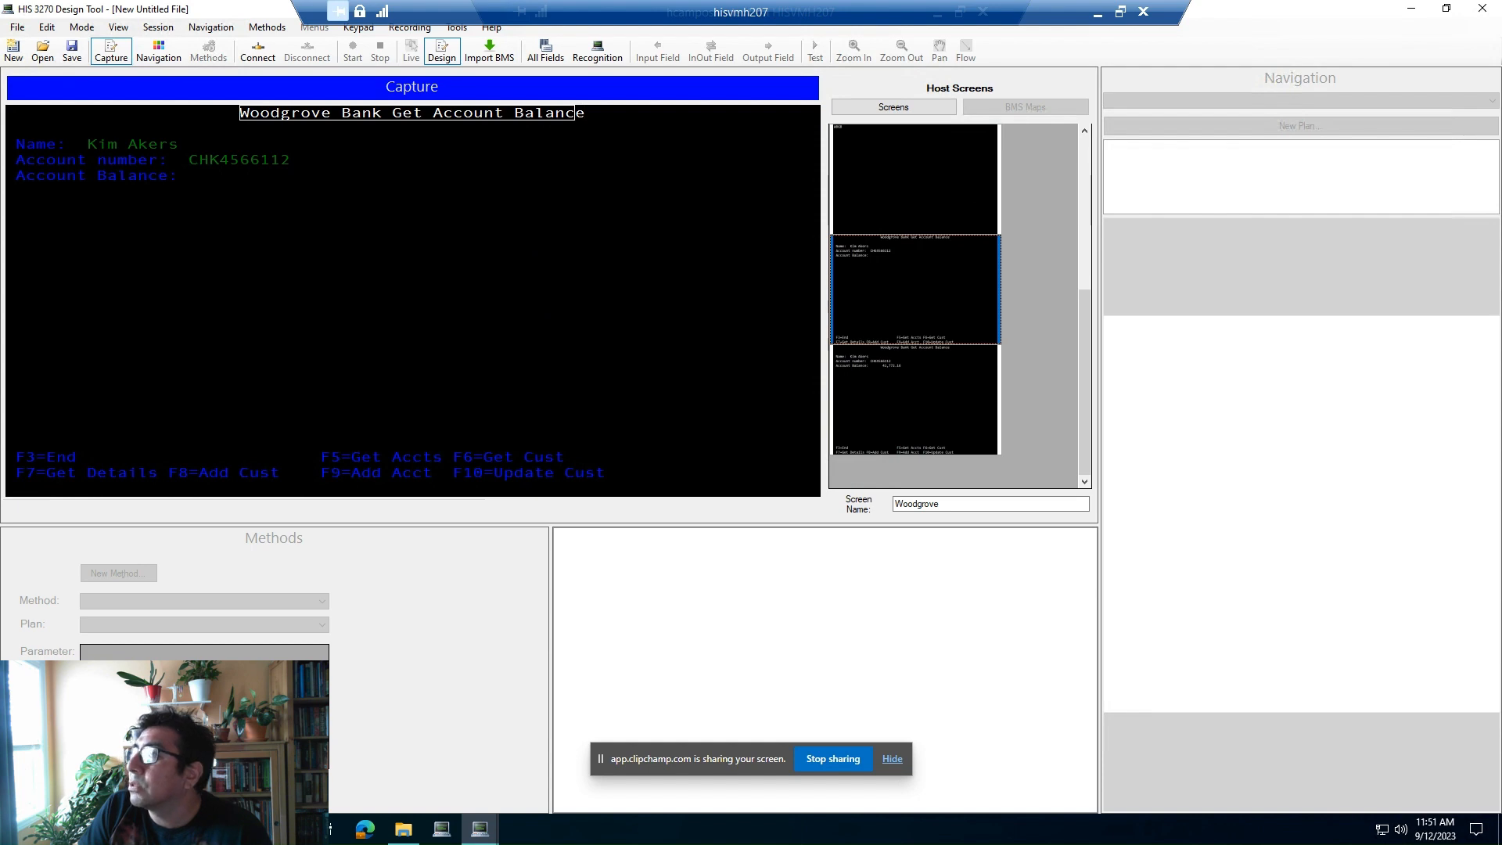
{"action": "left_click", "coordinate": [597, 51]}
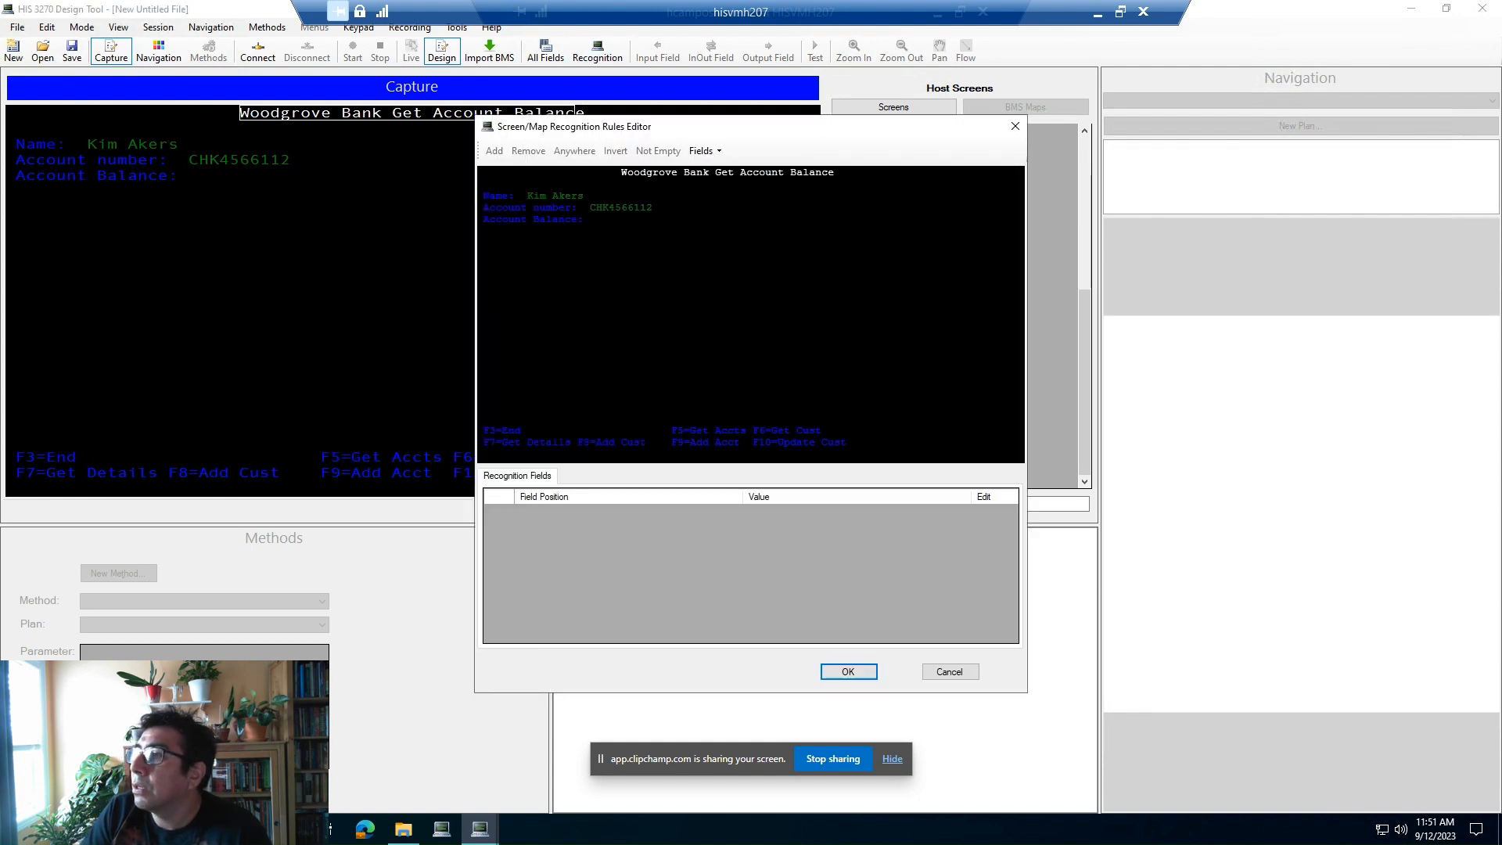
{"action": "left_click_drag", "start_coordinate": [615, 166], "coordinate": [833, 179]}
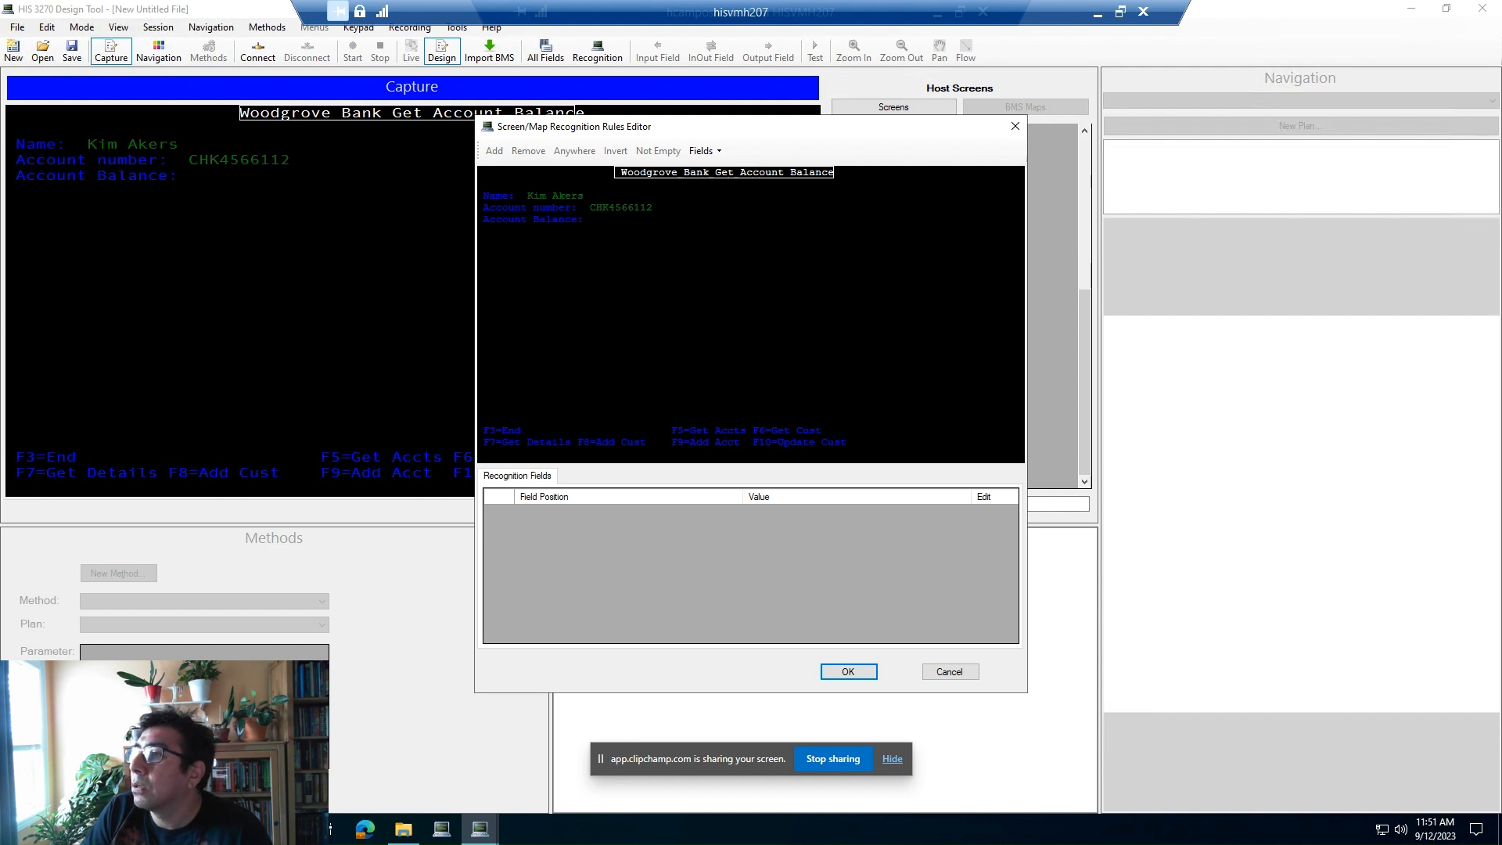
{"action": "left_click_drag", "start_coordinate": [834, 178], "coordinate": [678, 178]}
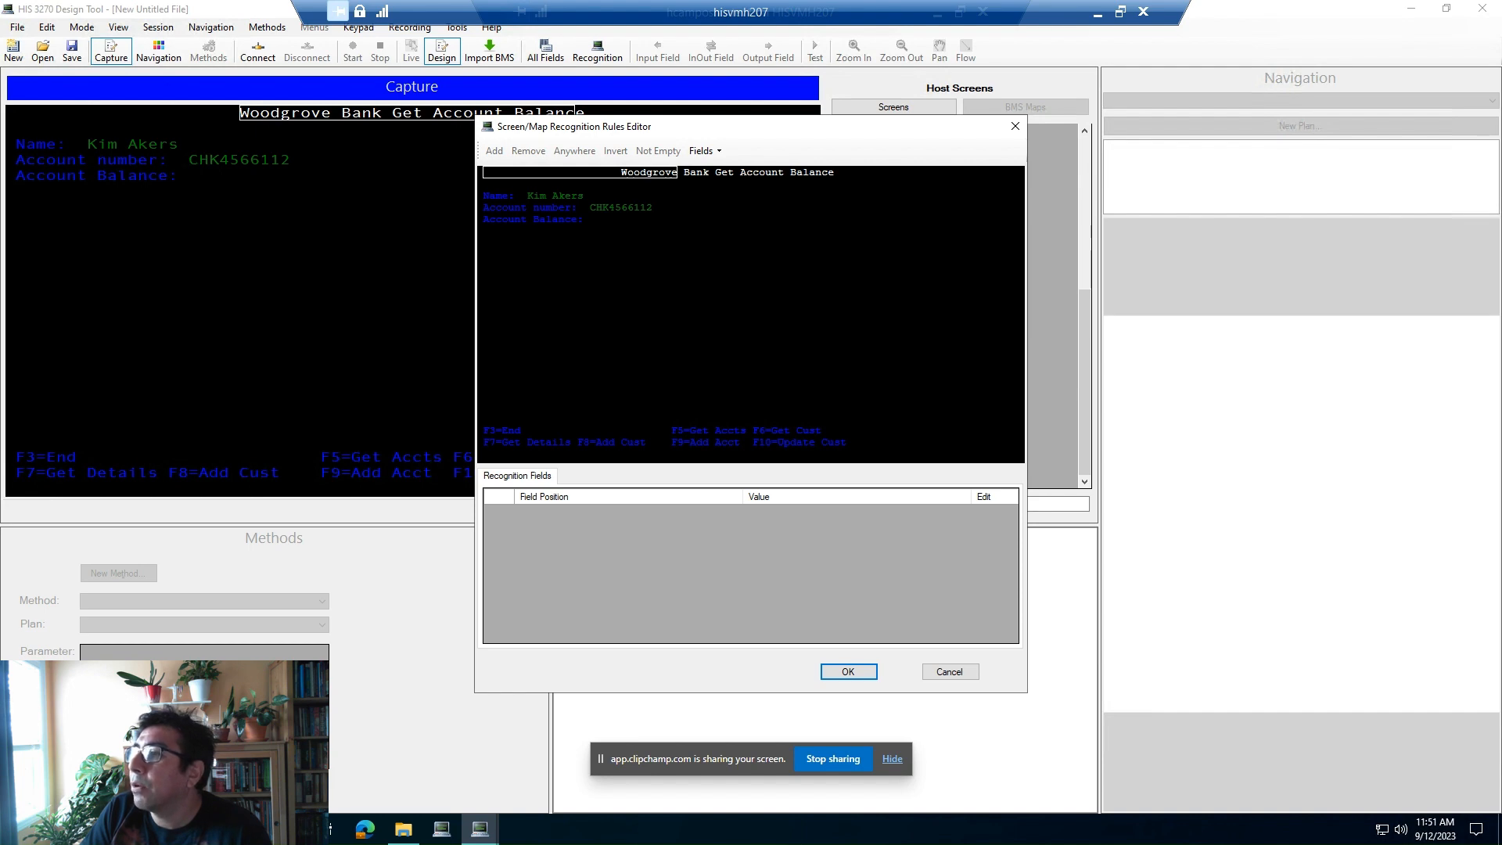
{"action": "left_click_drag", "start_coordinate": [478, 225], "coordinate": [602, 236]}
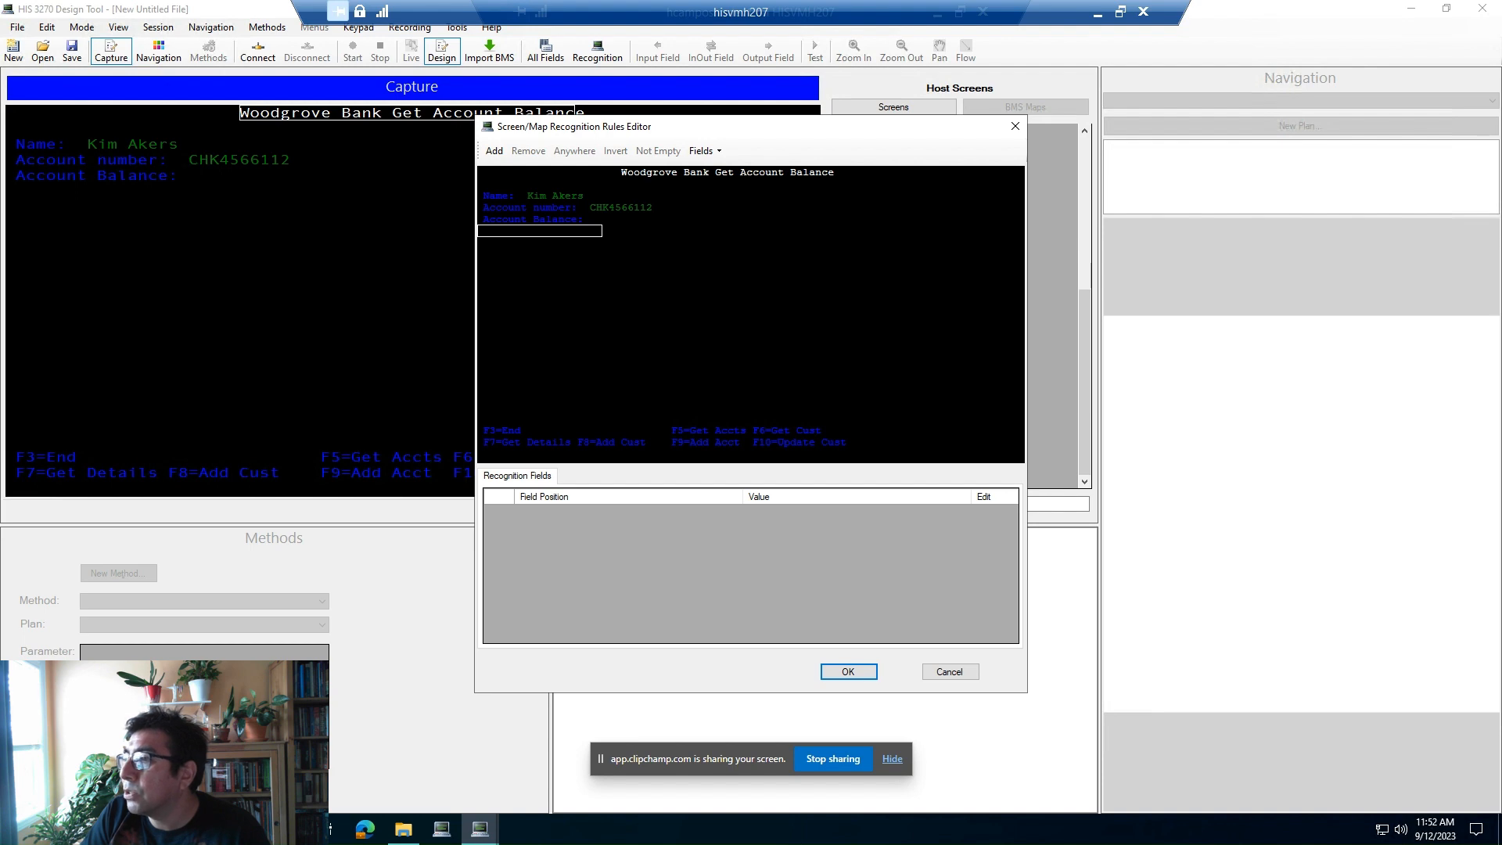
{"action": "left_click_drag", "start_coordinate": [489, 401], "coordinate": [821, 413]}
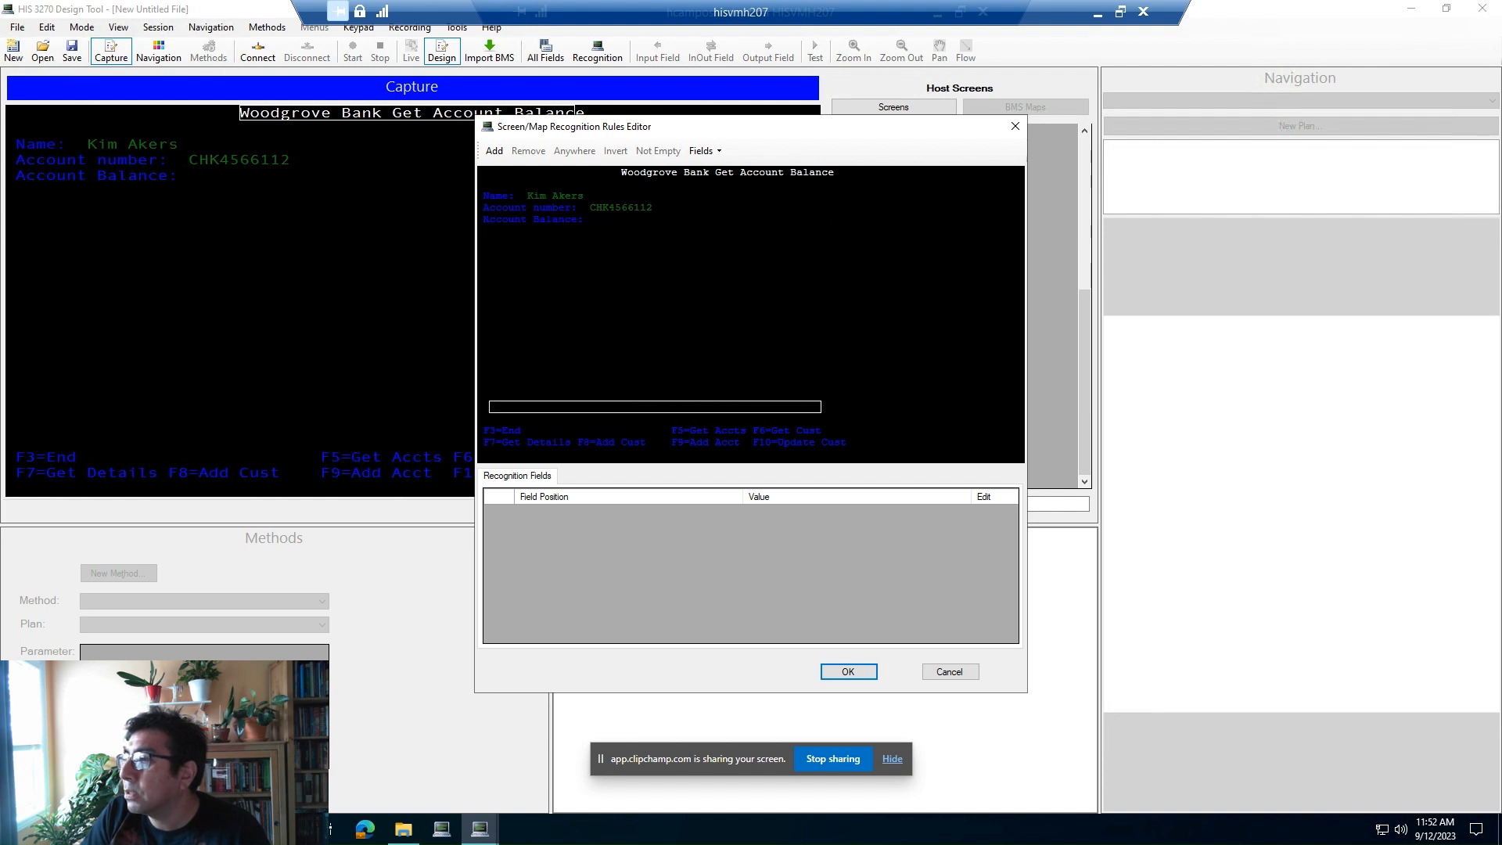
{"action": "left_click", "coordinate": [495, 151]}
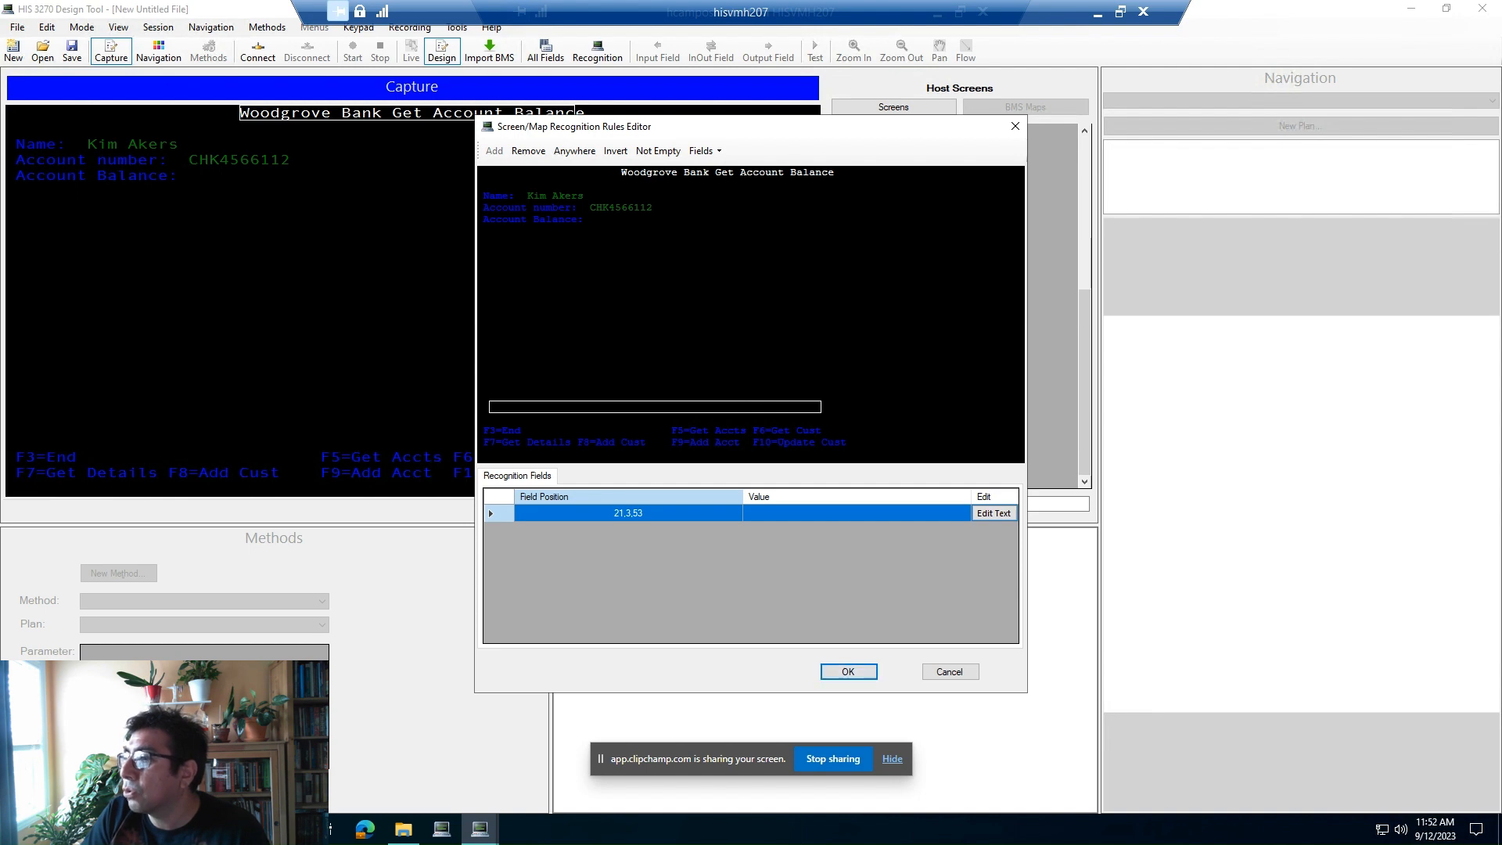
{"action": "key", "text": "Return"}
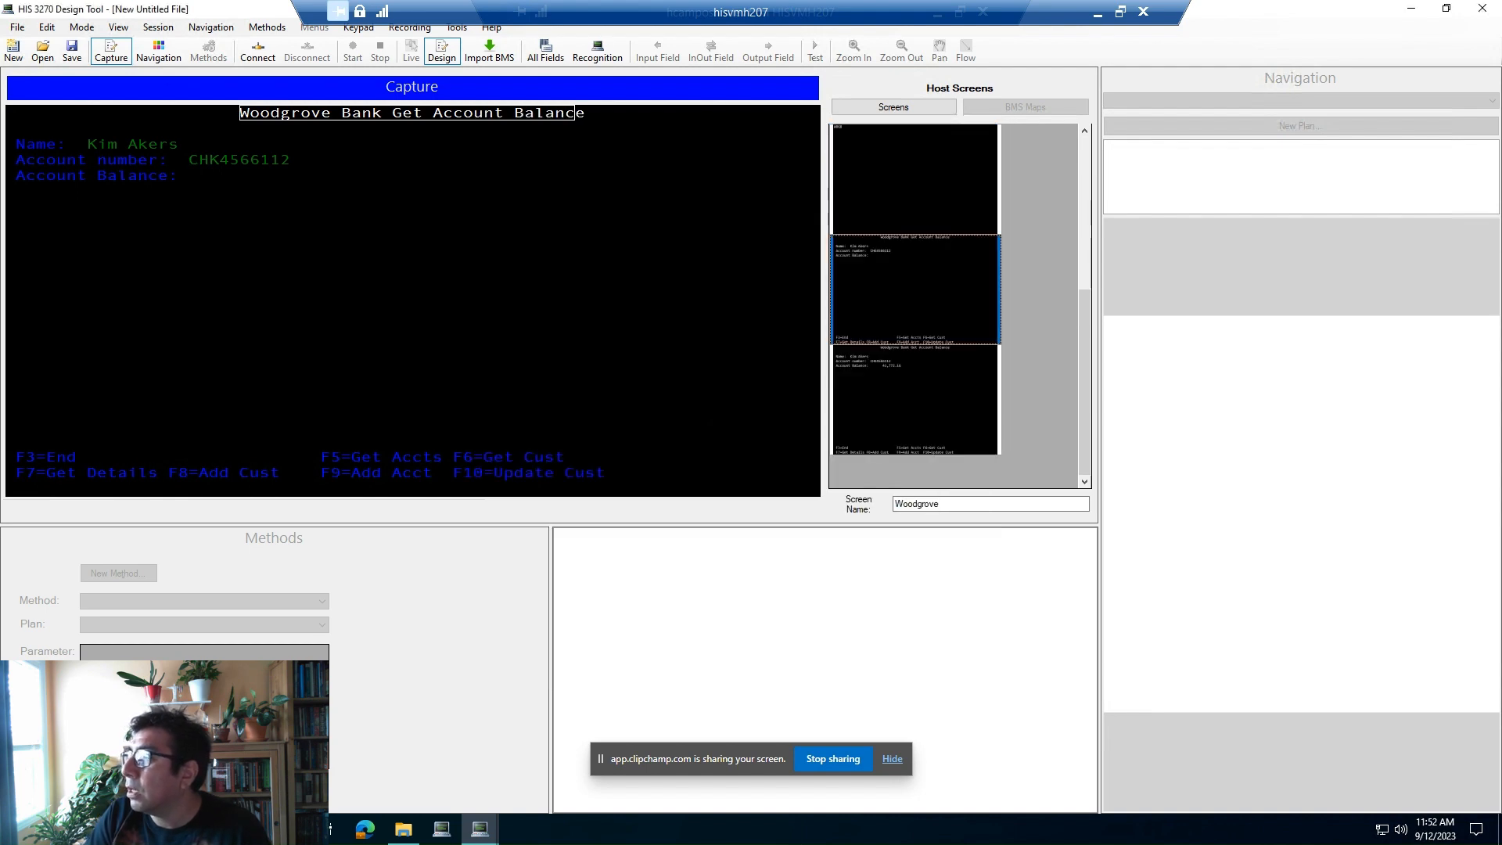
{"action": "left_click", "coordinate": [914, 400]}
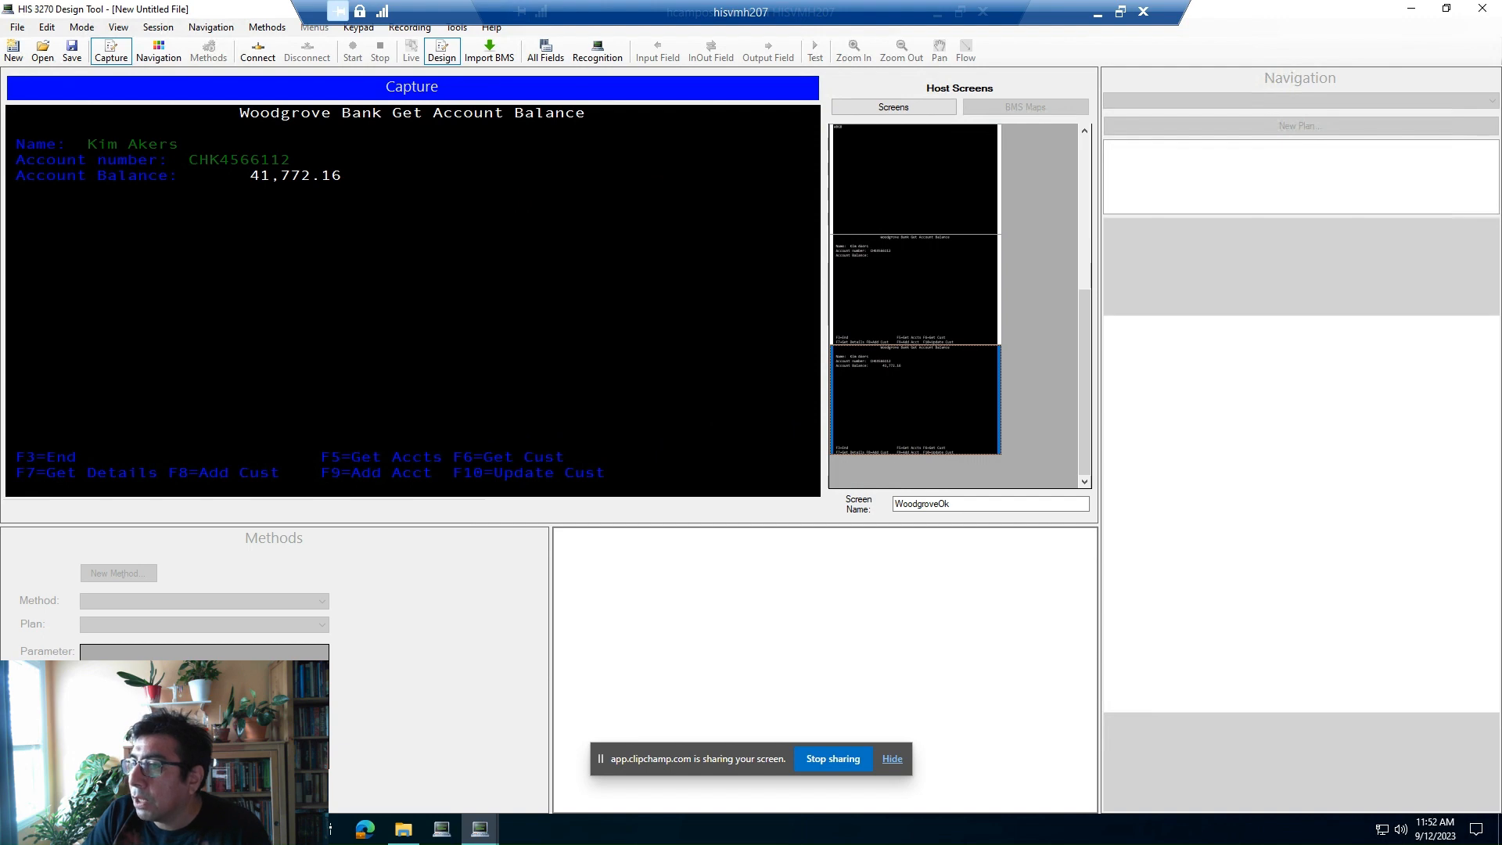
{"action": "left_click", "coordinate": [596, 51]}
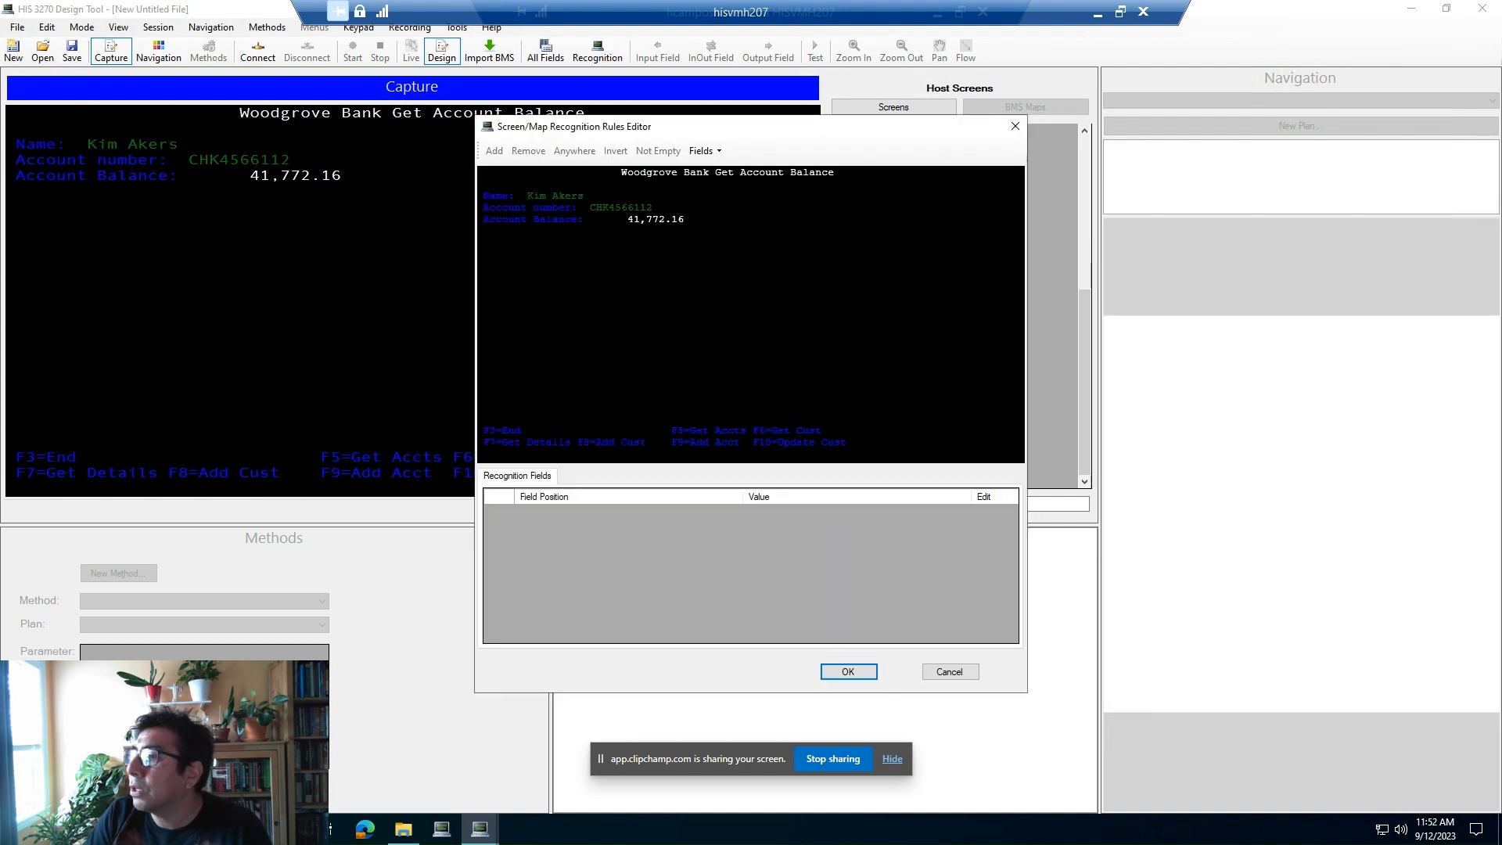
{"action": "left_click", "coordinate": [1015, 126]}
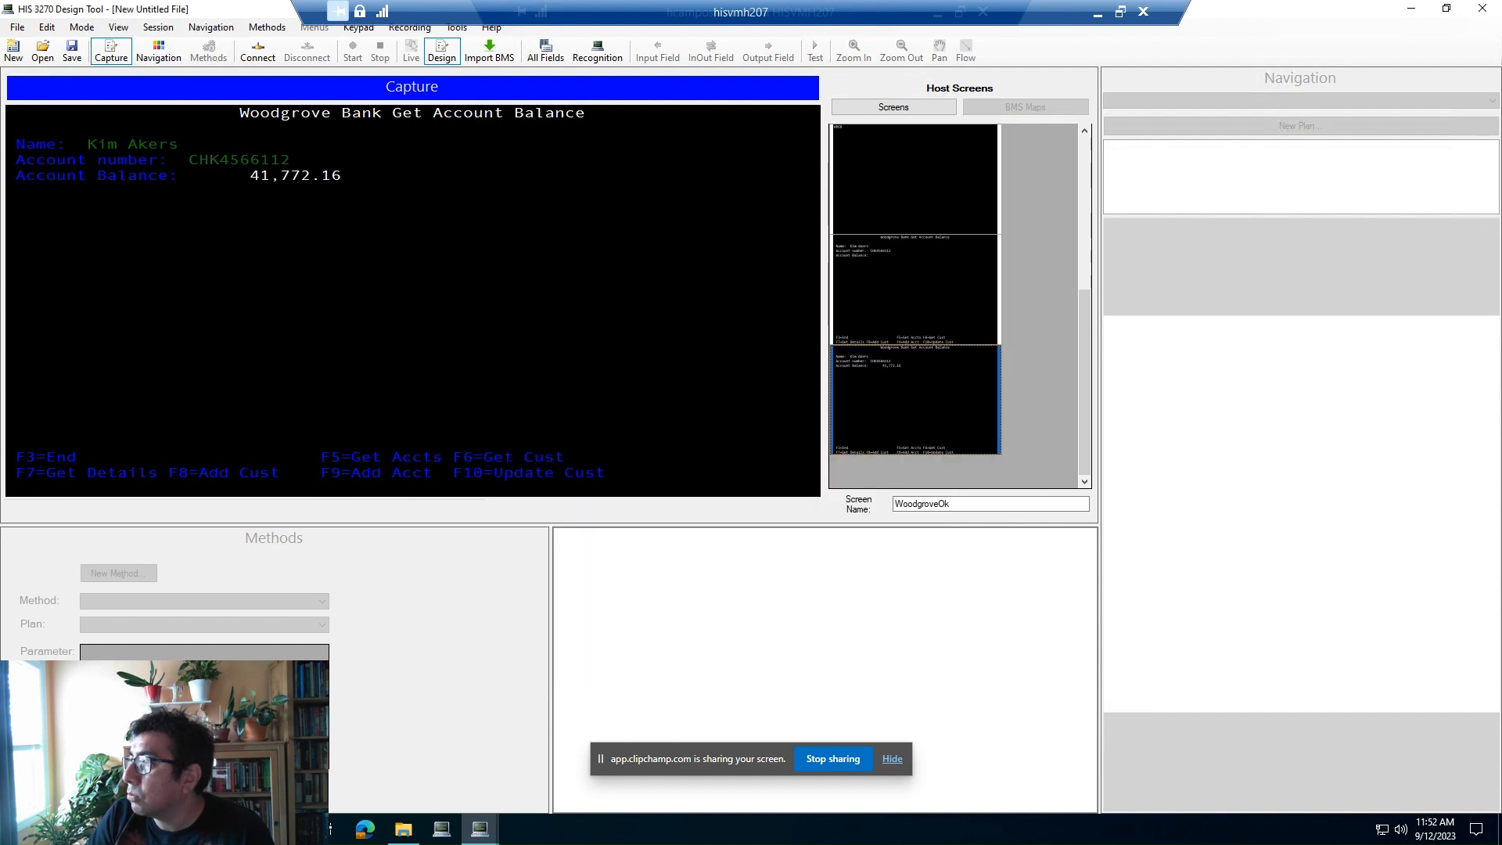
- Switch to navigation design and create a new Process plan named "WBGB"
{"action": "left_click_drag", "start_coordinate": [1084, 336], "coordinate": [1084, 176]}
{"action": "left_click", "coordinate": [915, 180]}
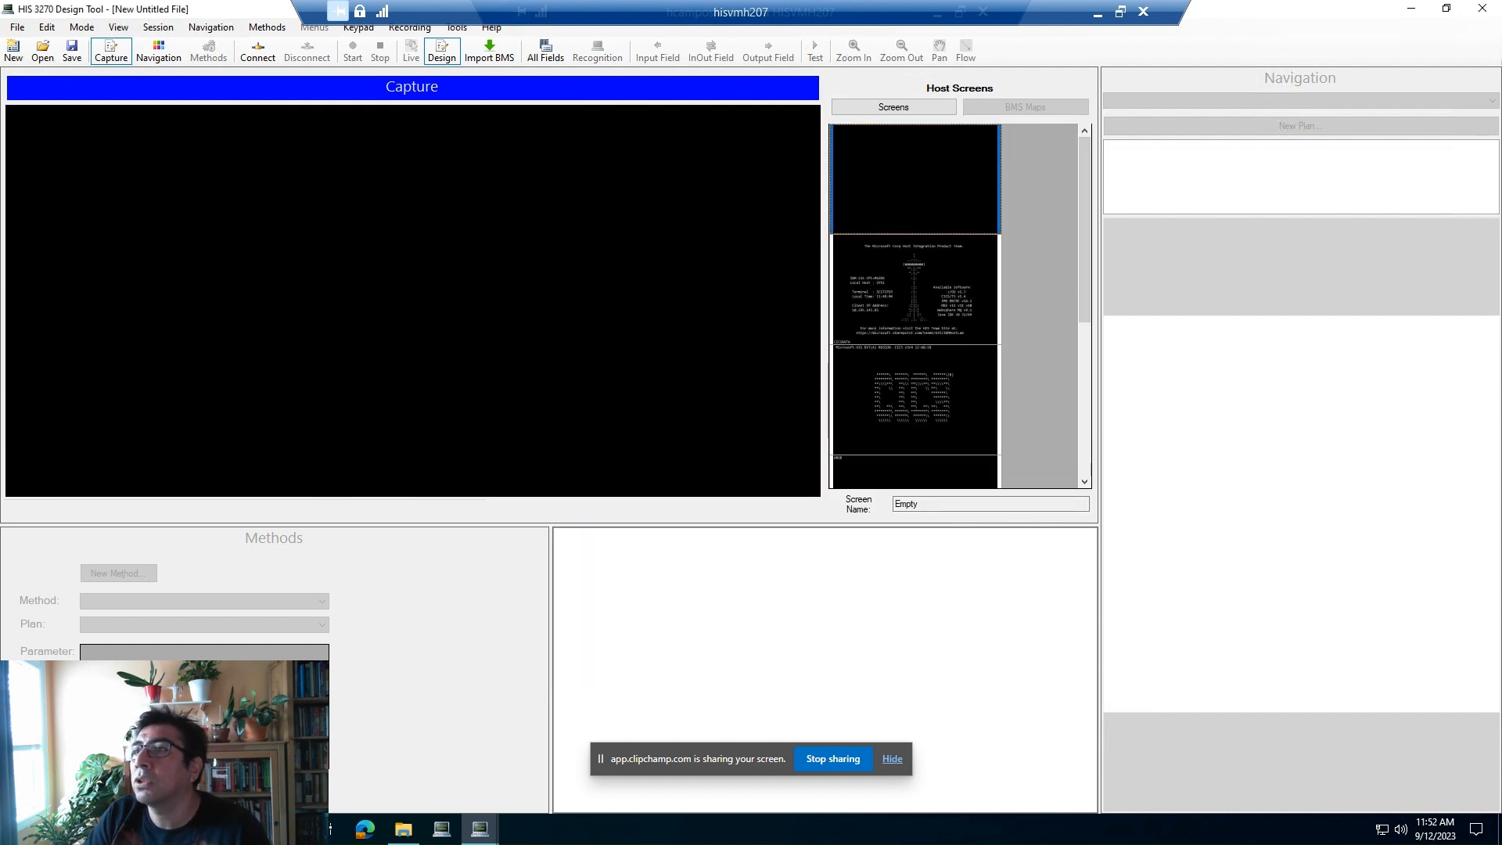
{"action": "left_click", "coordinate": [158, 49]}
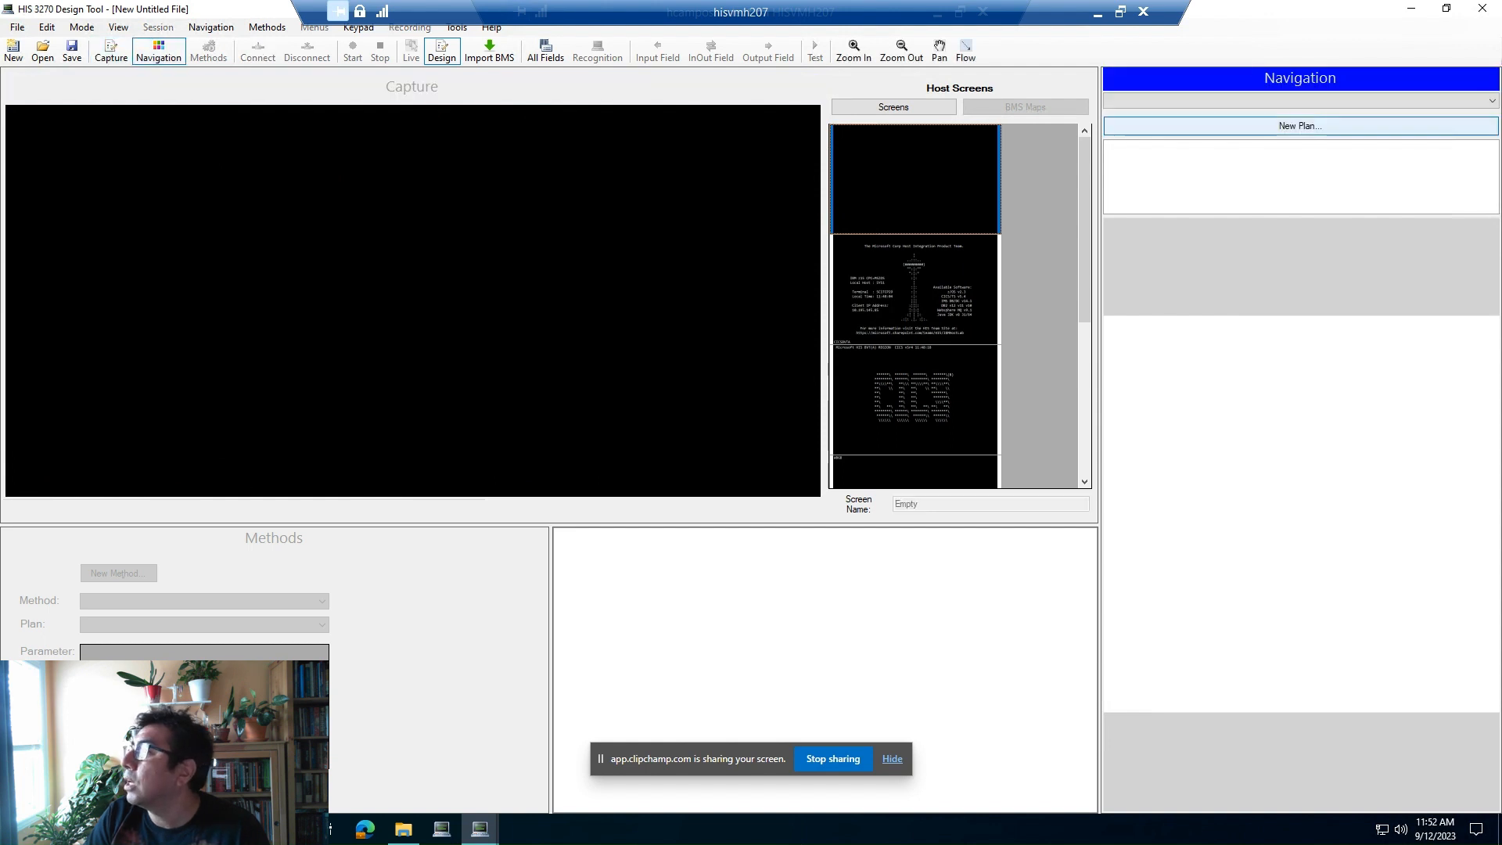
{"action": "left_click", "coordinate": [1300, 126]}
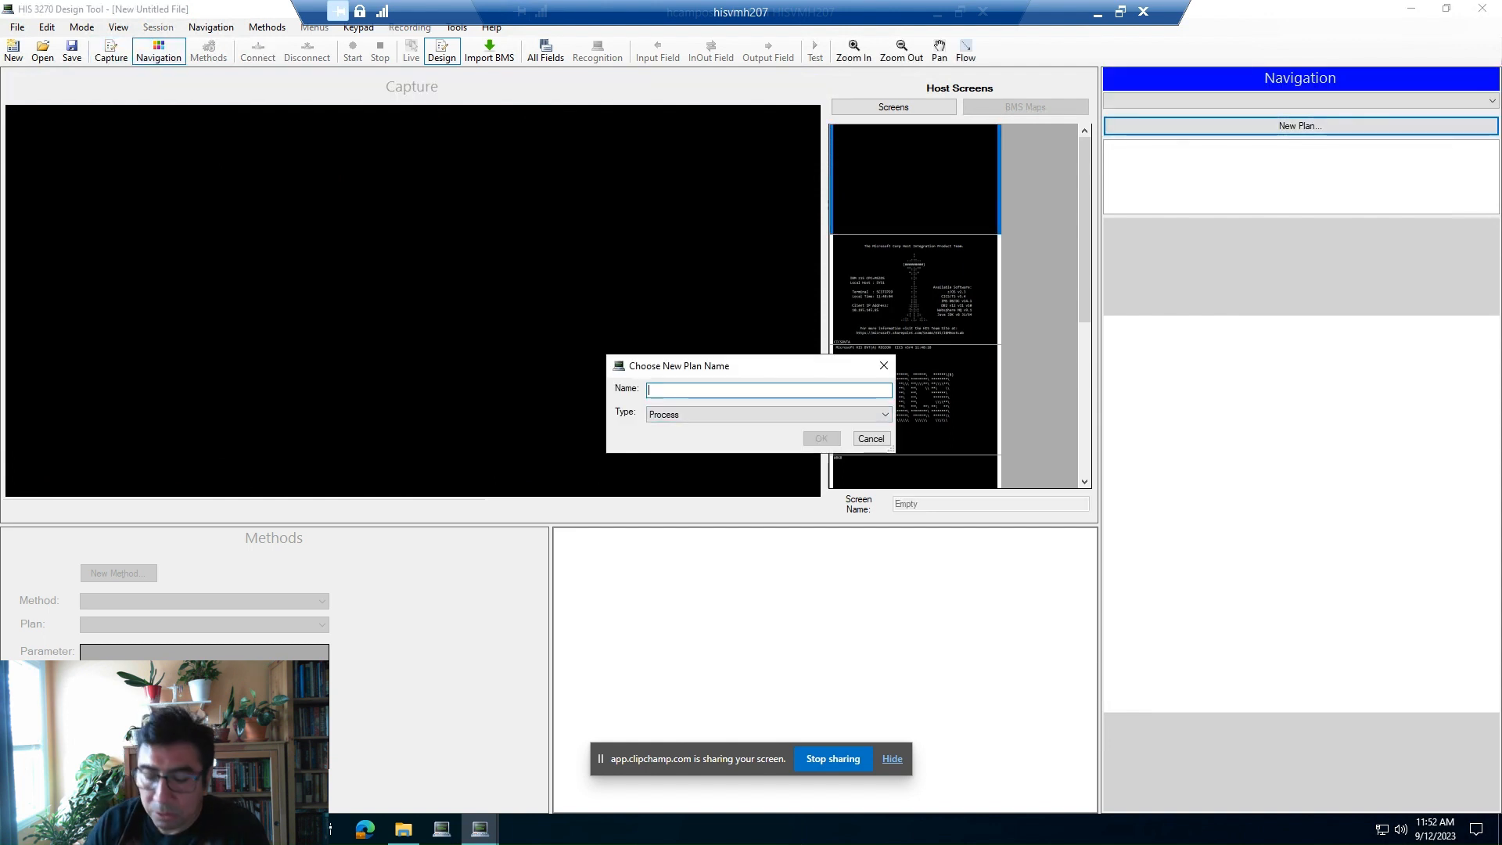
{"action": "type", "text": "WBGB"}
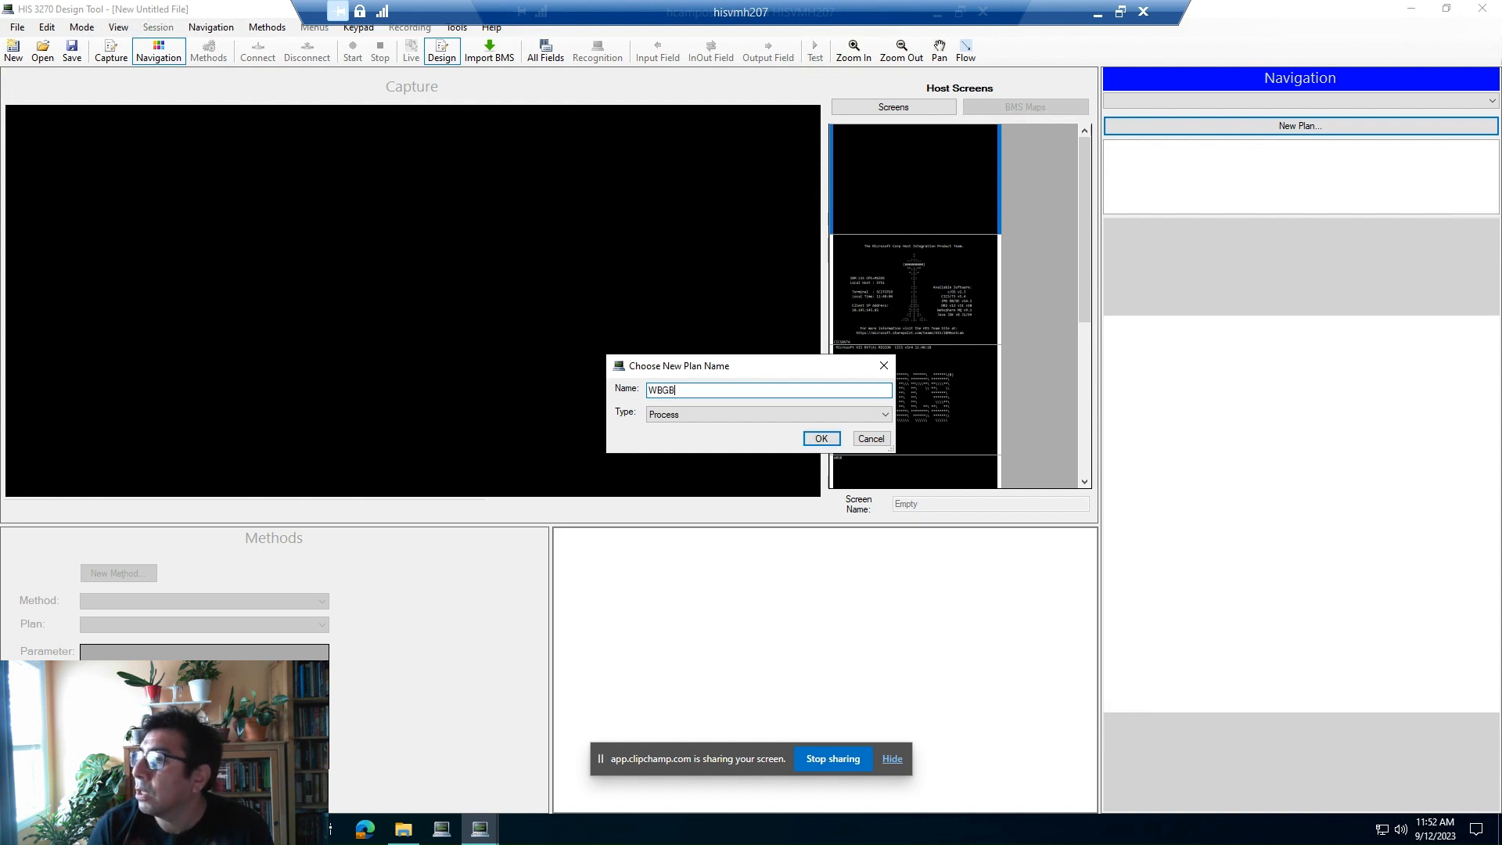
{"action": "key", "text": "Return"}
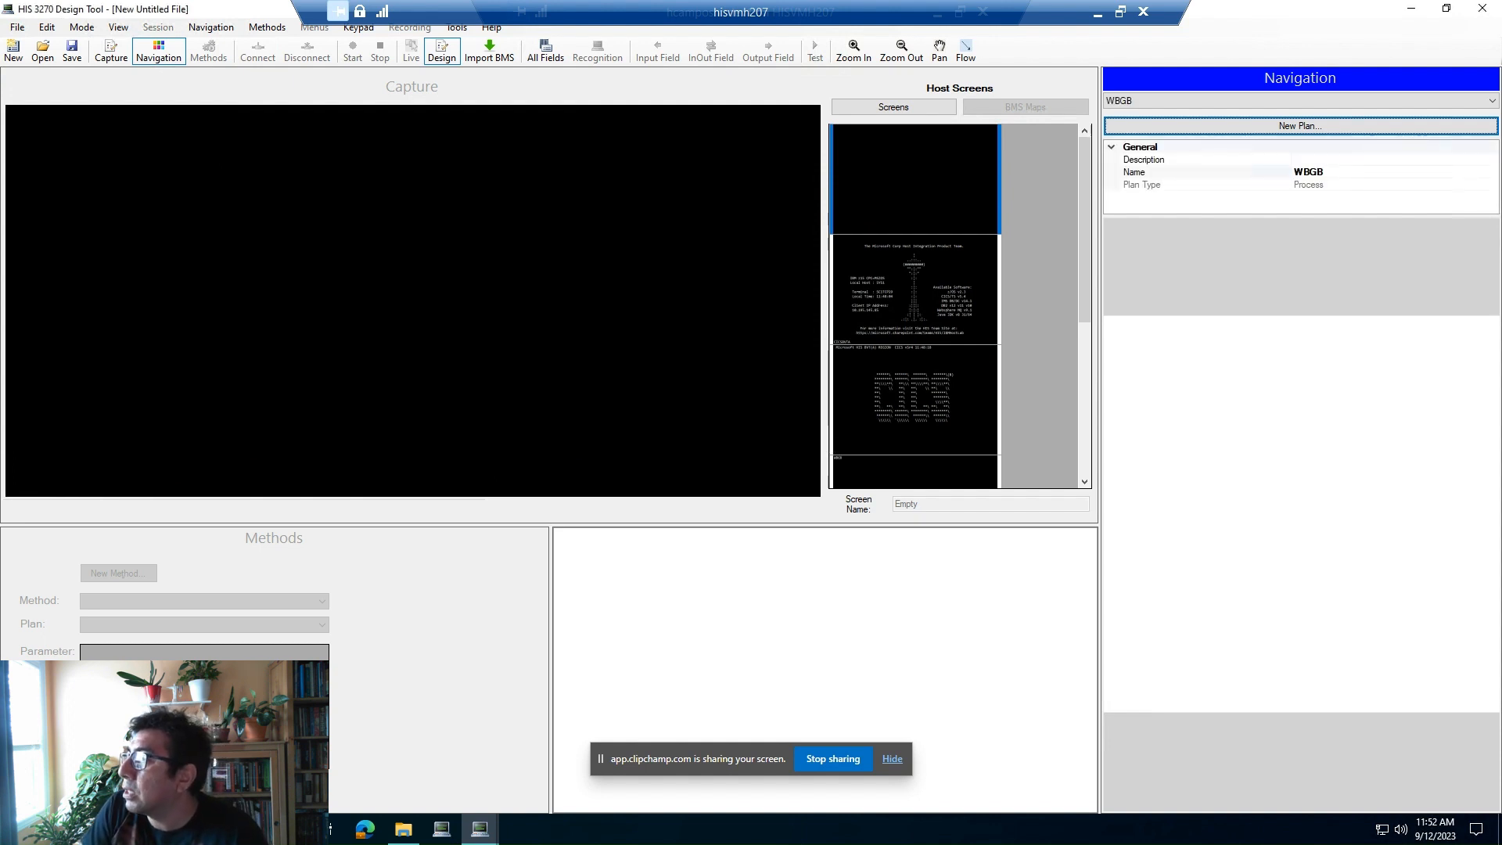
- Add the Main and CICS screens to the WBGB plan, arranging Main directly above CICS
{"action": "left_click", "coordinate": [915, 289]}
{"action": "left_click_drag", "start_coordinate": [915, 289], "coordinate": [1300, 514]}
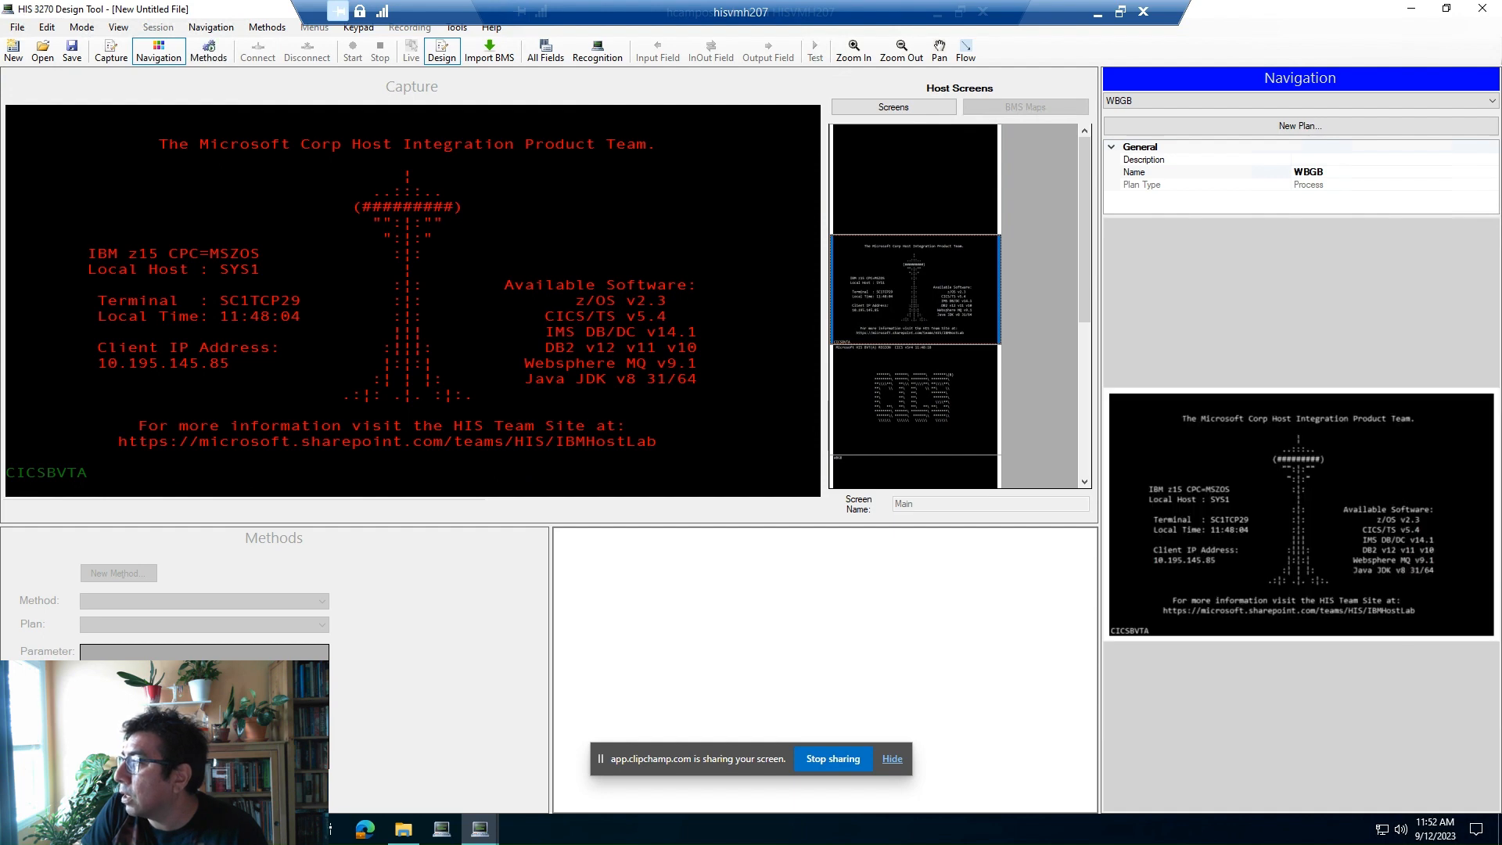
{"action": "left_click", "coordinate": [915, 400]}
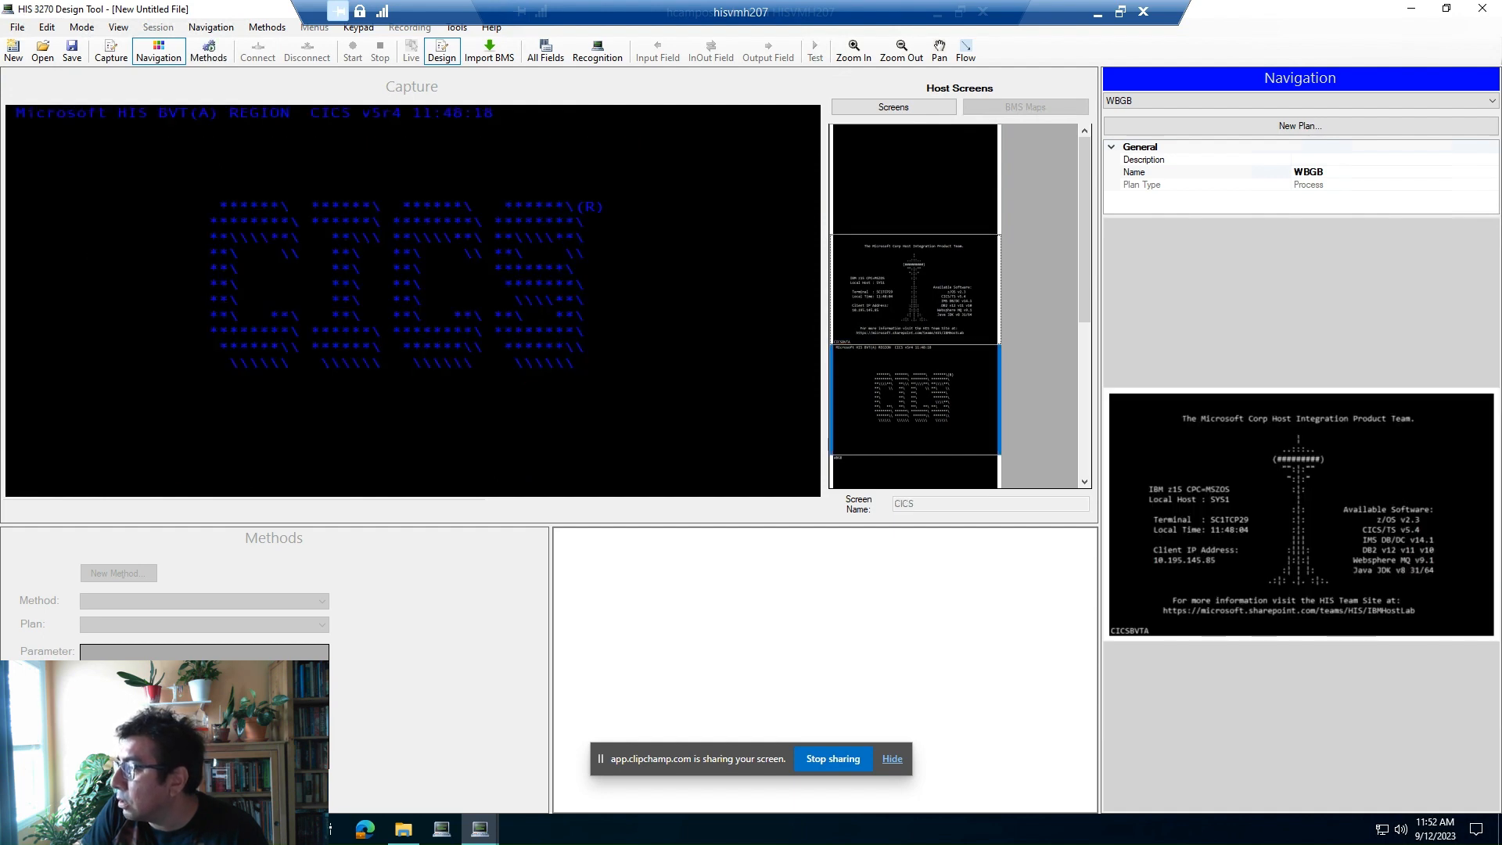
{"action": "left_click_drag", "start_coordinate": [914, 399], "coordinate": [1301, 514]}
{"action": "left_click_drag", "start_coordinate": [1203, 514], "coordinate": [1255, 307]}
{"action": "left_click", "coordinate": [914, 290]}
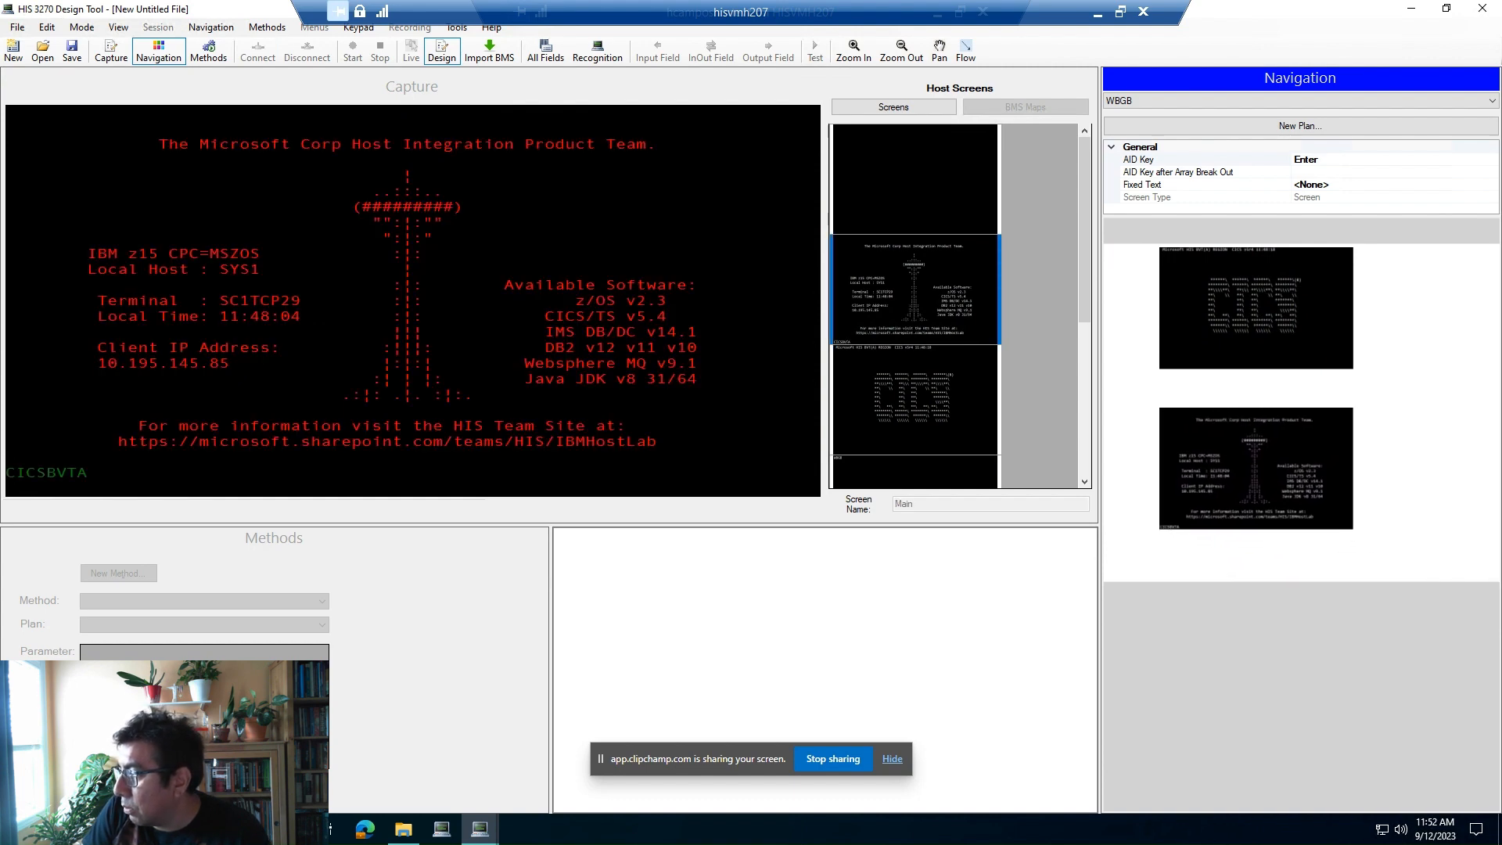
{"action": "left_click", "coordinate": [915, 399]}
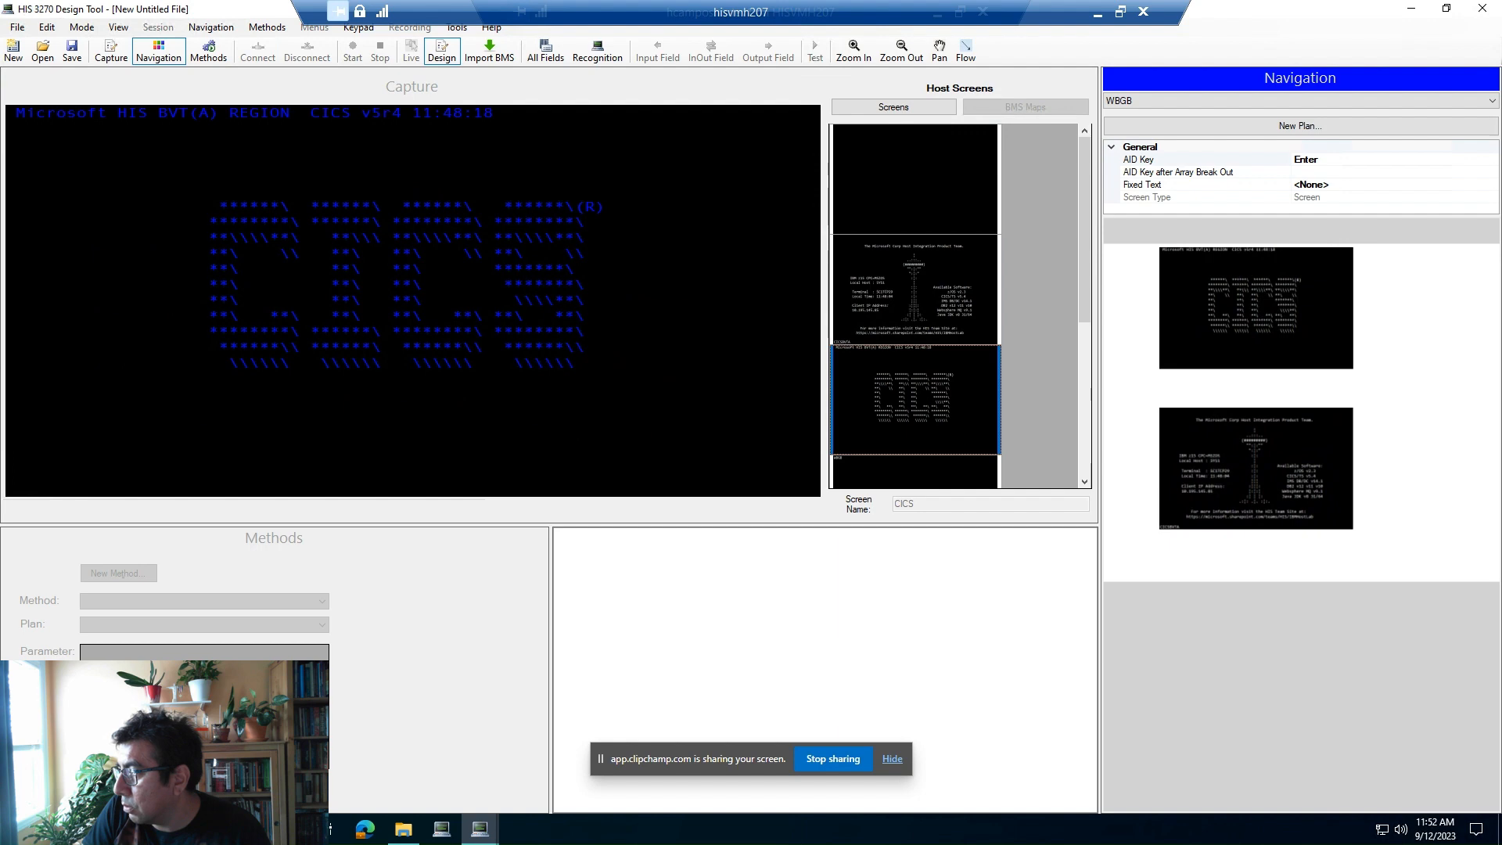
{"action": "left_click_drag", "start_coordinate": [1255, 469], "coordinate": [1303, 311]}
{"action": "left_click", "coordinate": [1255, 308]}
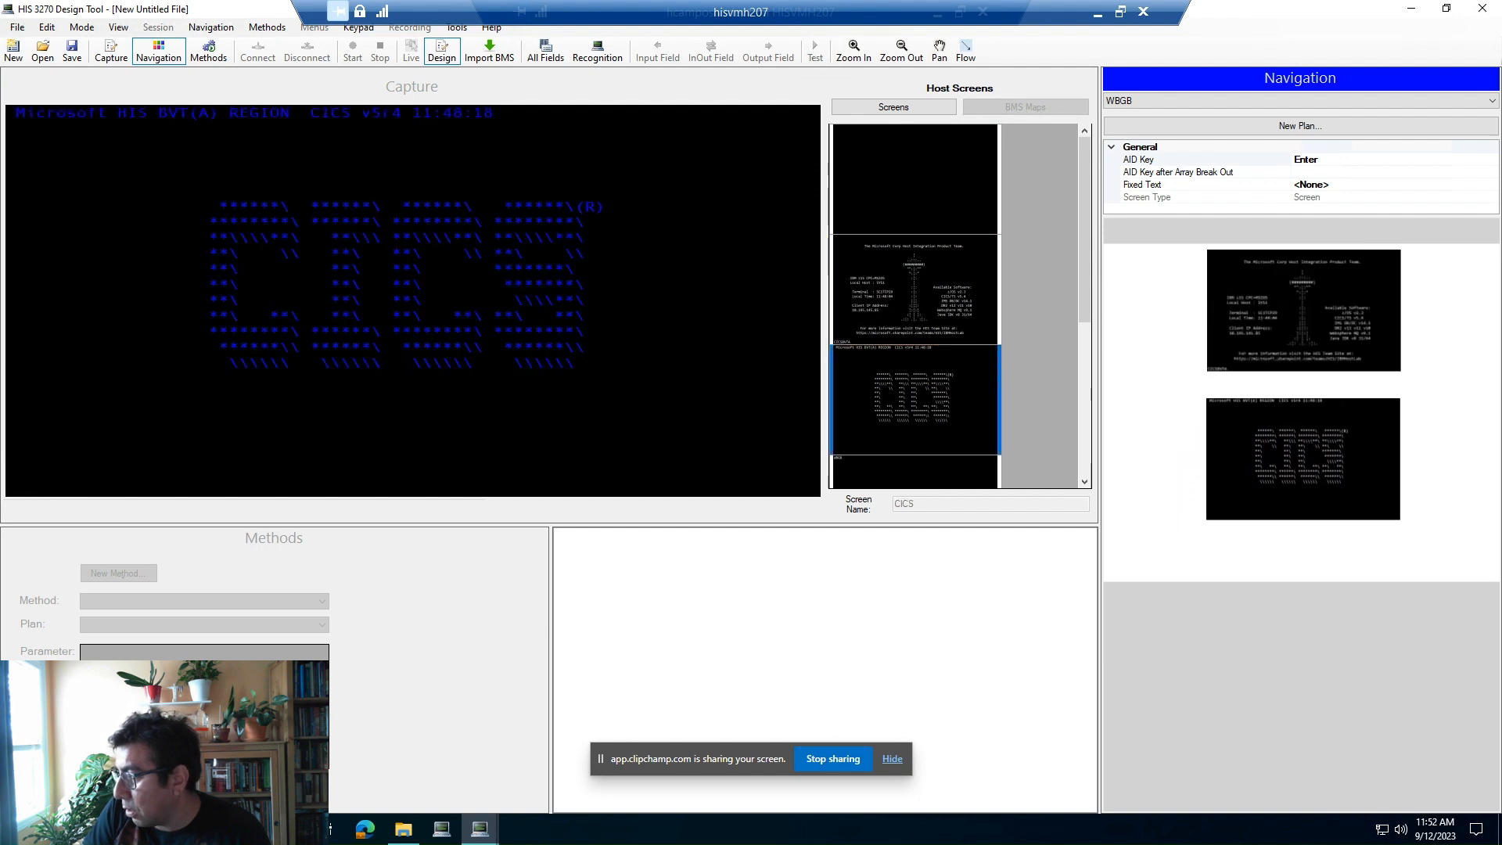
- Add the Empty screen below CICS in the plan and the Woodgrove screen below the Empty one
{"action": "left_click_drag", "start_coordinate": [1084, 235], "coordinate": [1084, 272]}
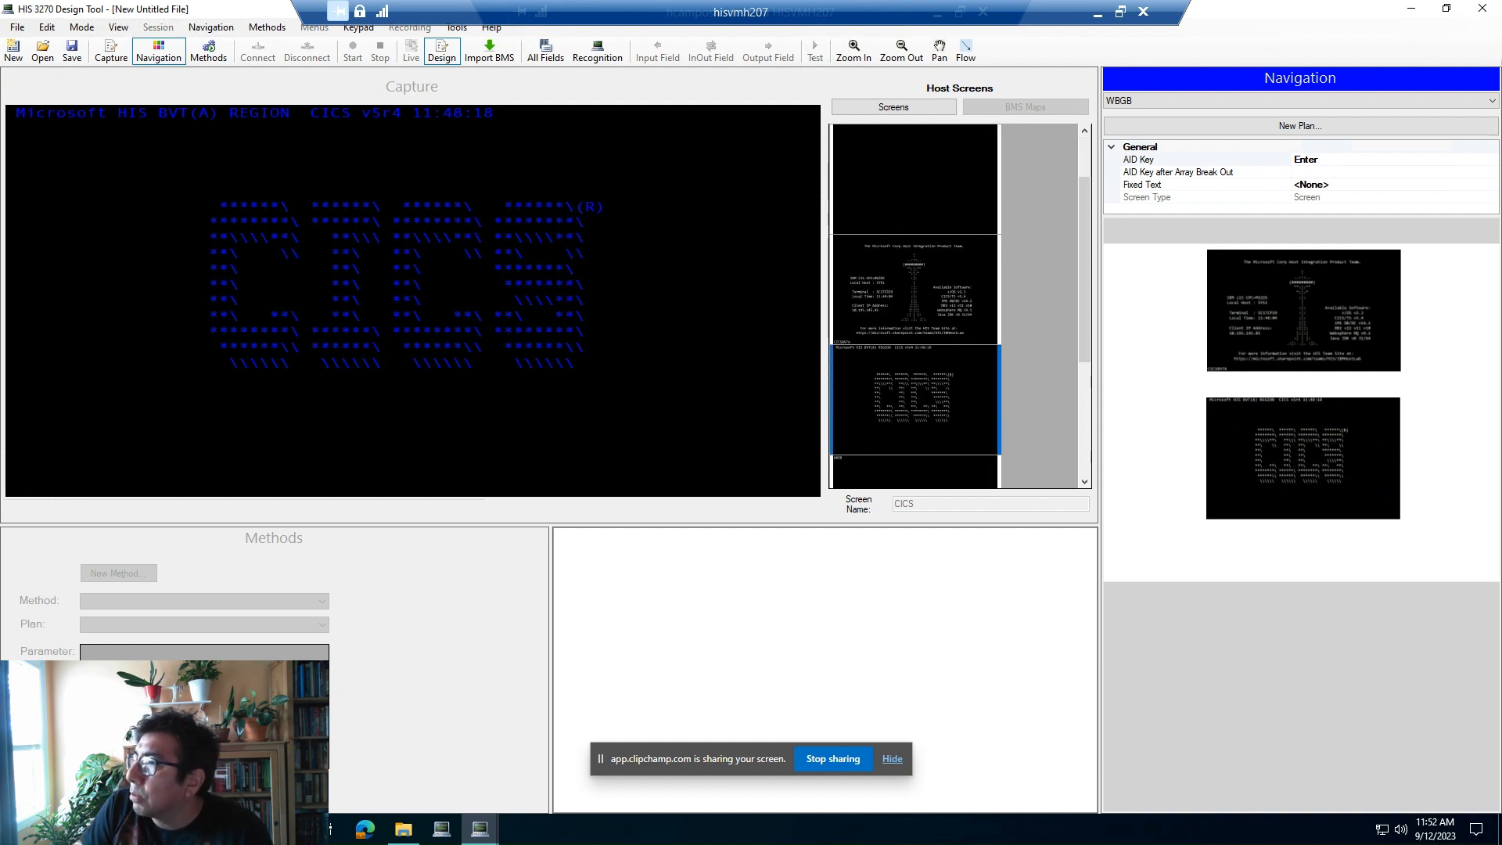
{"action": "left_click", "coordinate": [915, 180]}
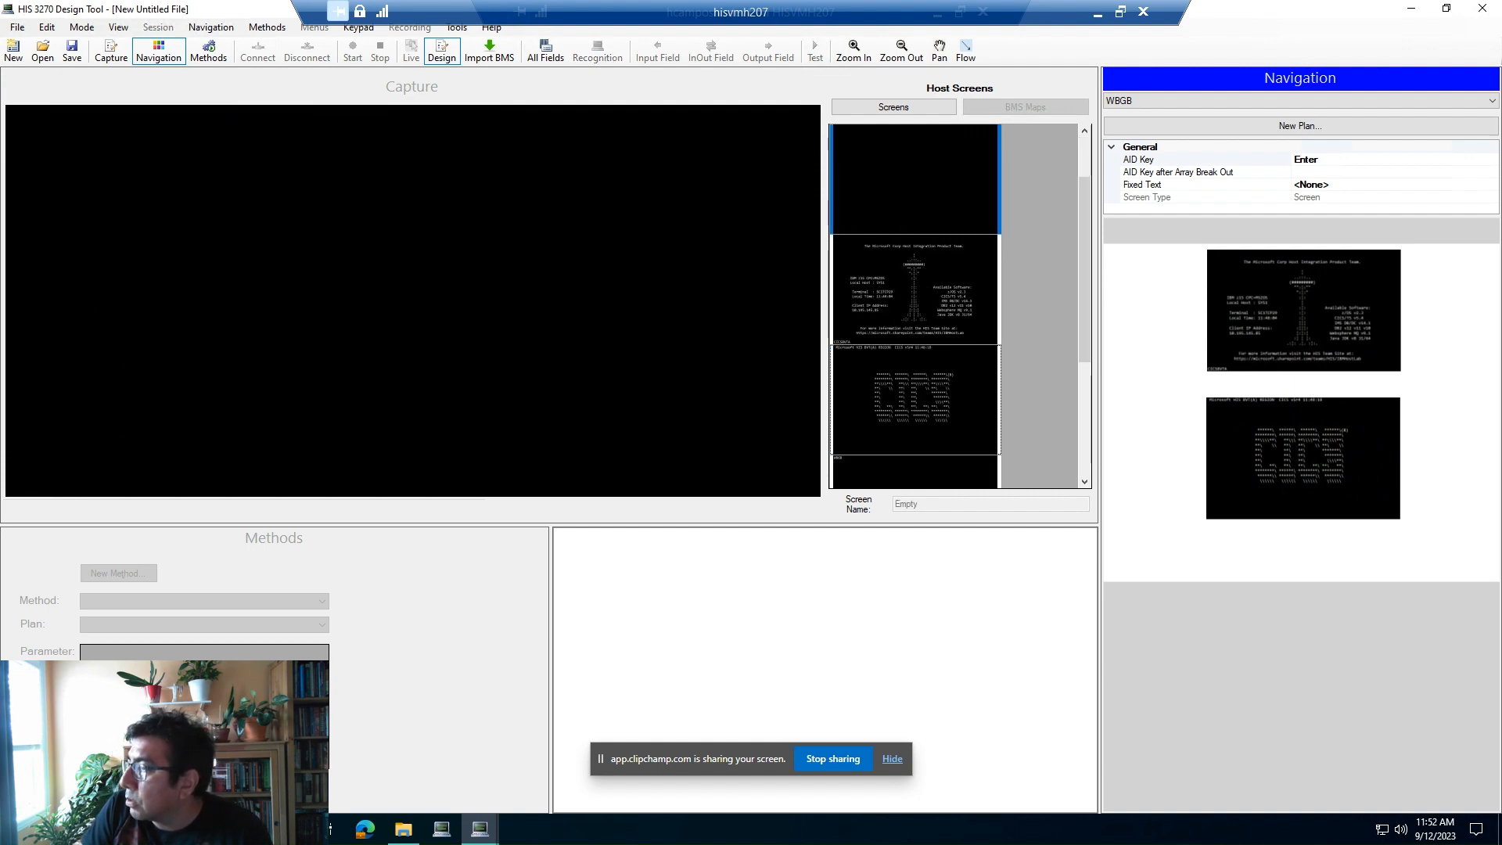
{"action": "left_click_drag", "start_coordinate": [915, 180], "coordinate": [1304, 602]}
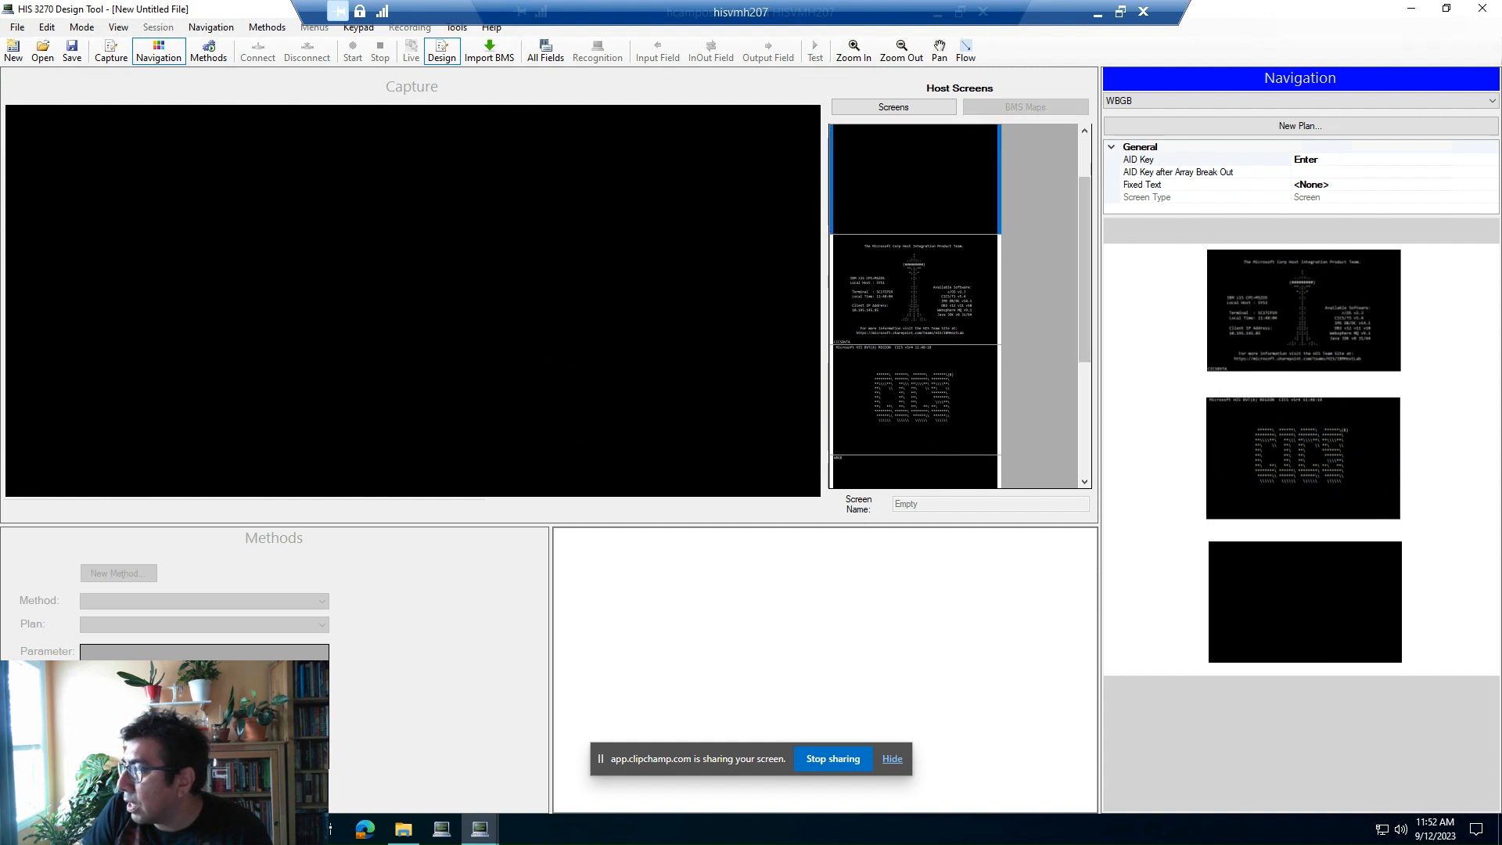
{"action": "left_click_drag", "start_coordinate": [1084, 270], "coordinate": [1084, 383]}
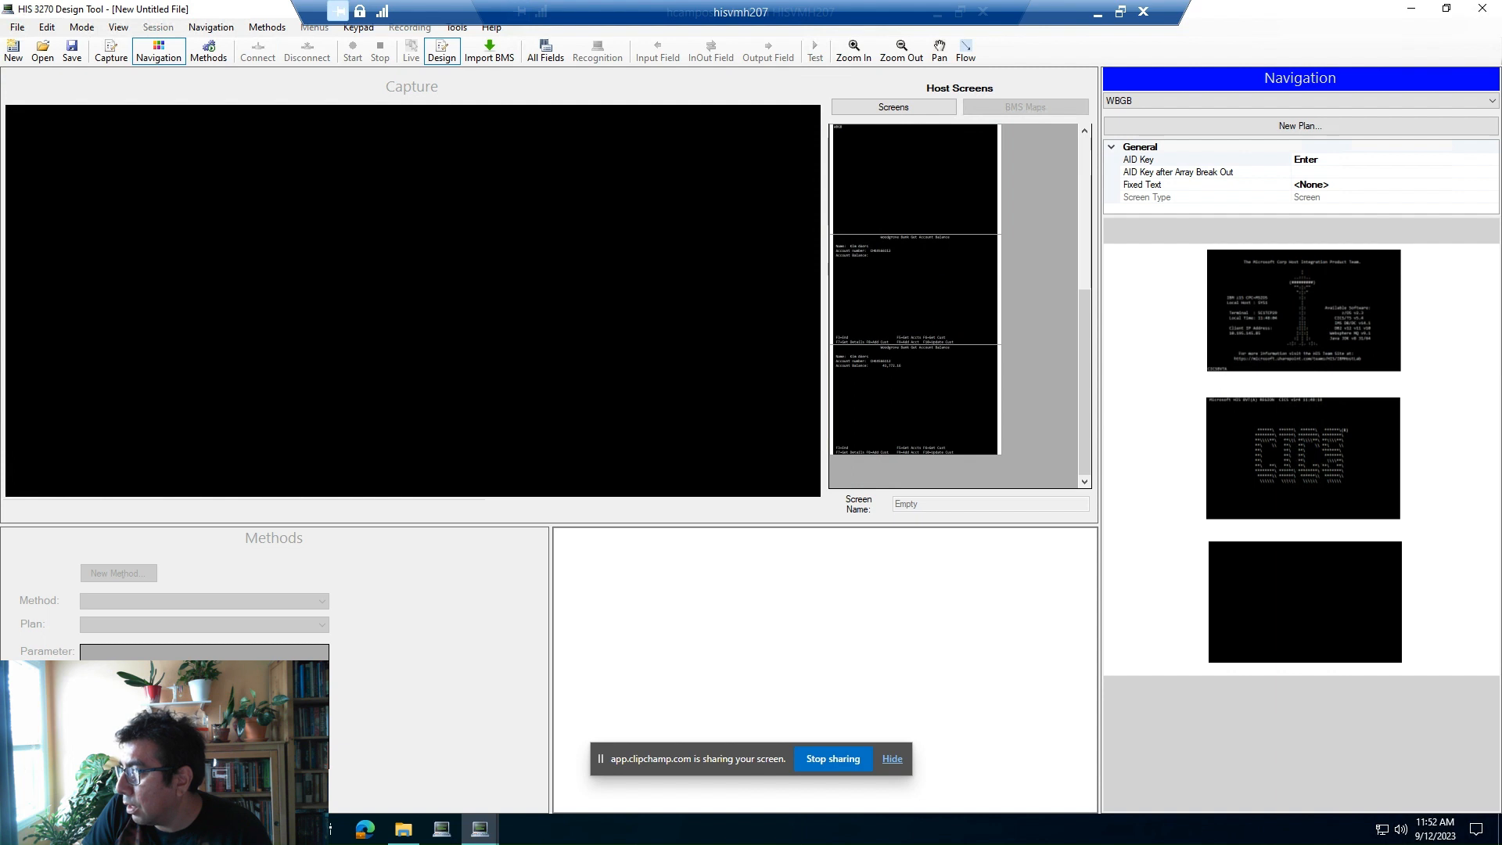
{"action": "left_click", "coordinate": [916, 289]}
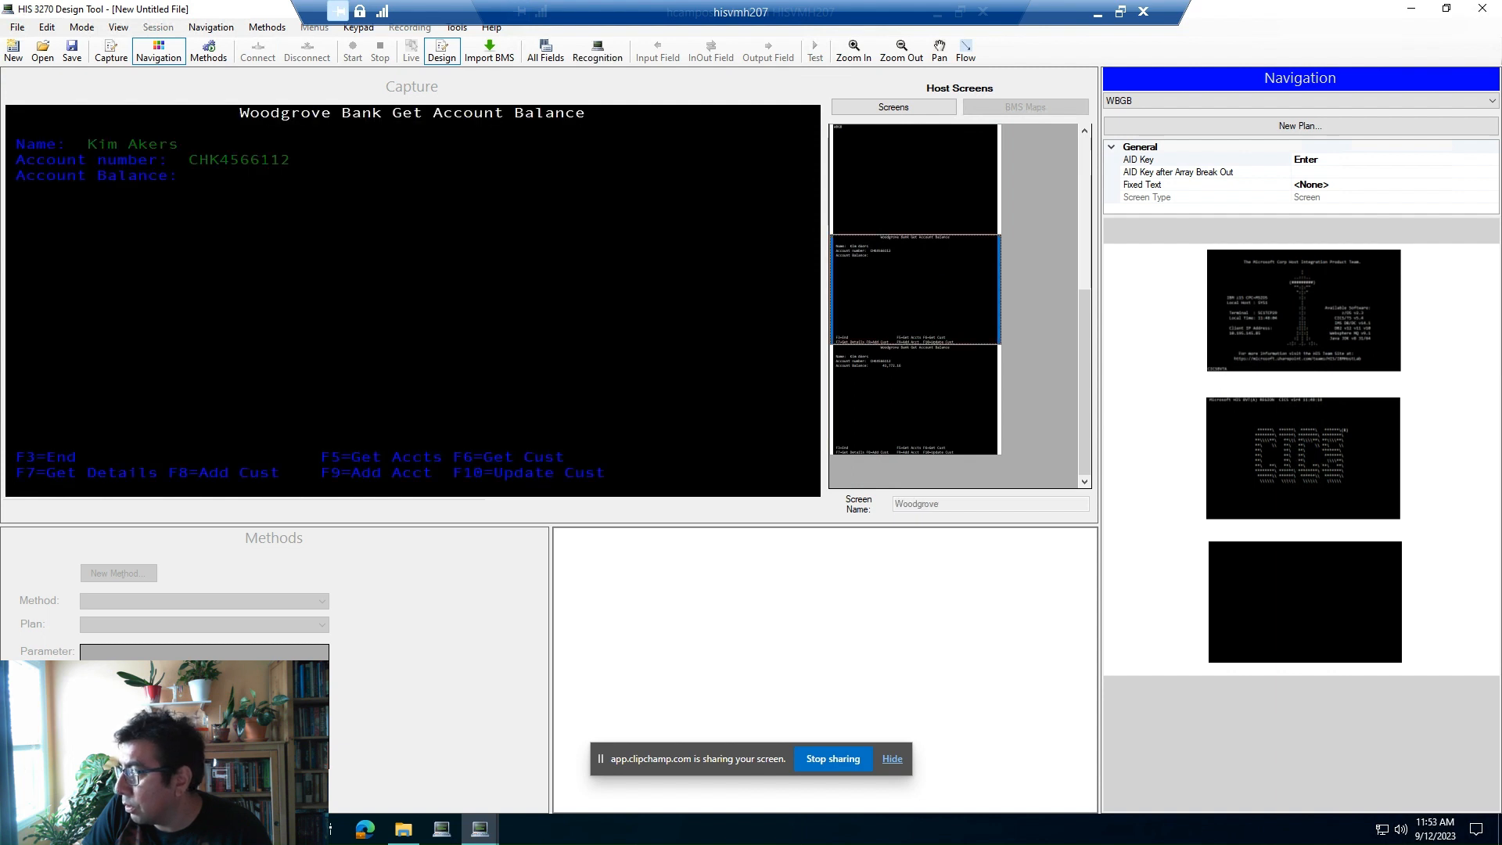
{"action": "left_click_drag", "start_coordinate": [915, 290], "coordinate": [1301, 689]}
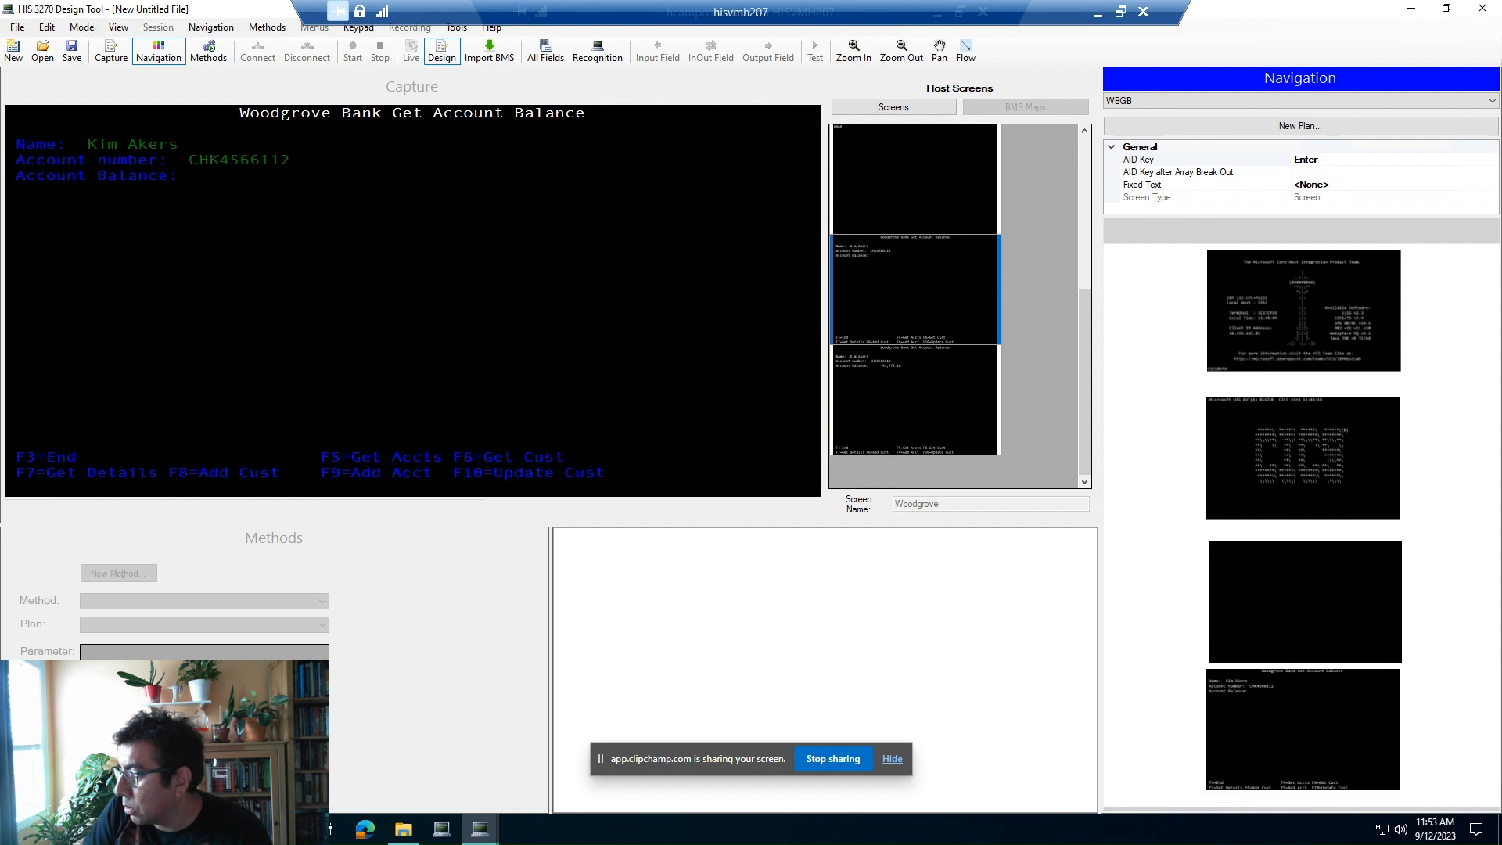
- Add the WoodgroveOk screen to the plan and align it beneath the Woodgrove screen
{"action": "left_click", "coordinate": [915, 400]}
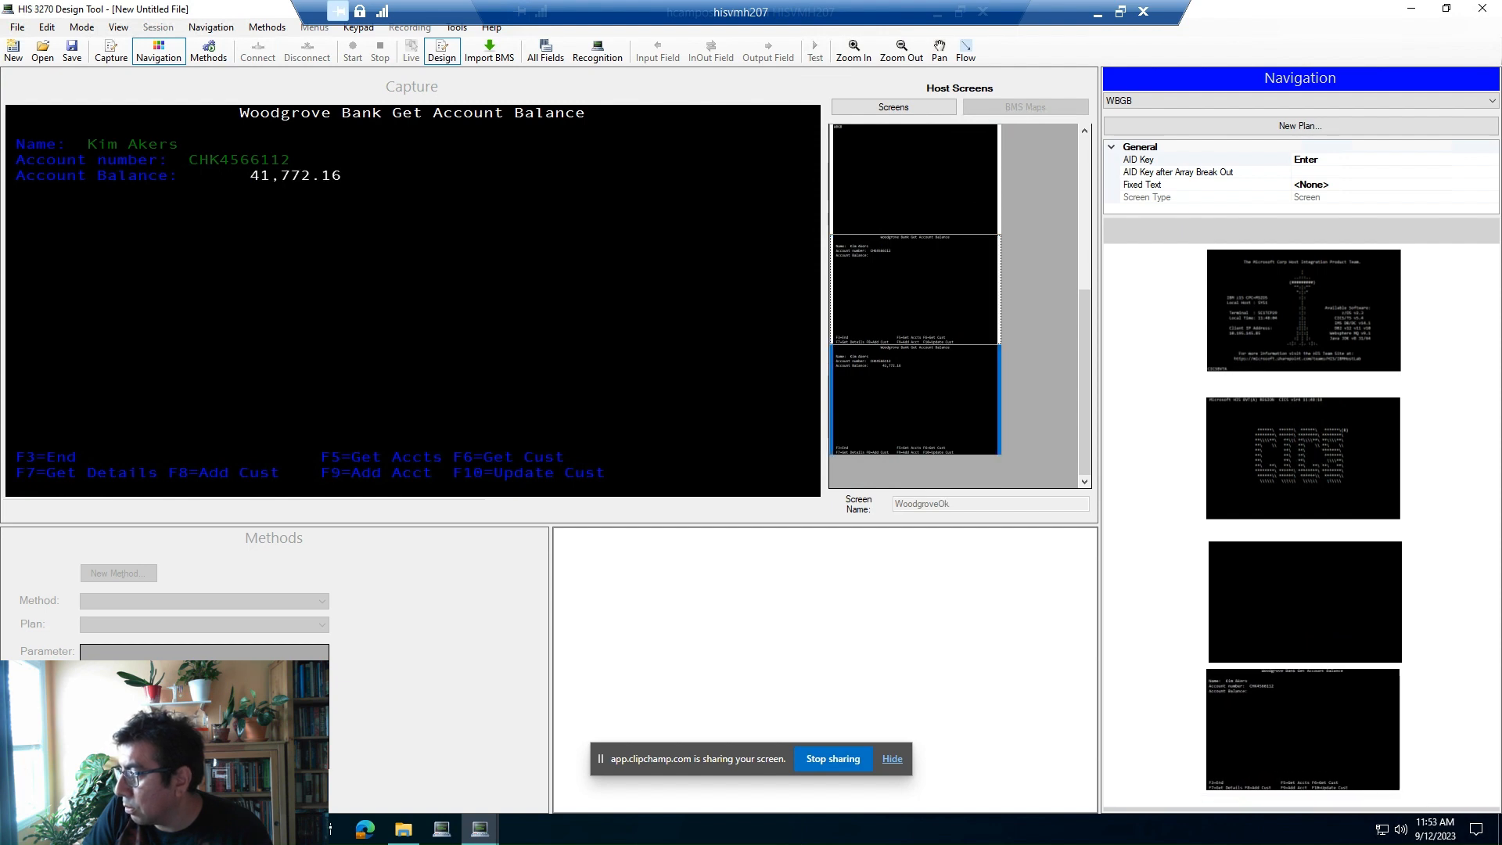
{"action": "left_click_drag", "start_coordinate": [915, 399], "coordinate": [1384, 795]}
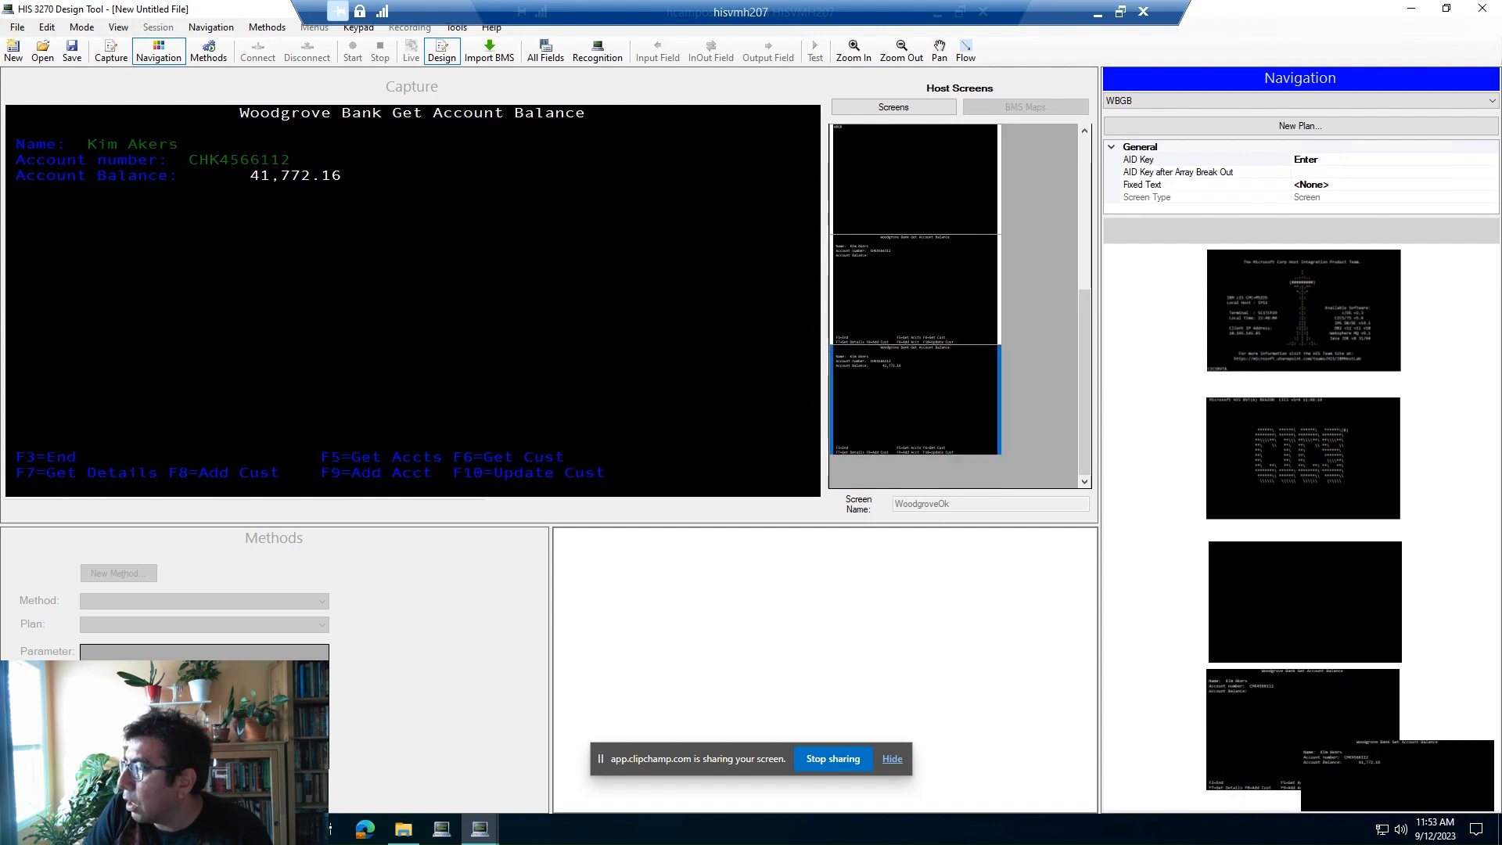
{"action": "left_click", "coordinate": [901, 51]}
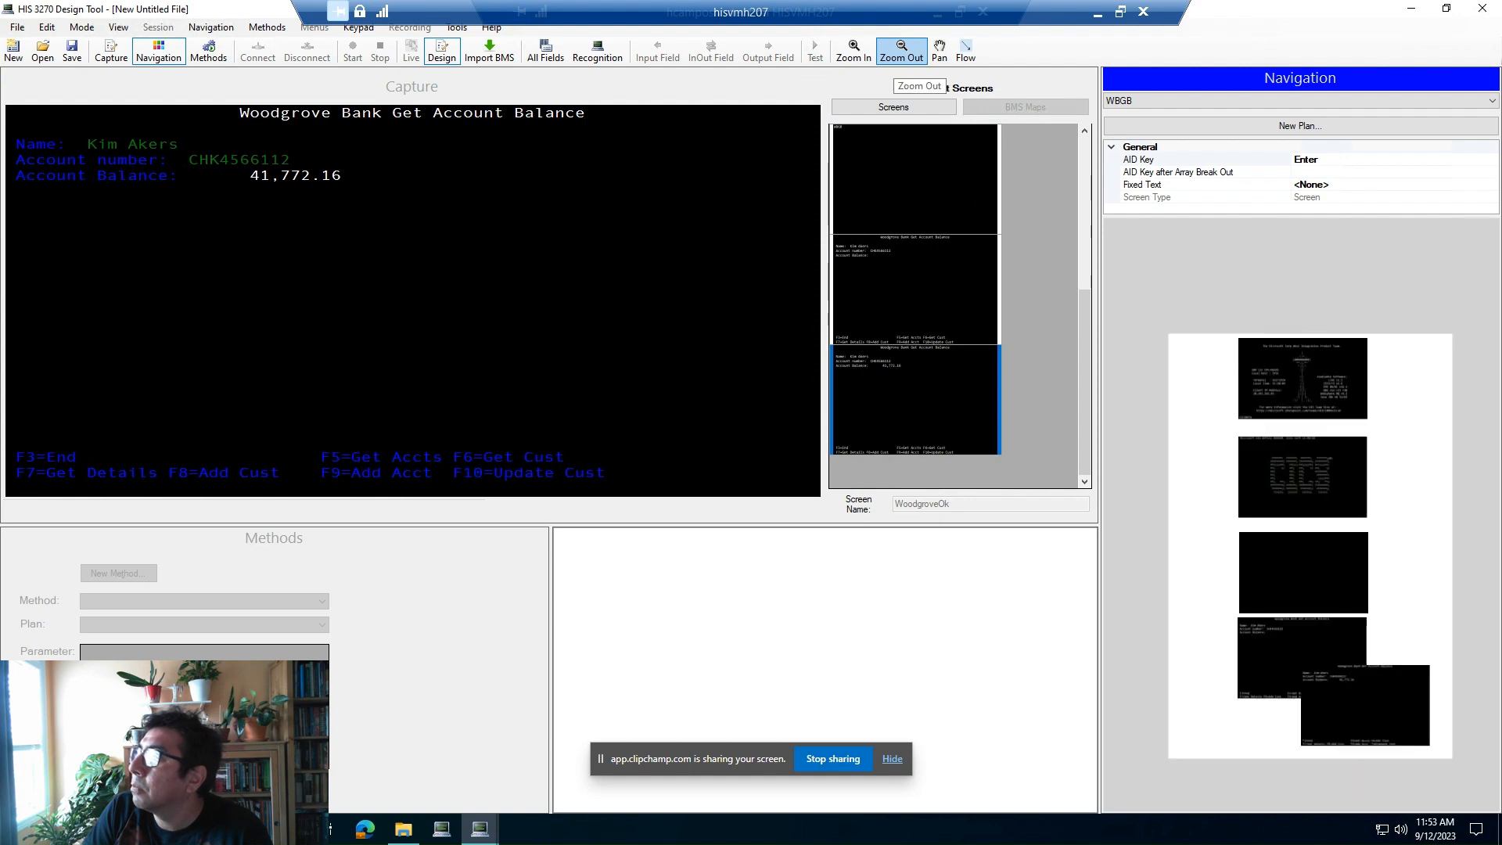
{"action": "left_click", "coordinate": [899, 53]}
{"action": "left_click_drag", "start_coordinate": [1346, 646], "coordinate": [1306, 689]}
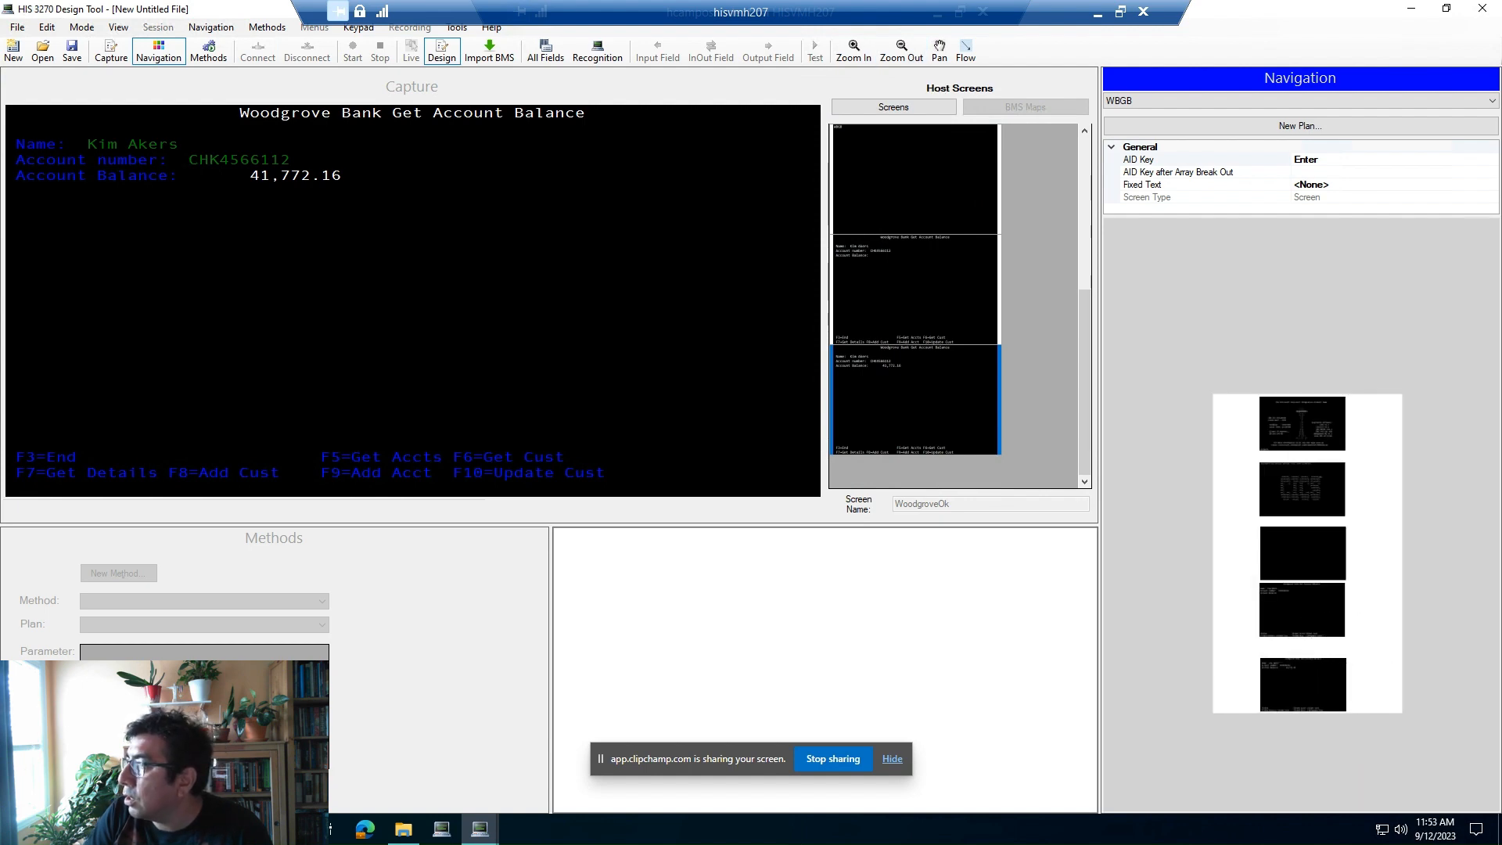
- Connect the plan's screens with flow lines in sequence from Main through CICS, Empty and Woodgrove to WoodgroveOk
{"action": "left_click", "coordinate": [965, 51]}
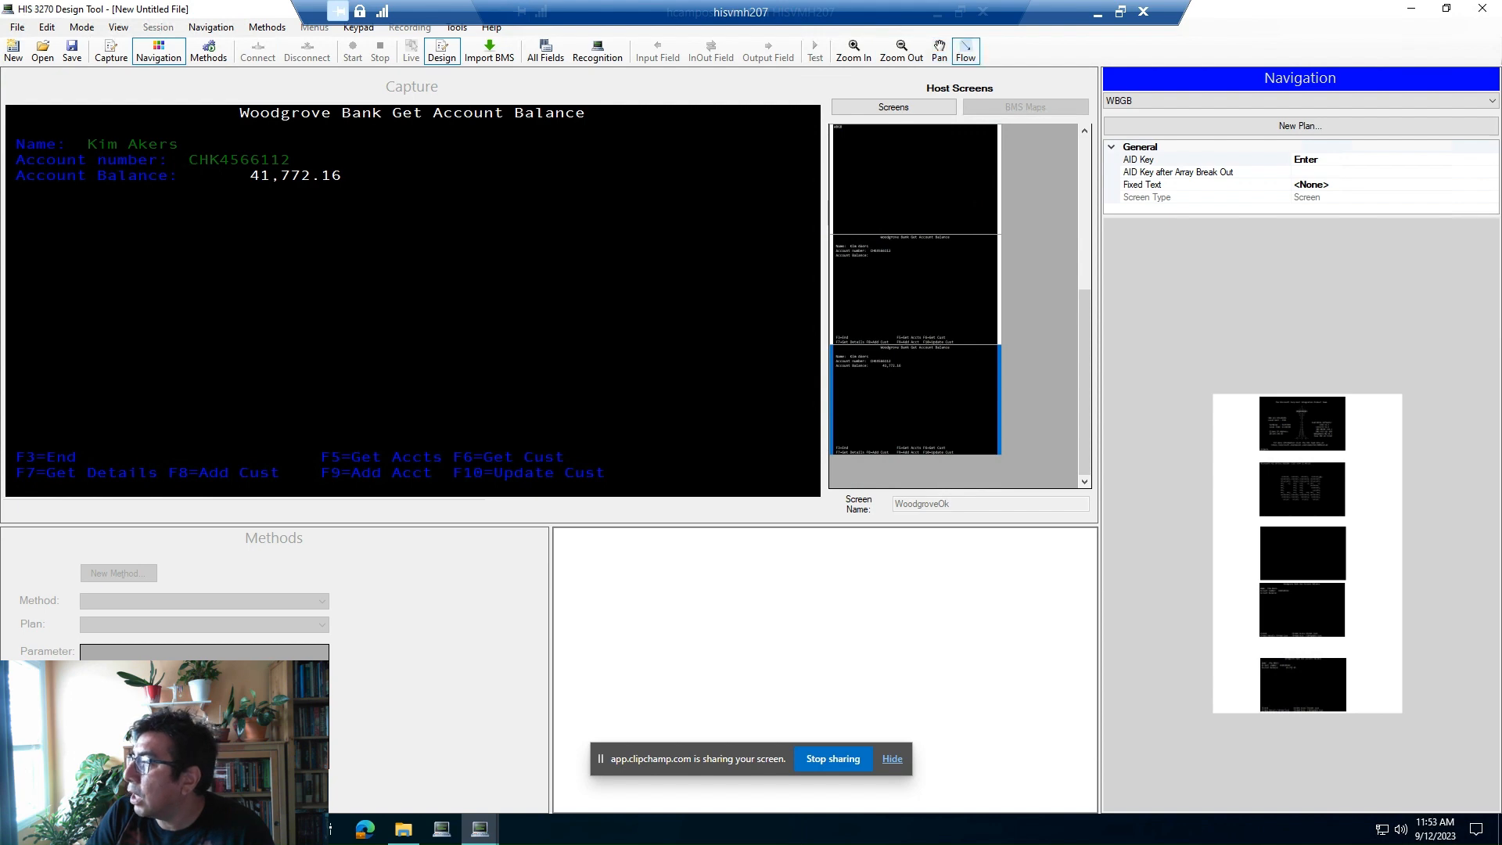
{"action": "left_click_drag", "start_coordinate": [1314, 417], "coordinate": [1309, 680]}
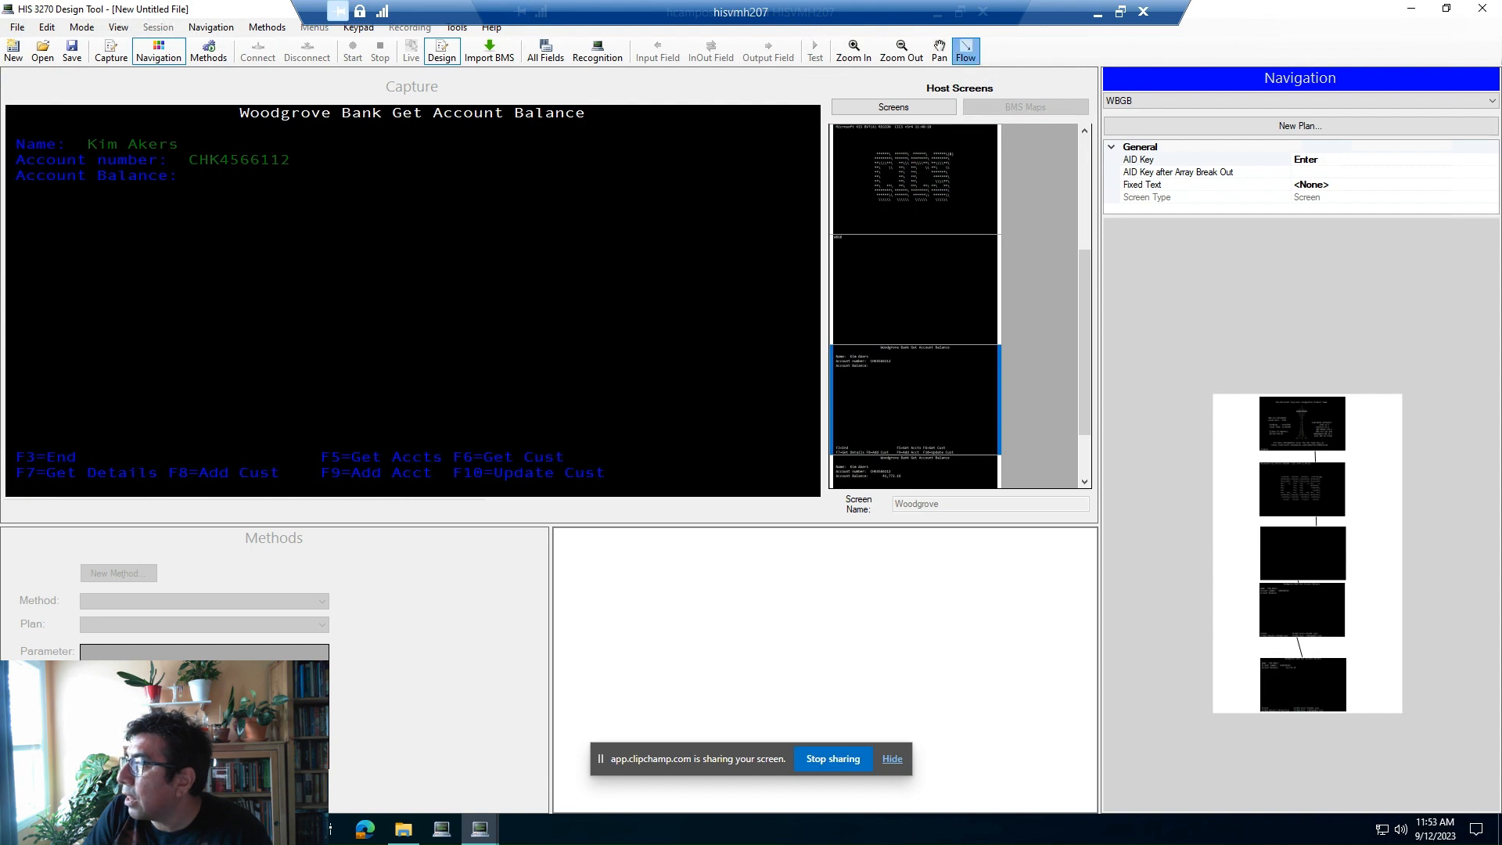
{"action": "left_click", "coordinate": [854, 52]}
{"action": "left_click", "coordinate": [854, 52]}
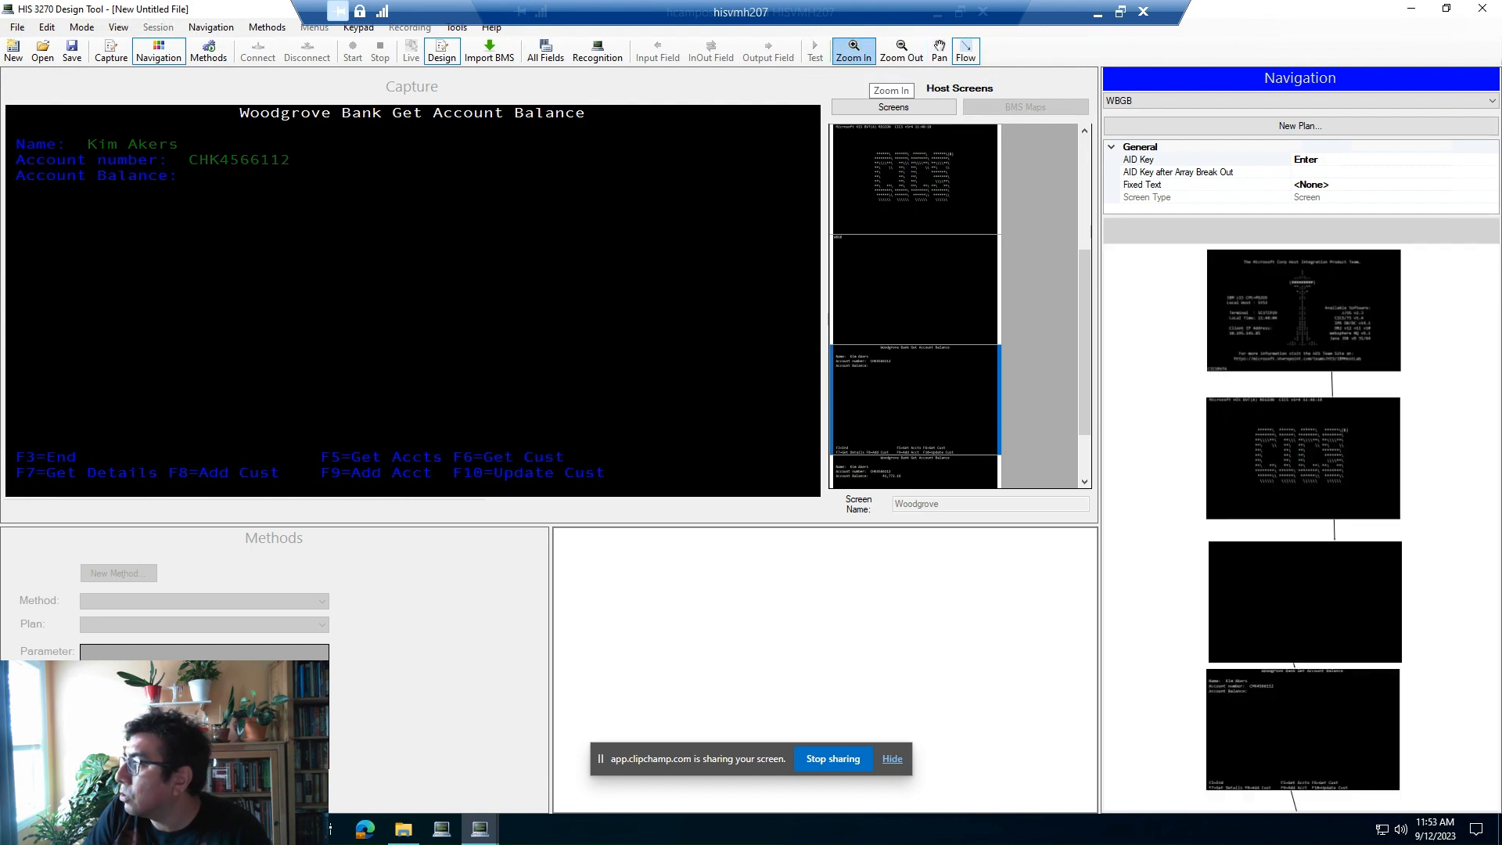
{"action": "left_click", "coordinate": [854, 51]}
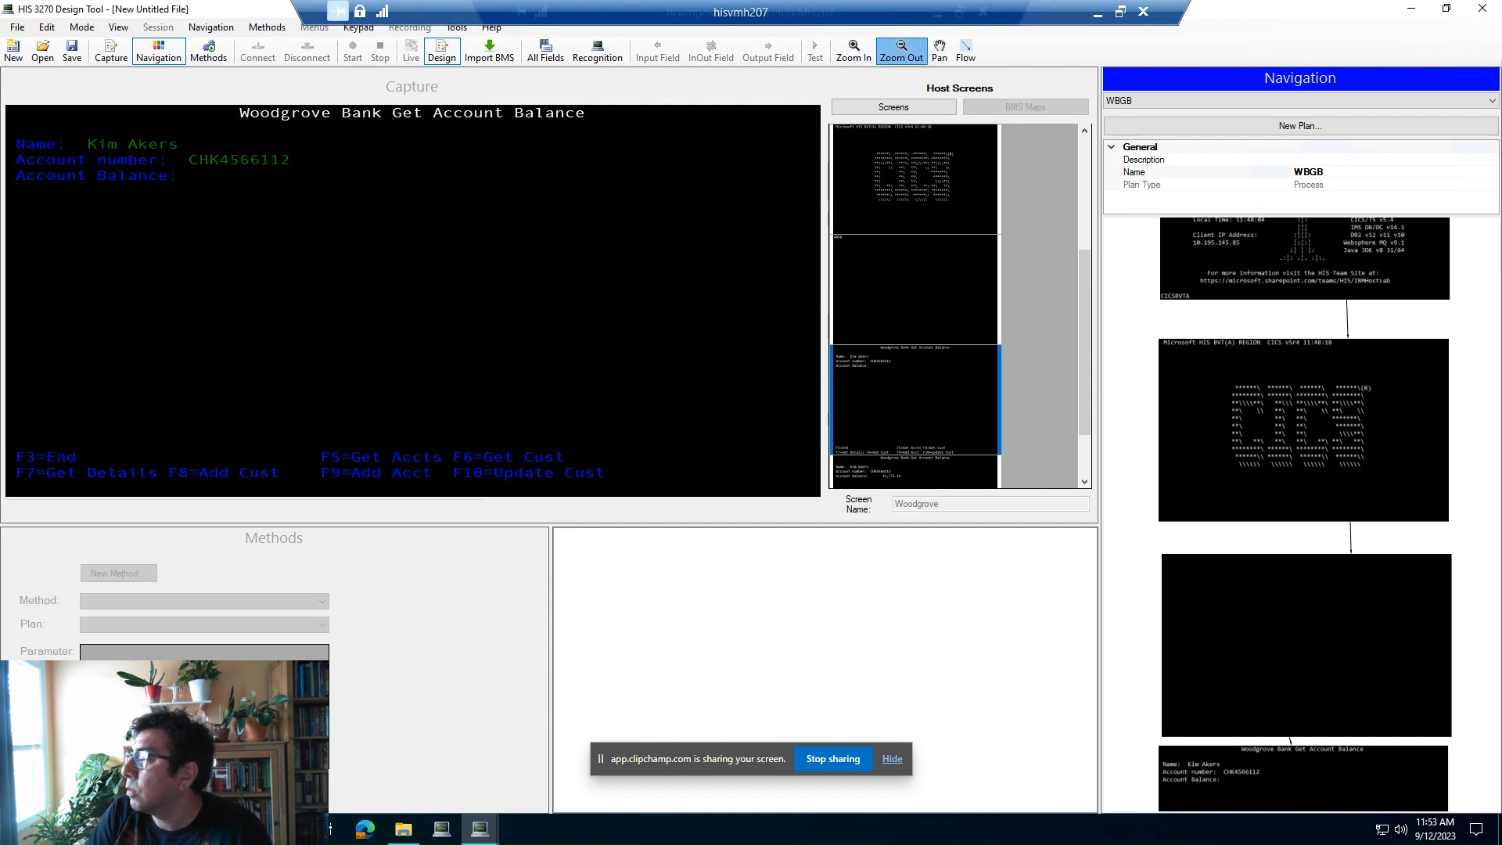
- Define the Main screen's fixed text in the plan as a Type Text action entering "cicsbvta" at the cursor
{"action": "left_click", "coordinate": [901, 48]}
{"action": "left_click", "coordinate": [1303, 310]}
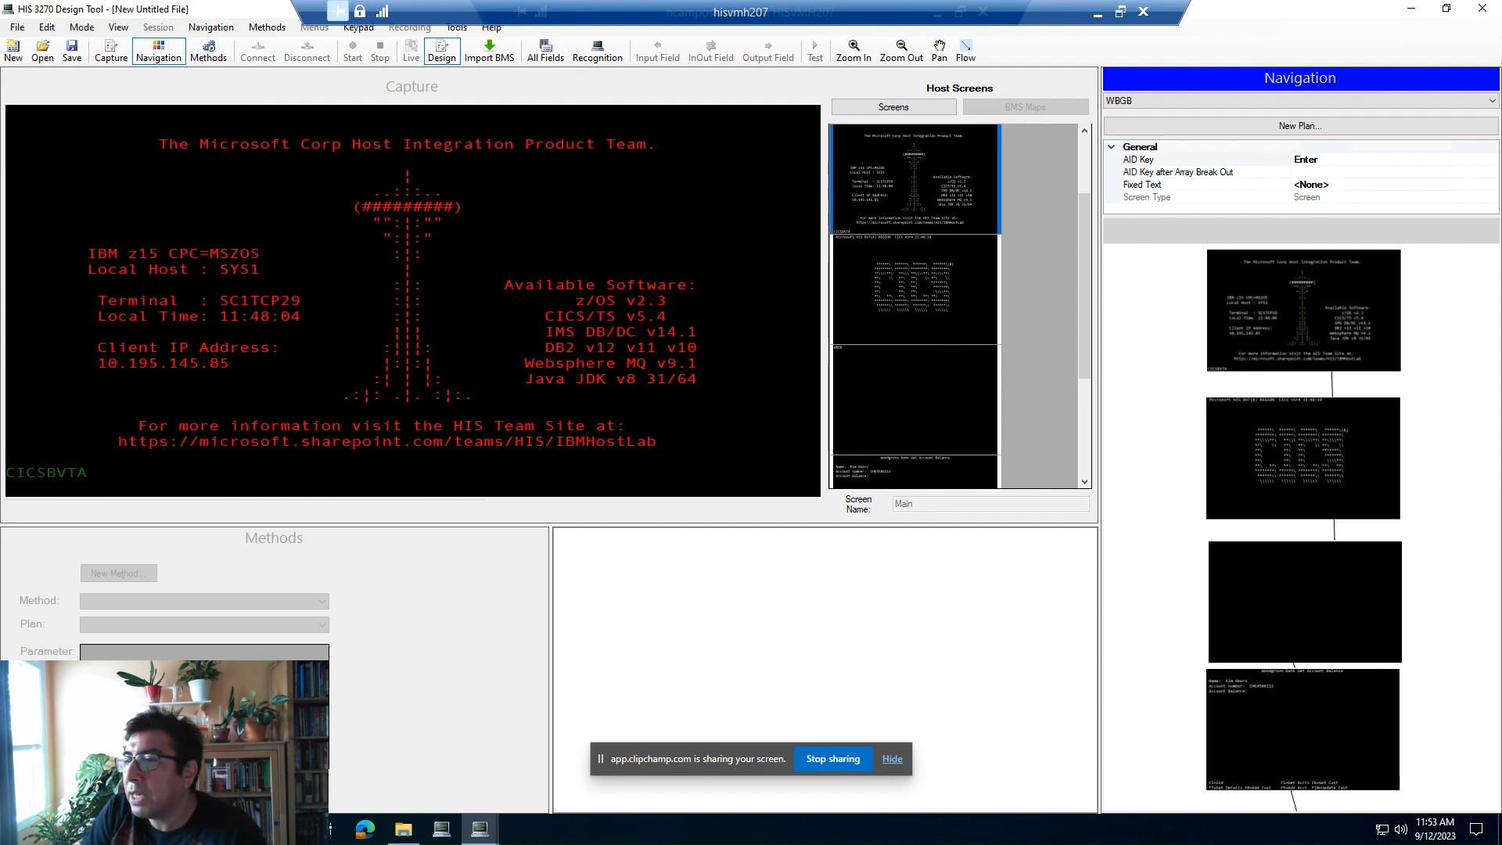
{"action": "left_click", "coordinate": [1204, 184]}
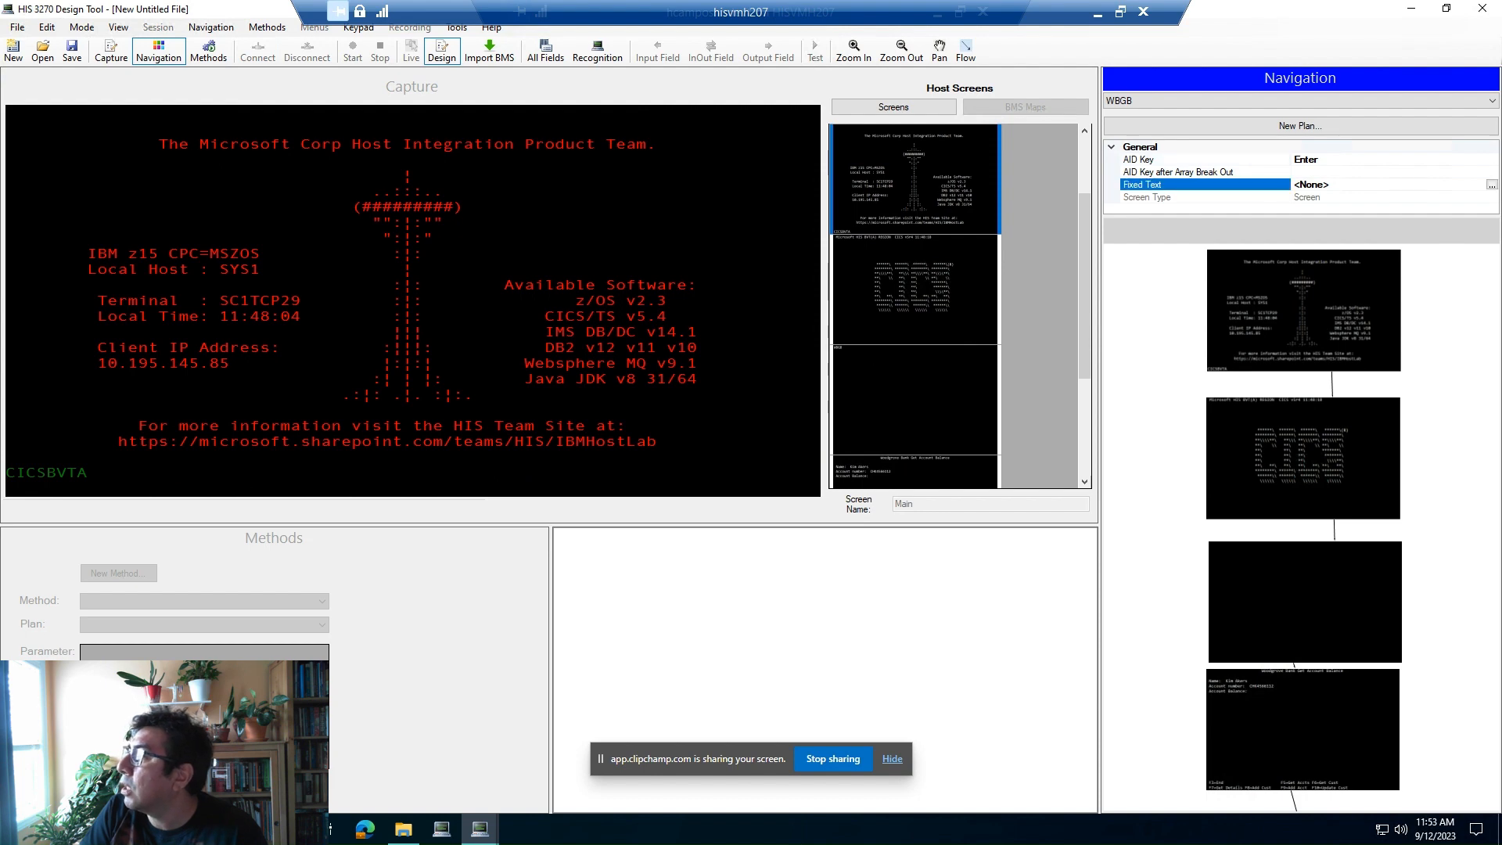
{"action": "left_click", "coordinate": [1492, 185]}
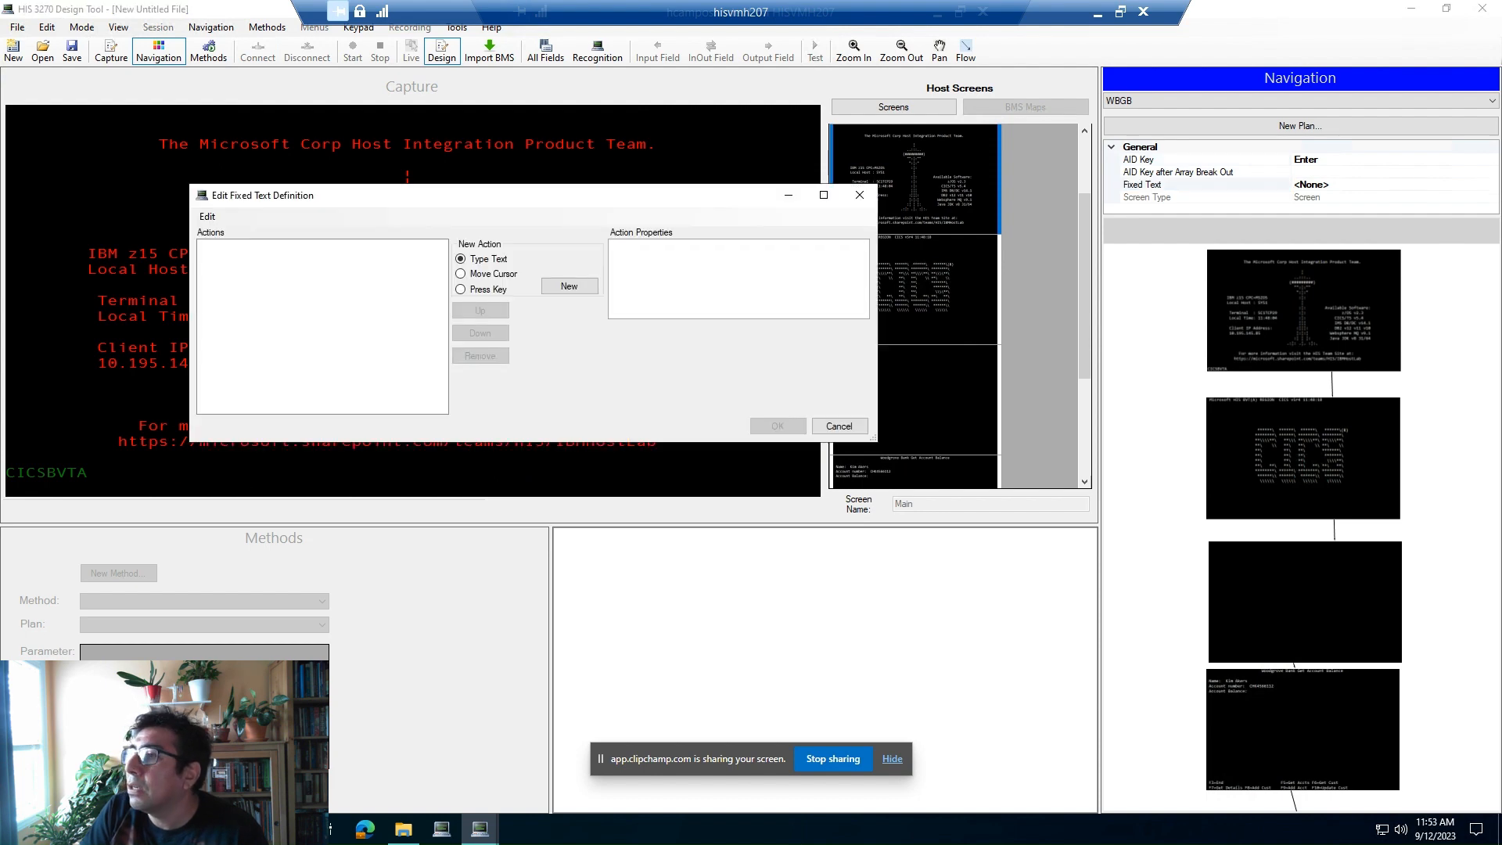
{"action": "left_click", "coordinate": [568, 285]}
{"action": "left_click", "coordinate": [763, 259]}
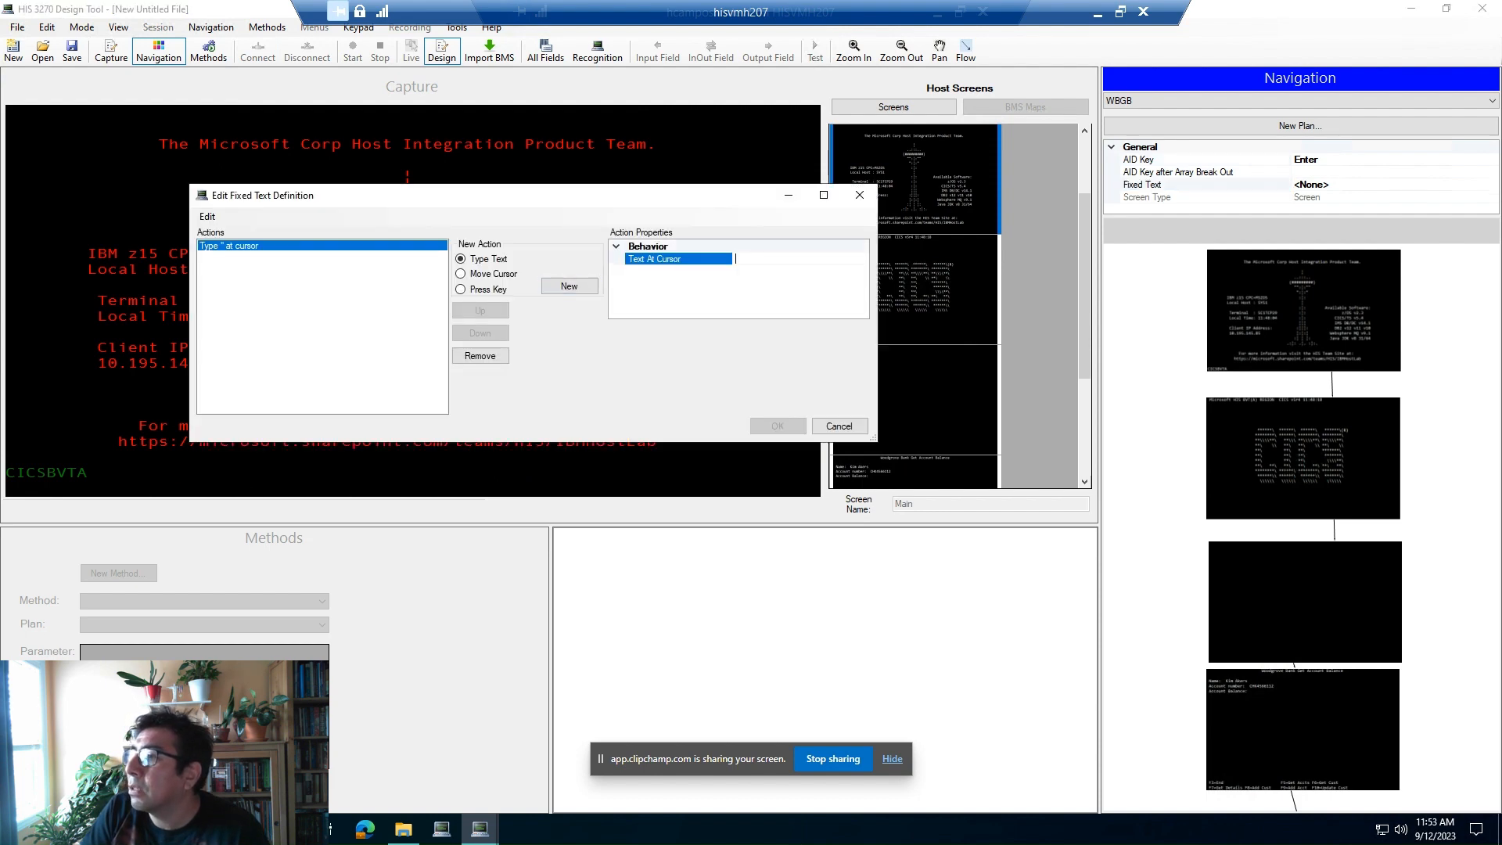
{"action": "type", "text": "cicsbvt"}
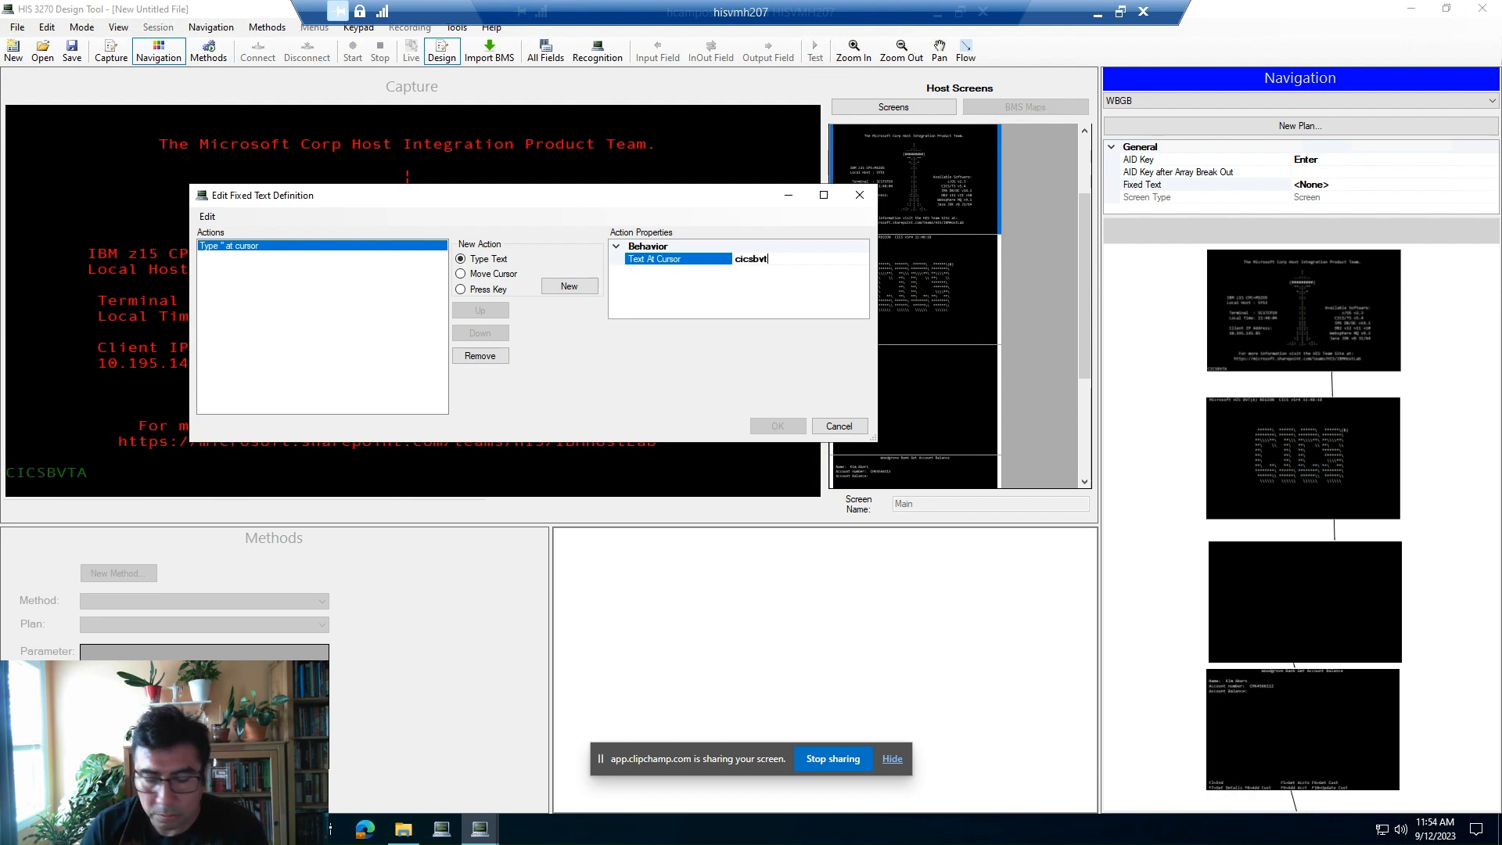
{"action": "type", "text": "a"}
{"action": "key", "text": "Return"}
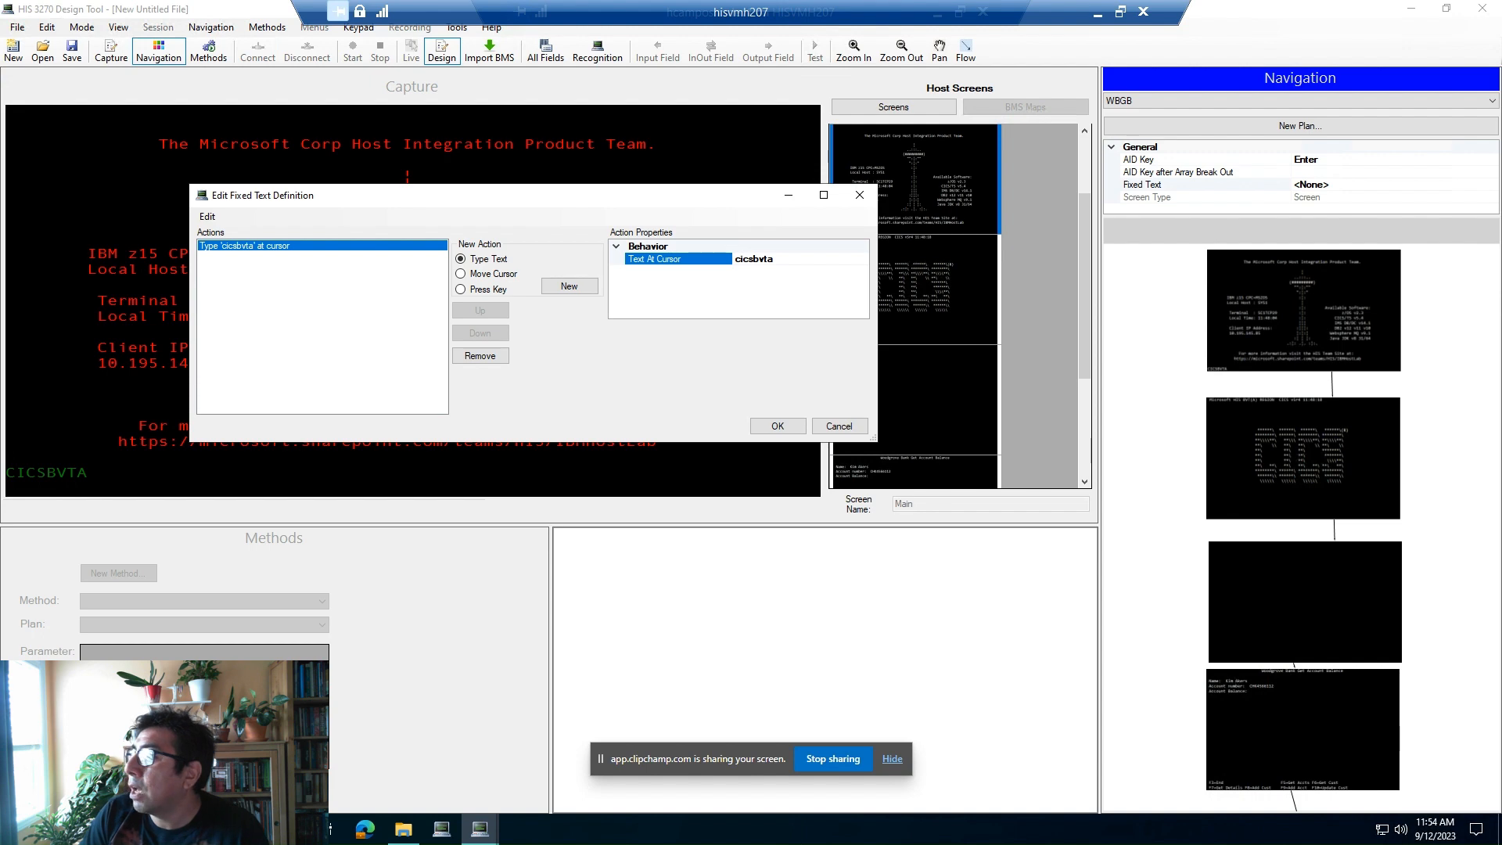
{"action": "left_click", "coordinate": [777, 426]}
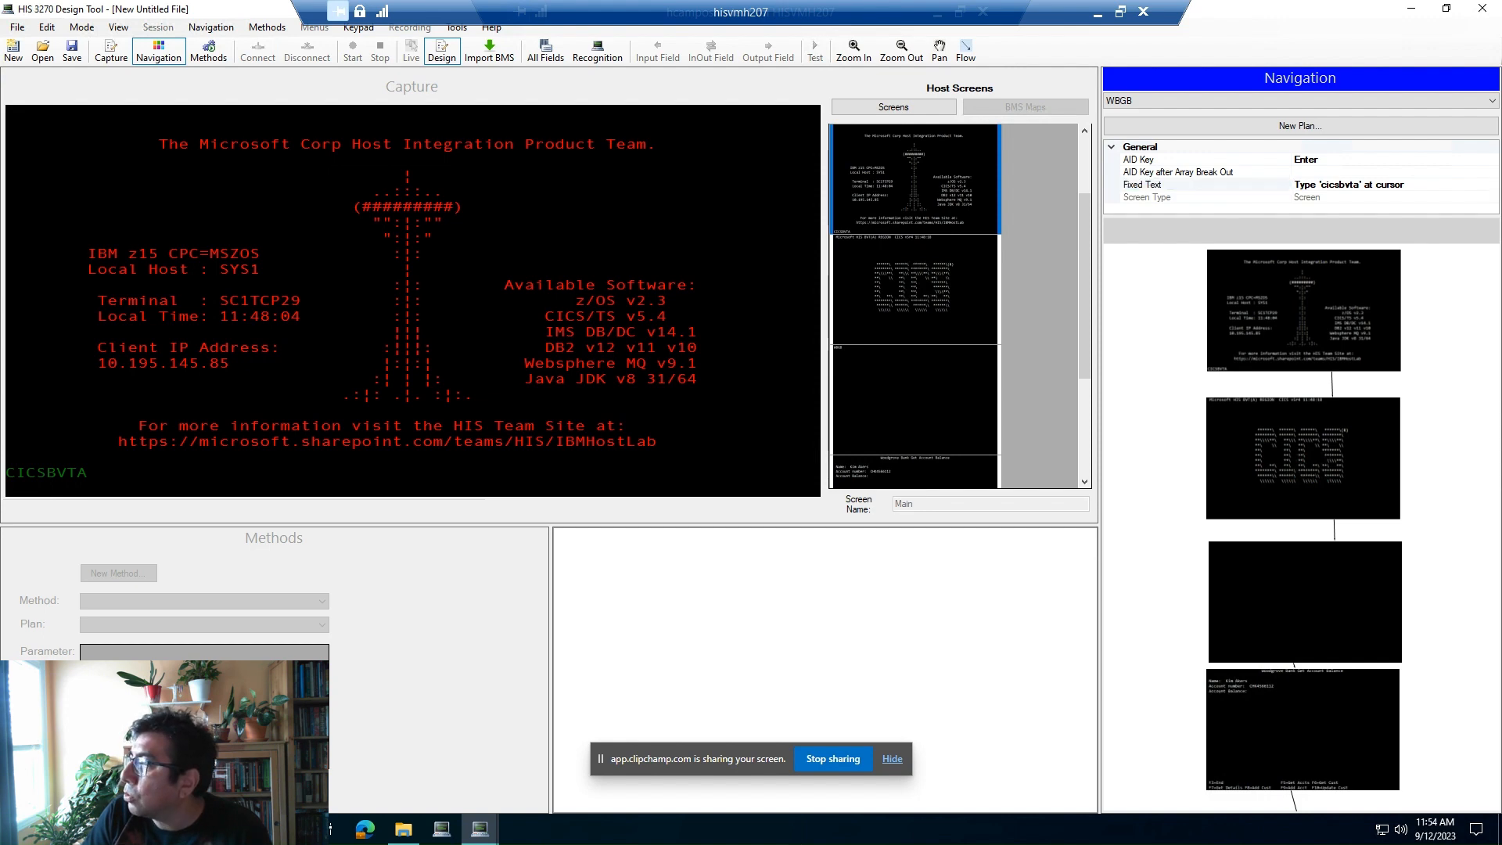
{"action": "left_click", "coordinate": [1303, 458]}
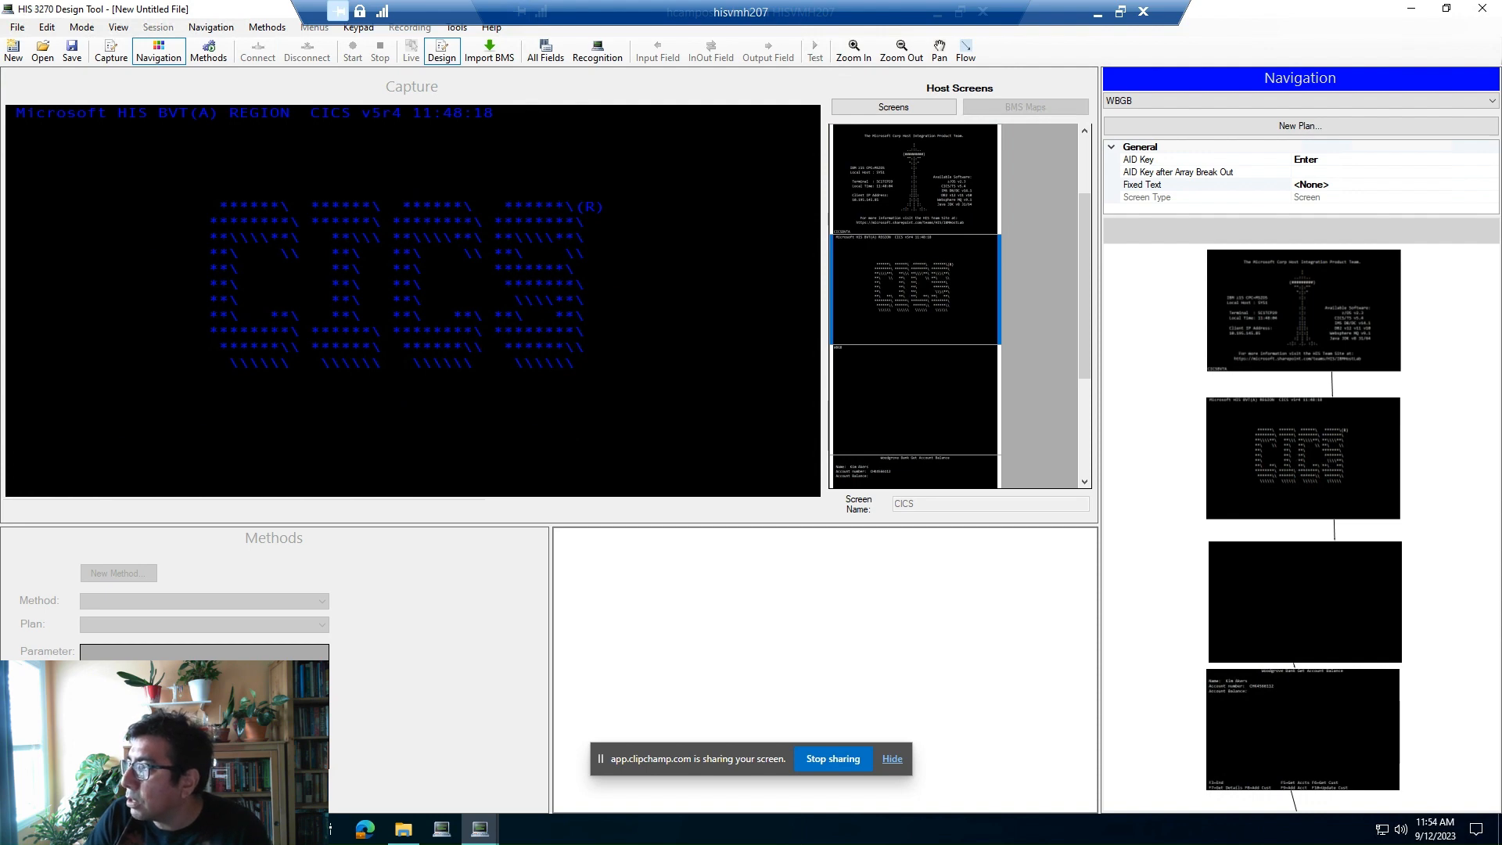
{"action": "left_click", "coordinate": [1303, 310]}
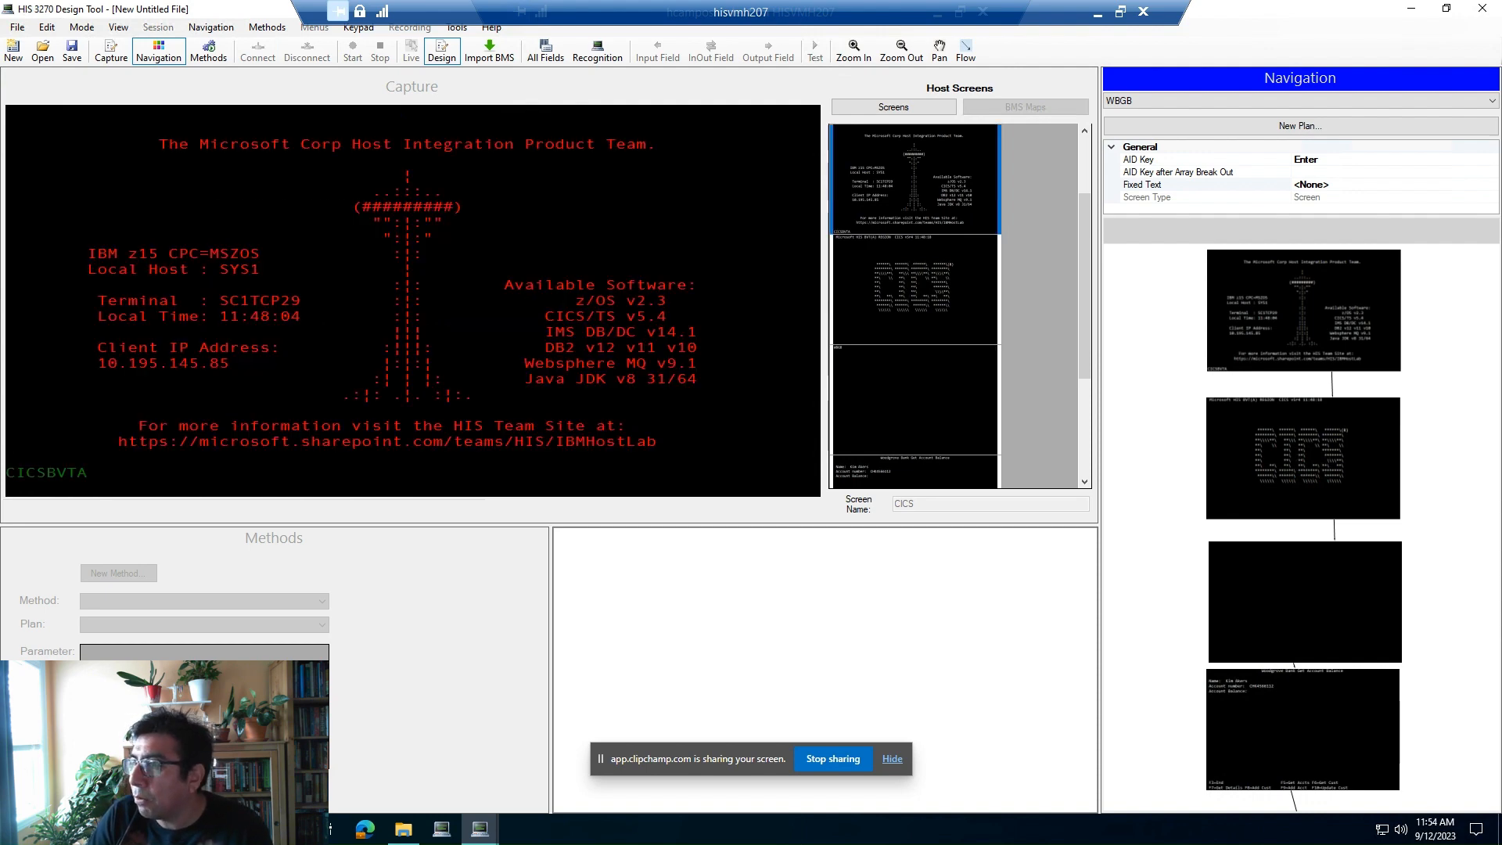
- Switch to method design and create a new method named "MyMethod"
{"action": "left_click", "coordinate": [208, 52]}
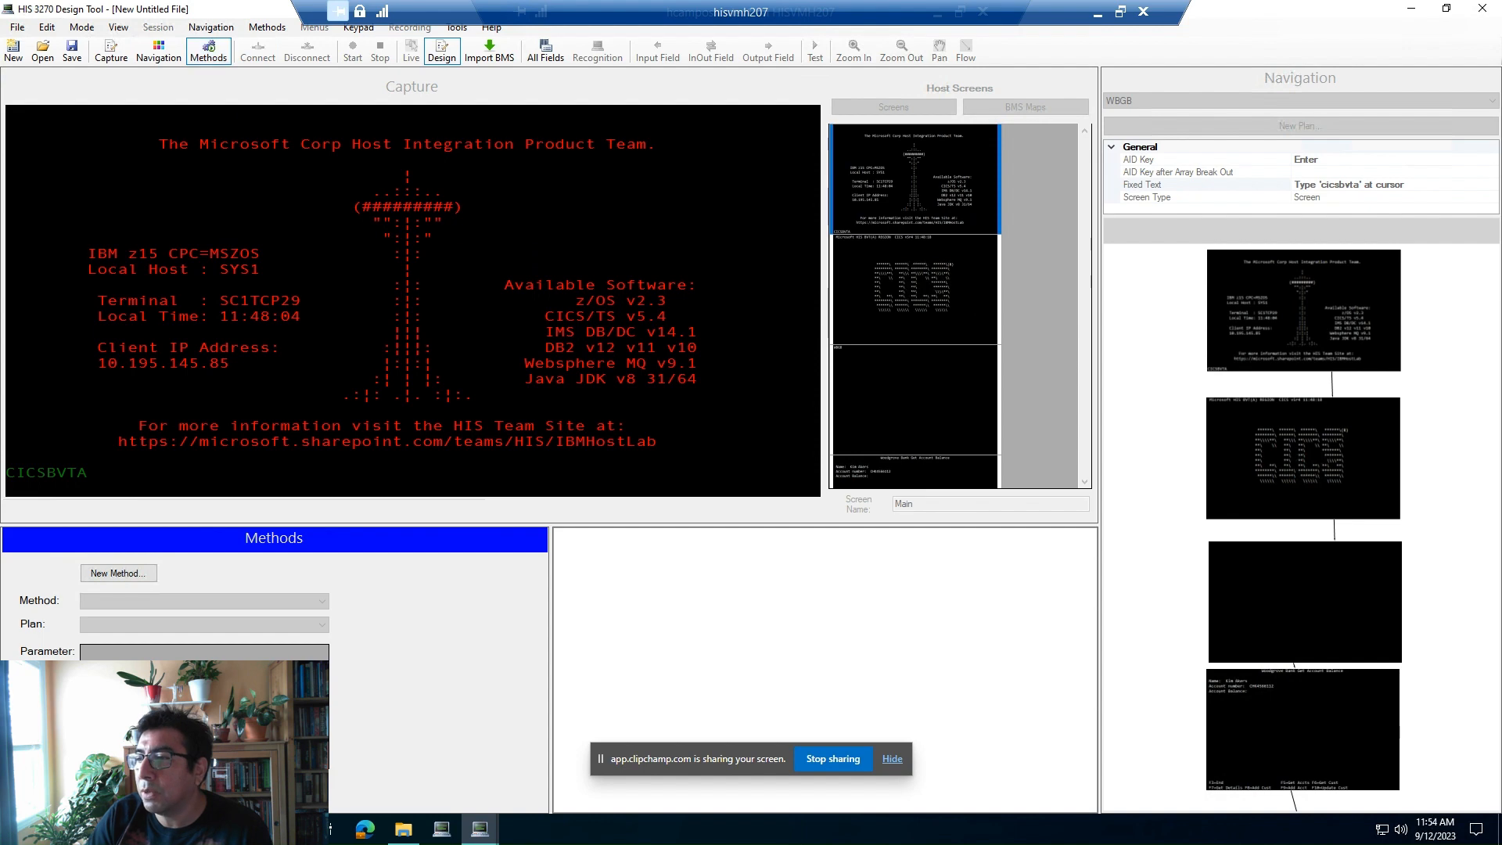
{"action": "left_click", "coordinate": [118, 573]}
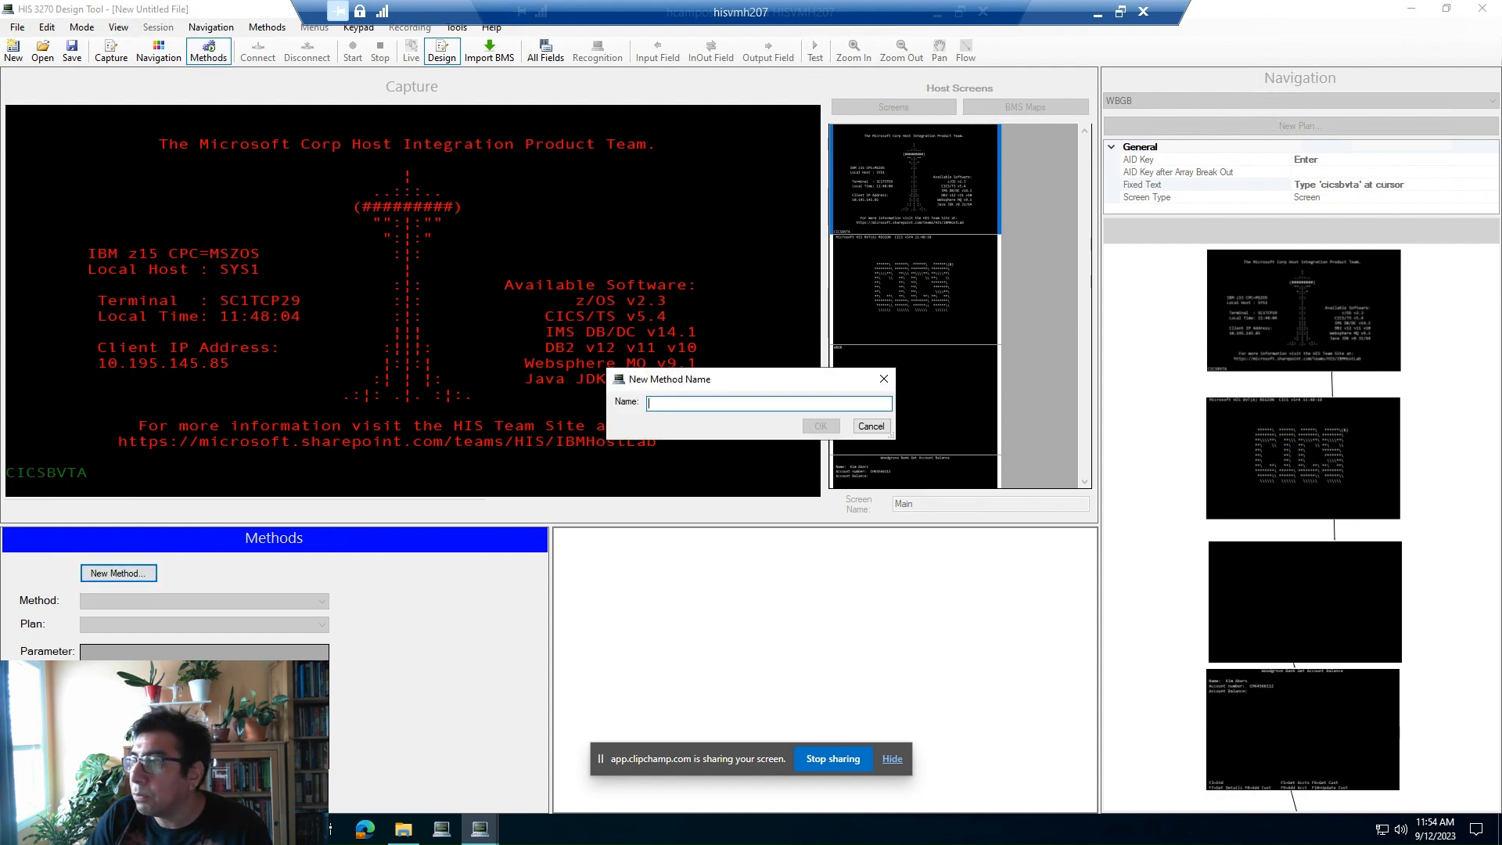
{"action": "type", "text": "My"}
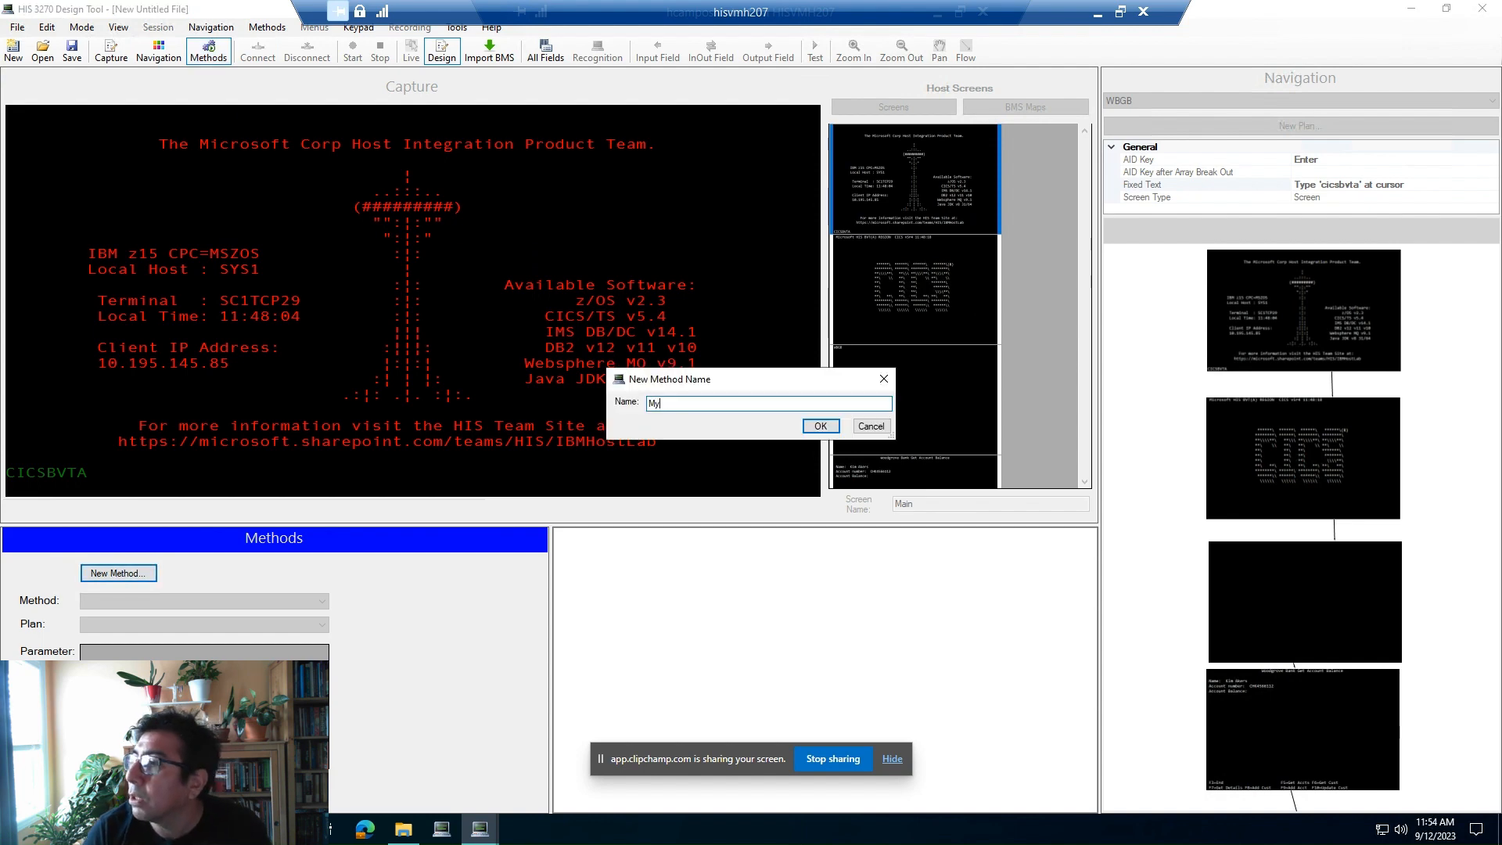
{"action": "type", "text": "Mehotd"}
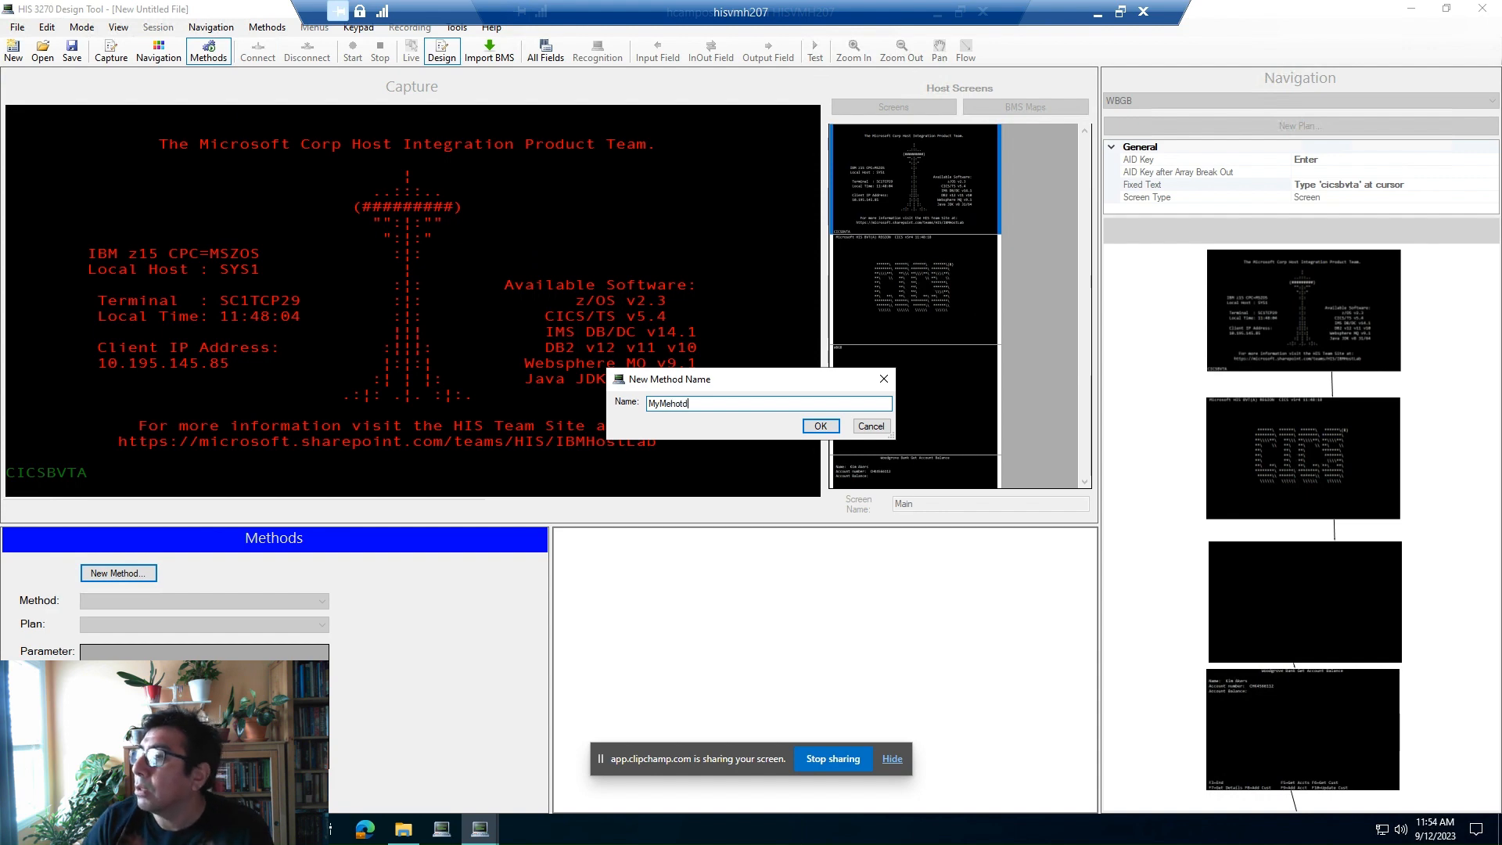
{"action": "key", "text": "BackSpace"}
{"action": "key", "text": "BackSpace"}
{"action": "key", "text": "BackSpace"}
{"action": "key", "text": "BackSpace"}
{"action": "type", "text": "t"}
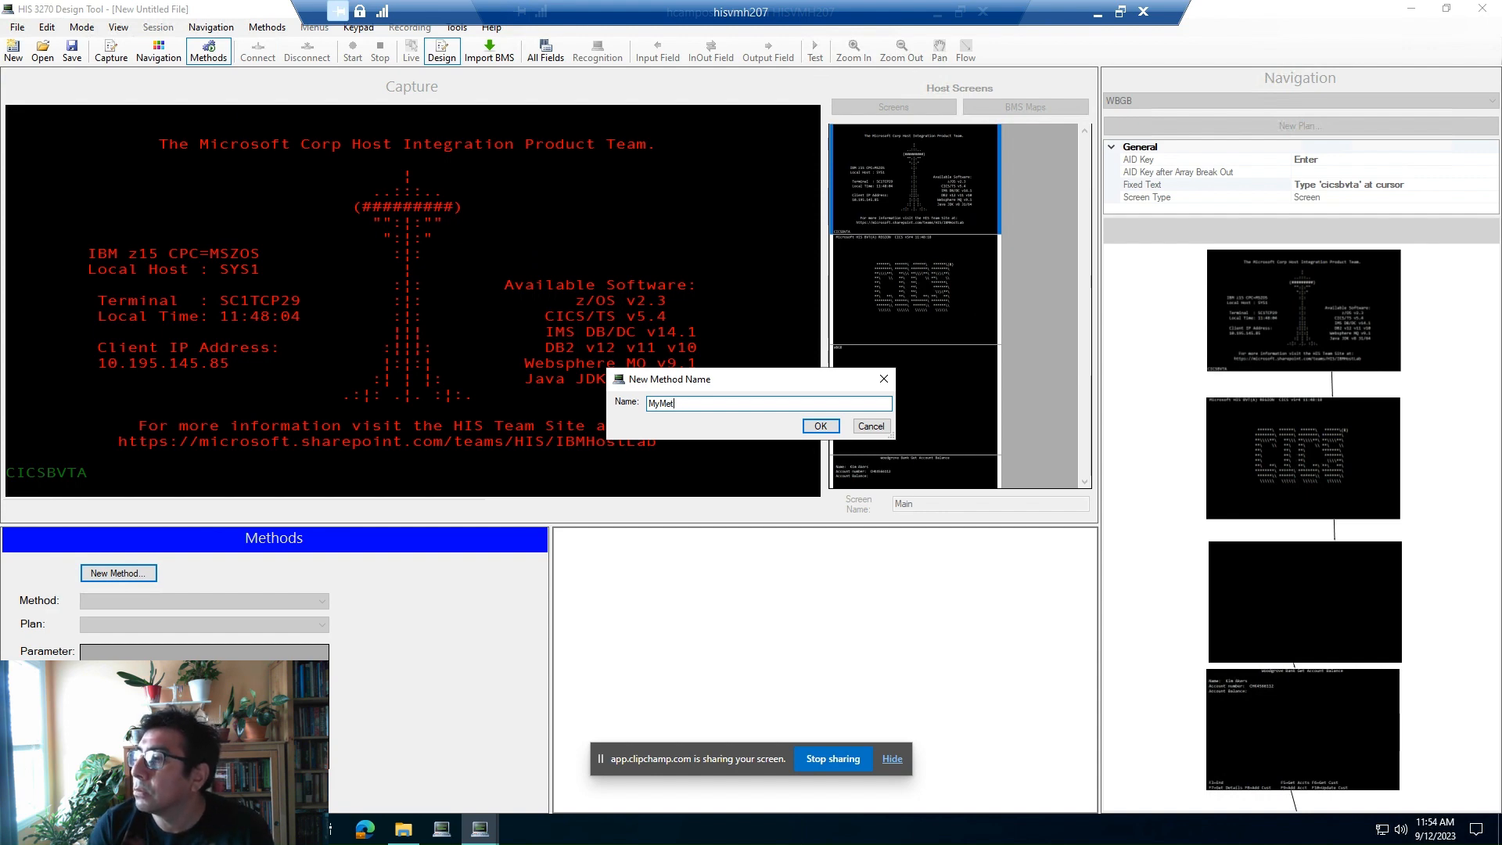
{"action": "type", "text": "hod"}
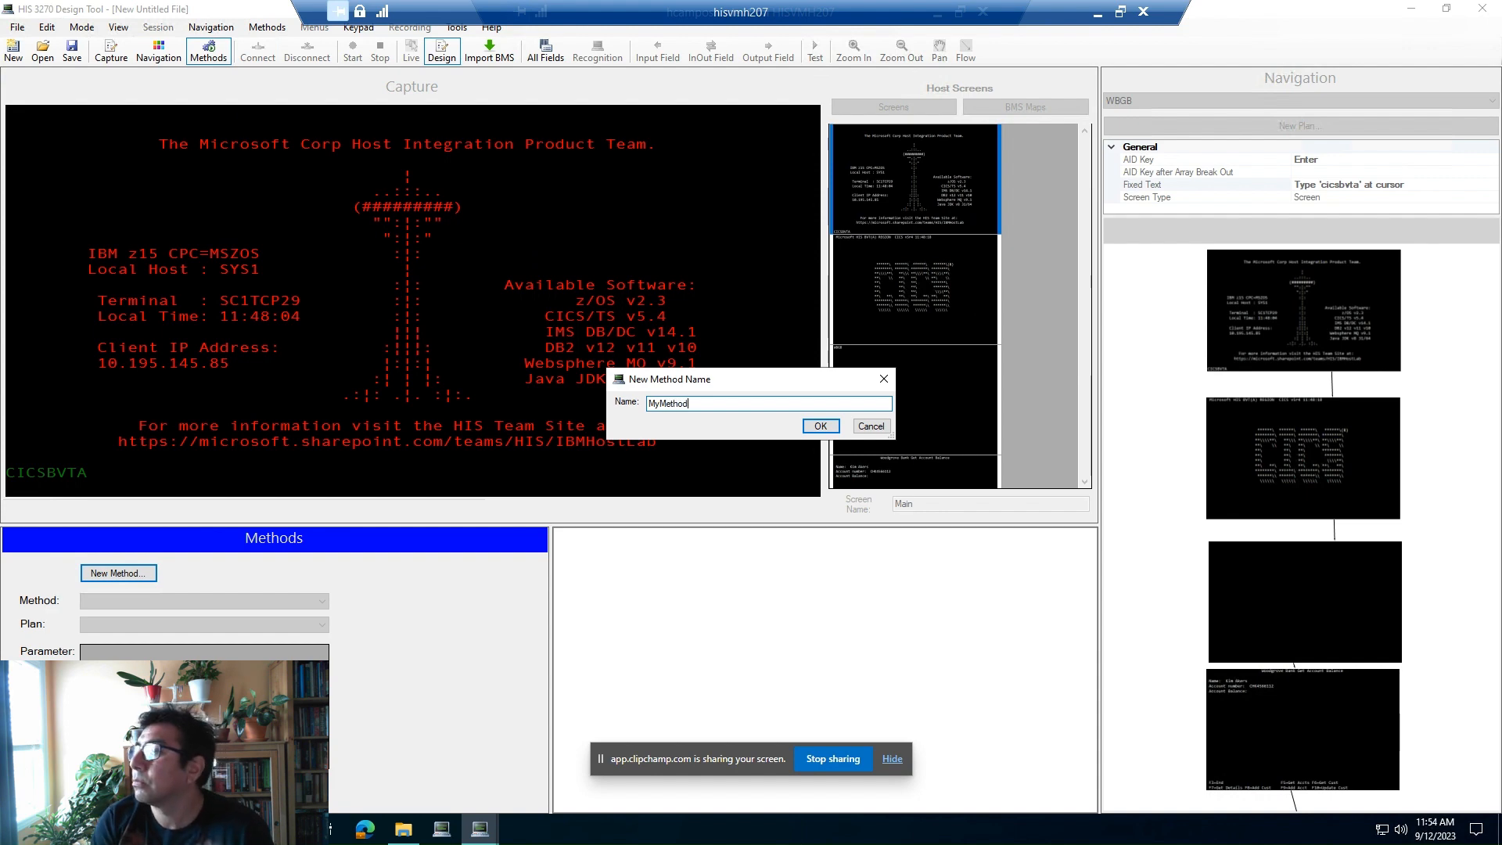
{"action": "key", "text": "Return"}
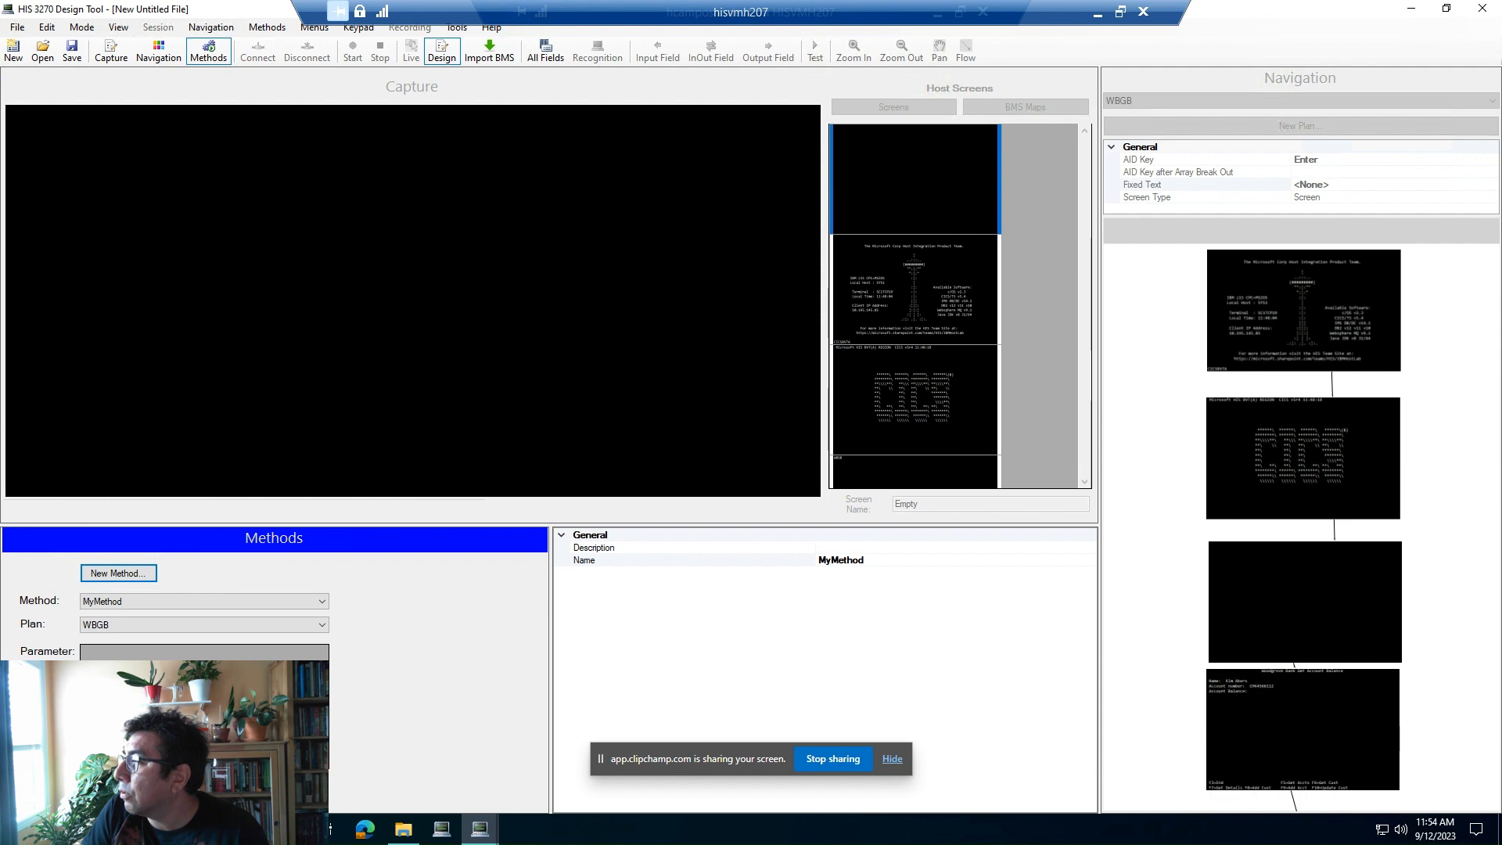
- Select the Woodgrove screen from the plan and review its recognition rules without changing them
{"action": "left_click", "coordinate": [1302, 729]}
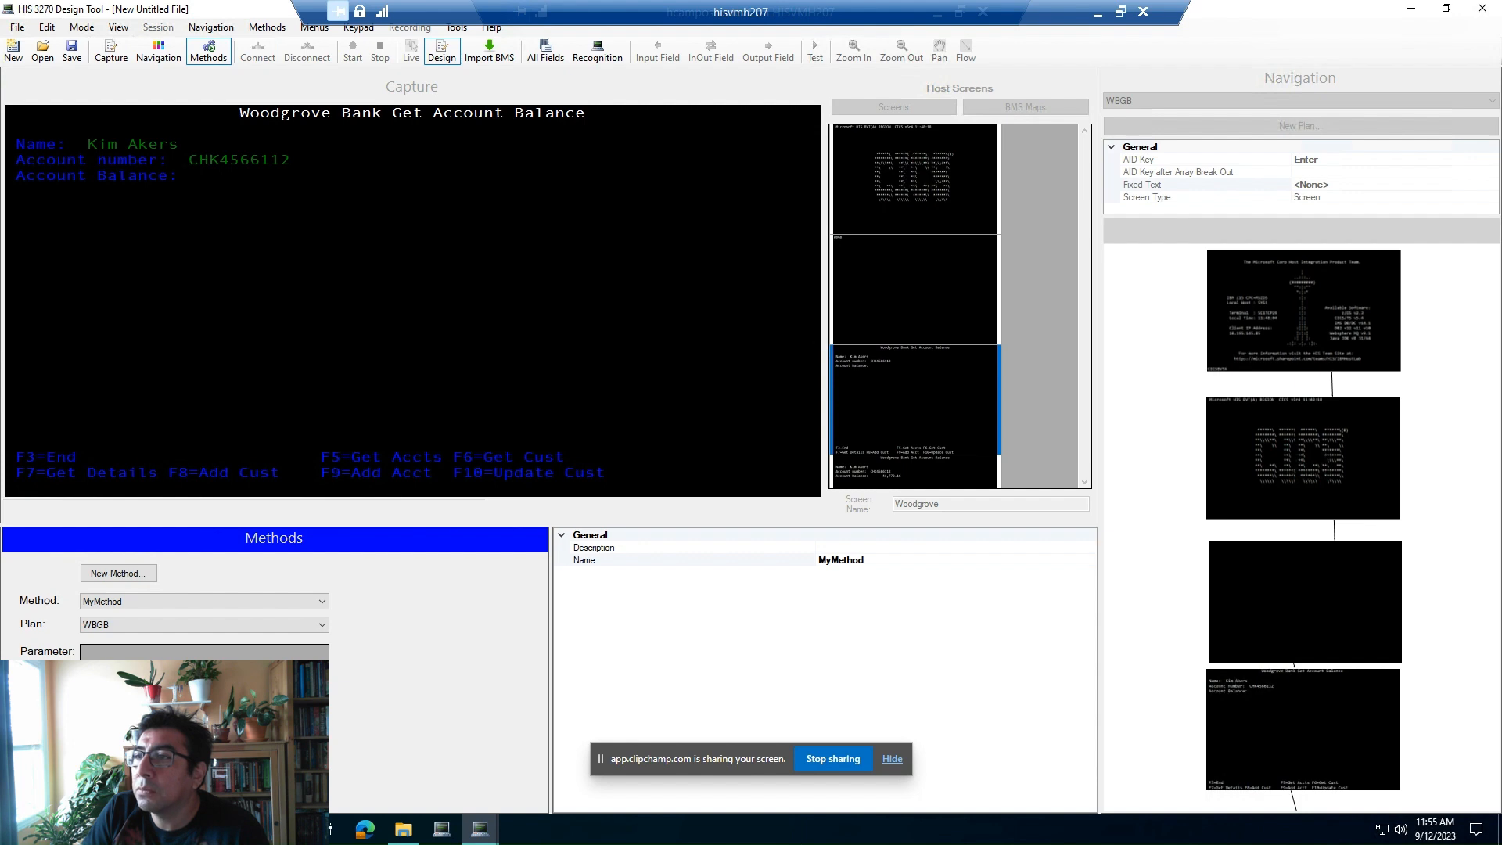
{"action": "left_click", "coordinate": [597, 52]}
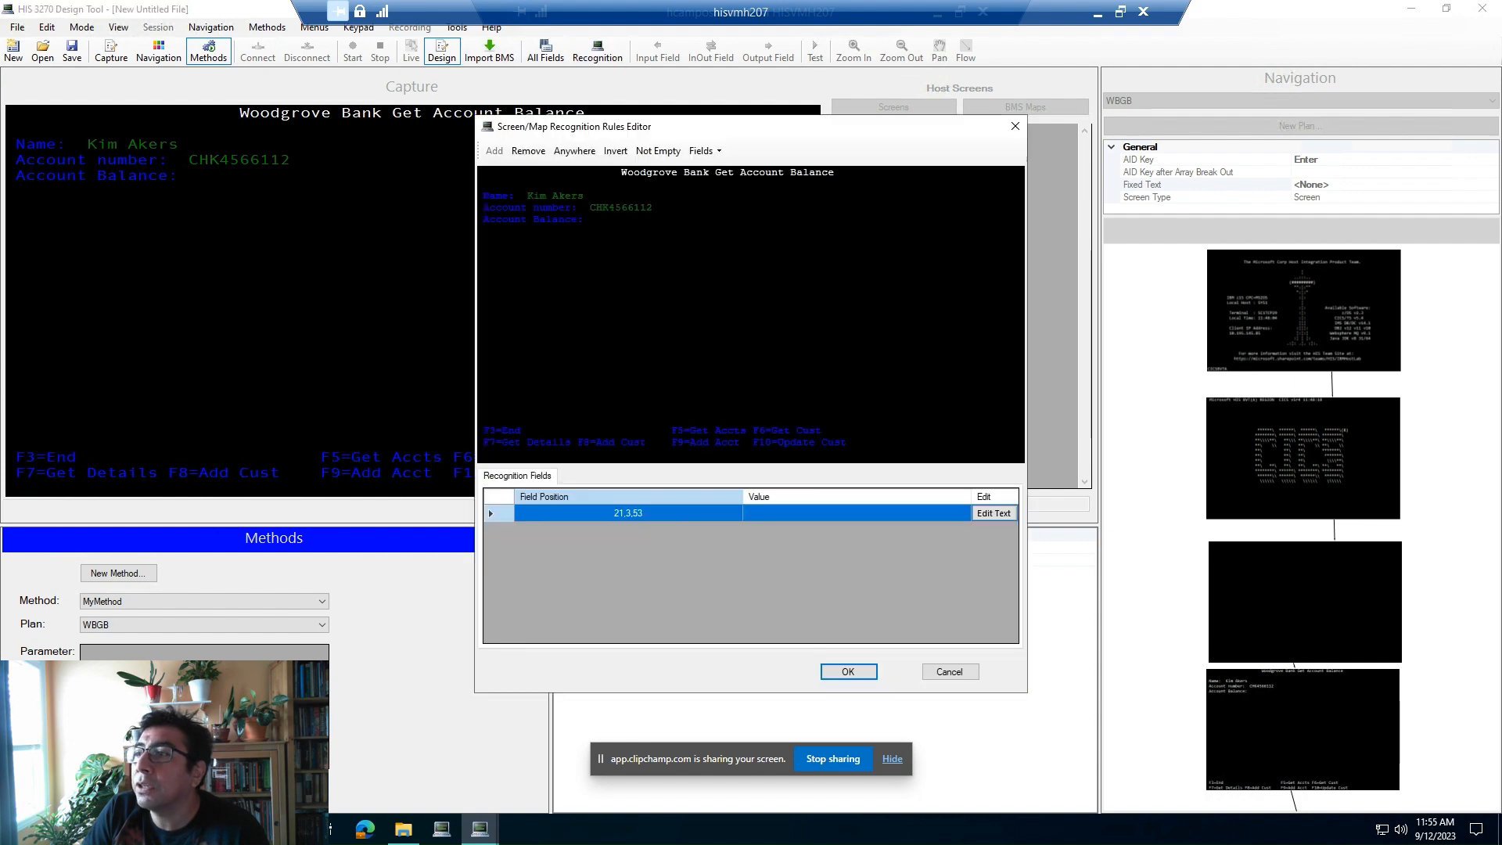
{"action": "left_click", "coordinate": [1016, 127]}
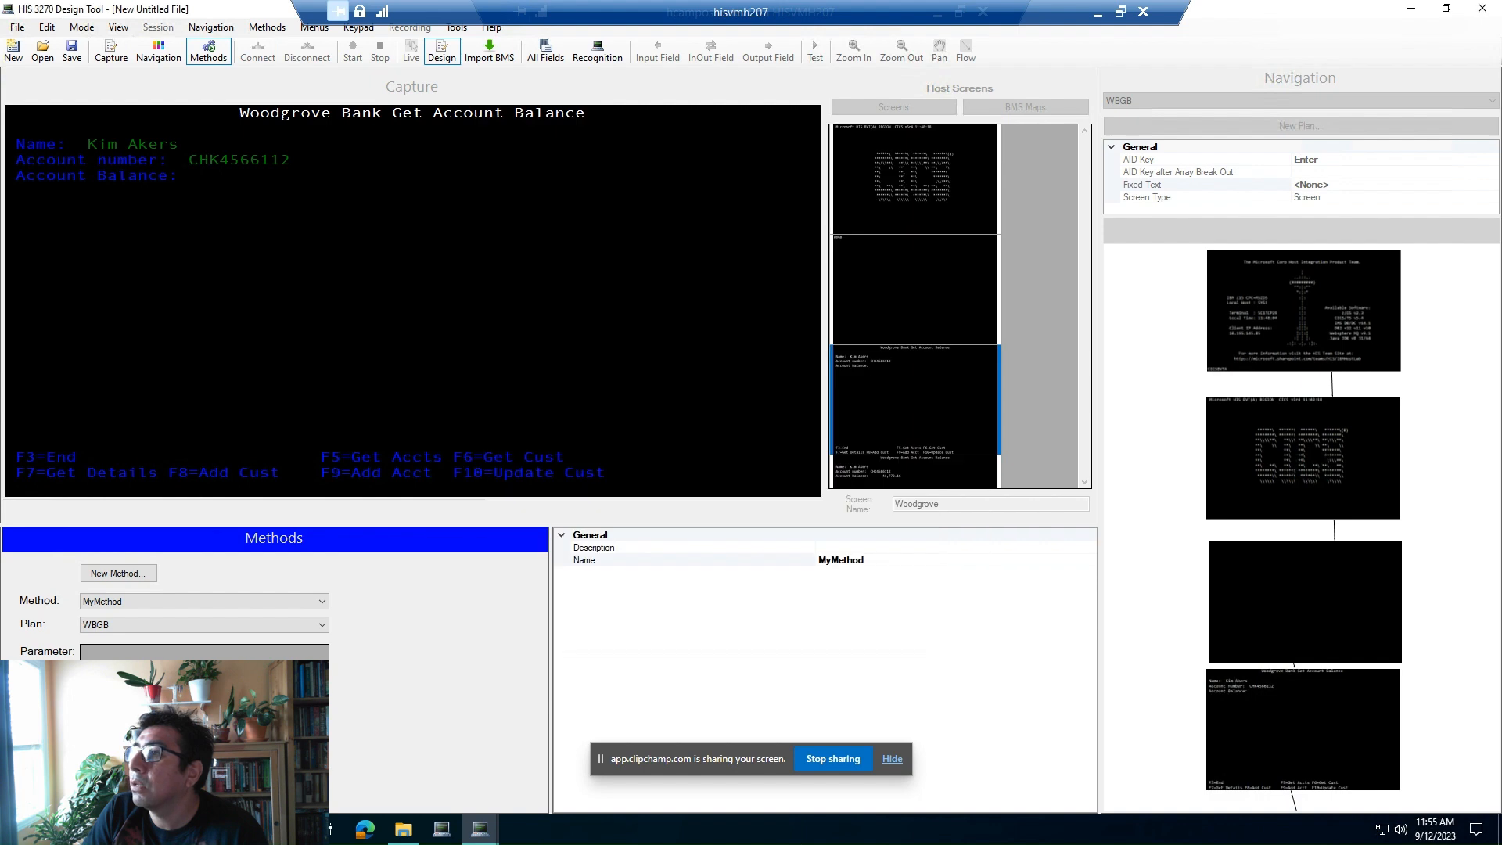
- Set the customer name field on the Woodgrove screen as an input parameter called "Name"
{"action": "left_click", "coordinate": [545, 52]}
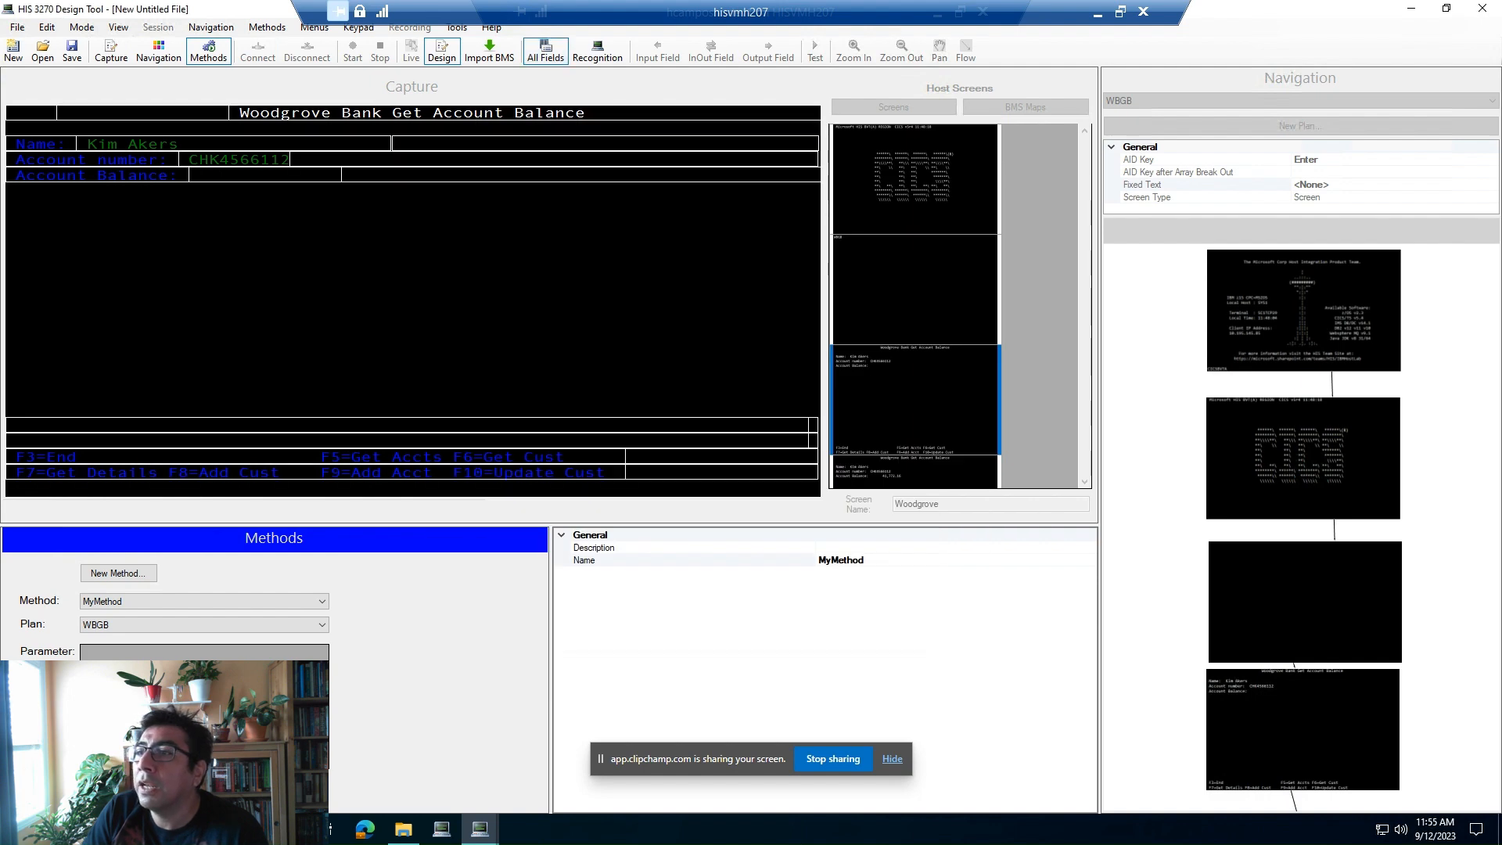
{"action": "left_click", "coordinate": [91, 144]}
{"action": "left_click", "coordinate": [92, 144]}
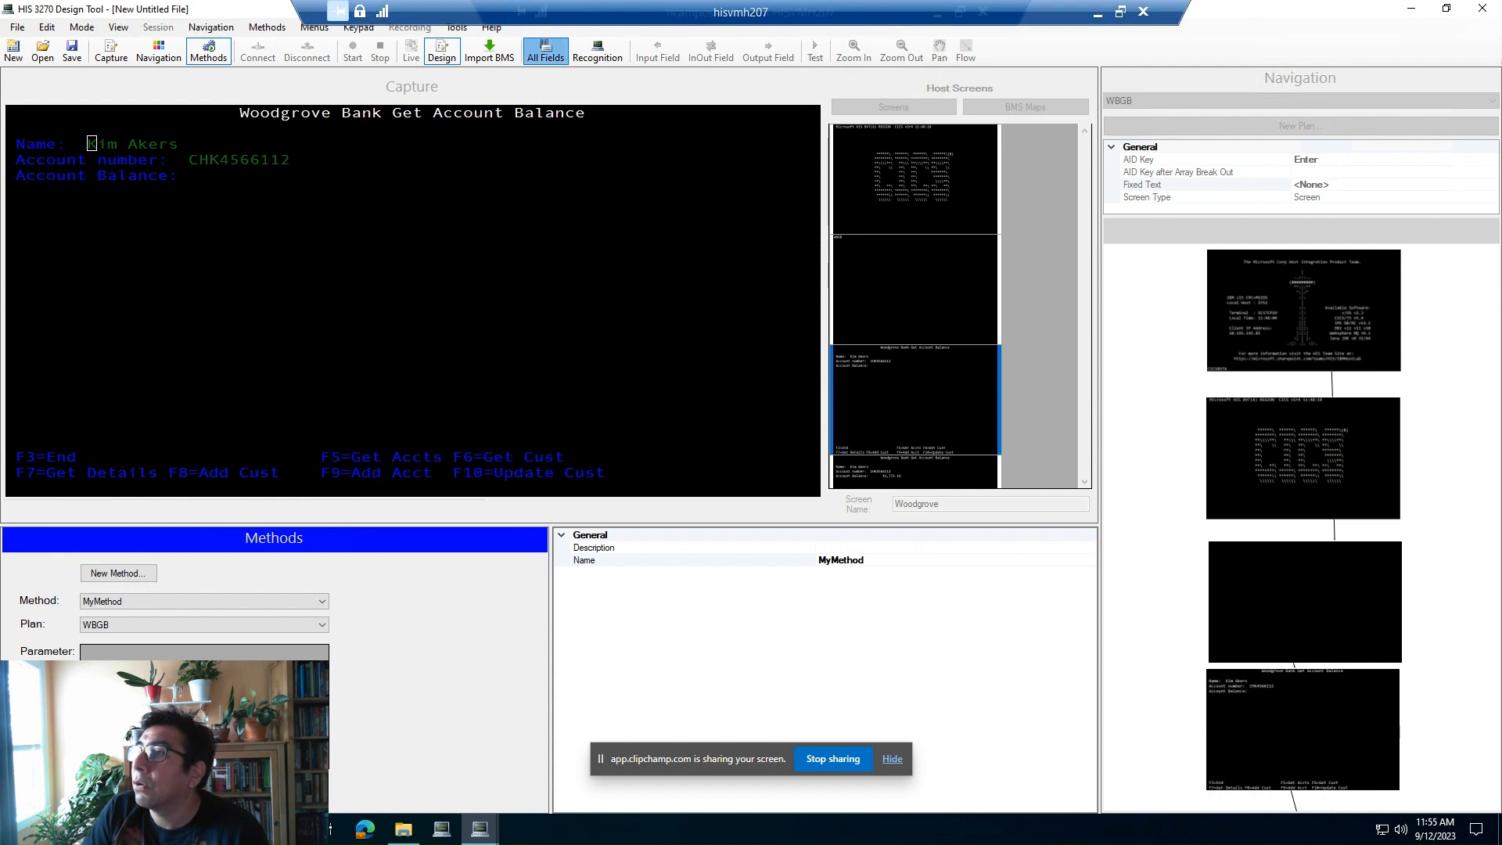
{"action": "left_click", "coordinate": [545, 51]}
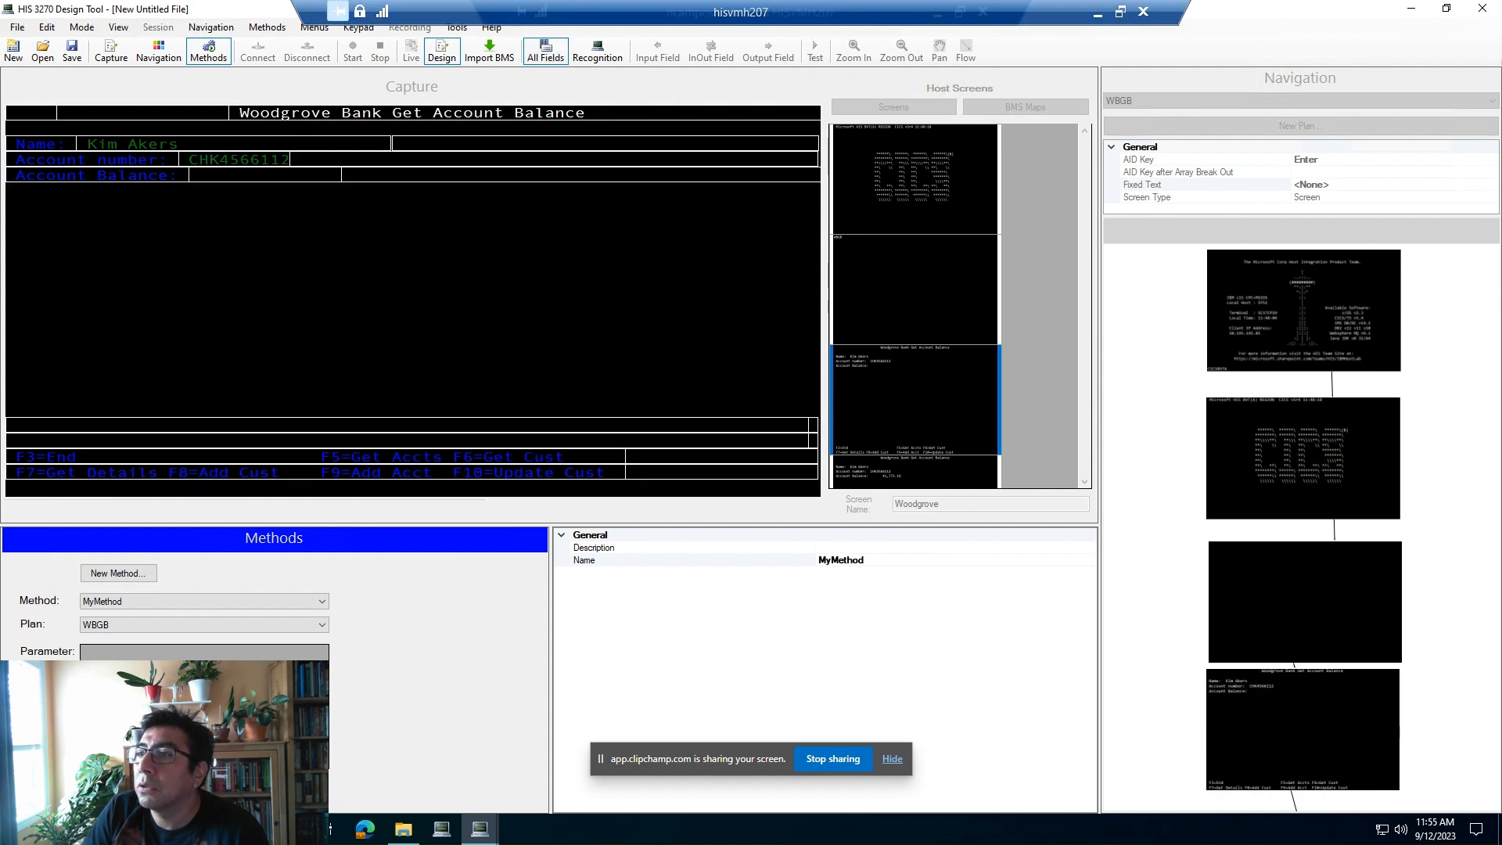
{"action": "left_click", "coordinate": [100, 143]}
{"action": "right_click", "coordinate": [100, 143]}
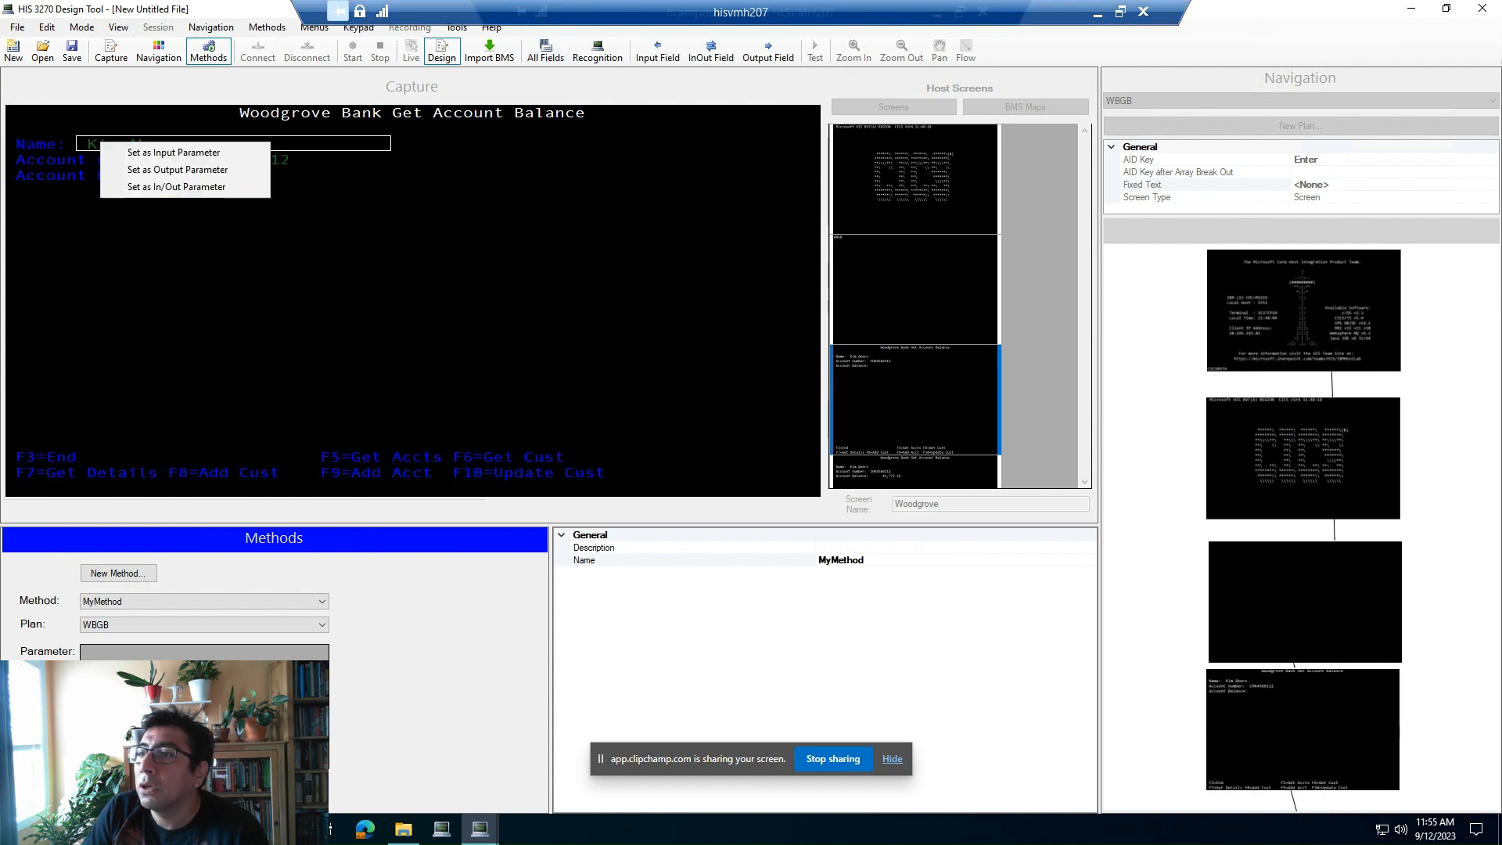
{"action": "left_click", "coordinate": [173, 151]}
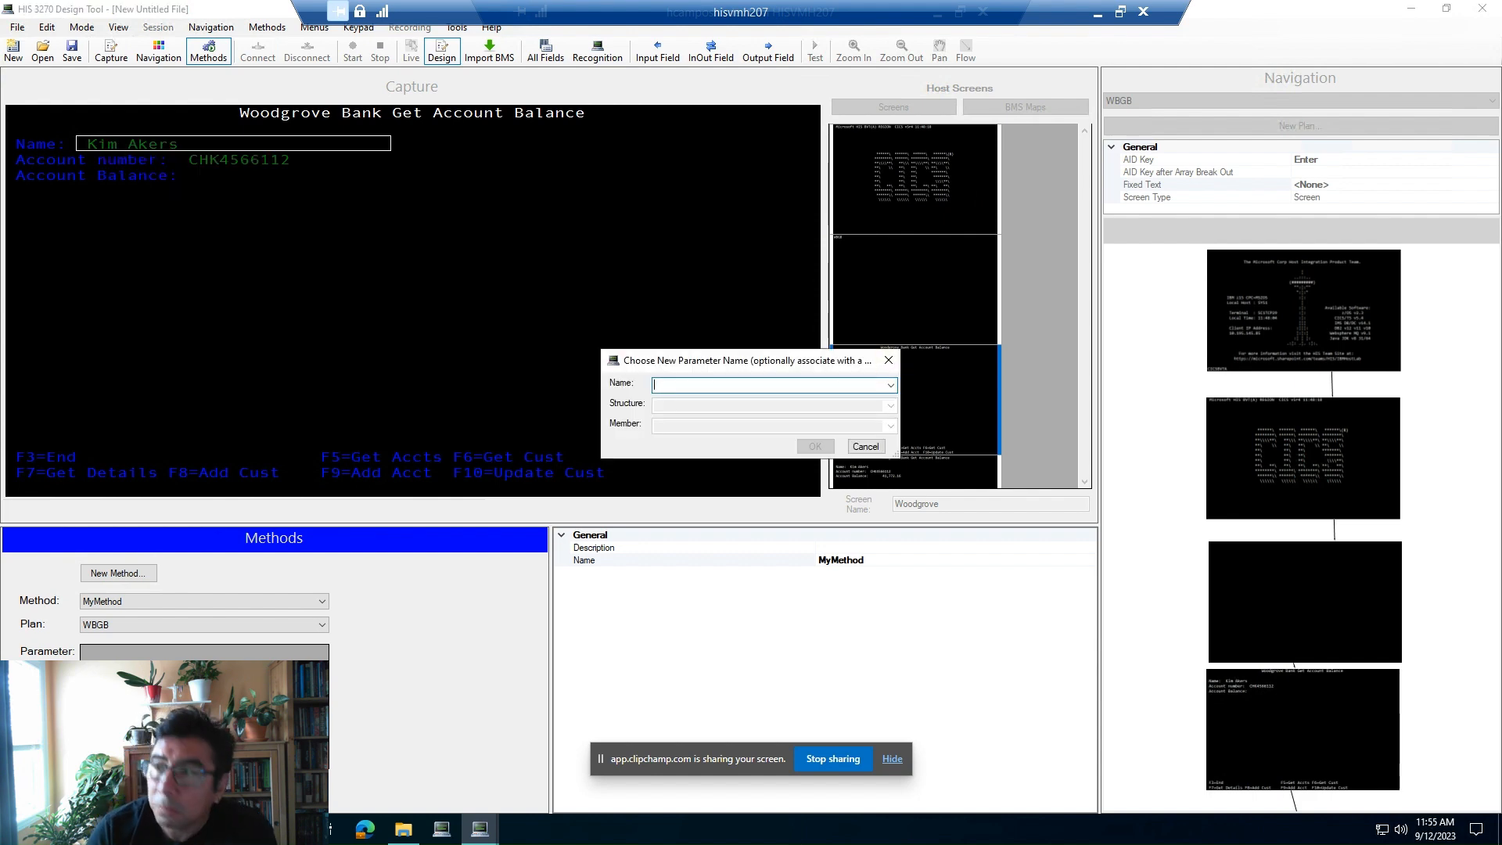
{"action": "type", "text": "Name"}
{"action": "key", "text": "Return"}
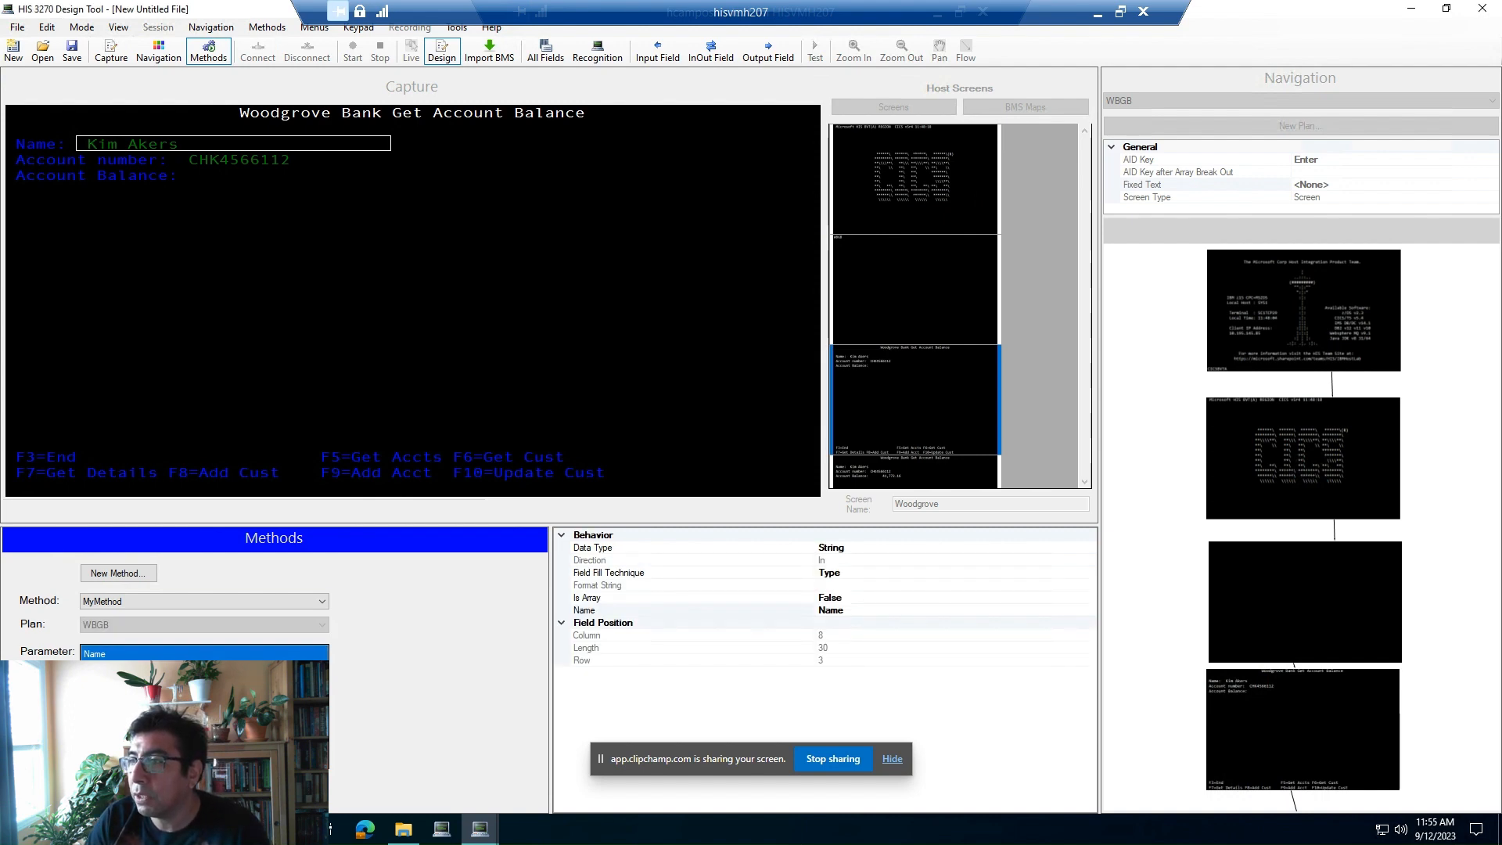
- Set the account number field on the Woodgrove screen as an input parameter called "Account"
{"action": "left_click", "coordinate": [234, 160]}
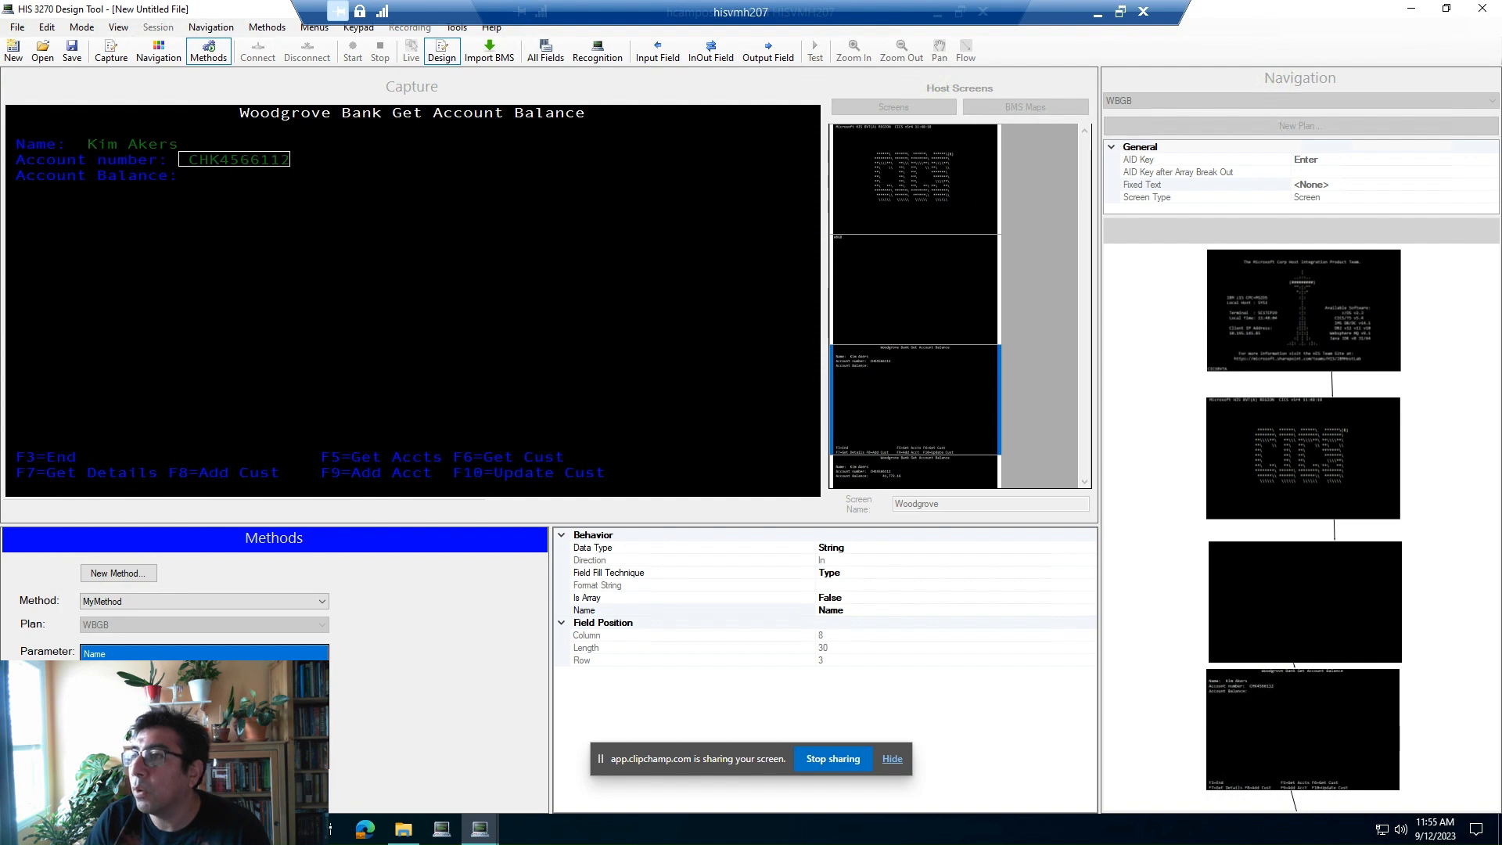
{"action": "left_click", "coordinate": [545, 51]}
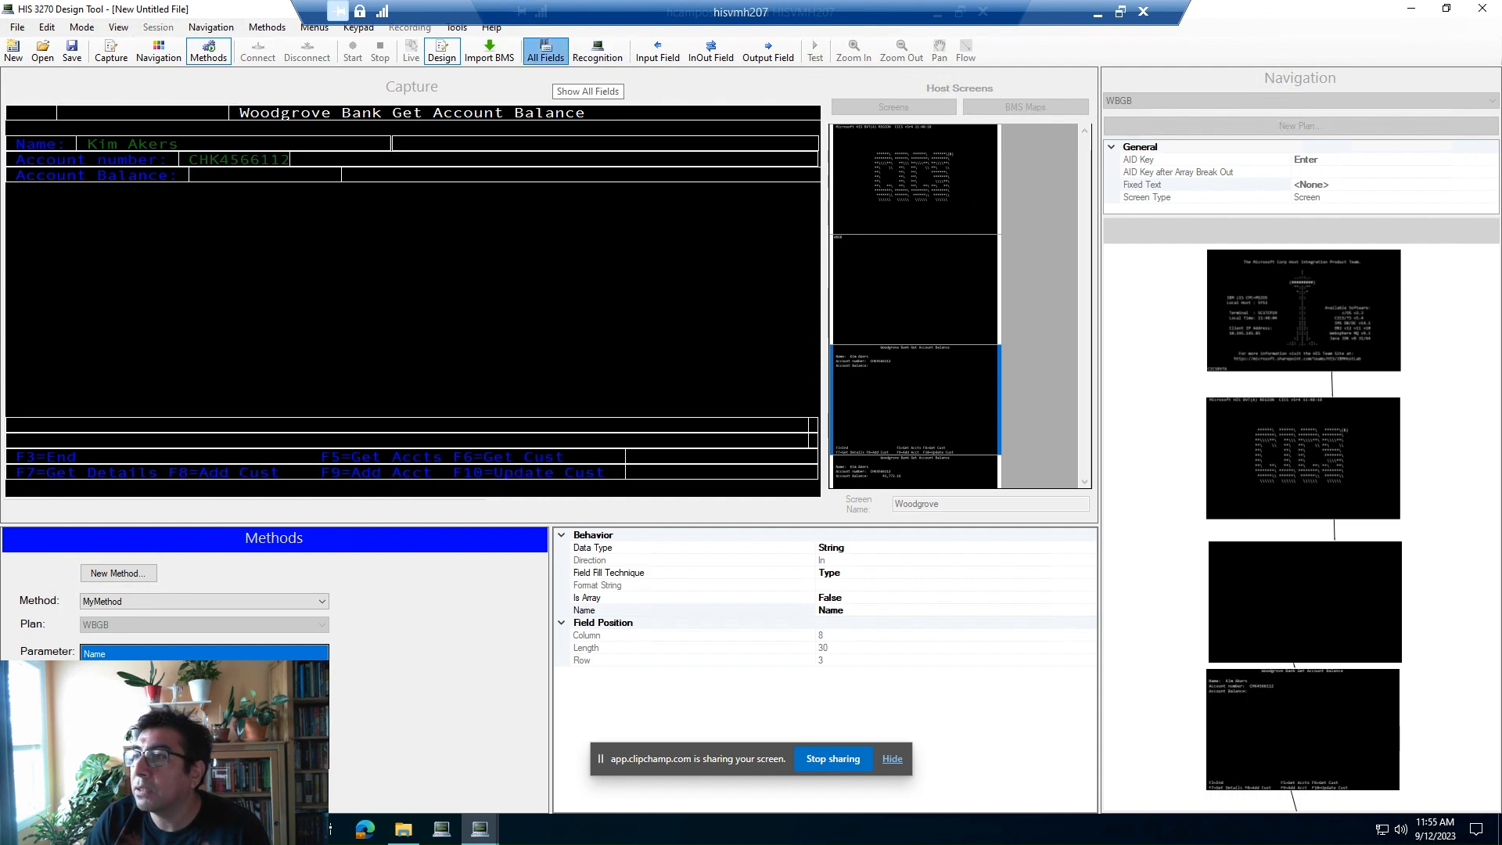
{"action": "left_click", "coordinate": [545, 51]}
{"action": "right_click", "coordinate": [203, 161]}
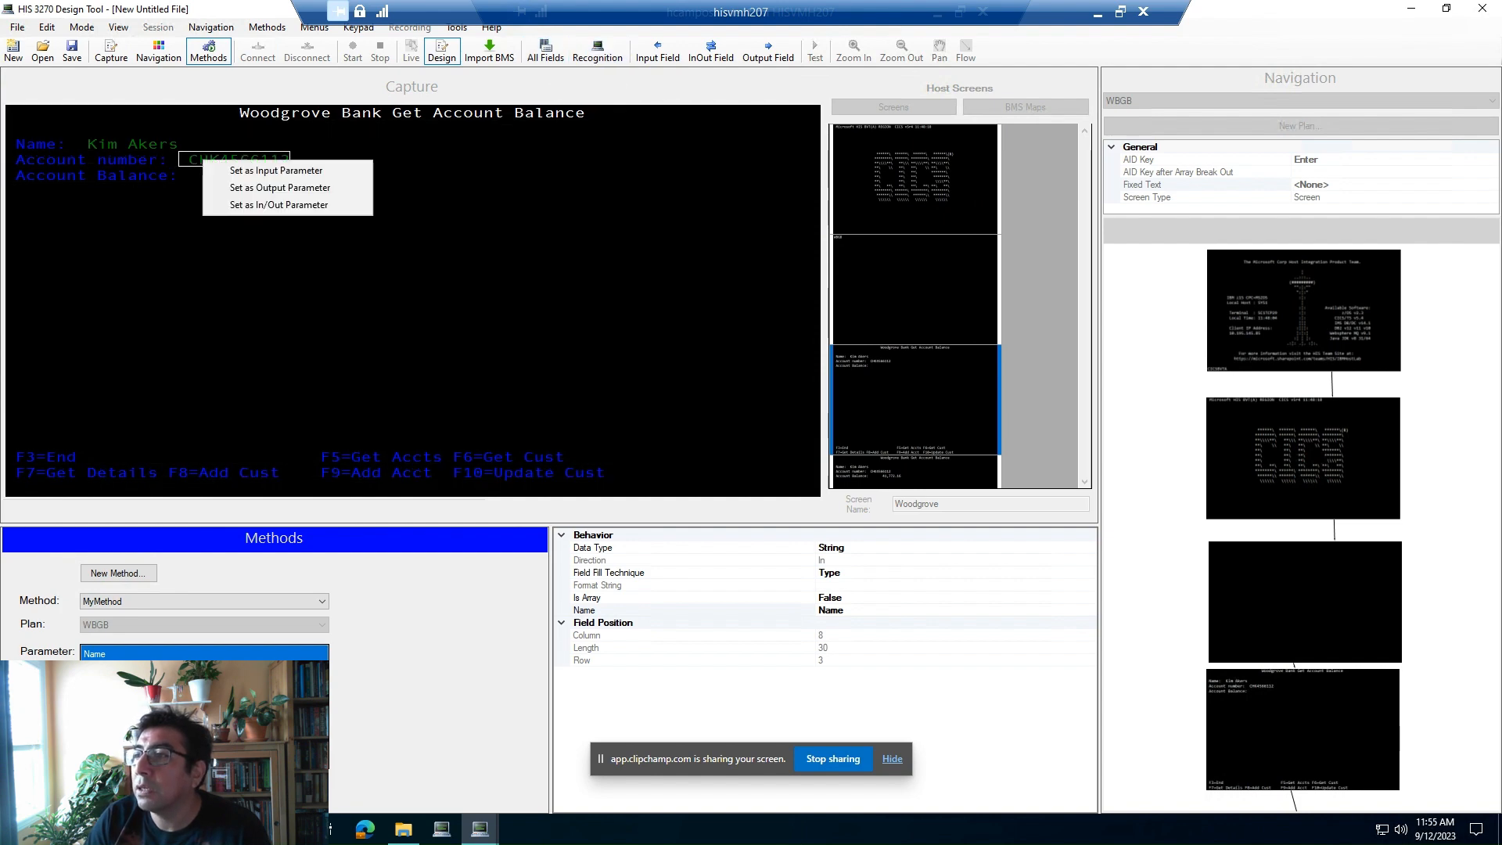
{"action": "left_click", "coordinate": [275, 169]}
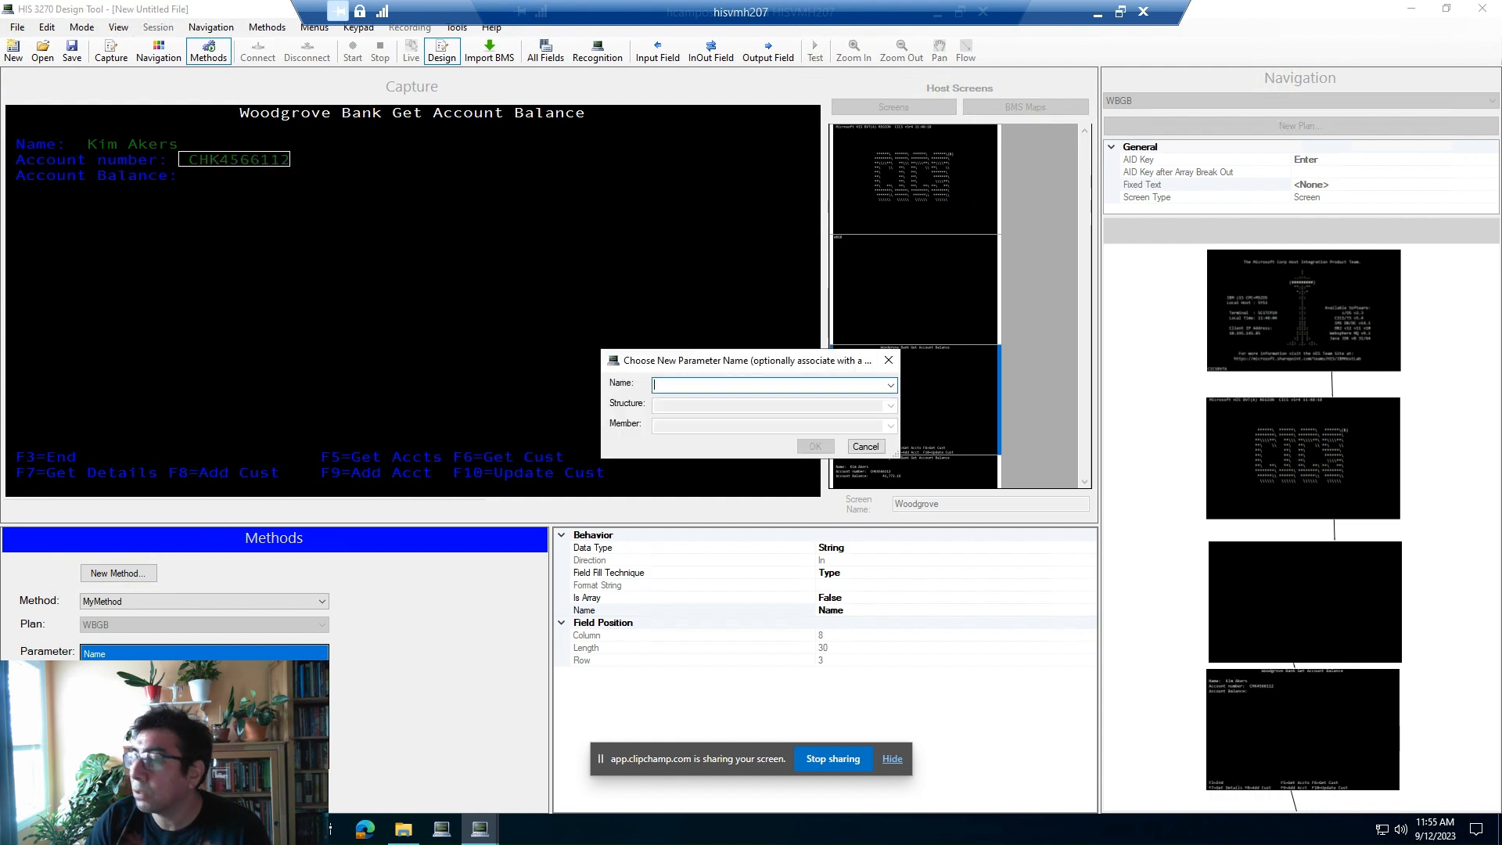
{"action": "type", "text": "Account"}
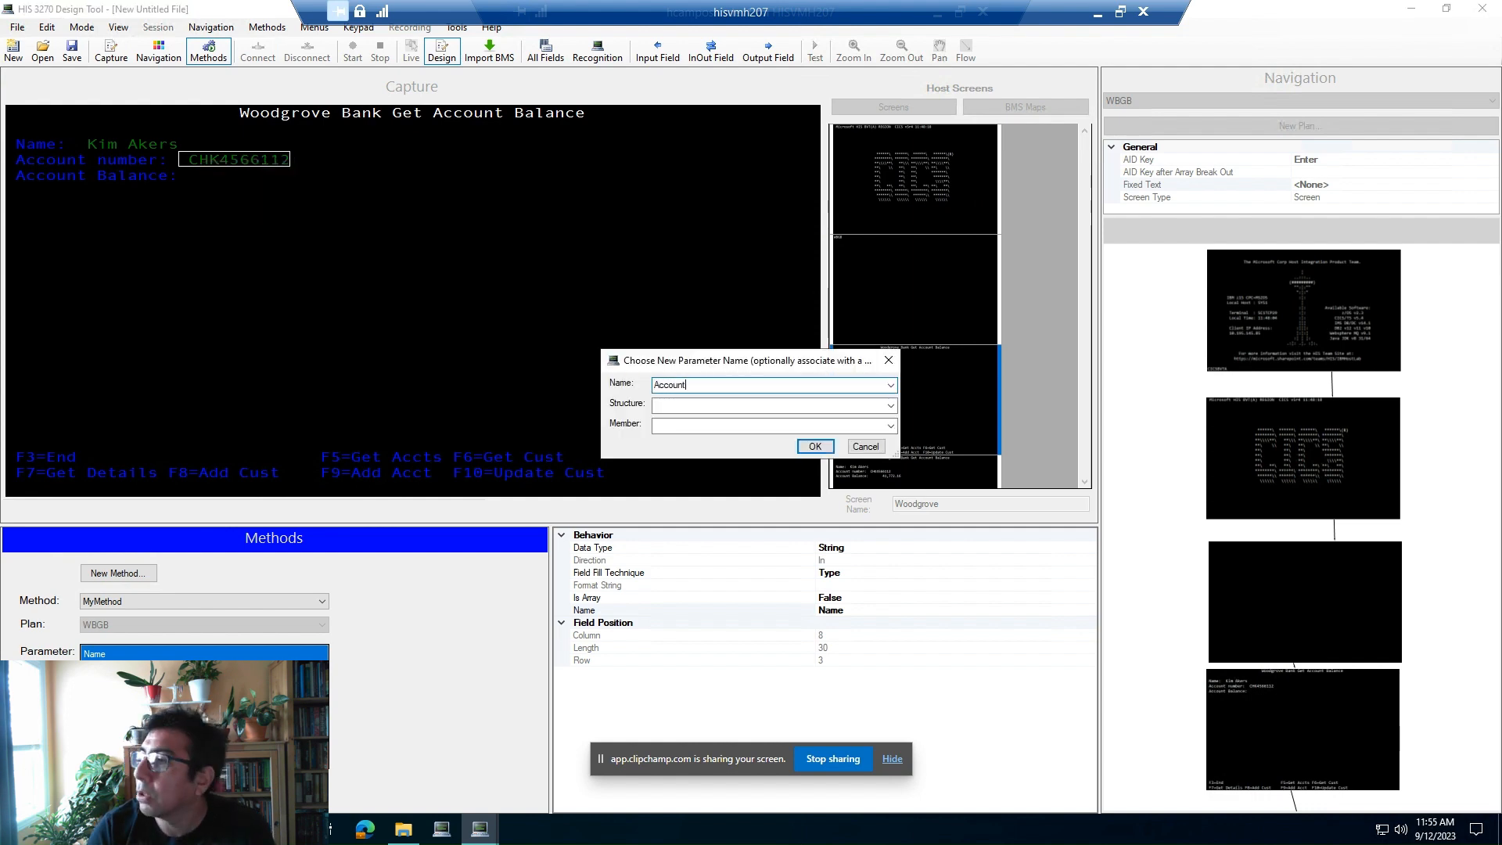
{"action": "key", "text": "Return"}
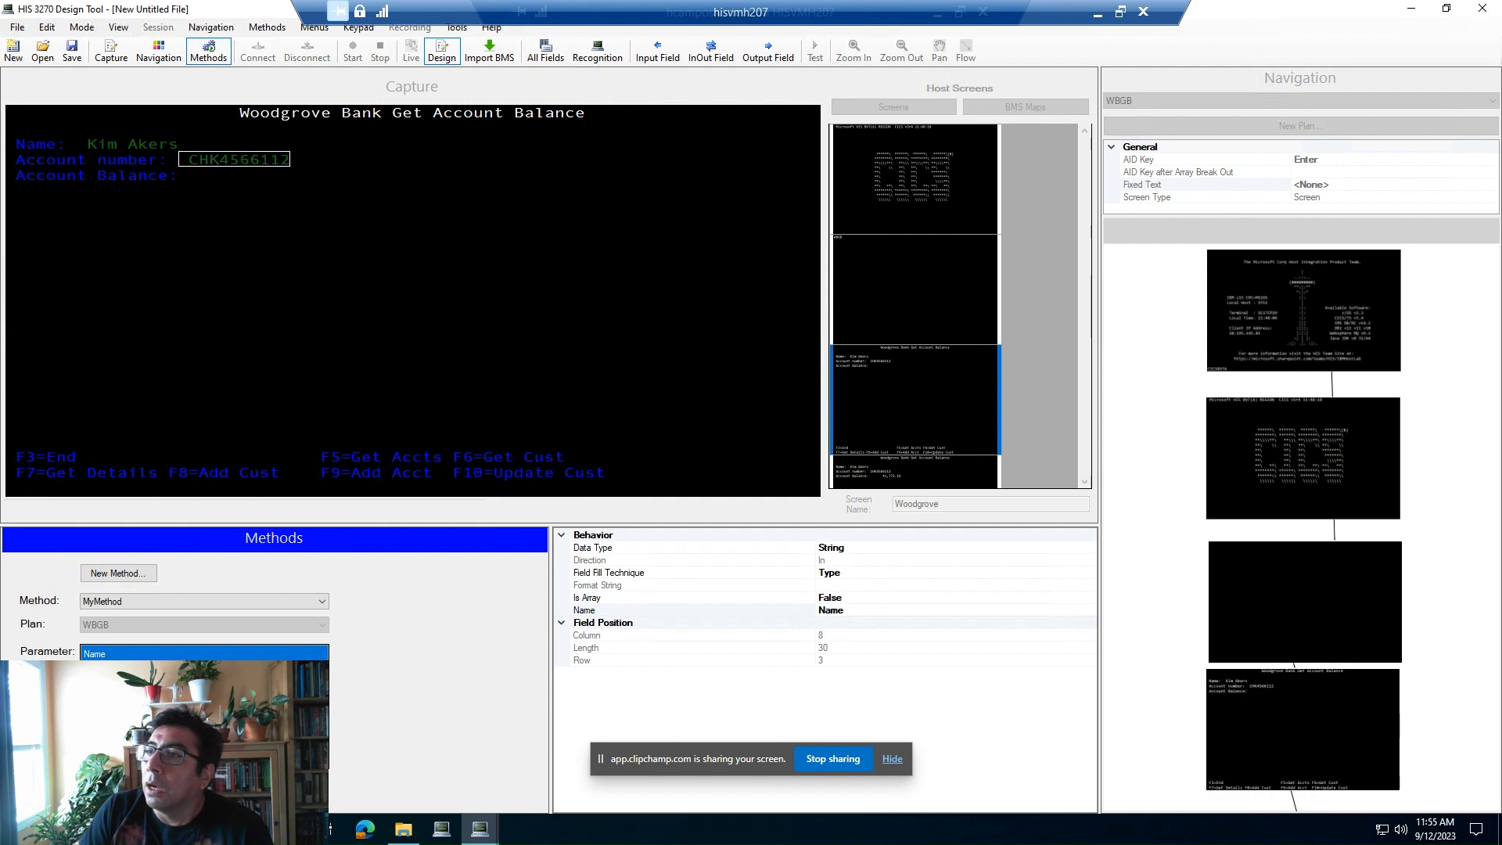
- Set the empty Account Balance field on the Woodgrove screen as an output parameter called "Balance"
{"action": "left_click", "coordinate": [265, 174]}
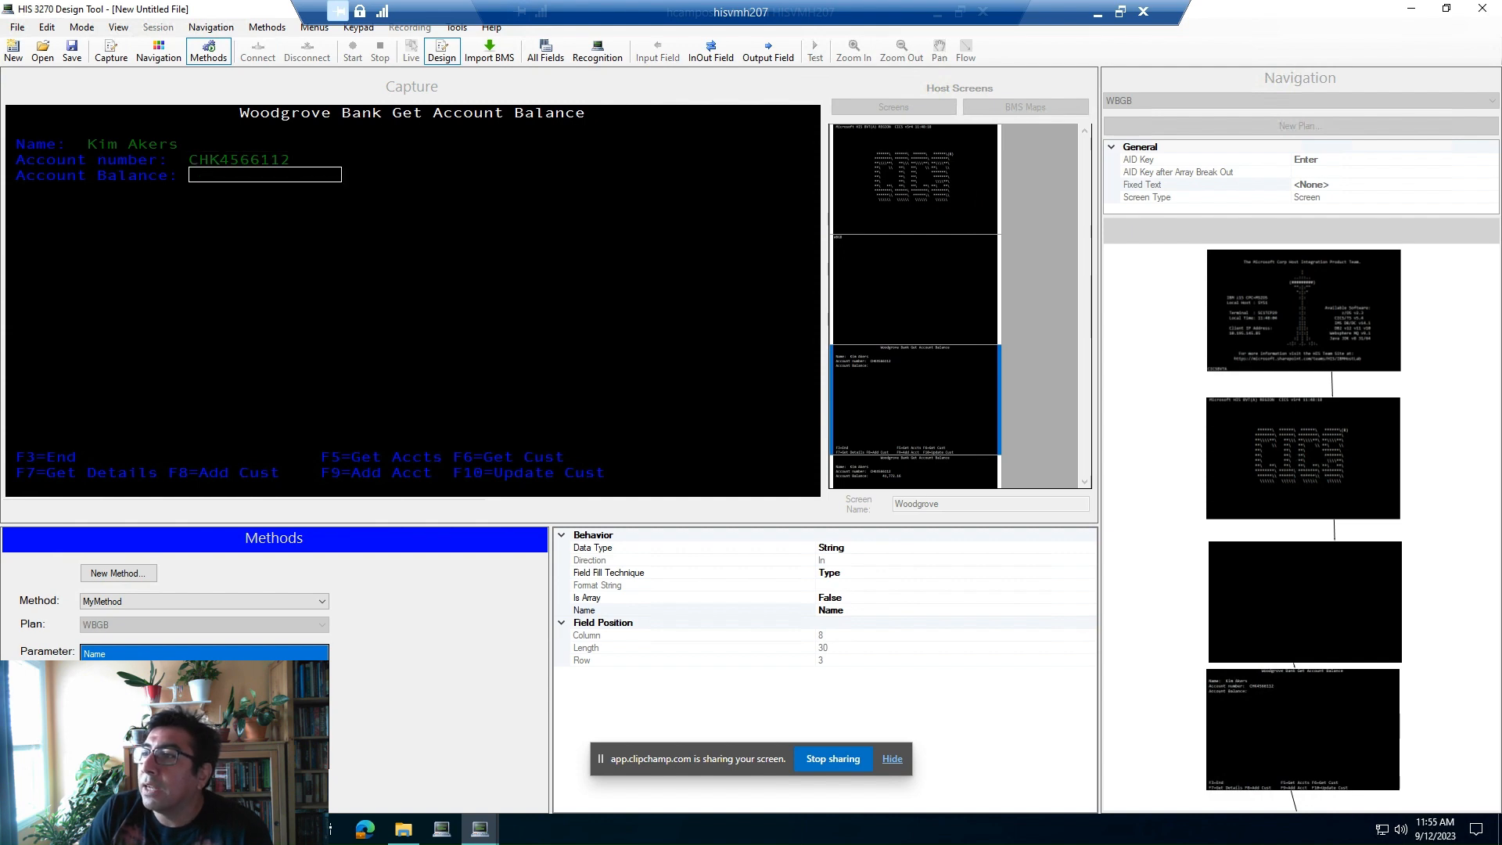
{"action": "right_click", "coordinate": [206, 173]}
{"action": "left_click", "coordinate": [258, 183]}
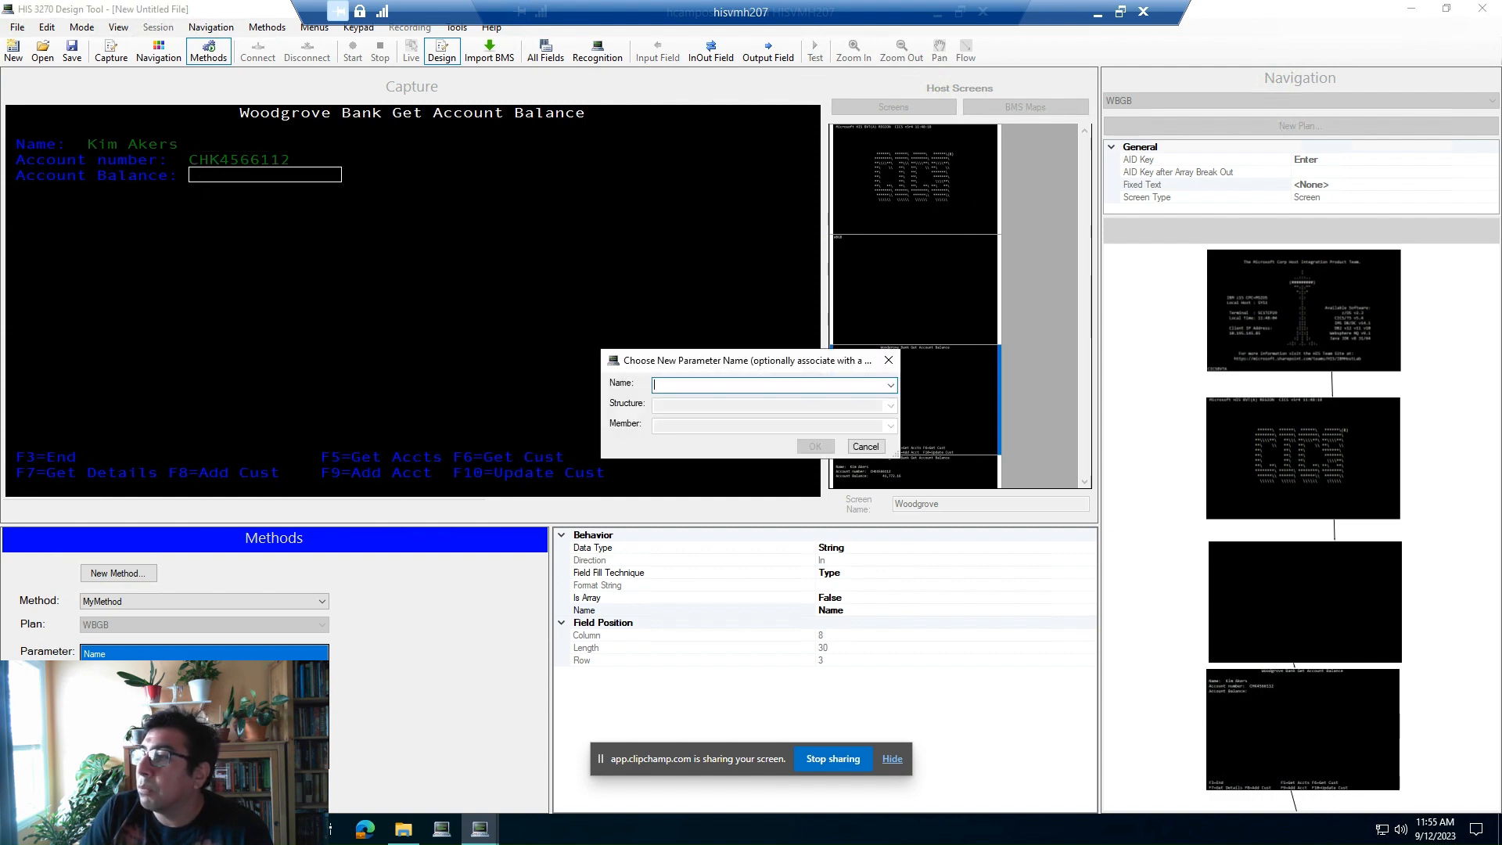
{"action": "type", "text": "Balance"}
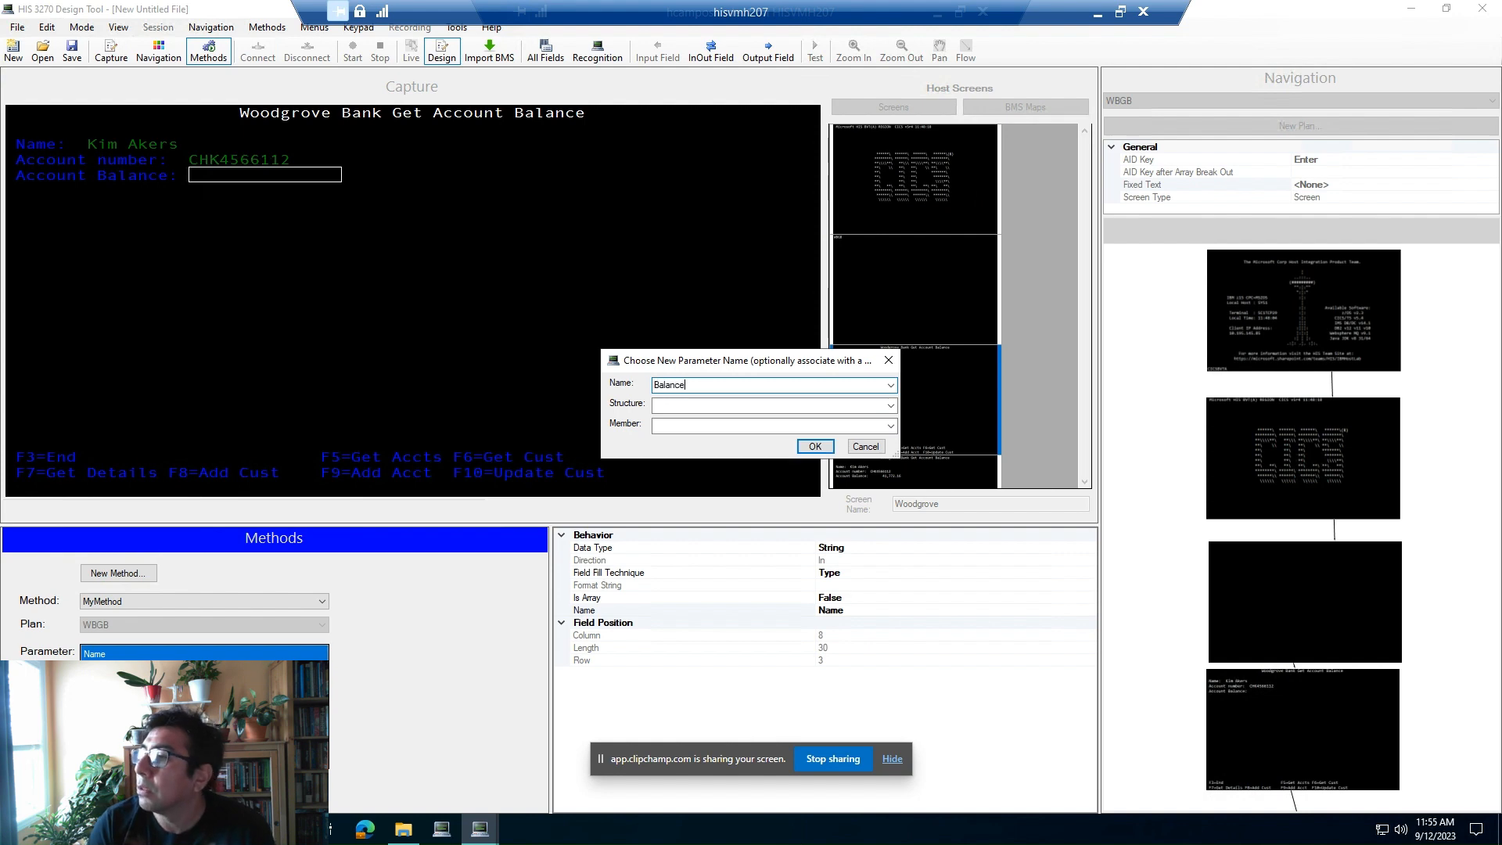
{"action": "key", "text": "Return"}
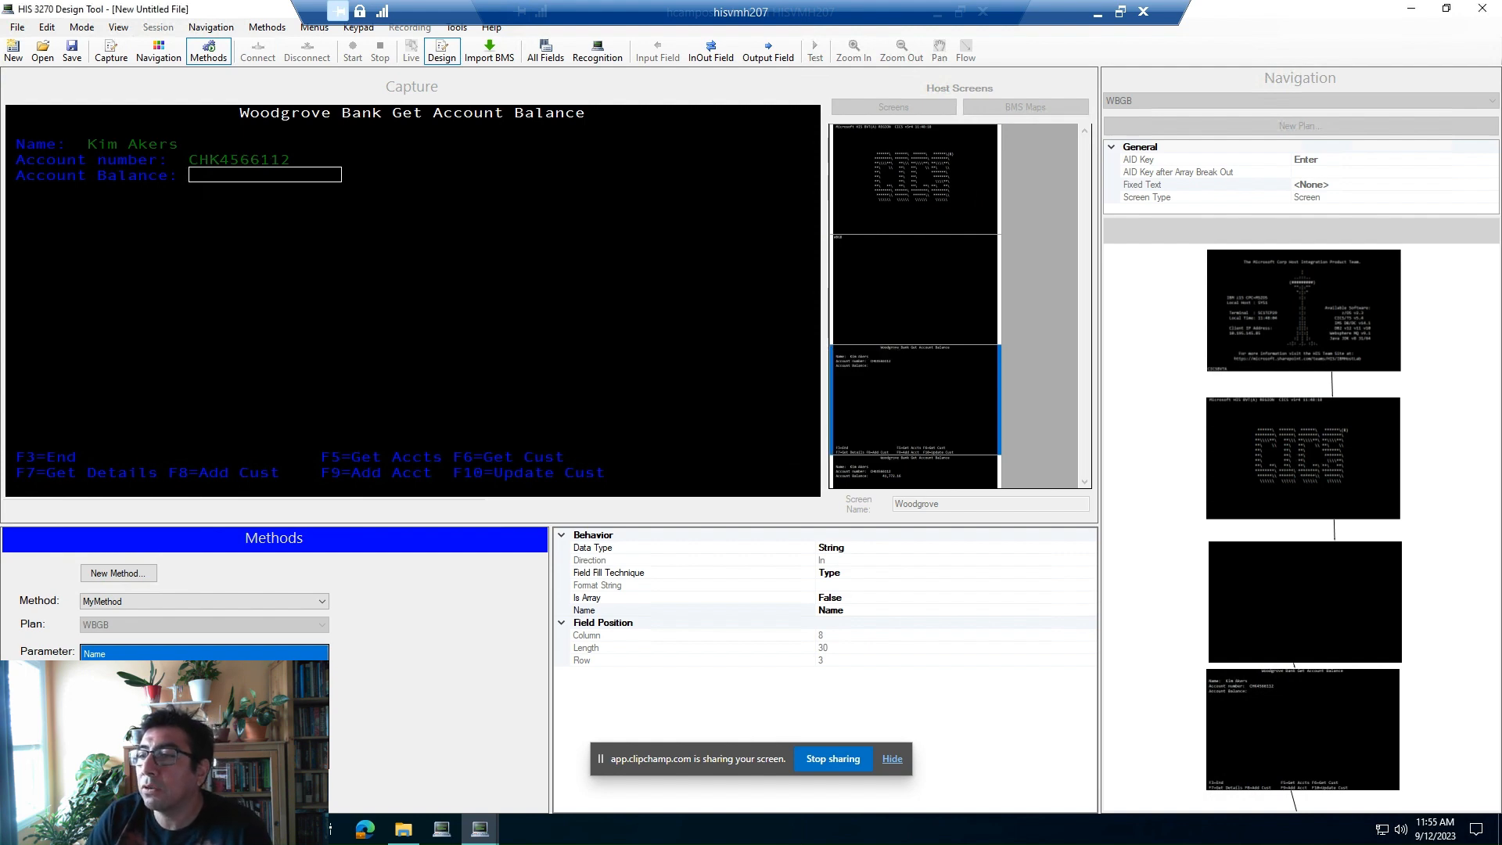
- Set the blank line above the function-key legend, across nearly its full width, as a partial-field output parameter and check the Balance parameter's properties
{"action": "left_click_drag", "start_coordinate": [30, 443], "coordinate": [462, 432]}
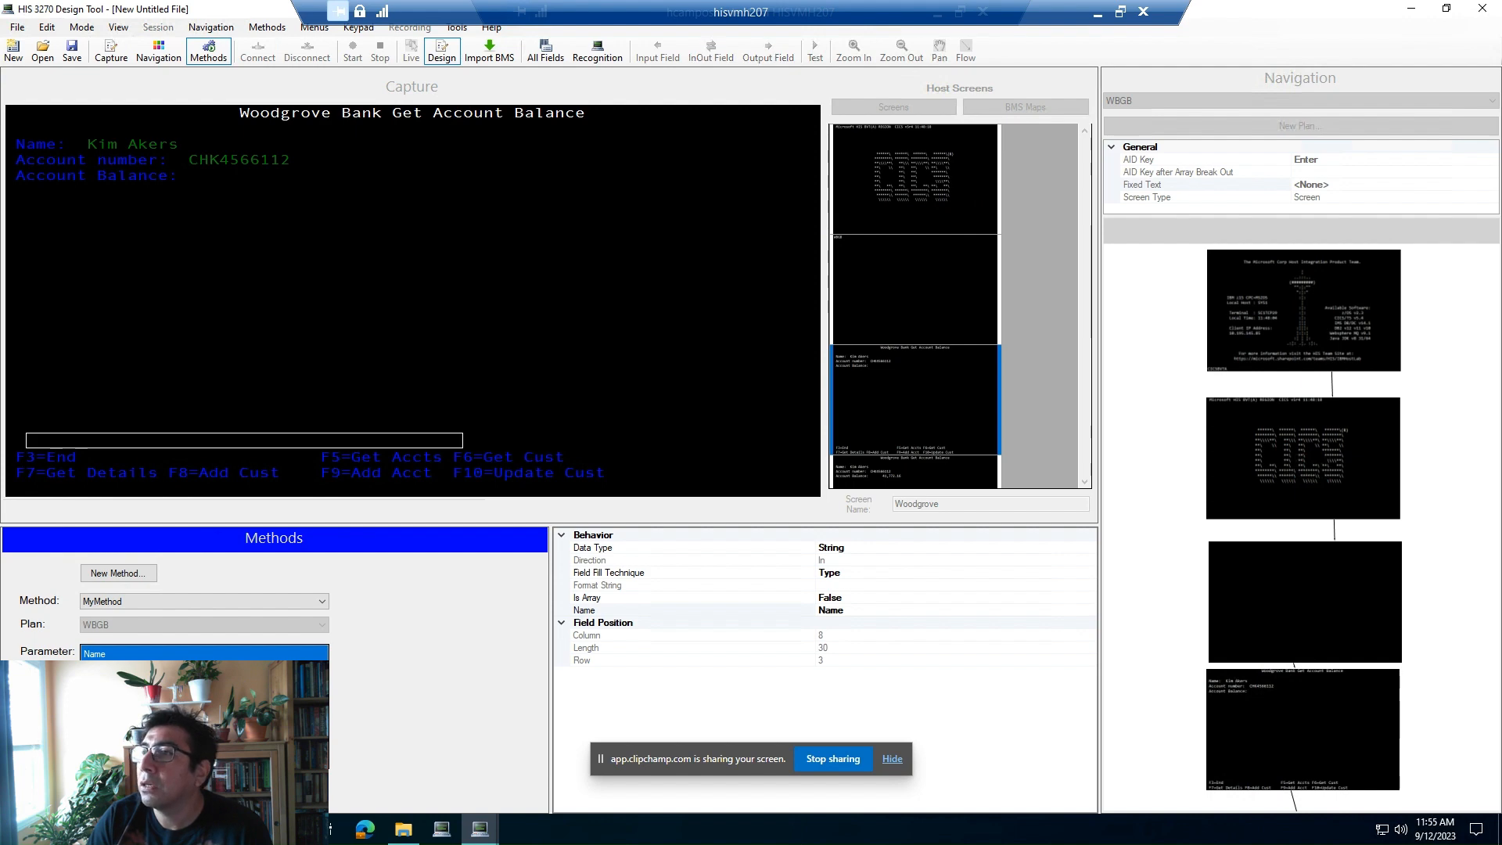
{"action": "right_click", "coordinate": [287, 435]}
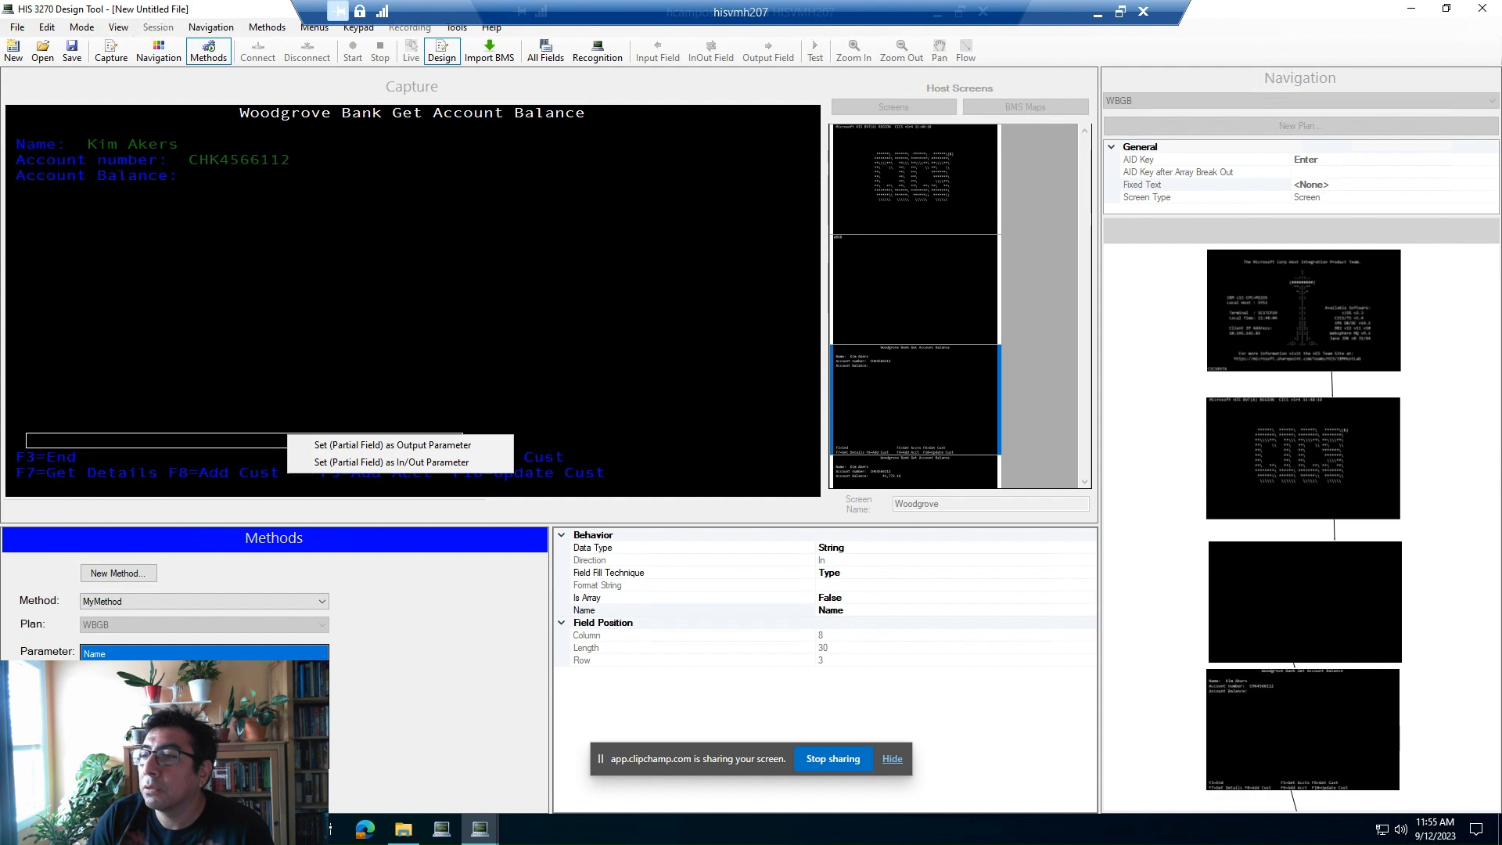
{"action": "left_click", "coordinate": [392, 444]}
{"action": "left_click_drag", "start_coordinate": [26, 433], "coordinate": [809, 449]}
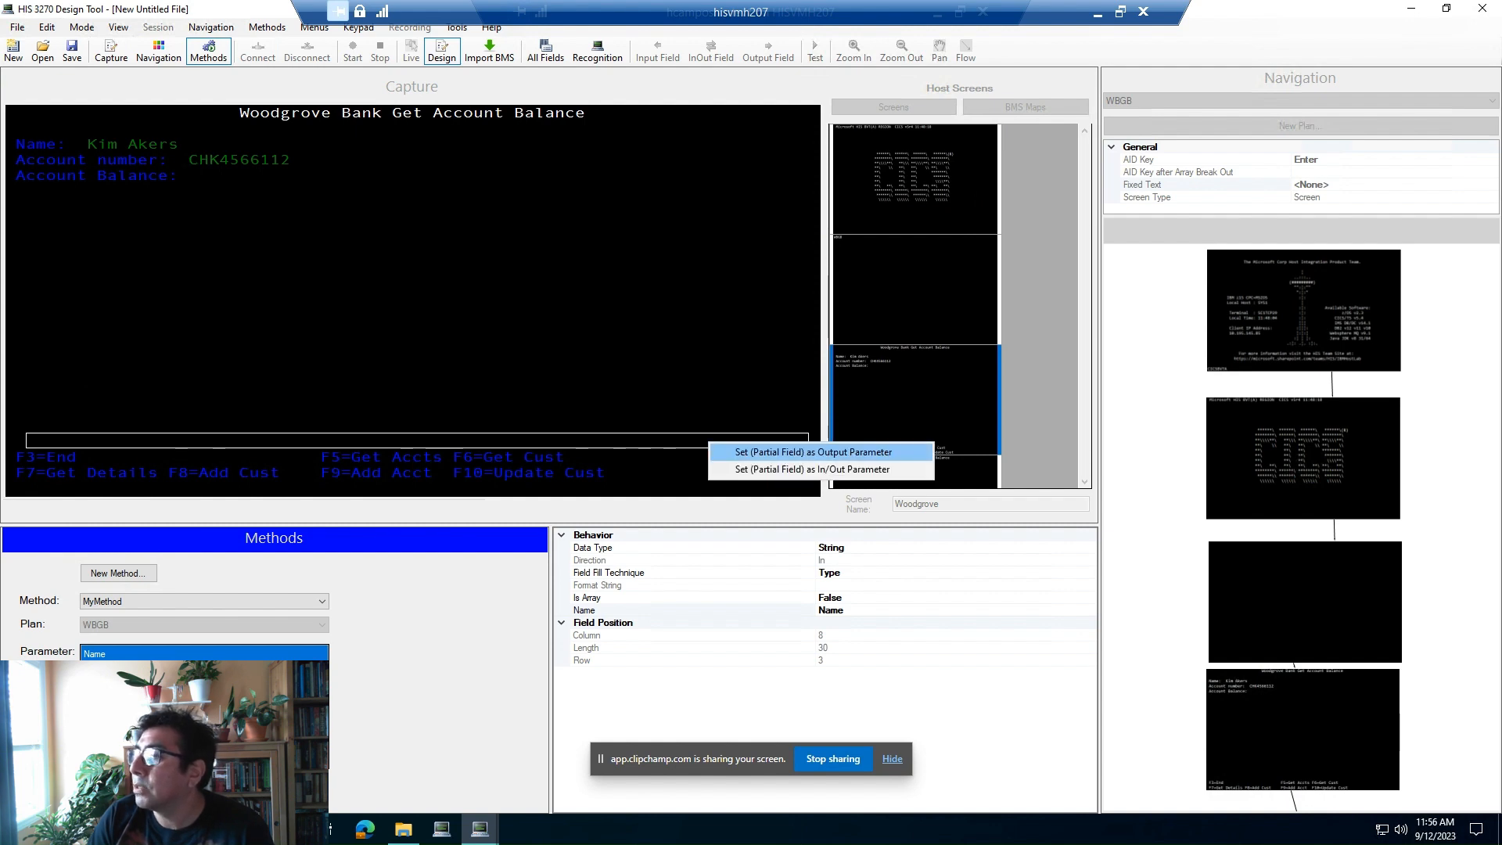
{"action": "left_click", "coordinate": [813, 452]}
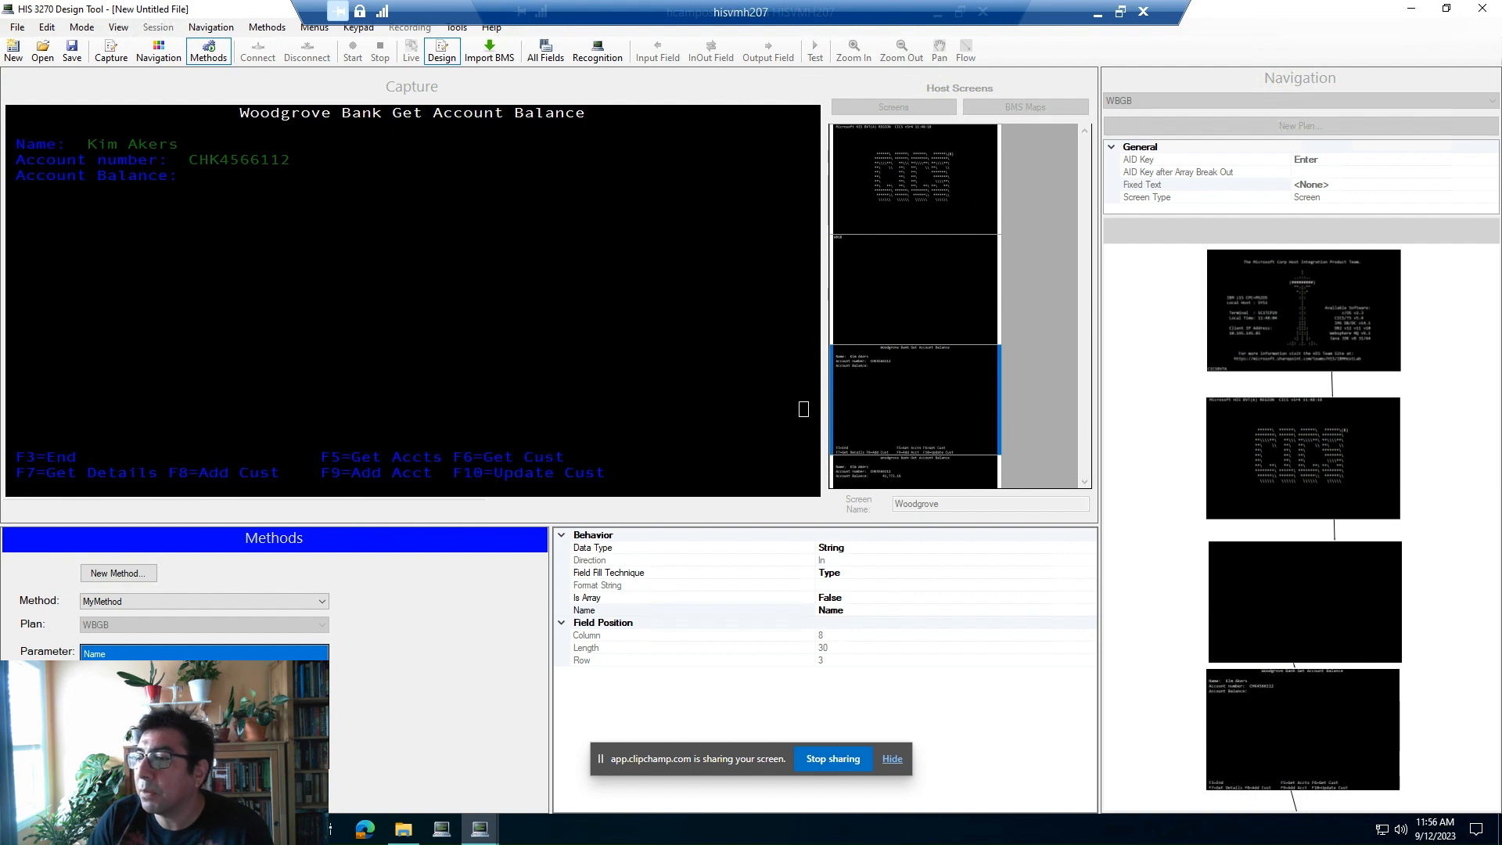
{"action": "left_click", "coordinate": [157, 668]}
{"action": "left_click", "coordinate": [157, 682]}
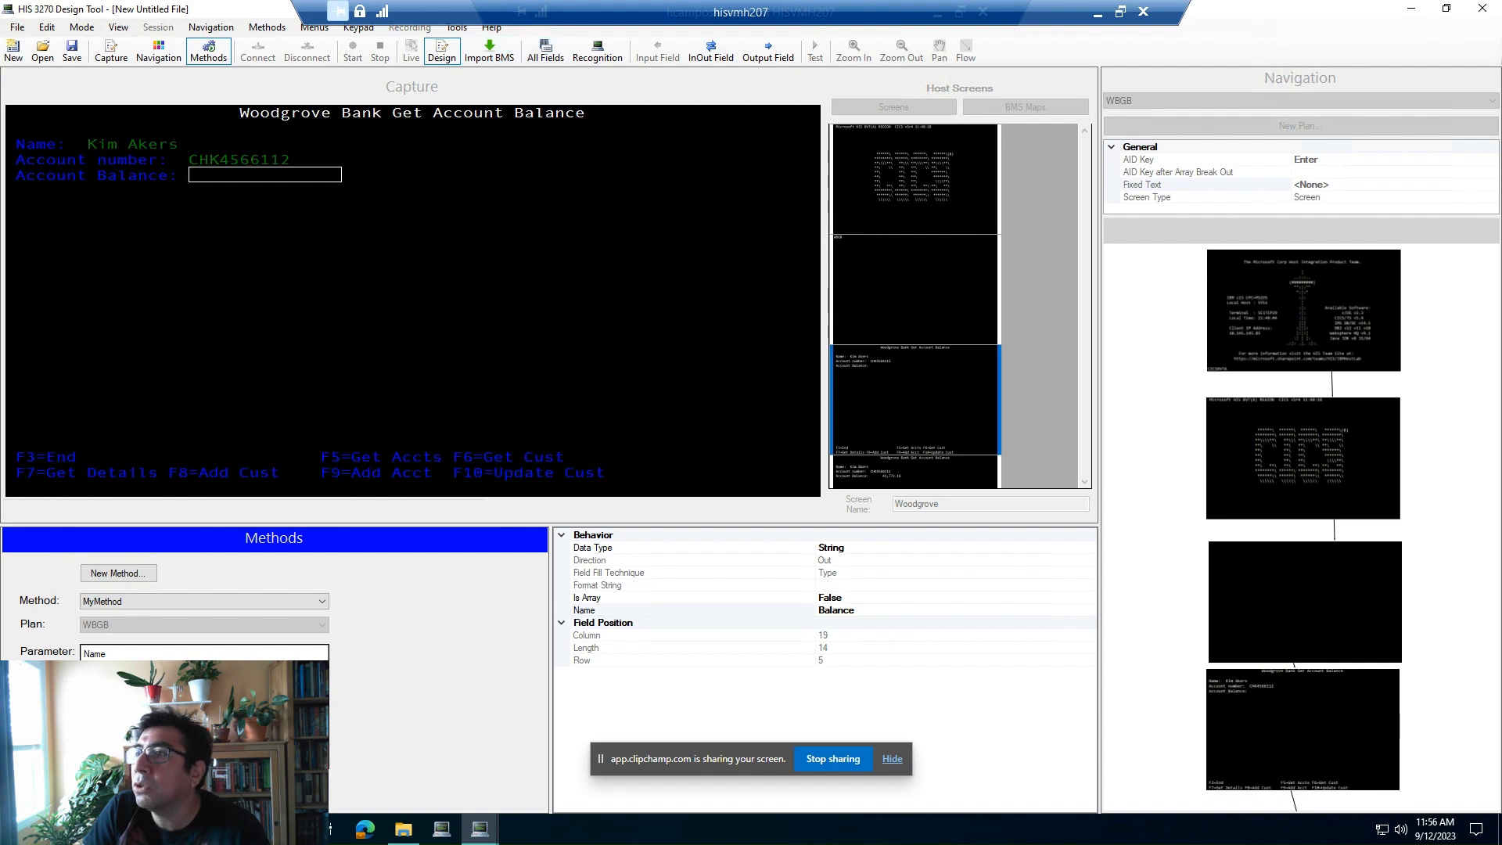
- Switch to the other, empty HIS 3270 Design Tool window and open the Demo3270.rap file from the Desktop
{"action": "mouse_move", "coordinate": [480, 830]}
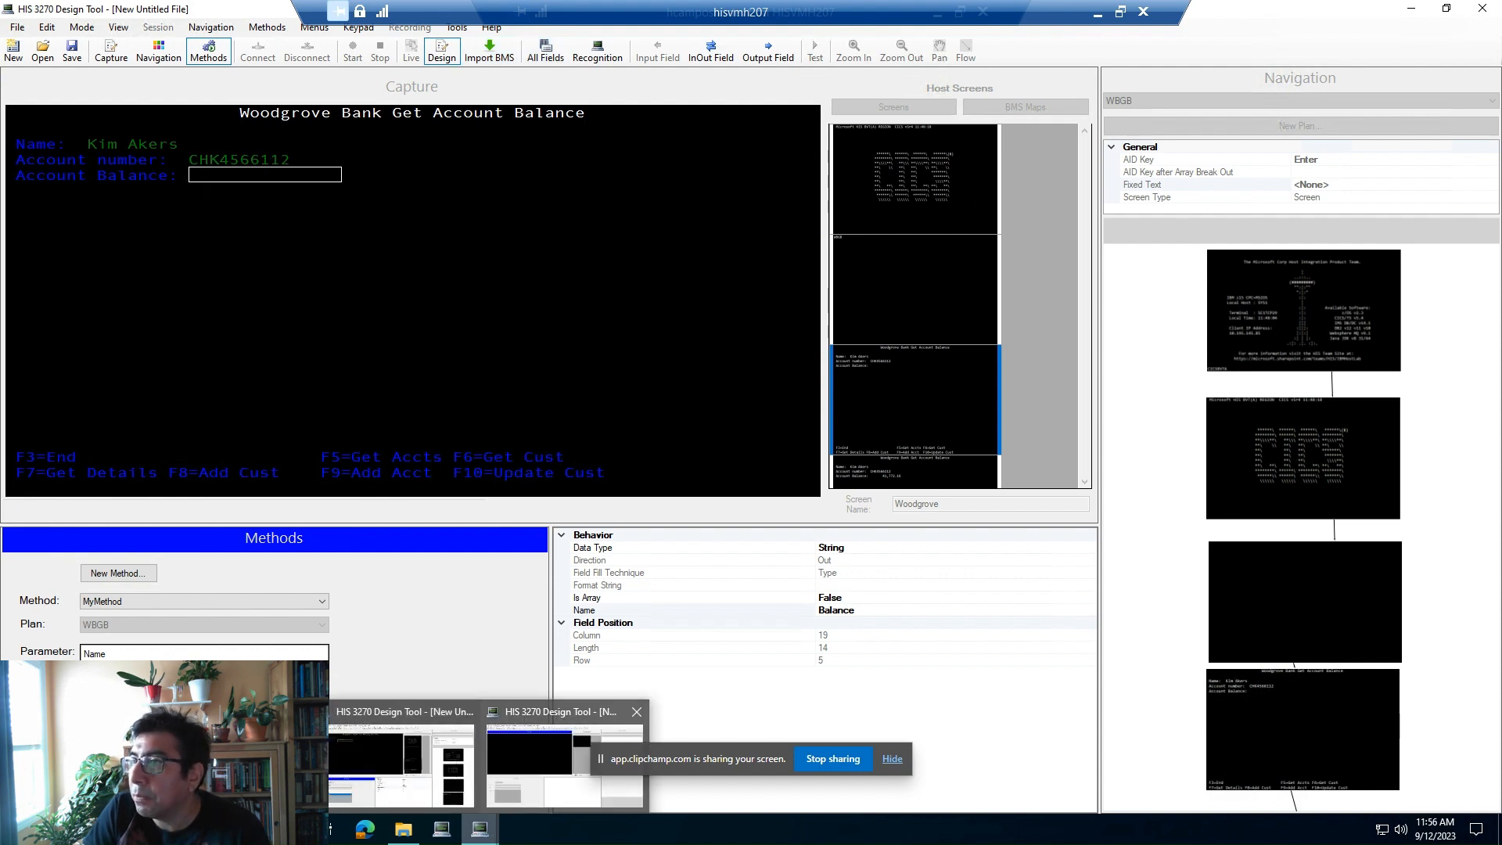
{"action": "left_click", "coordinate": [563, 755]}
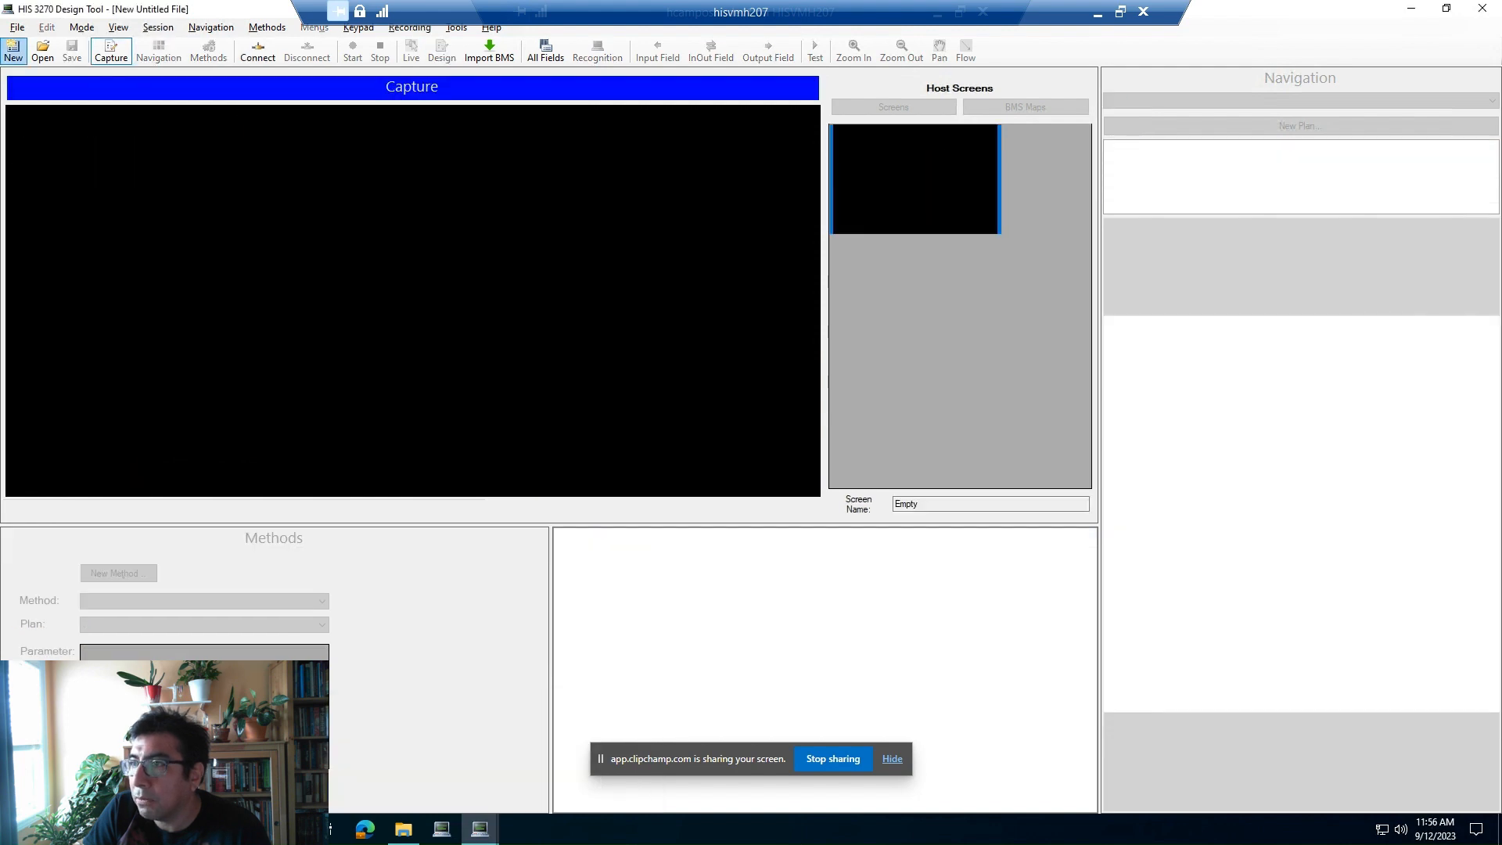
{"action": "left_click", "coordinate": [43, 50]}
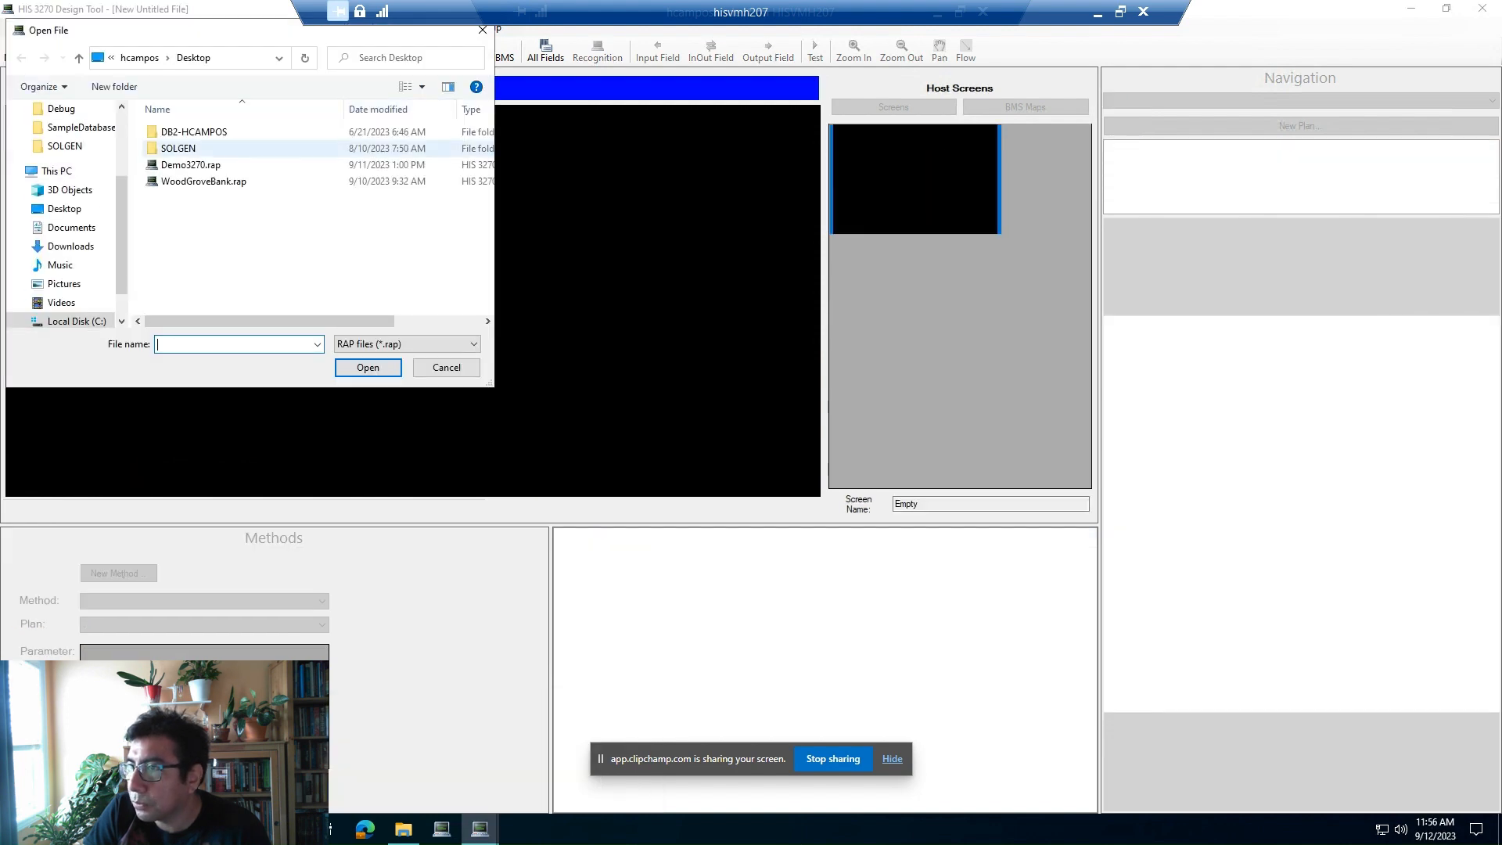
{"action": "double_click", "coordinate": [190, 164]}
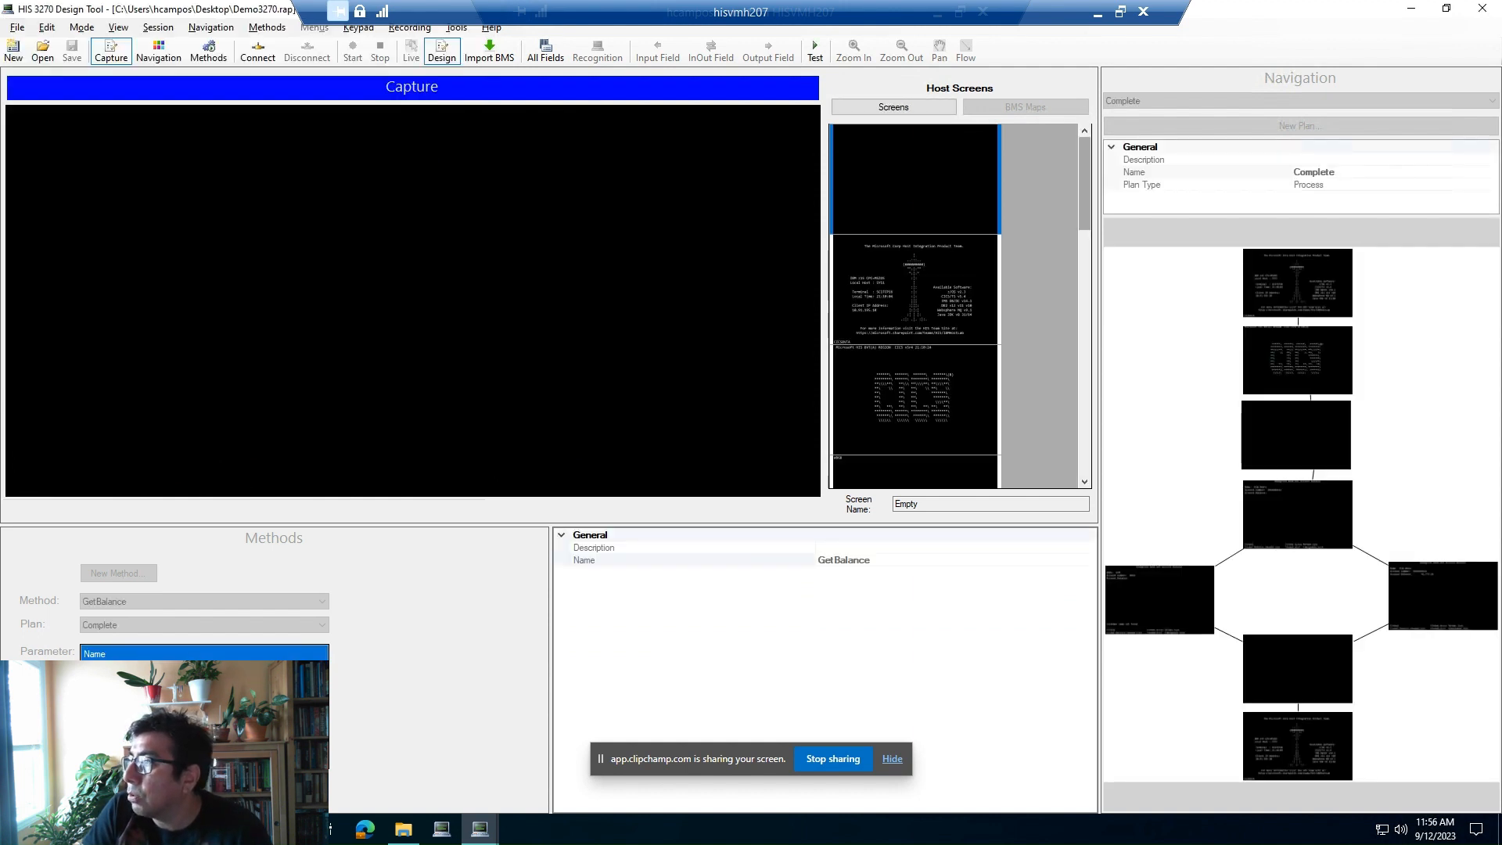
- Review the recognition rules of the CICS and Main host screens in the Demo3270 file
{"action": "left_click", "coordinate": [915, 290]}
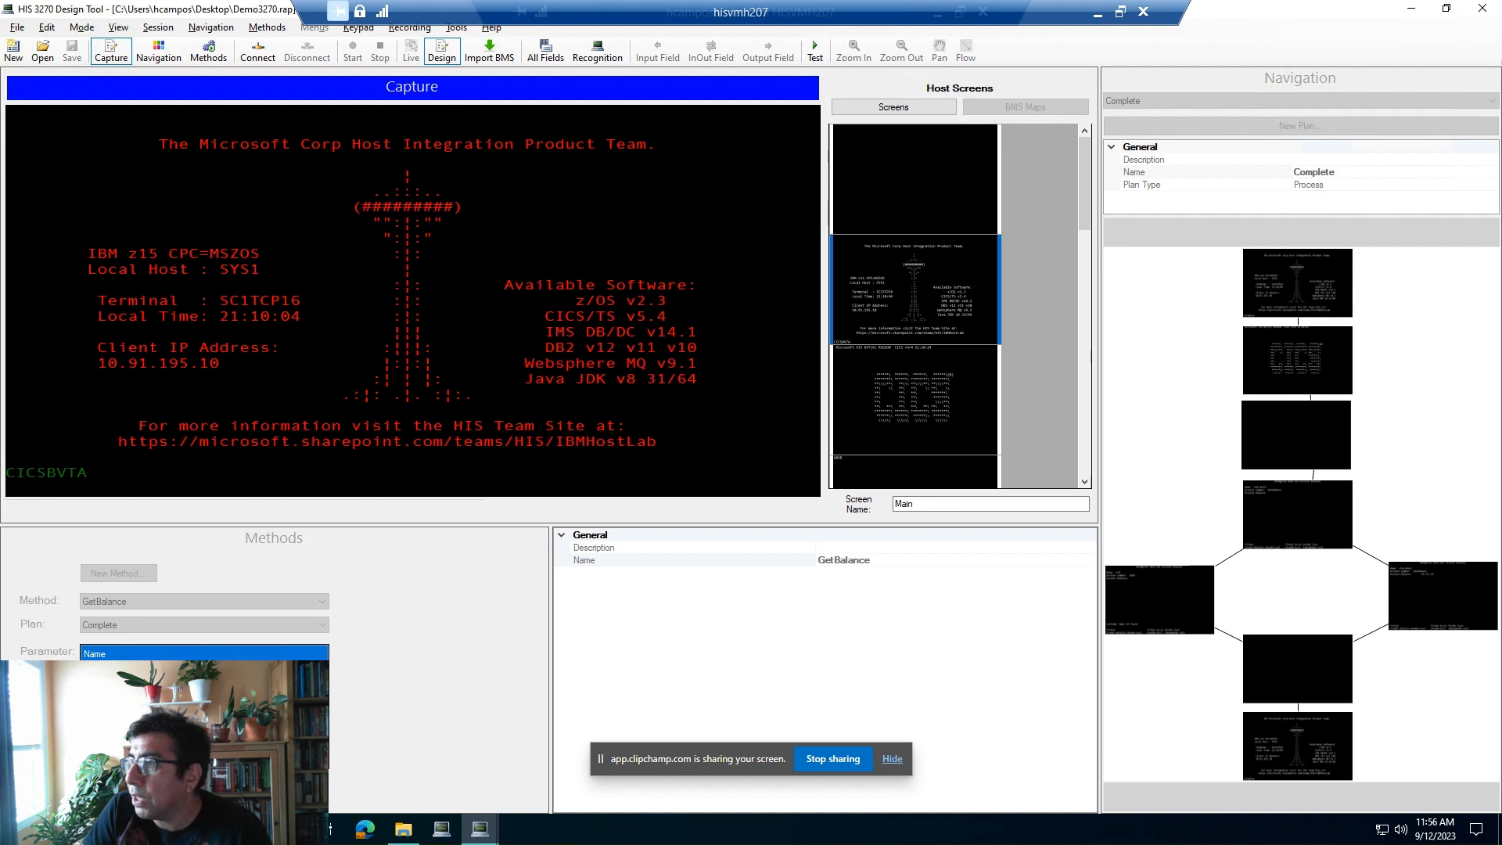
{"action": "left_click", "coordinate": [915, 399]}
{"action": "left_click", "coordinate": [597, 51]}
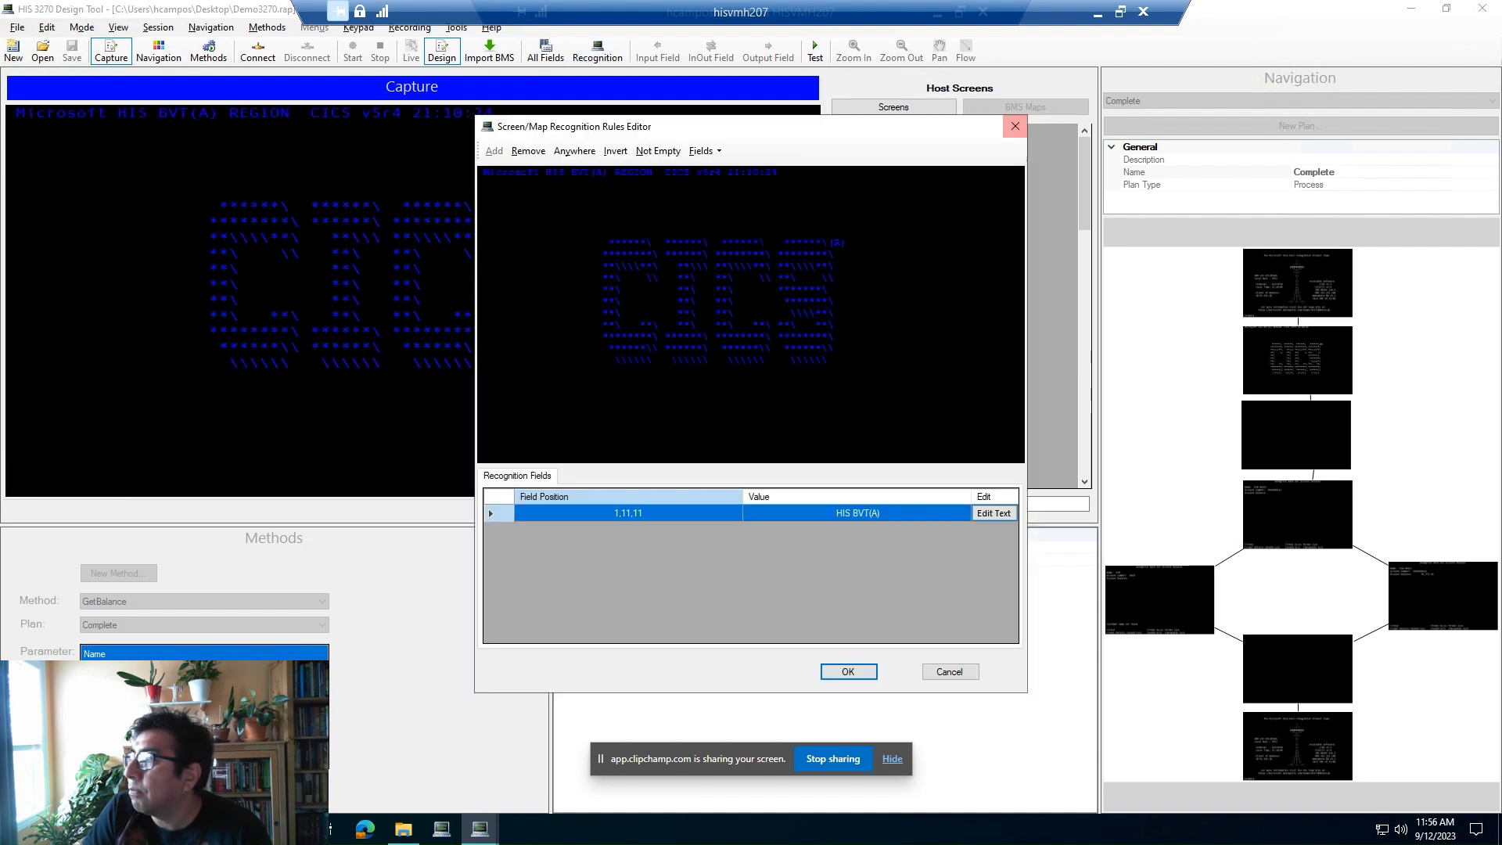
{"action": "left_click", "coordinate": [1015, 126]}
{"action": "left_click", "coordinate": [915, 290]}
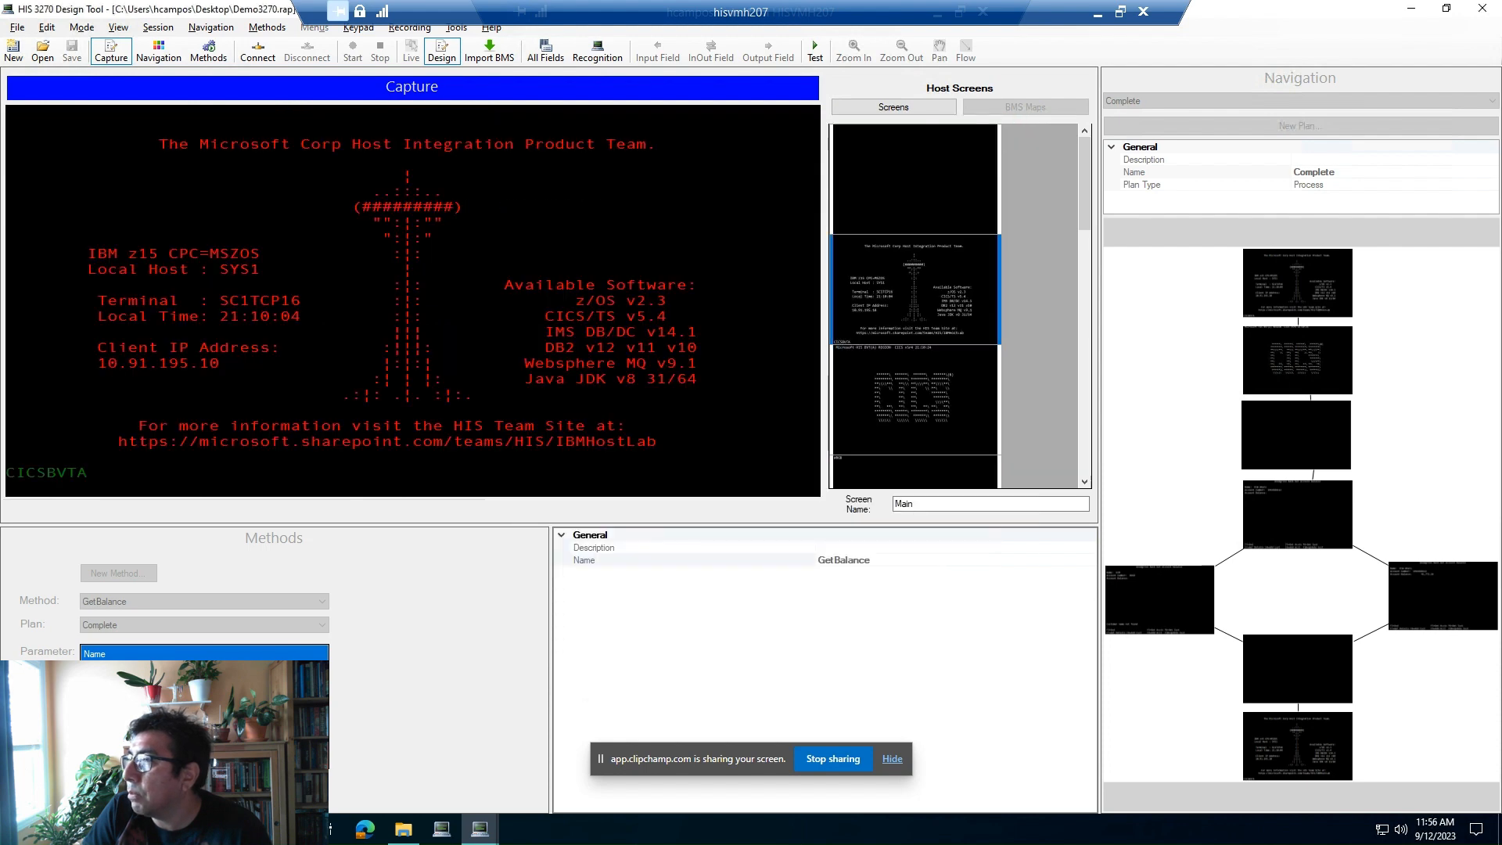
{"action": "left_click", "coordinate": [598, 52]}
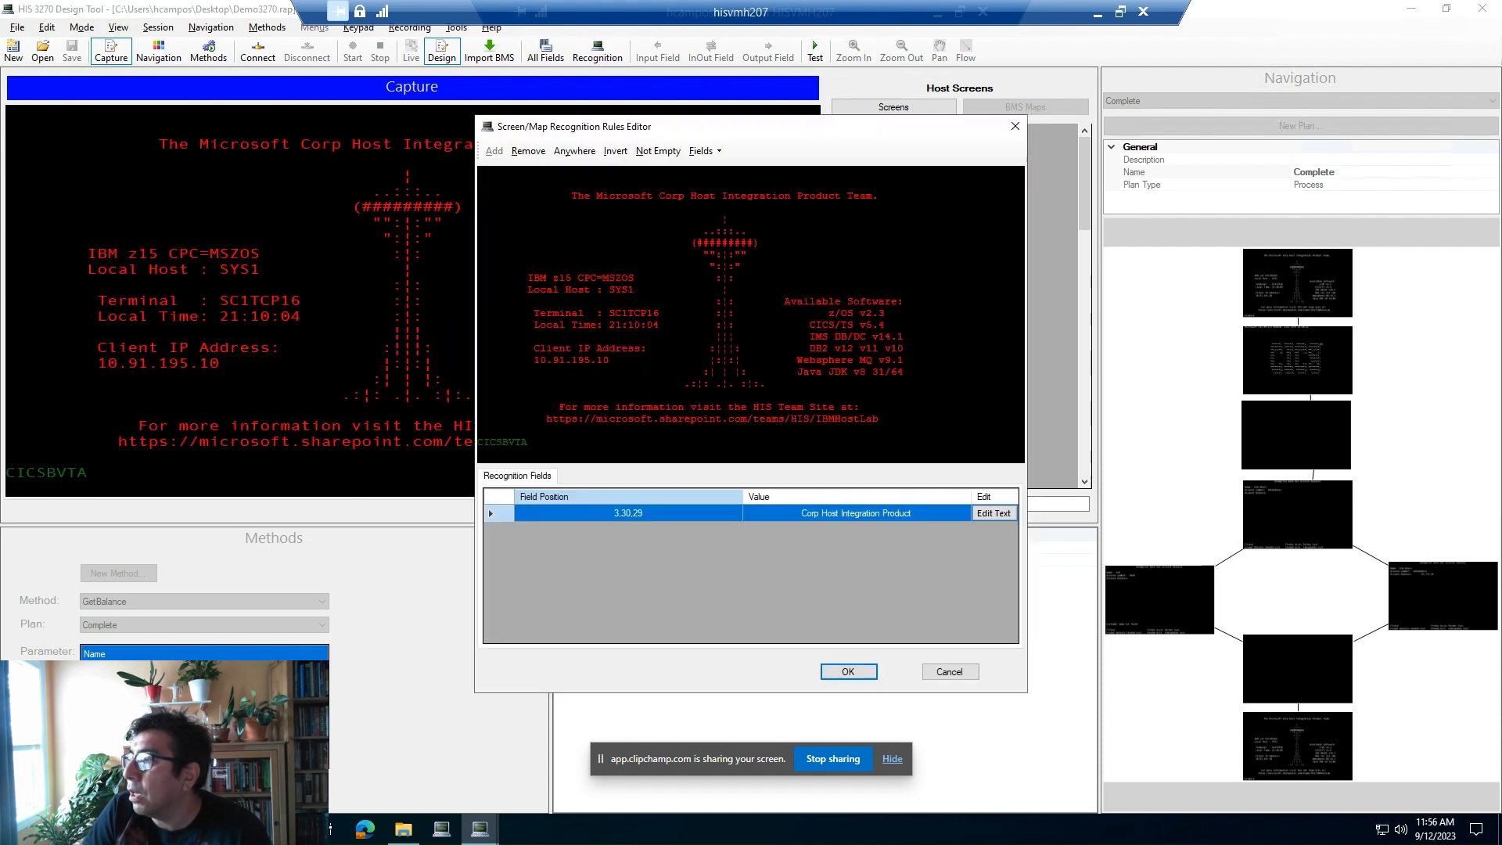
{"action": "left_click", "coordinate": [1015, 126]}
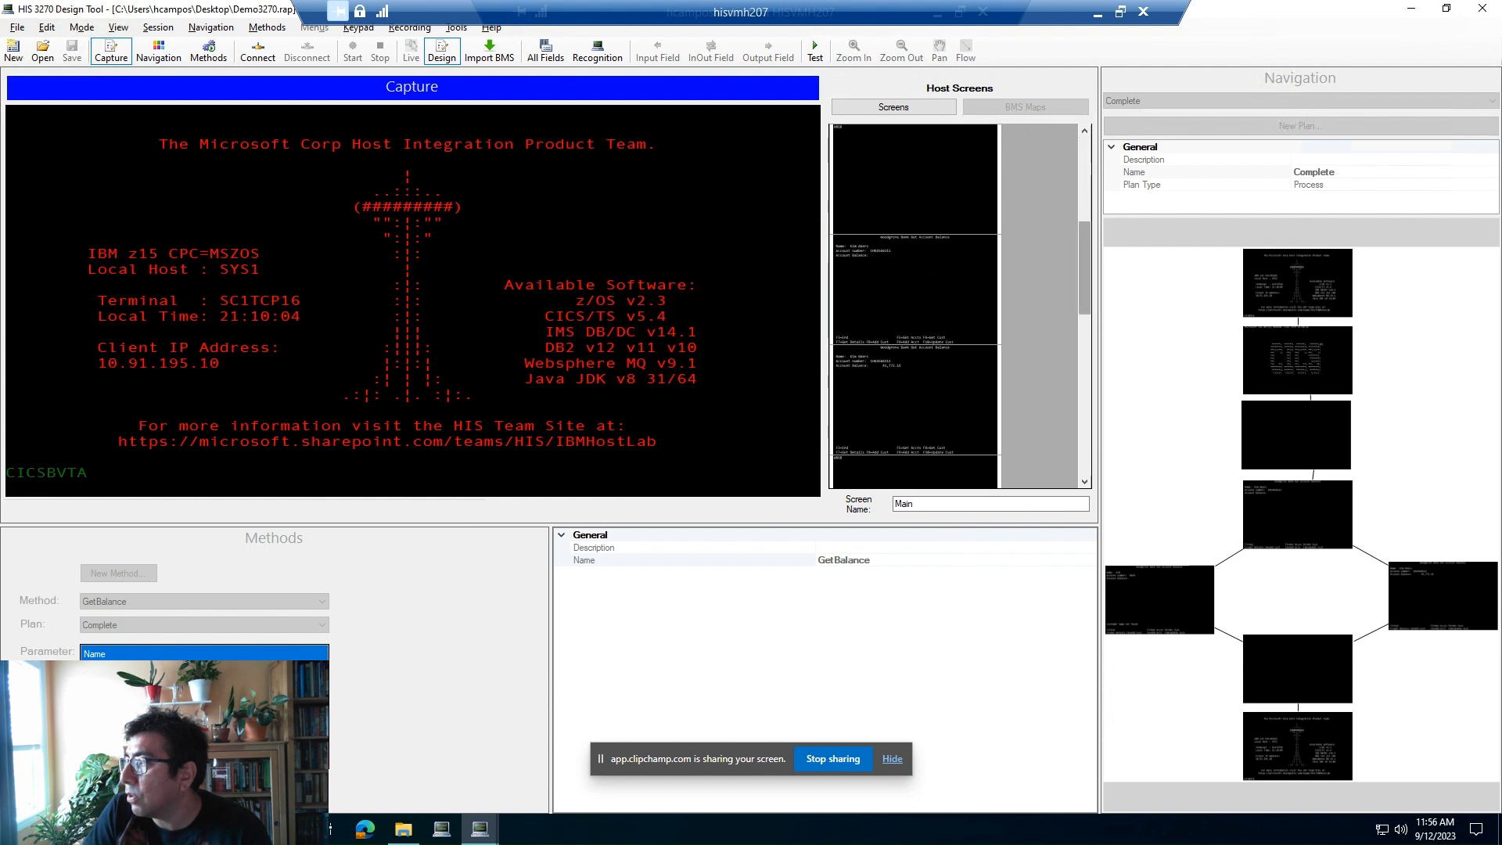
- View the Woodgrove host screen and inspect the WoodgroveOK screen's settings in the Complete navigation plan
{"action": "left_click", "coordinate": [915, 290]}
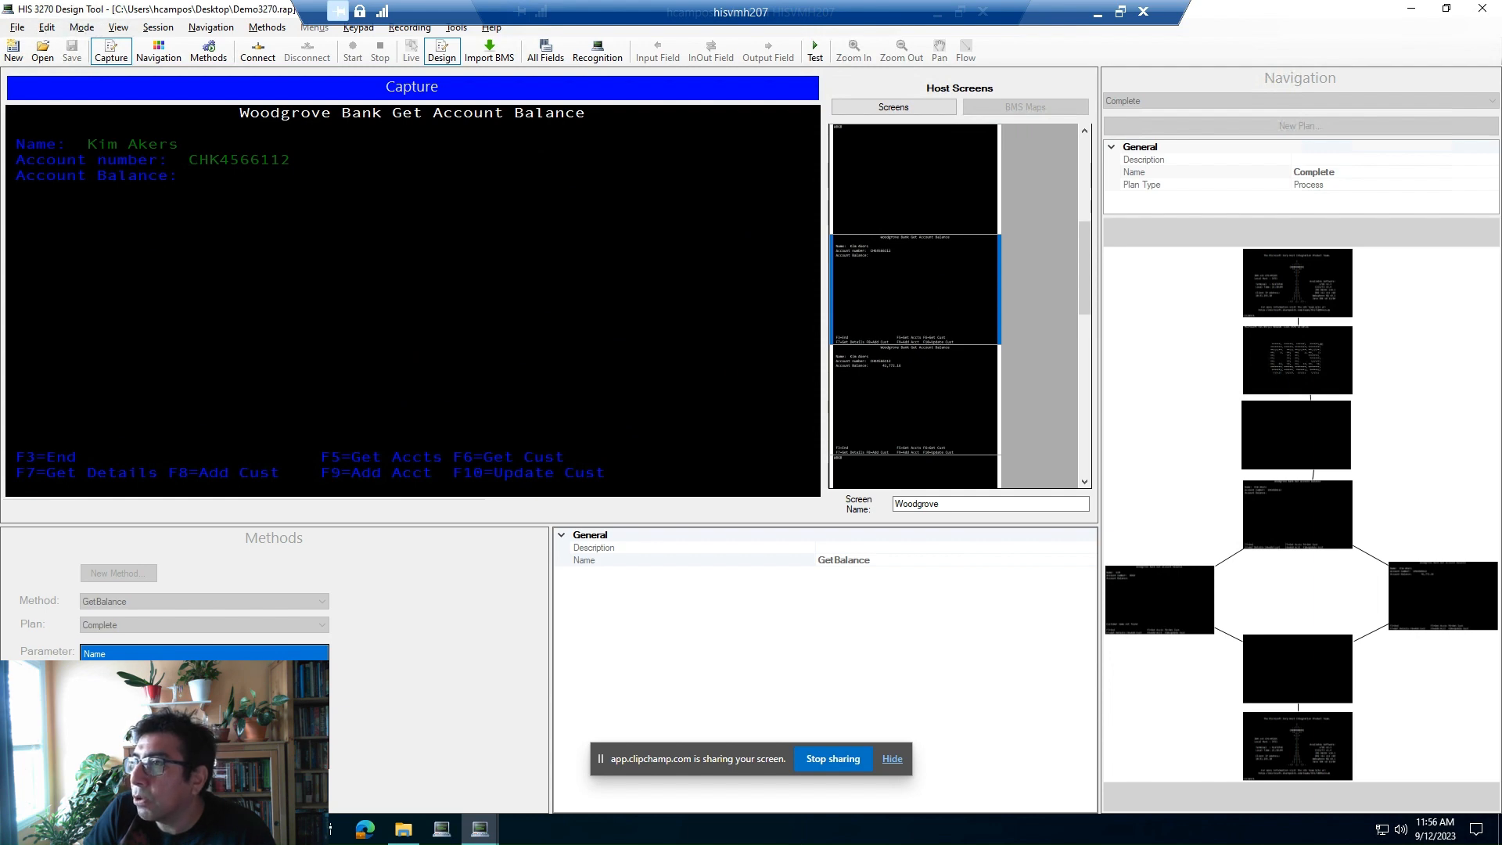
{"action": "left_click", "coordinate": [158, 51]}
{"action": "left_click", "coordinate": [1442, 595]}
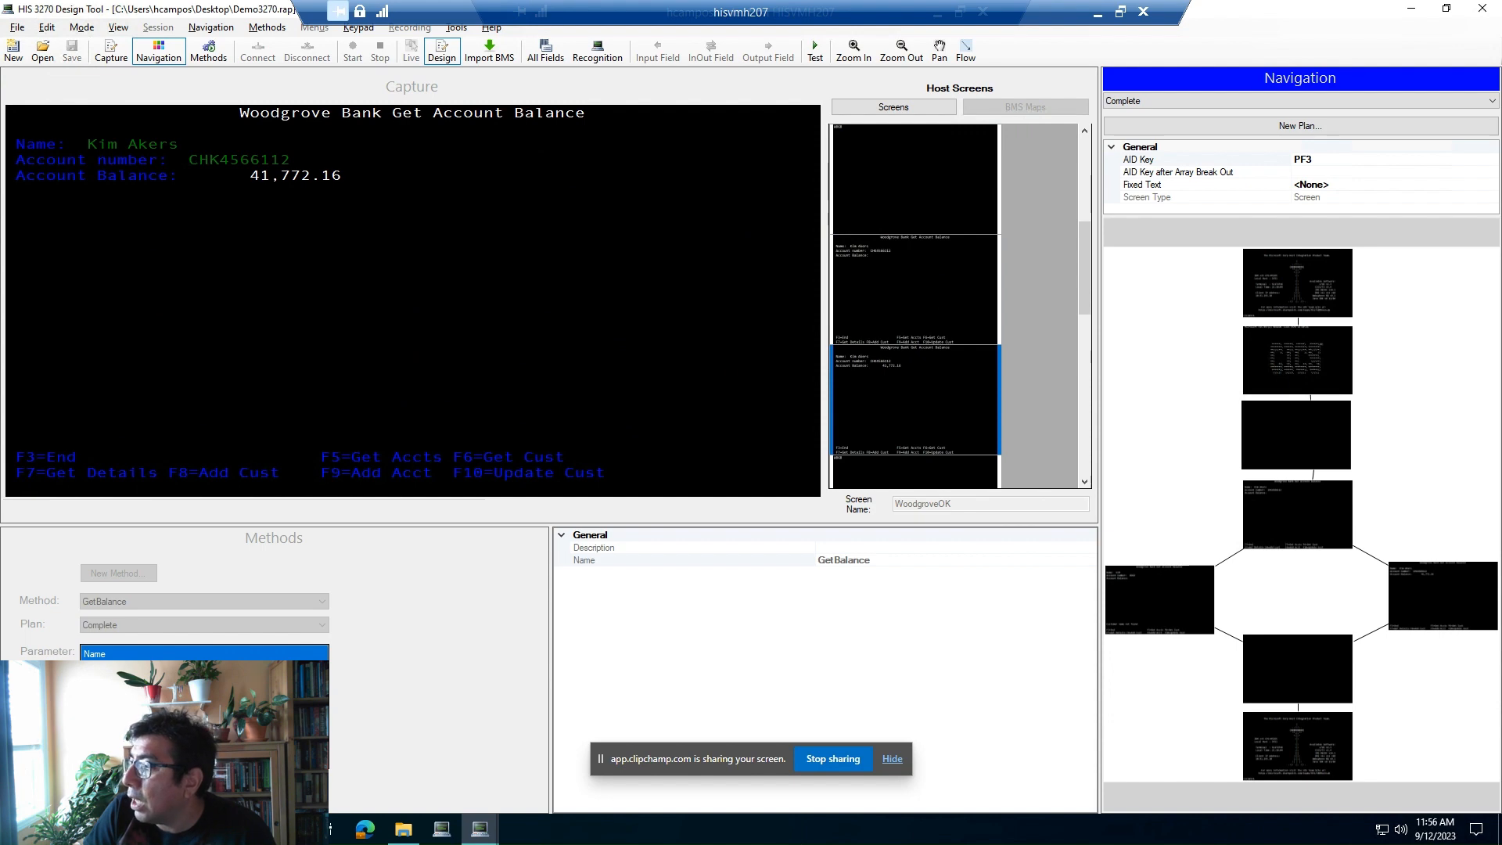
- Inspect the Complete plan's navigation settings for the Woodgrove_Fail screen, the Empty screen below it and the closing Main screen
{"action": "left_click", "coordinate": [1159, 599]}
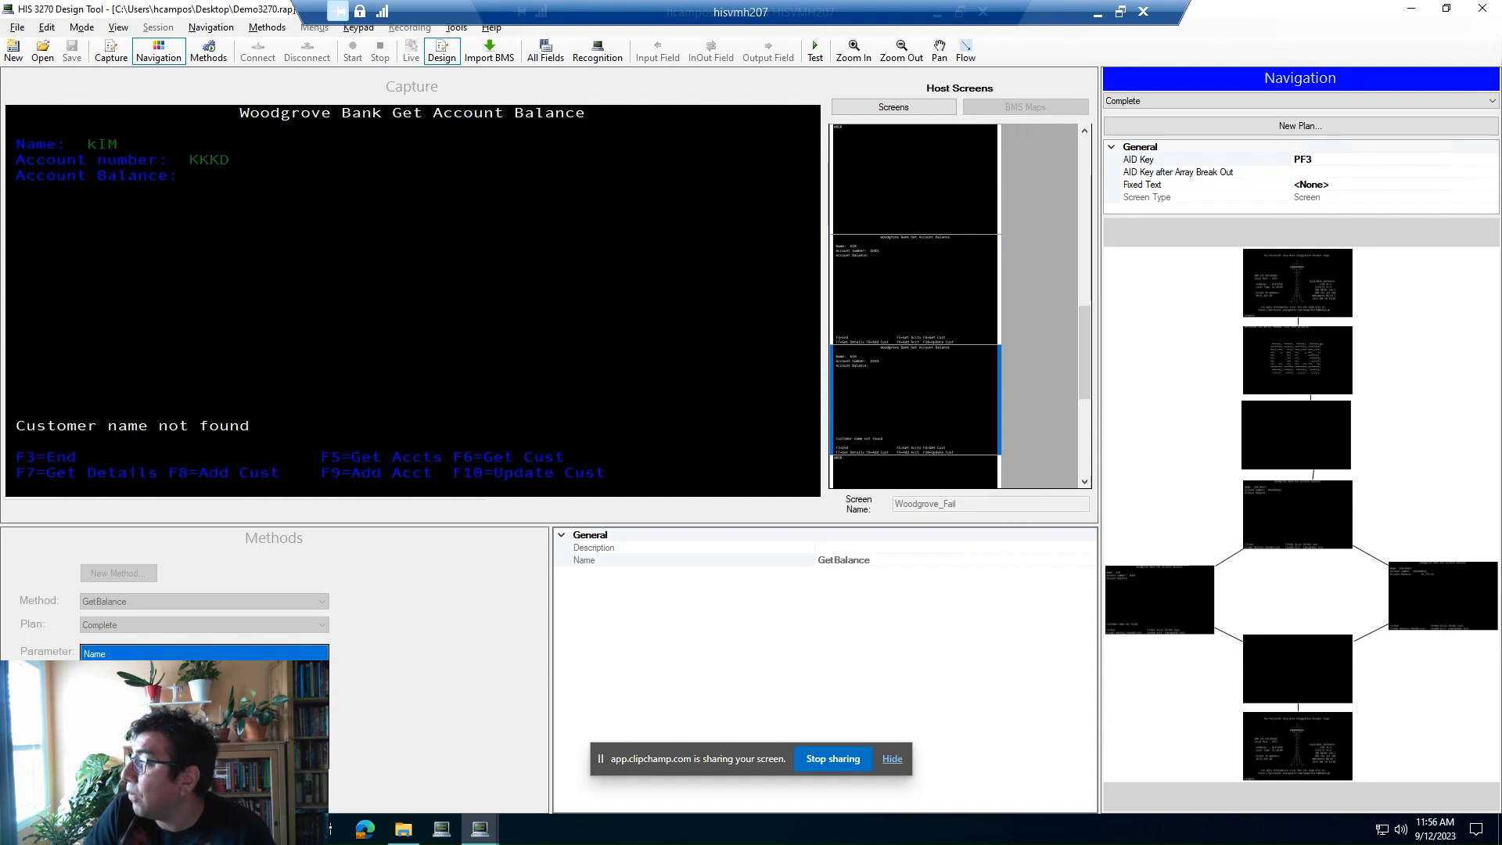
{"action": "left_click", "coordinate": [1296, 669]}
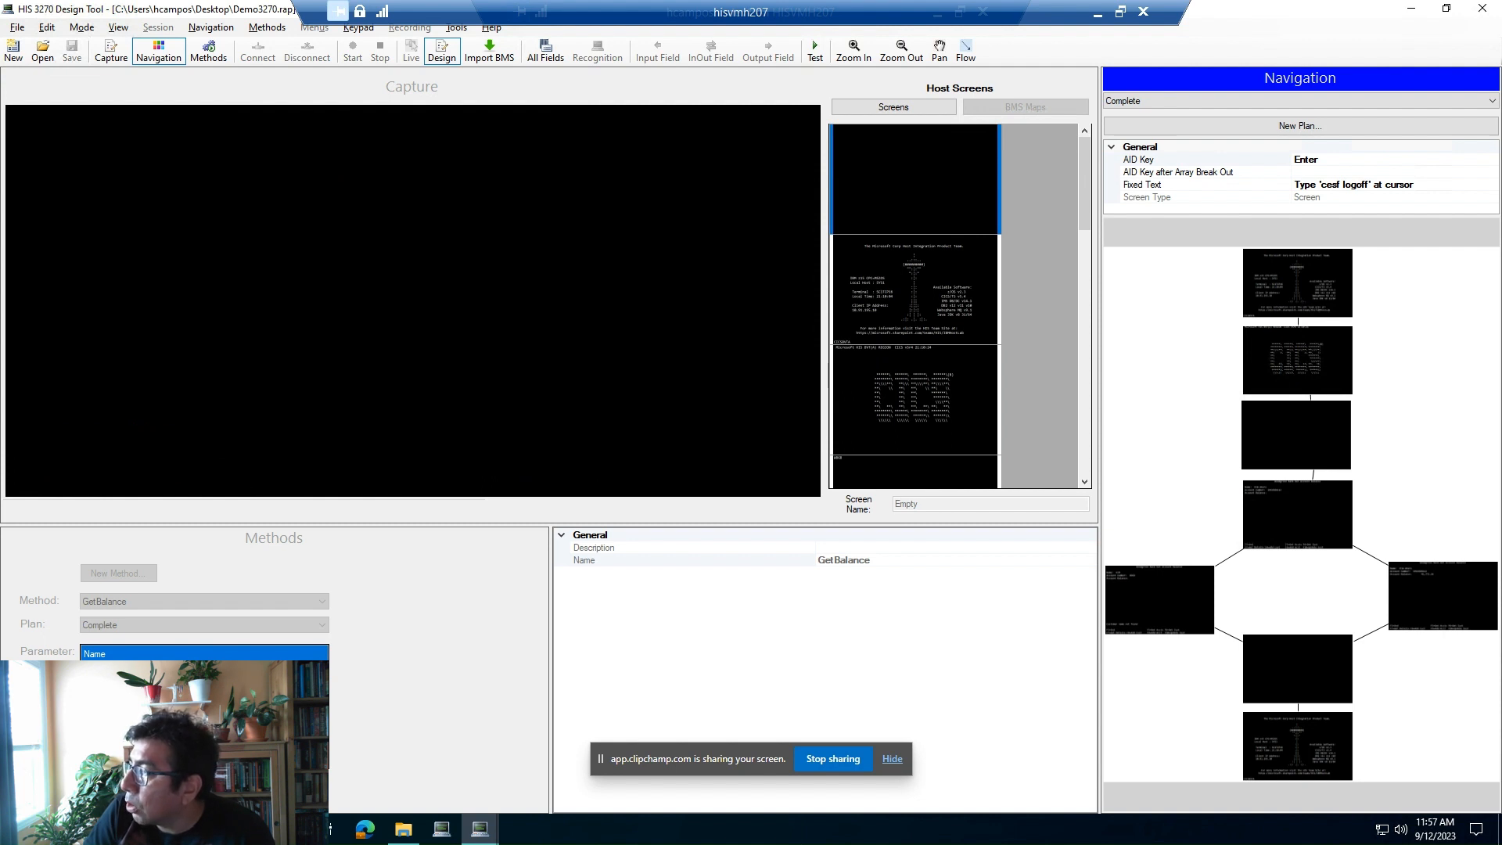
{"action": "left_click", "coordinate": [1297, 745]}
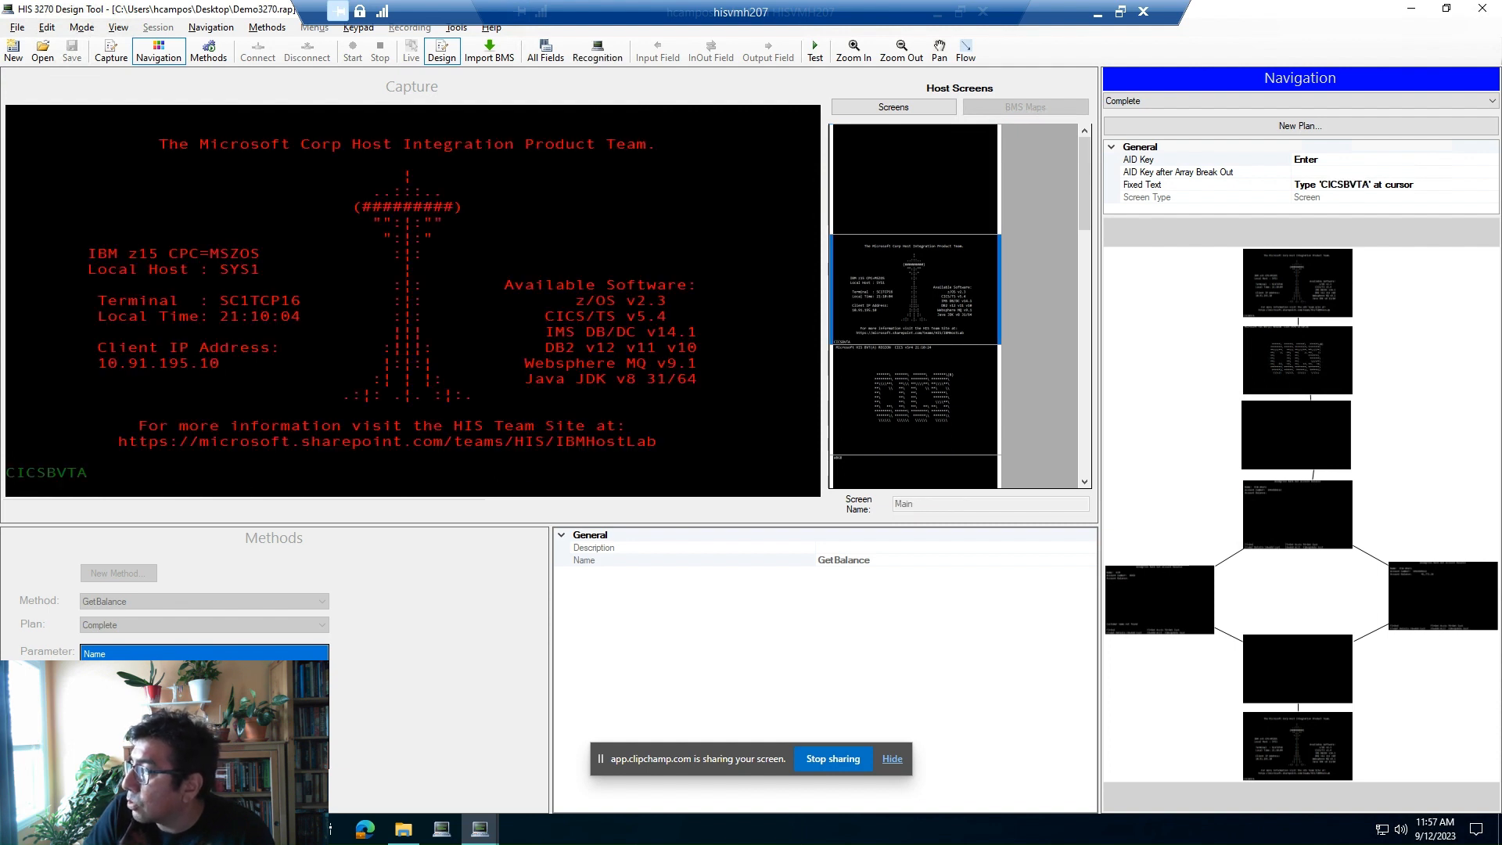
- Inspect the navigation settings of the CICS, first Empty and Woodgrove host screens, checking the available keypad keys as well
{"action": "left_click", "coordinate": [914, 399]}
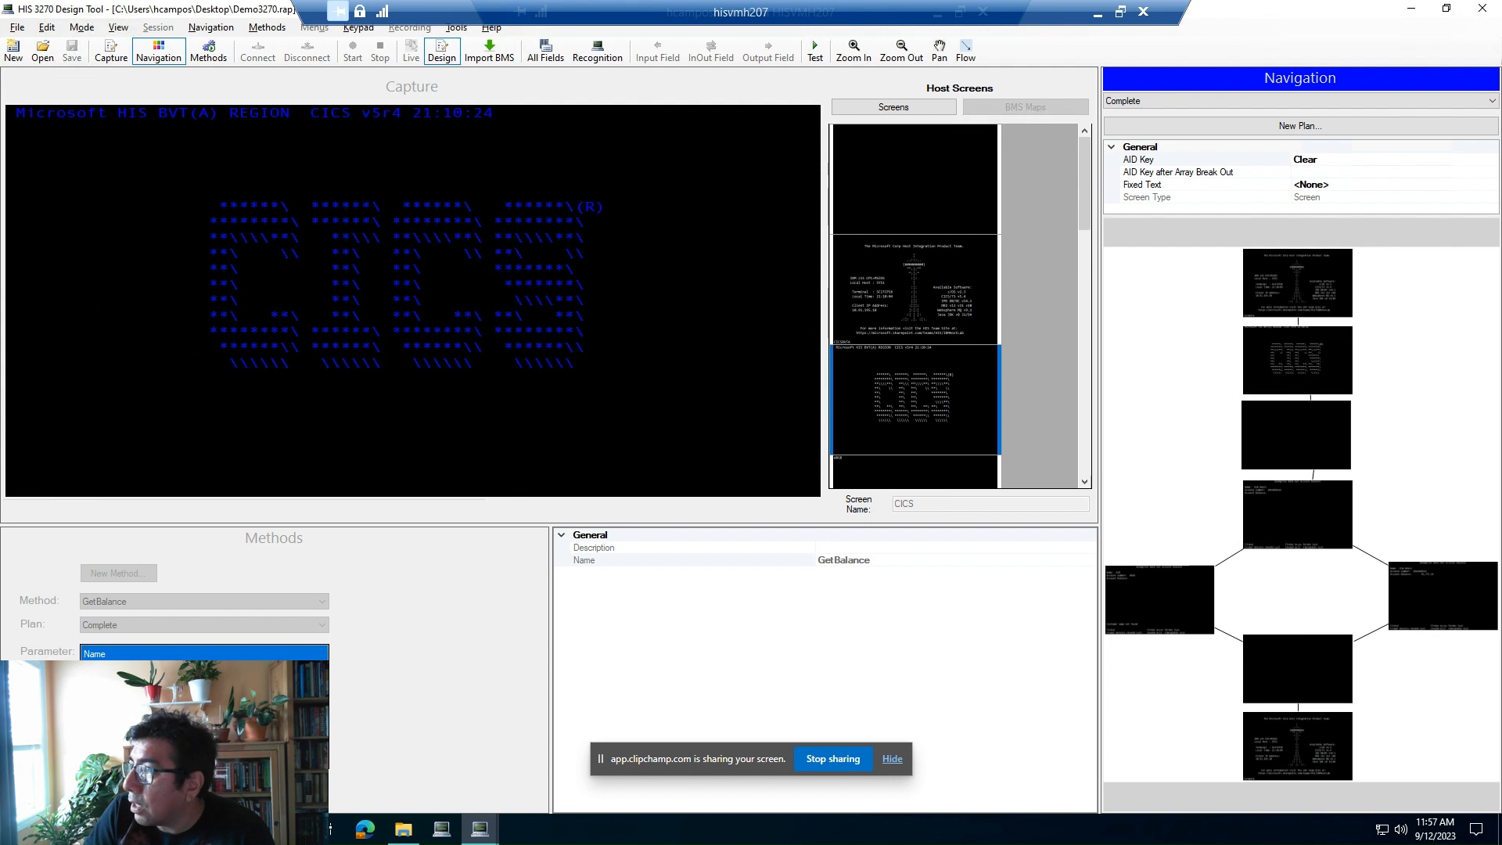
{"action": "key", "text": "alt+k"}
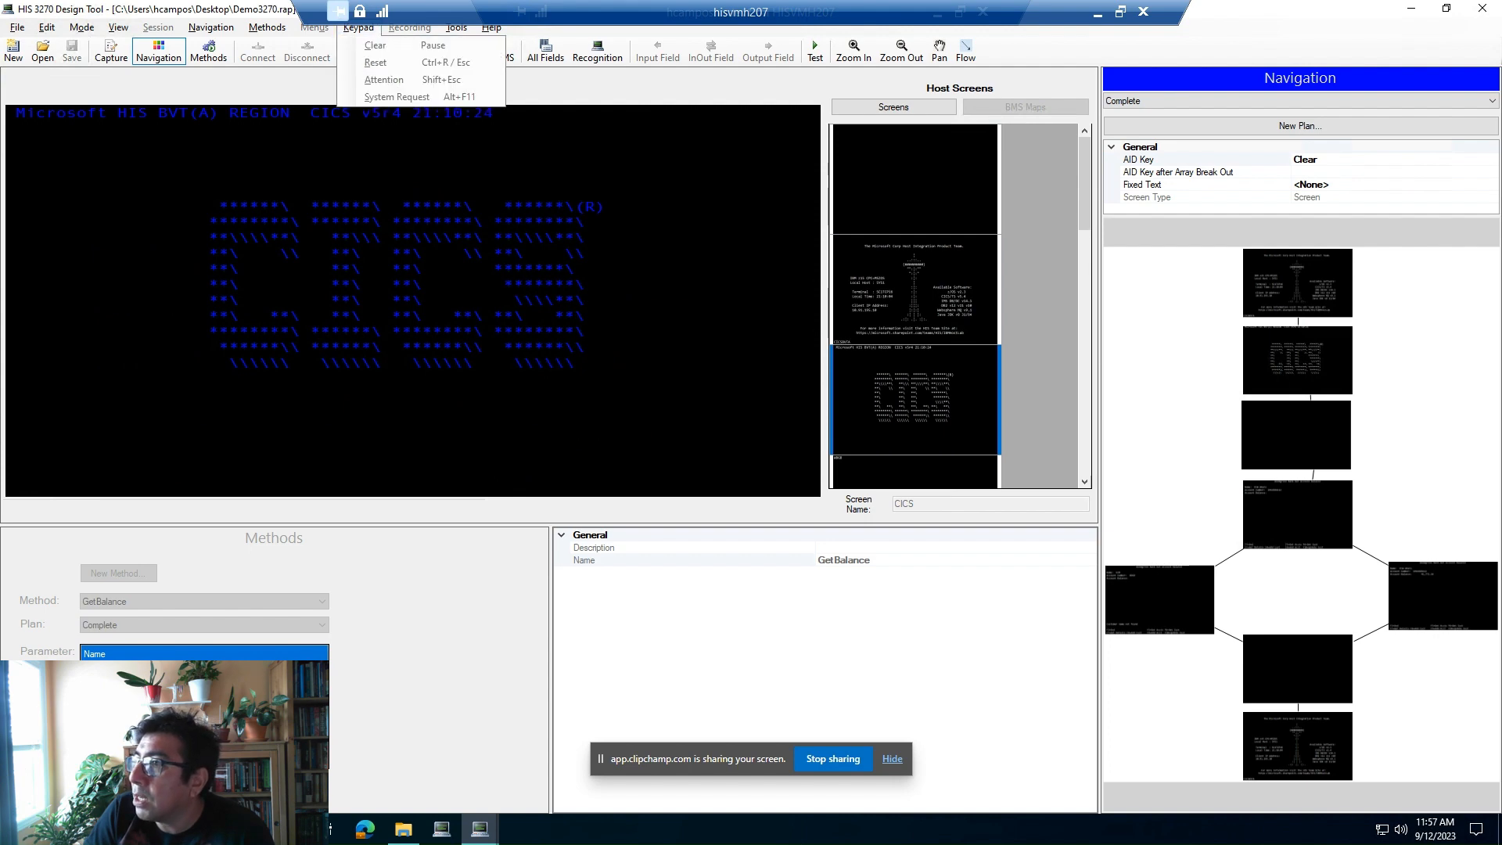
{"action": "key", "text": "Escape"}
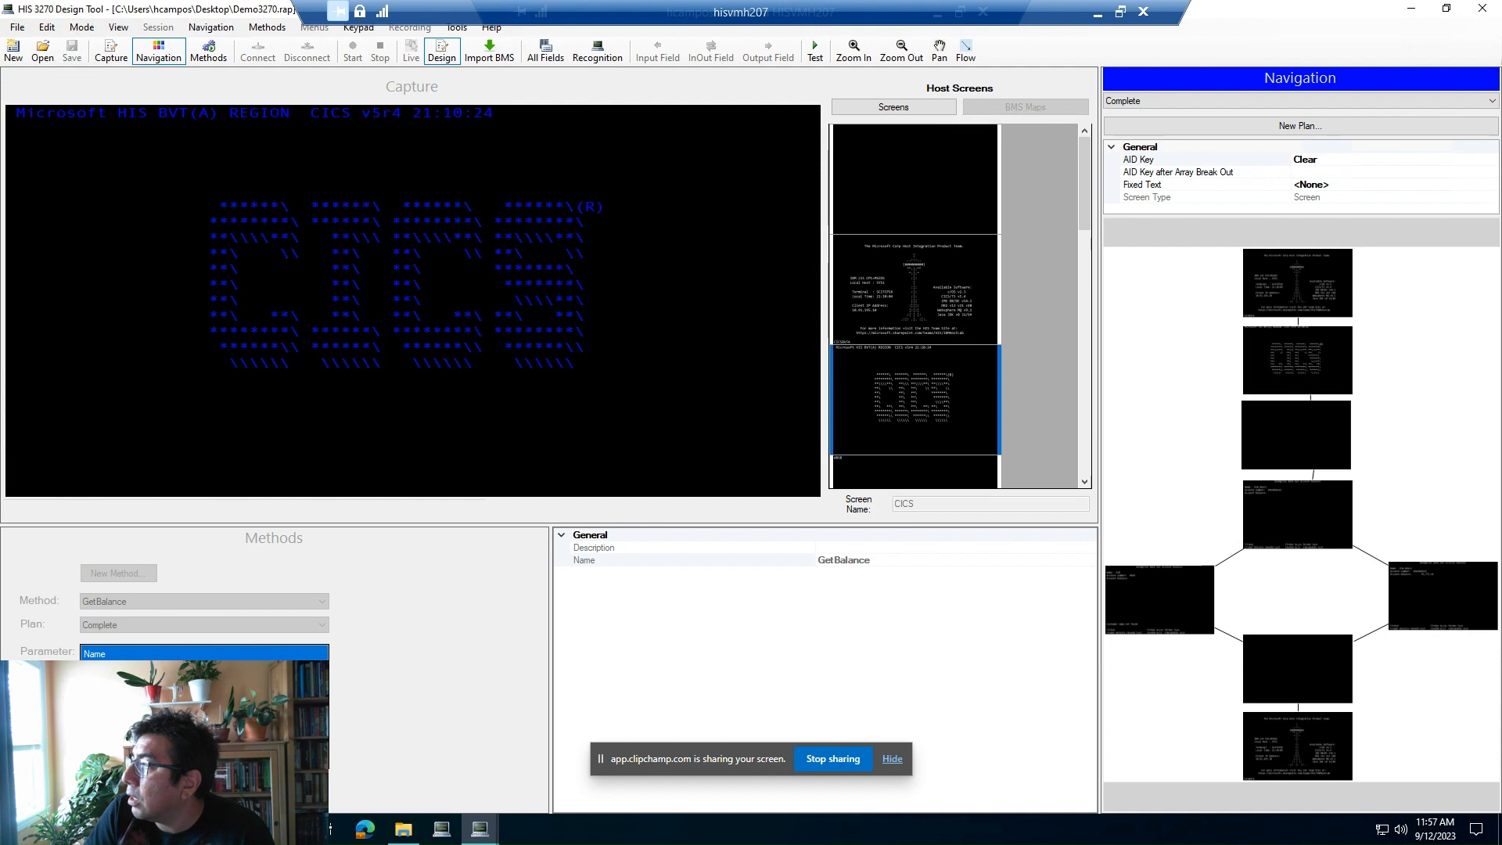
{"action": "left_click", "coordinate": [914, 179]}
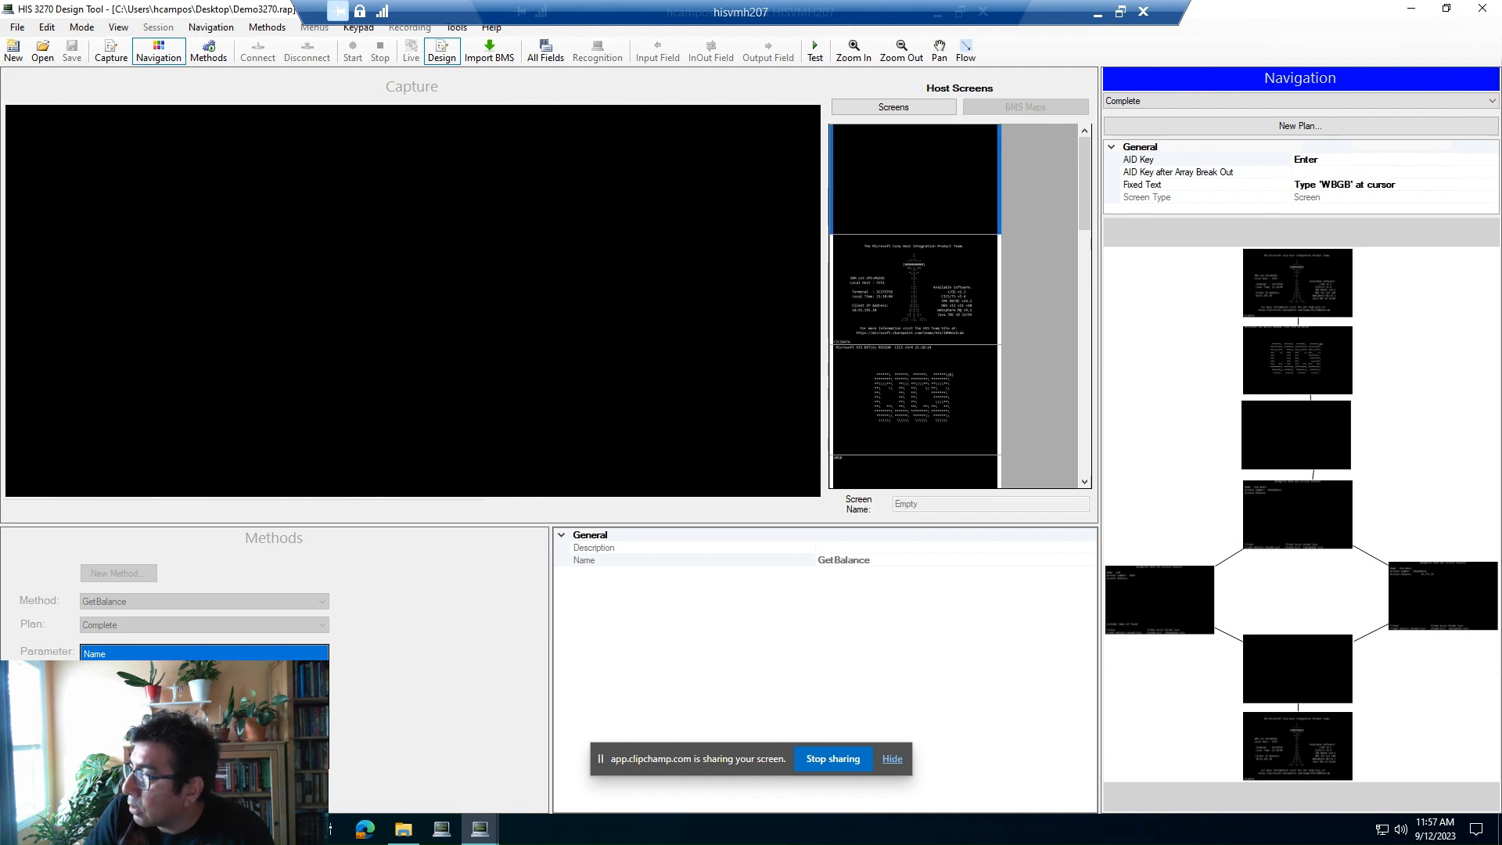
{"action": "left_click", "coordinate": [914, 398]}
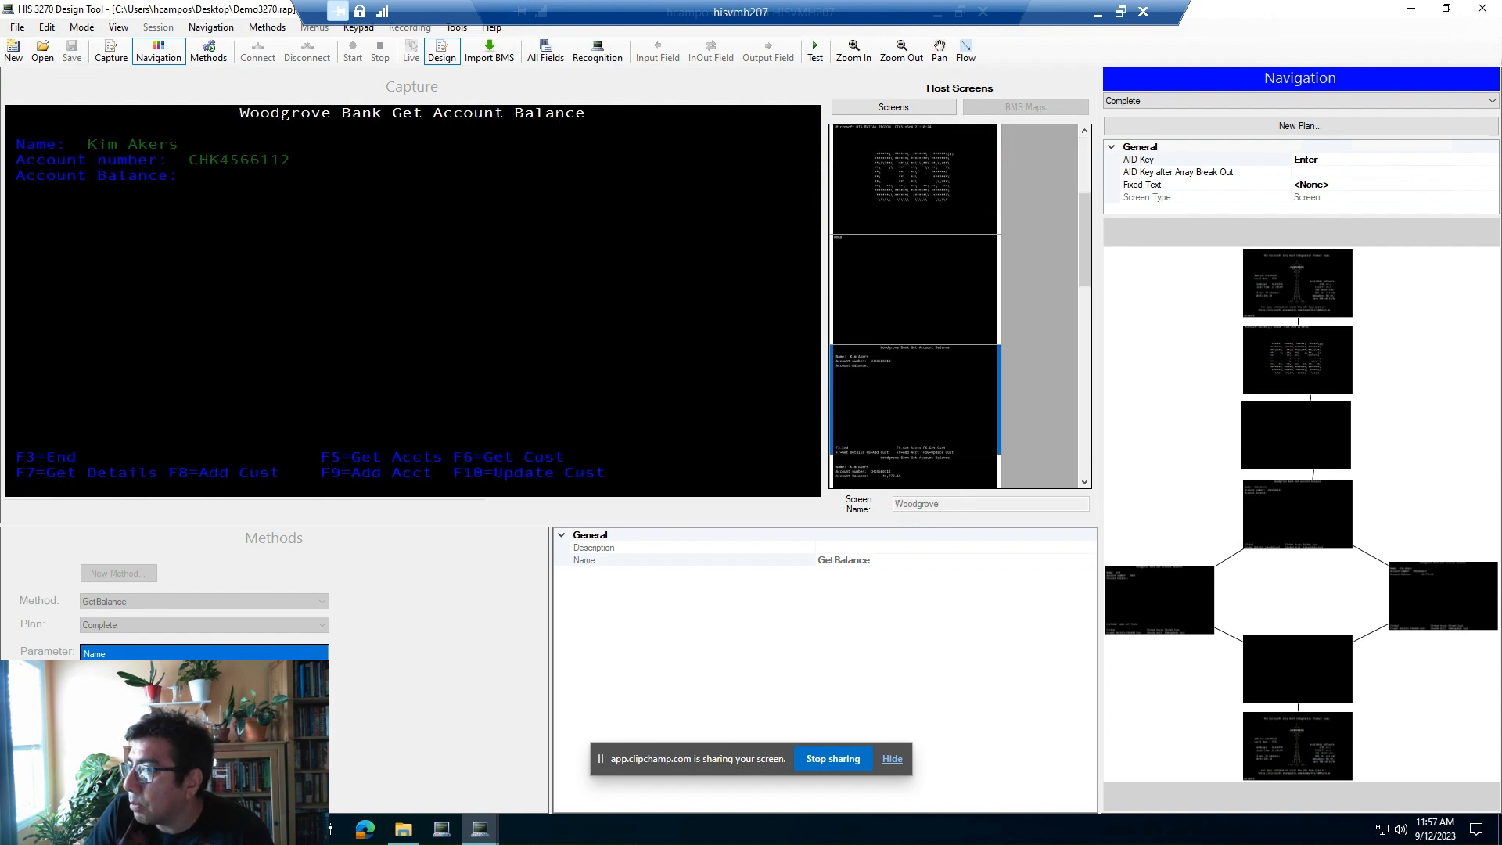
- Switch to method design and review the properties of GetBalance's Name, Account, Balance and errordescription parameters
{"action": "left_click", "coordinate": [208, 50]}
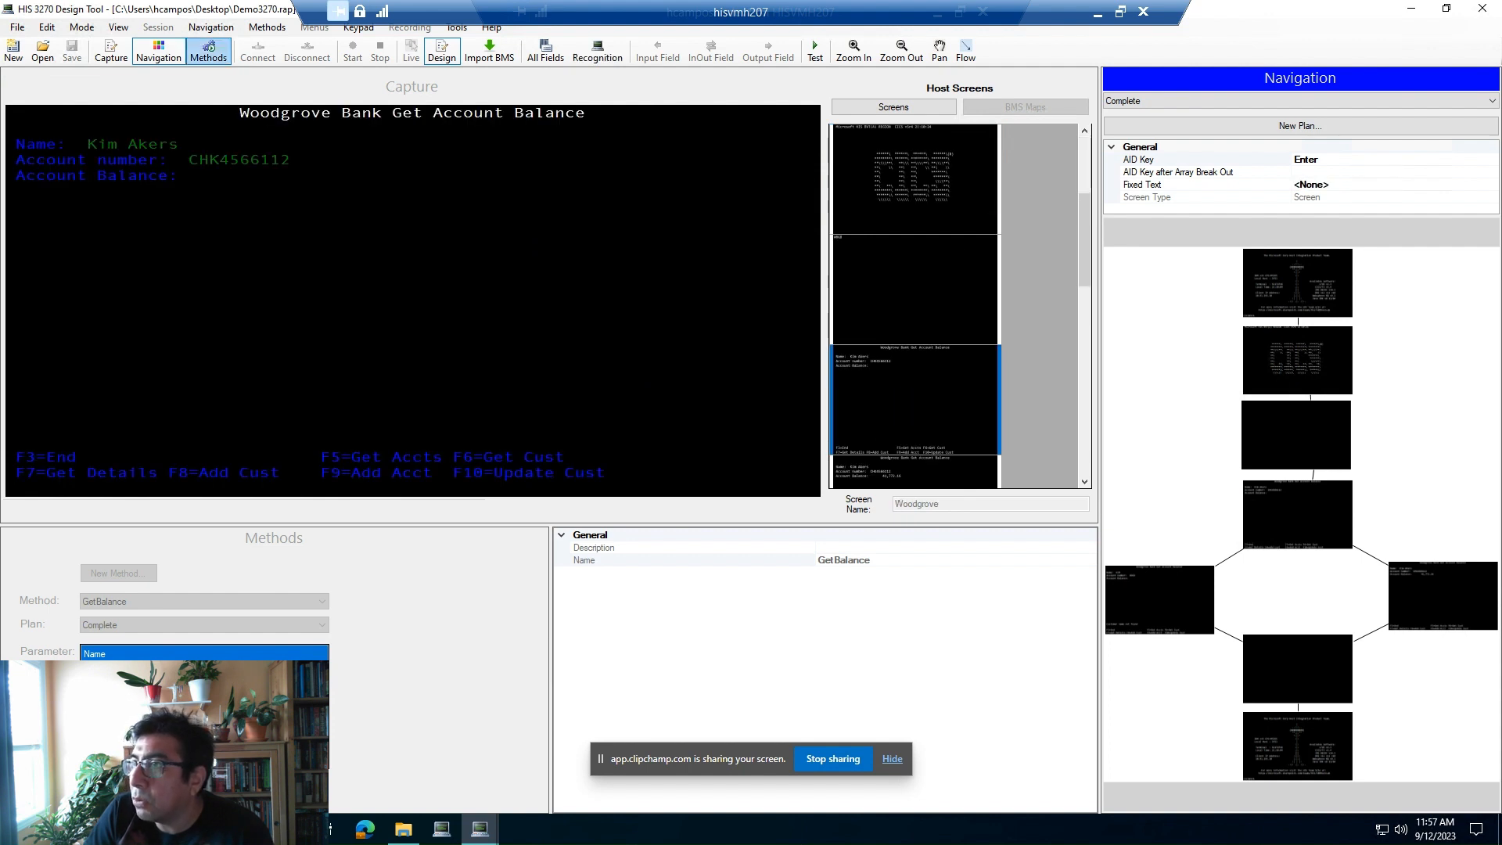
{"action": "left_click", "coordinate": [105, 668]}
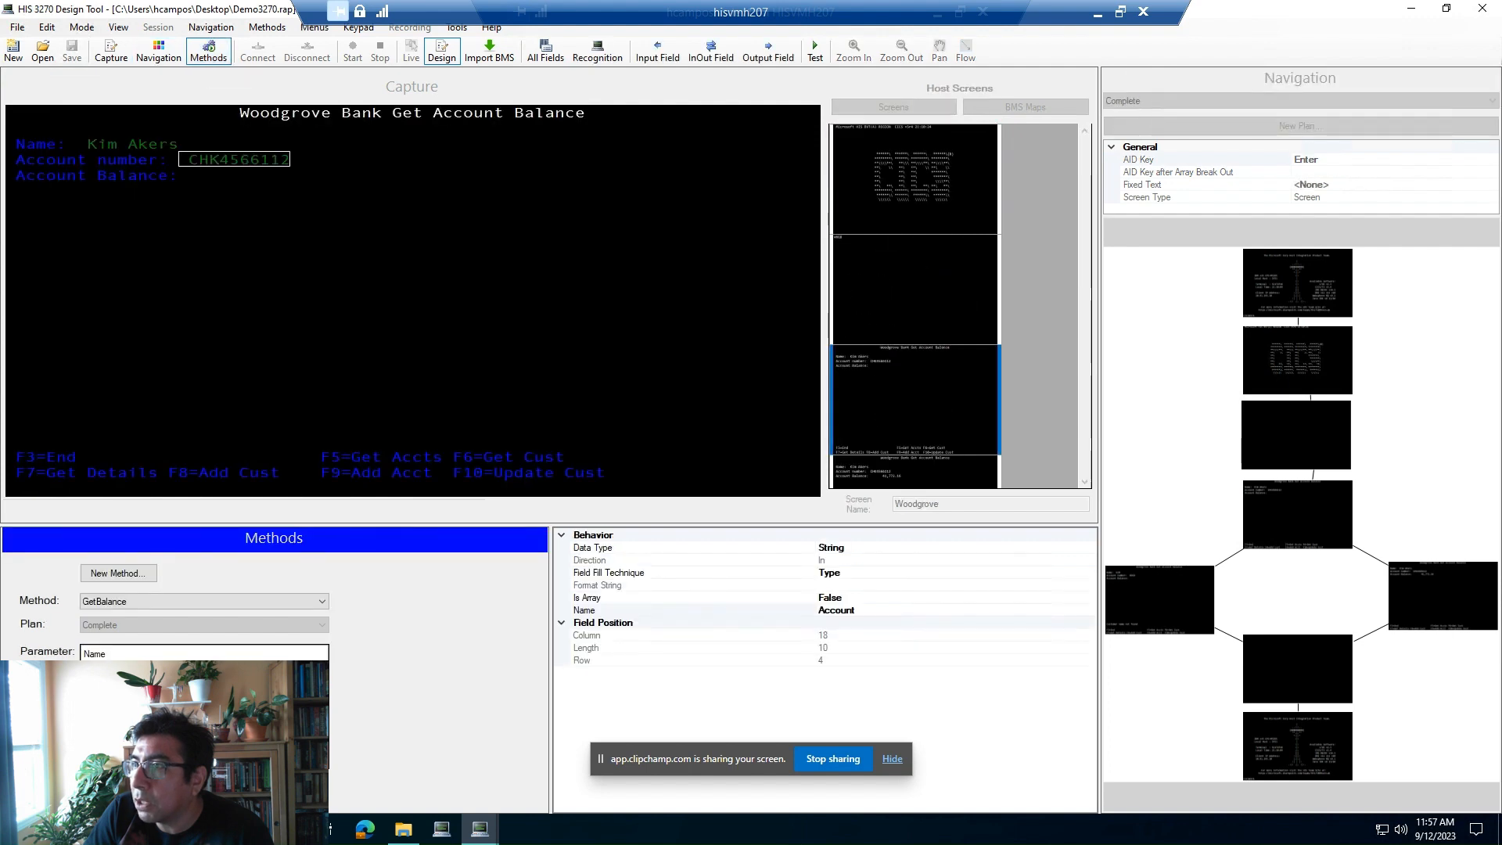
{"action": "left_click", "coordinate": [106, 654]}
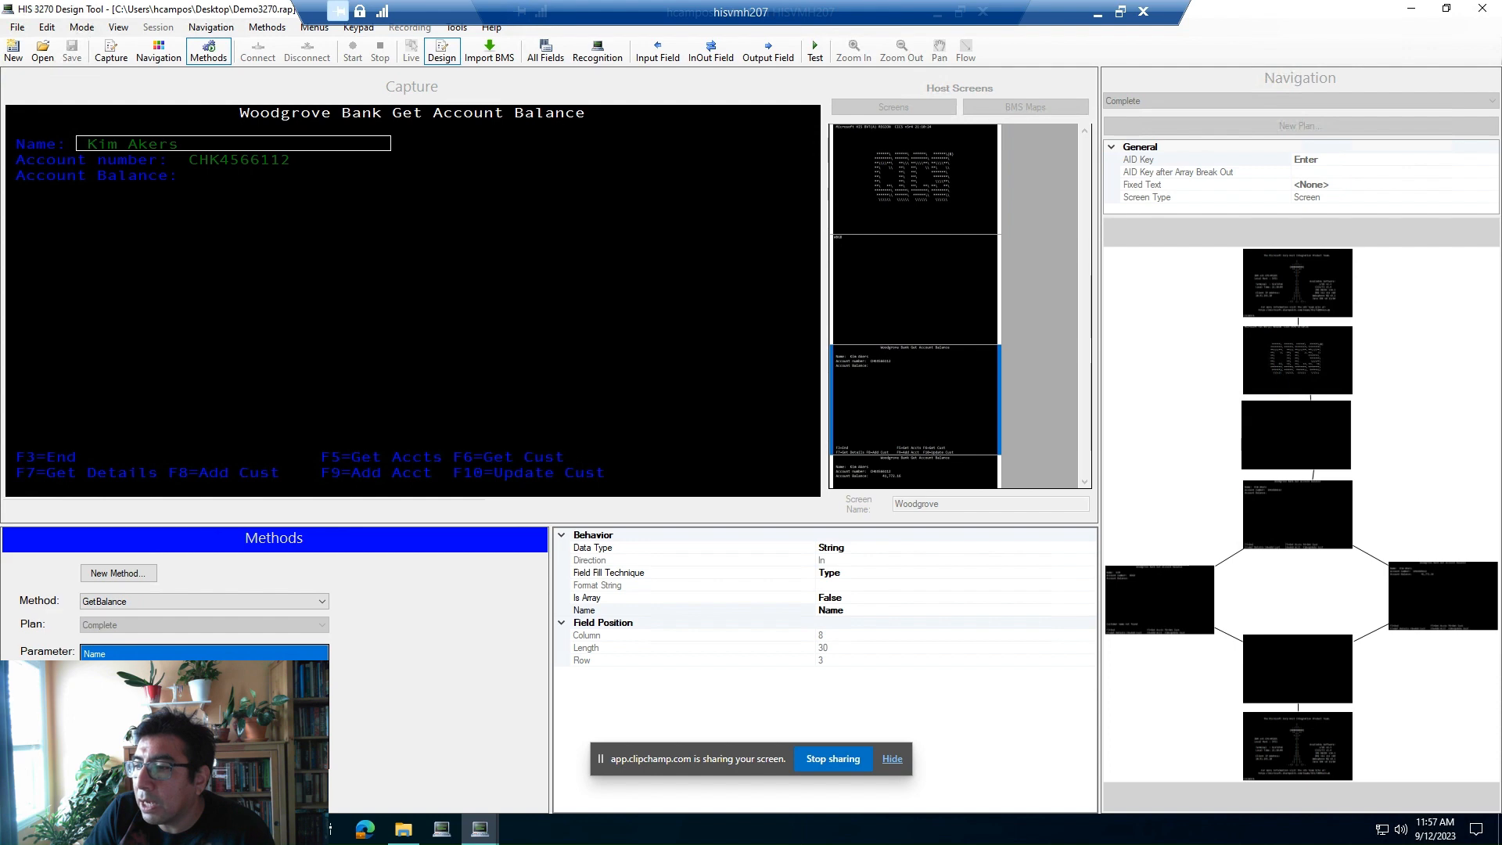
{"action": "left_click", "coordinate": [105, 666]}
{"action": "left_click", "coordinate": [106, 679]}
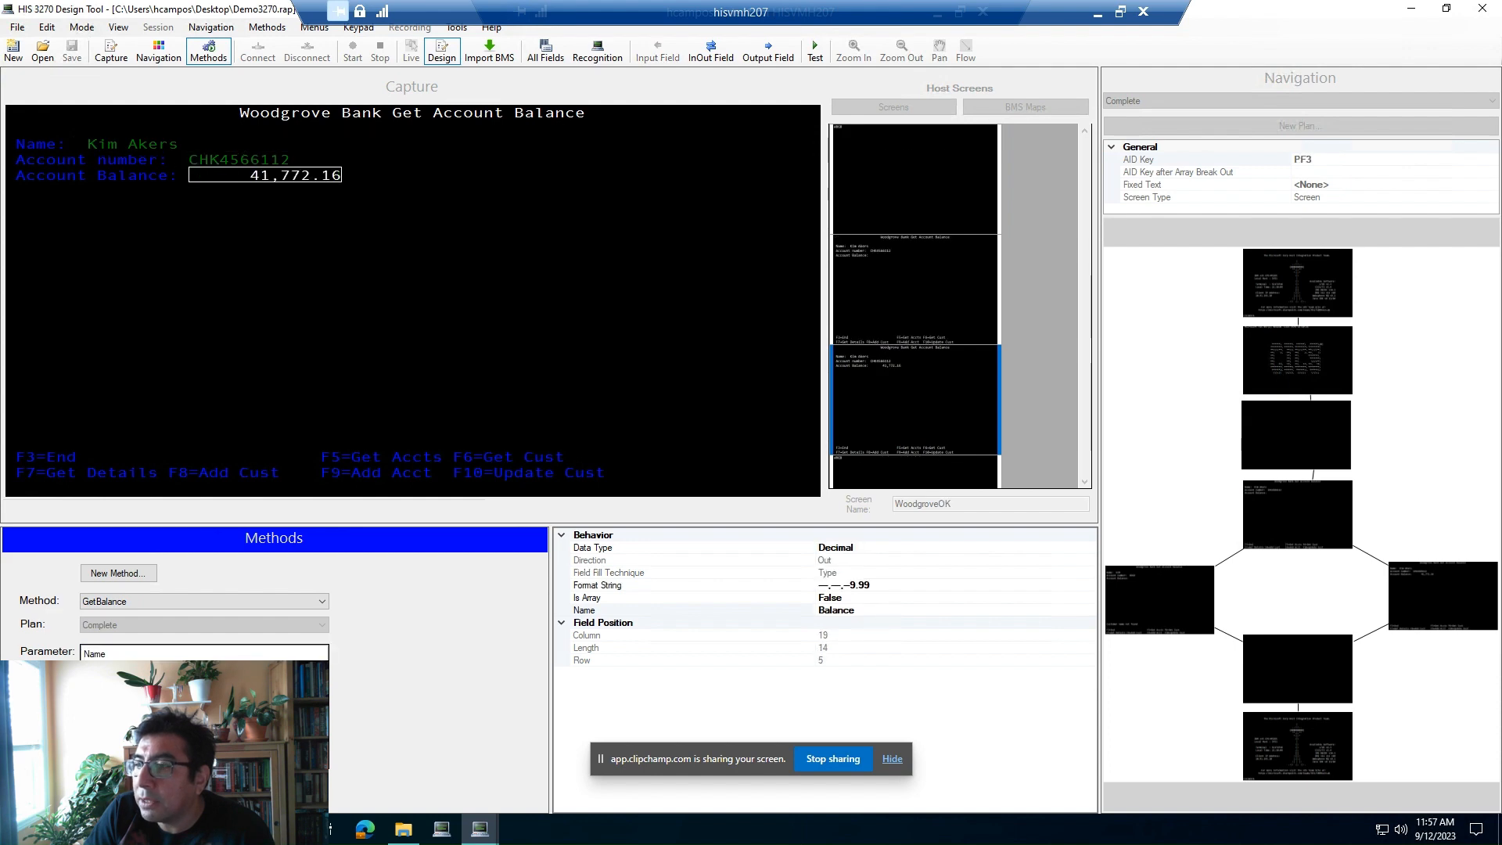
{"action": "left_click", "coordinate": [105, 692]}
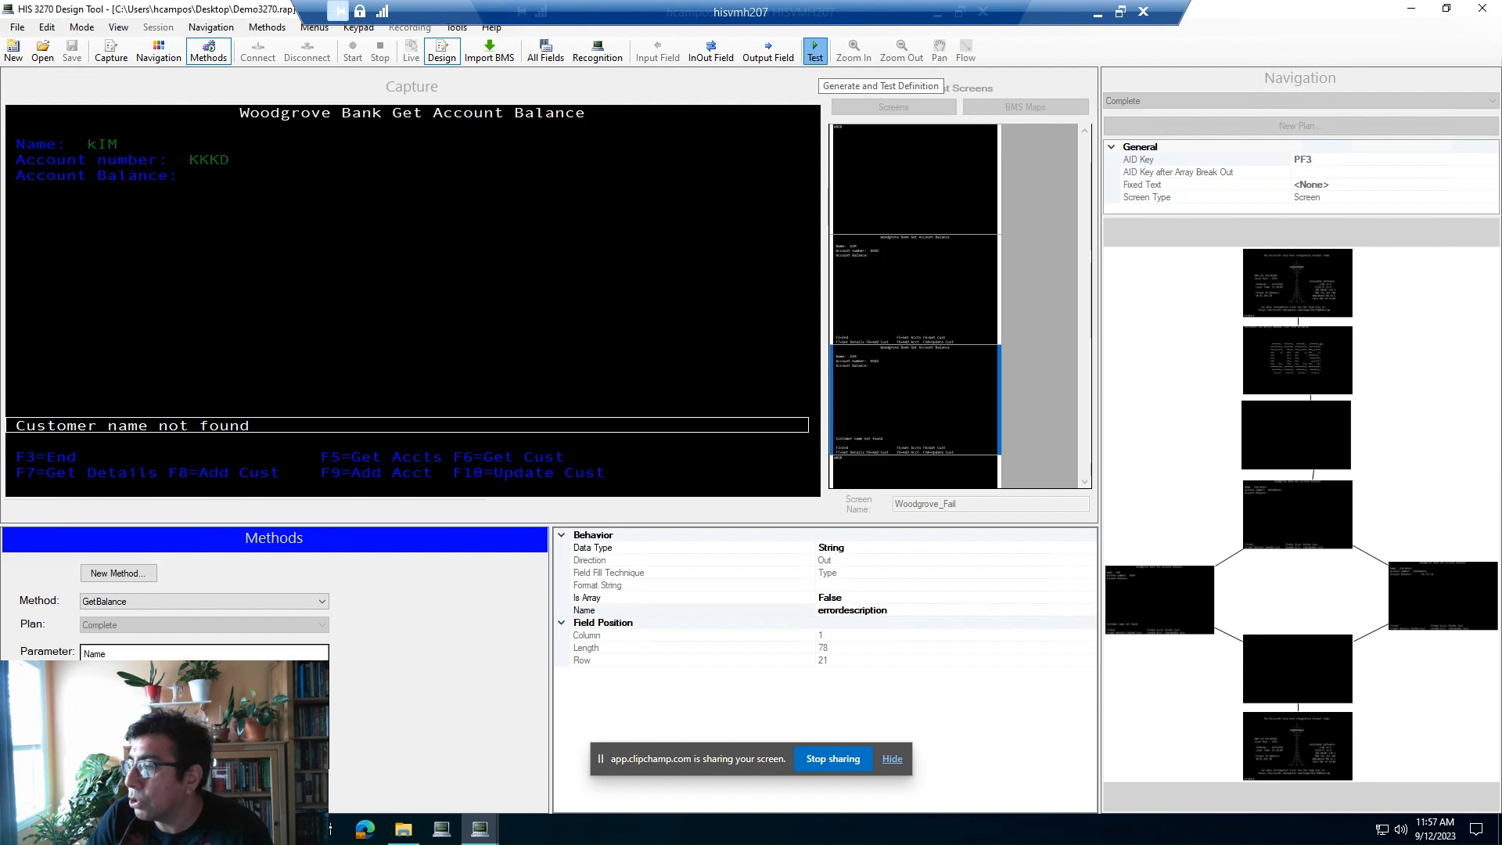
- Generate and test the GetBalance definition, entering the customer's full name and the account number as input parameter values
{"action": "left_click", "coordinate": [814, 52]}
{"action": "left_click", "coordinate": [744, 282]}
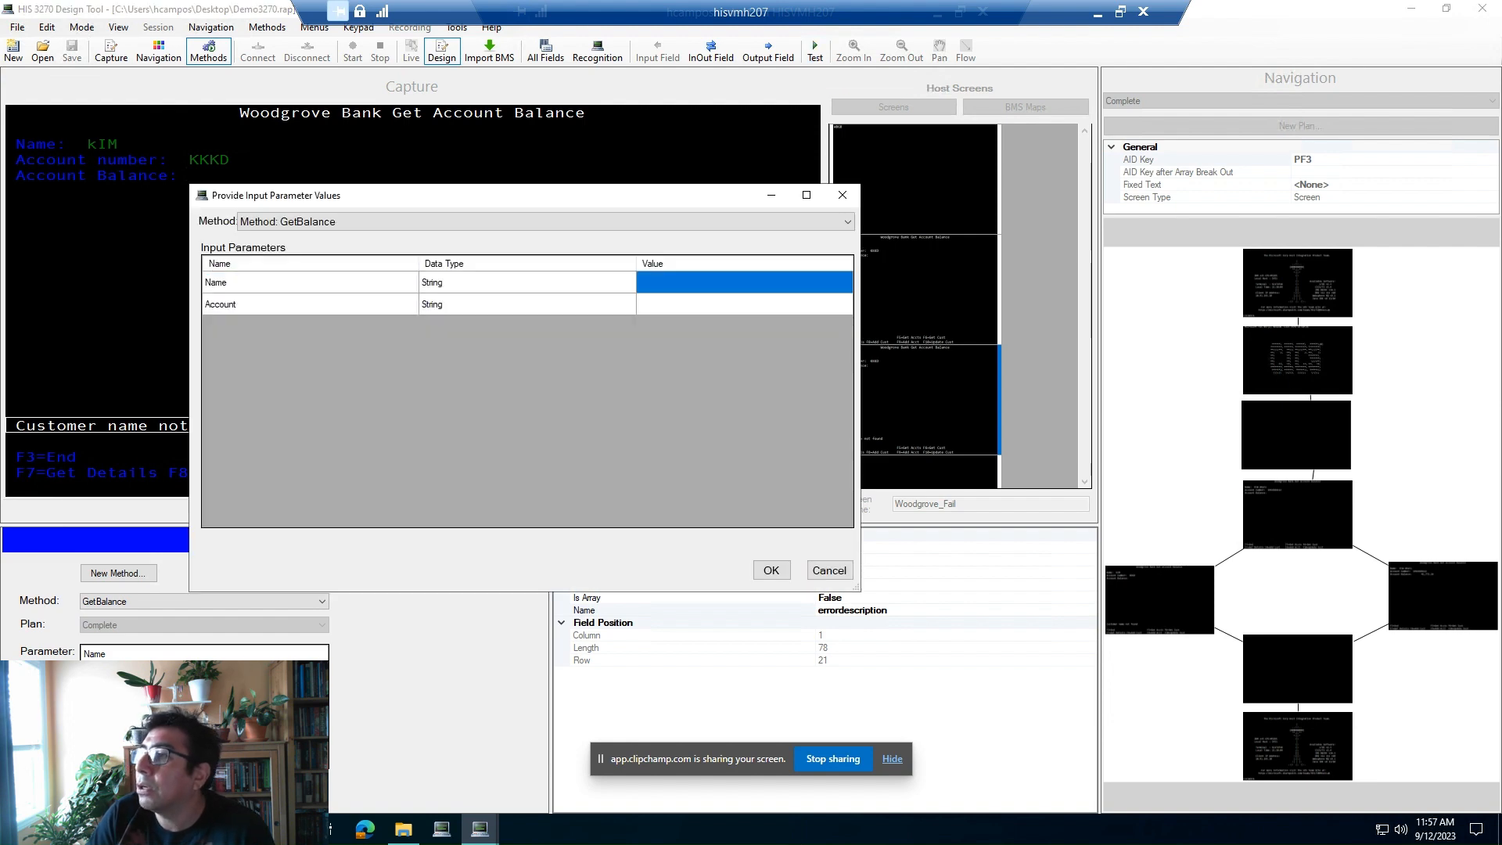
{"action": "left_click", "coordinate": [744, 282]}
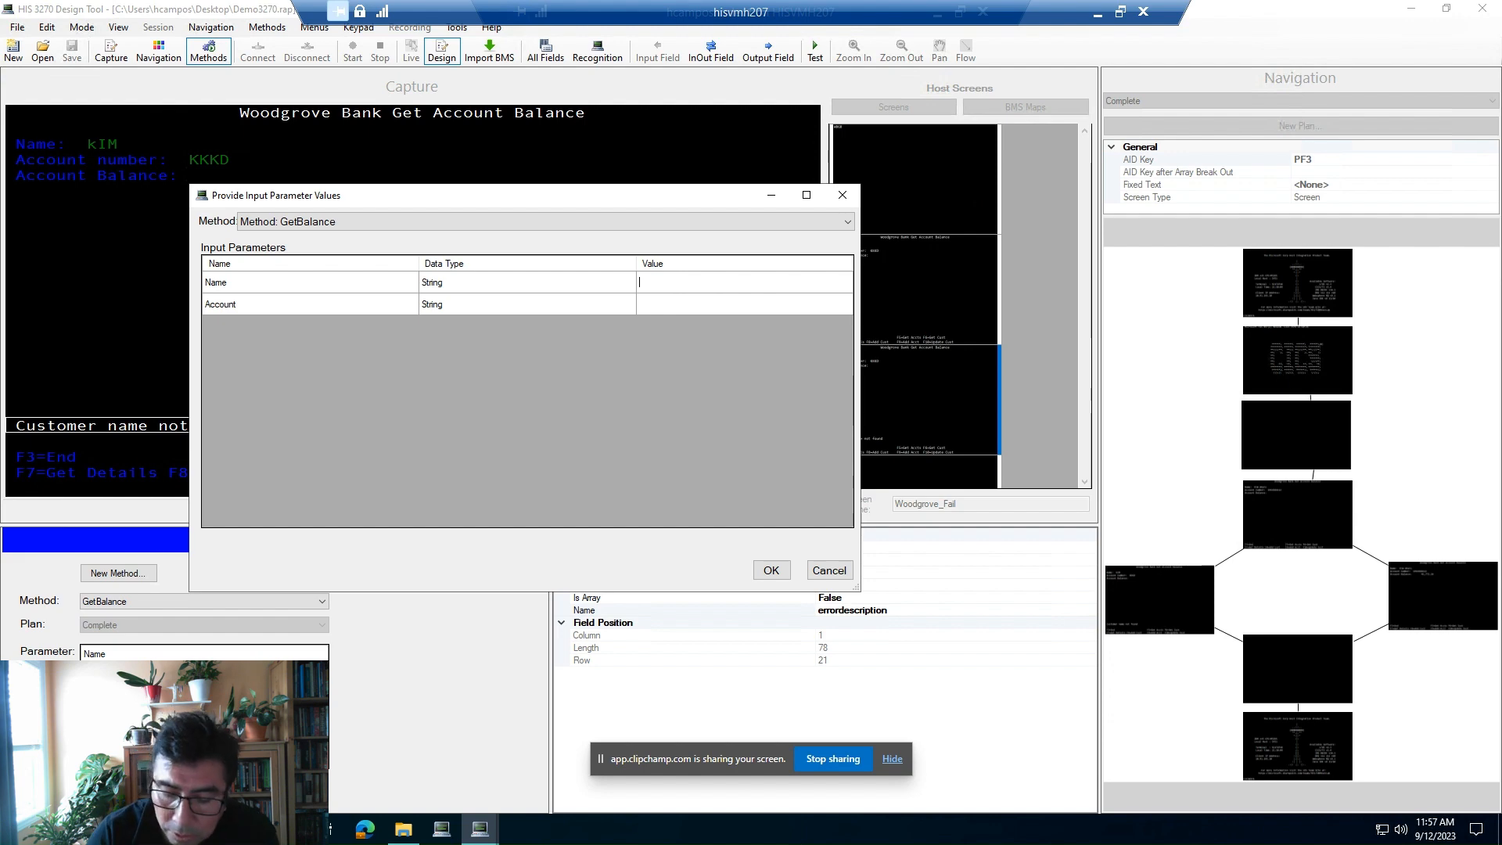
{"action": "type", "text": "Kim A"}
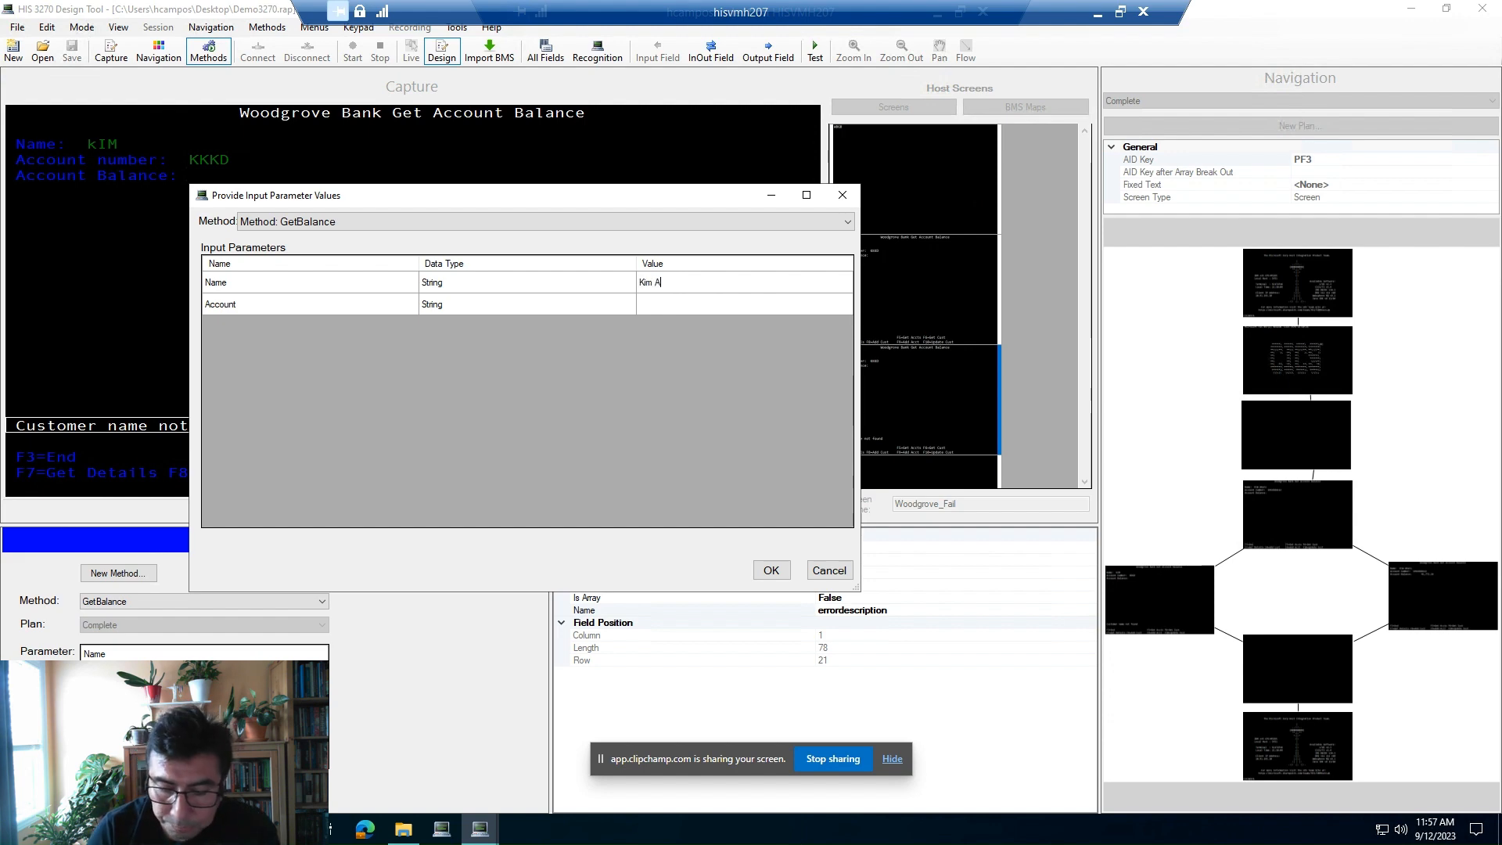
{"action": "type", "text": "kers"}
{"action": "key", "text": "Tab"}
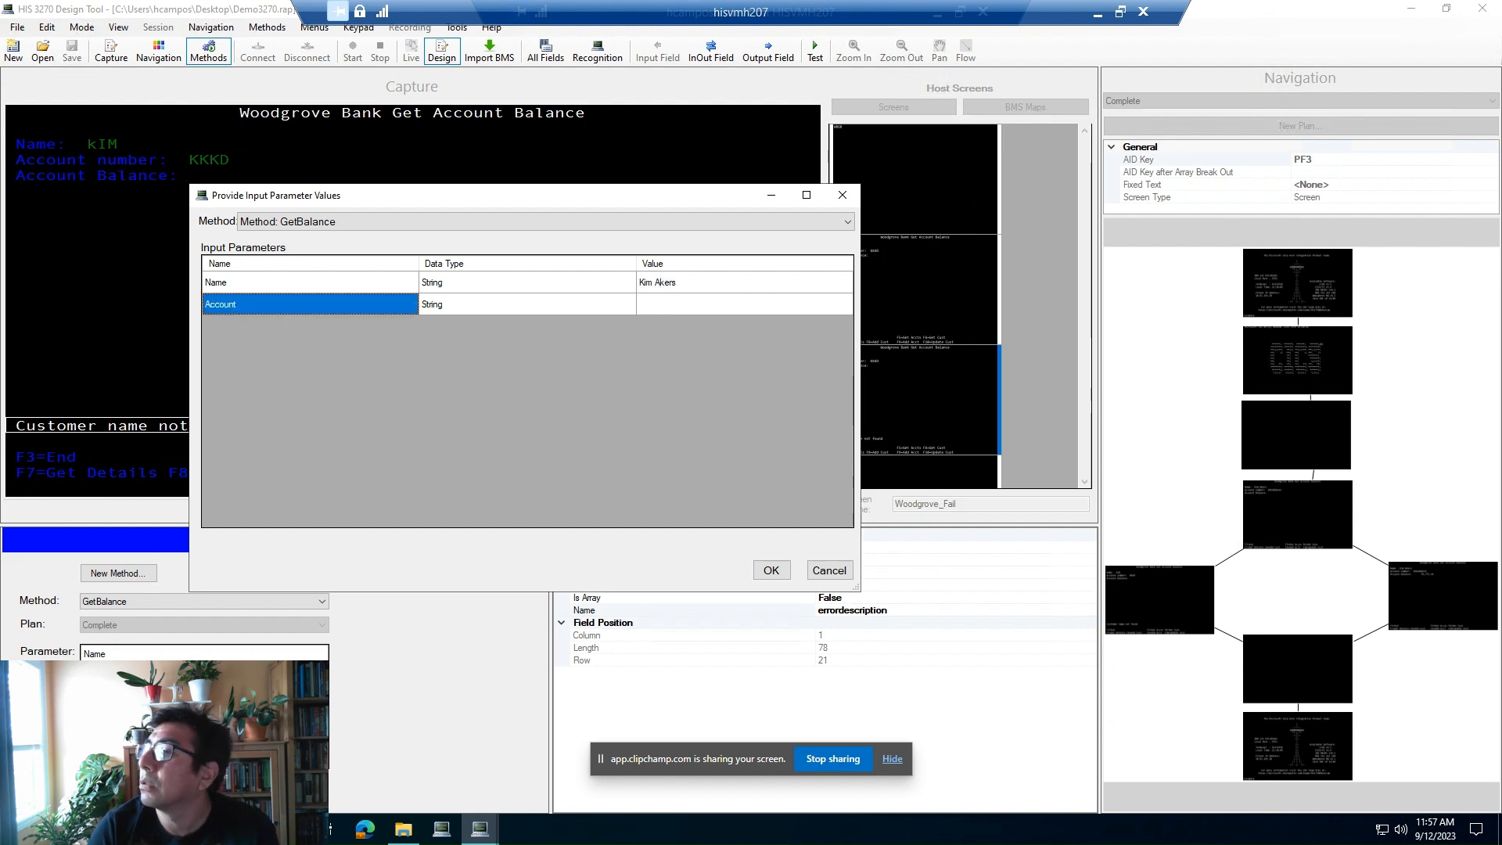
{"action": "key", "text": "Tab"}
{"action": "key", "text": "Tab"}
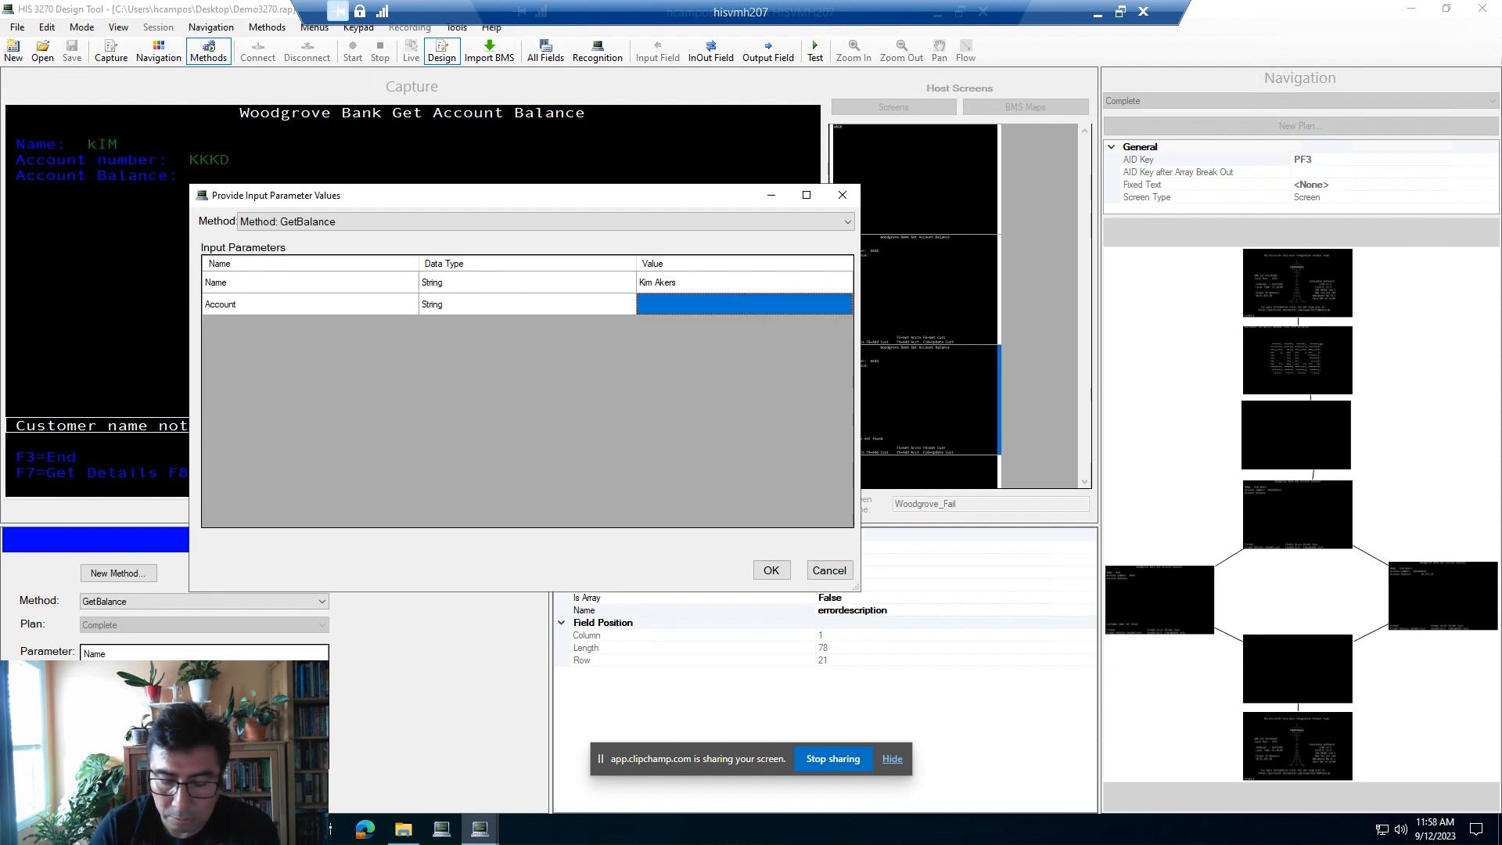
{"action": "type", "text": "CHK"}
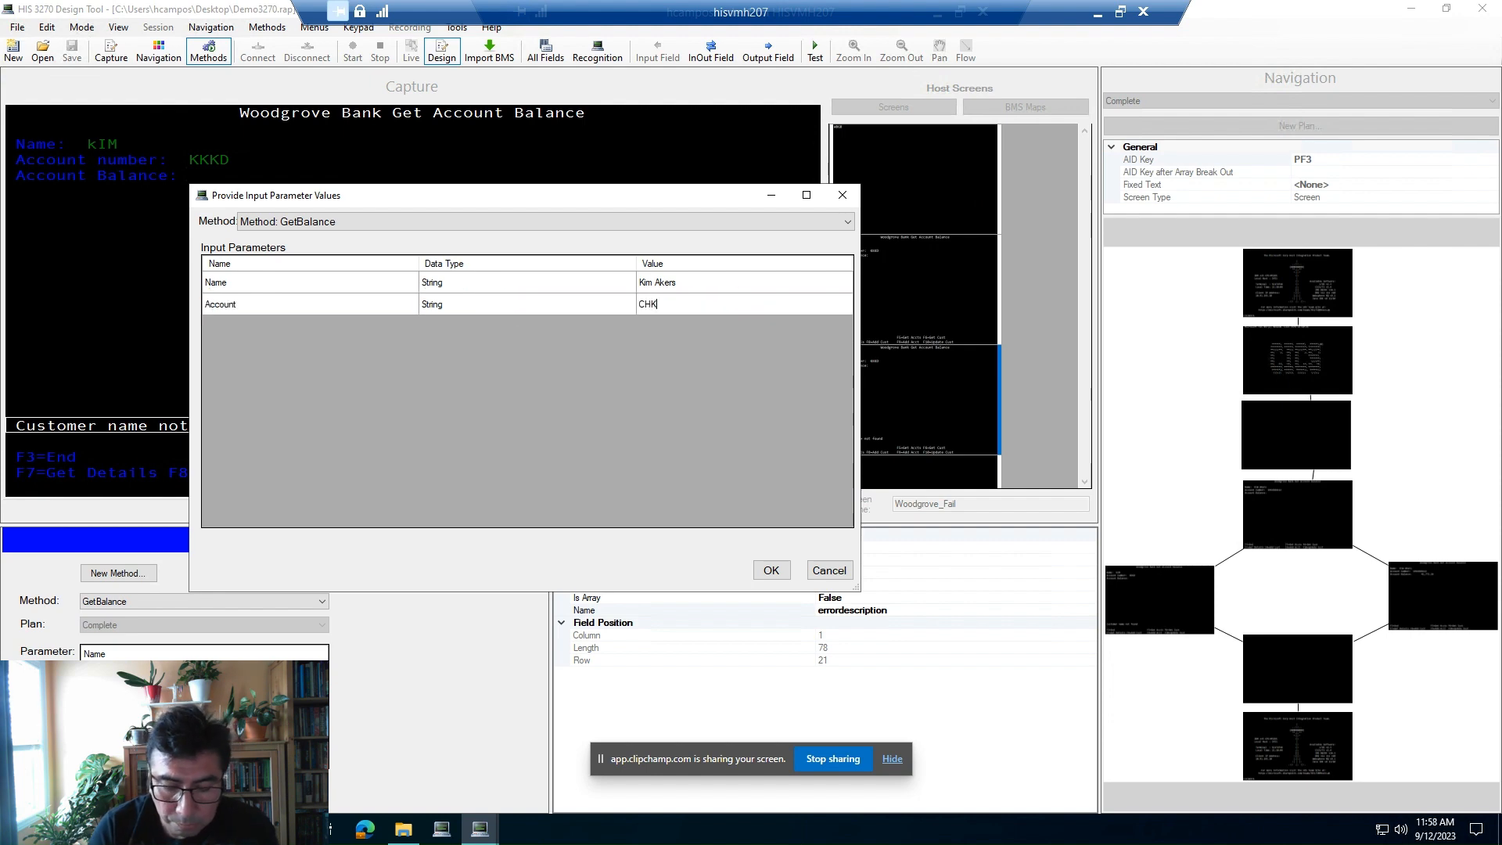
{"action": "type", "text": "4566112"}
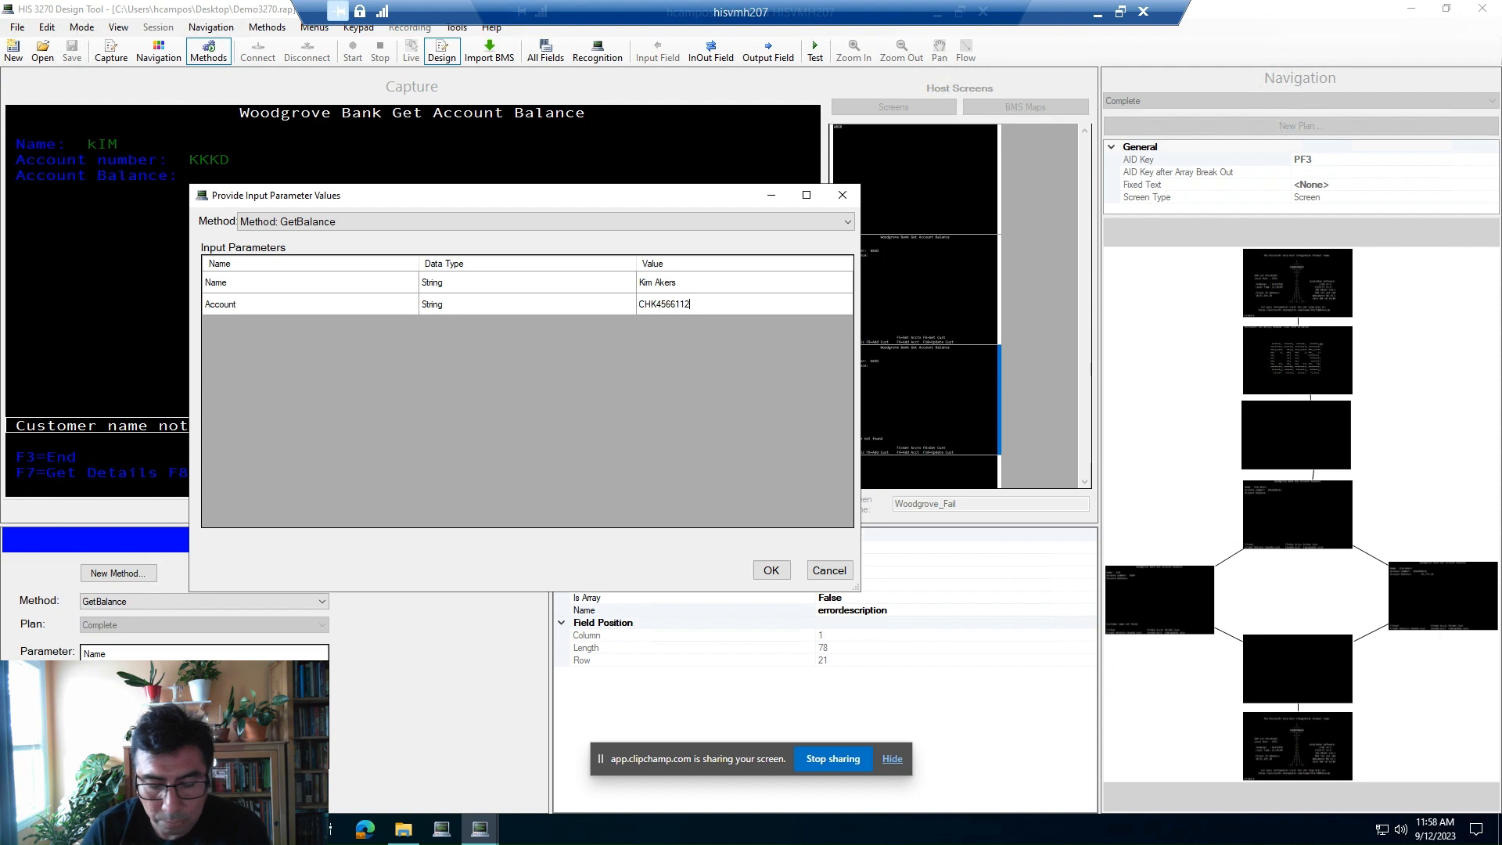
{"action": "key", "text": "Return"}
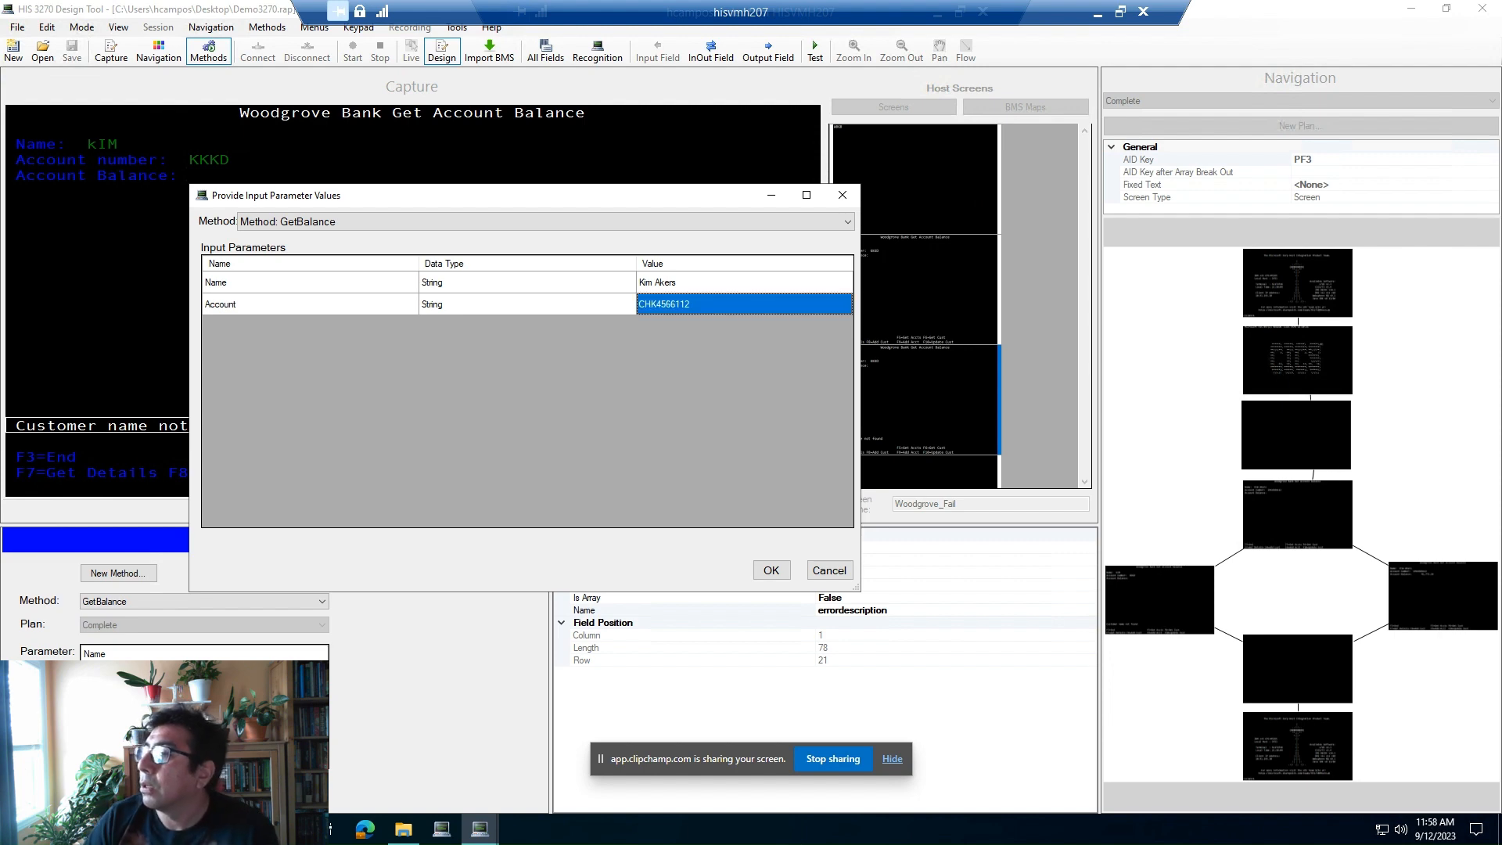
{"action": "left_click", "coordinate": [771, 569]}
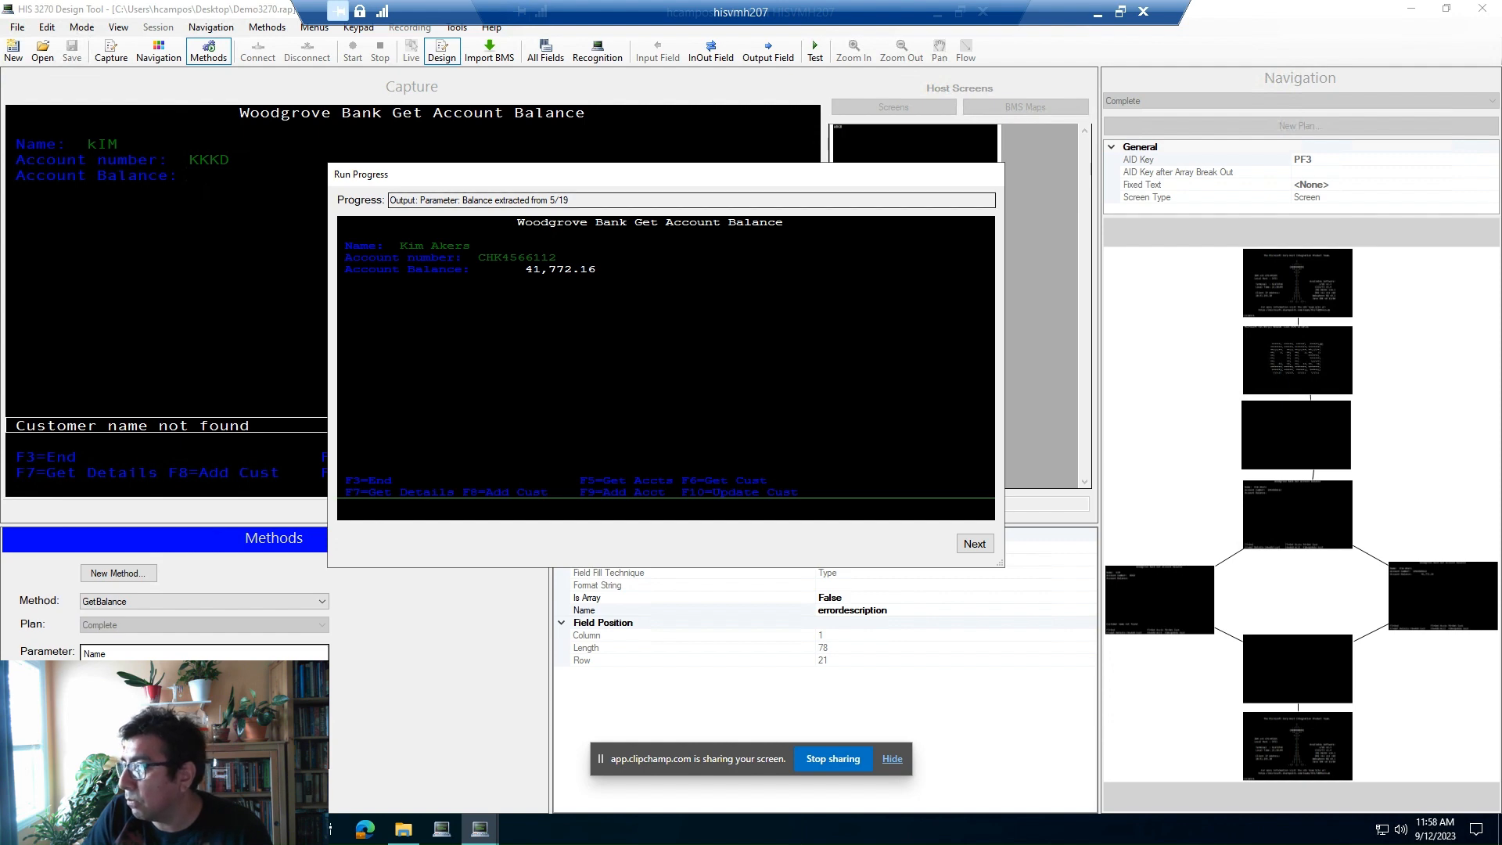
- Advance the GetBalance test run through the CICS logoff to its end, check the Balance output value and close the results
{"action": "left_click", "coordinate": [975, 544]}
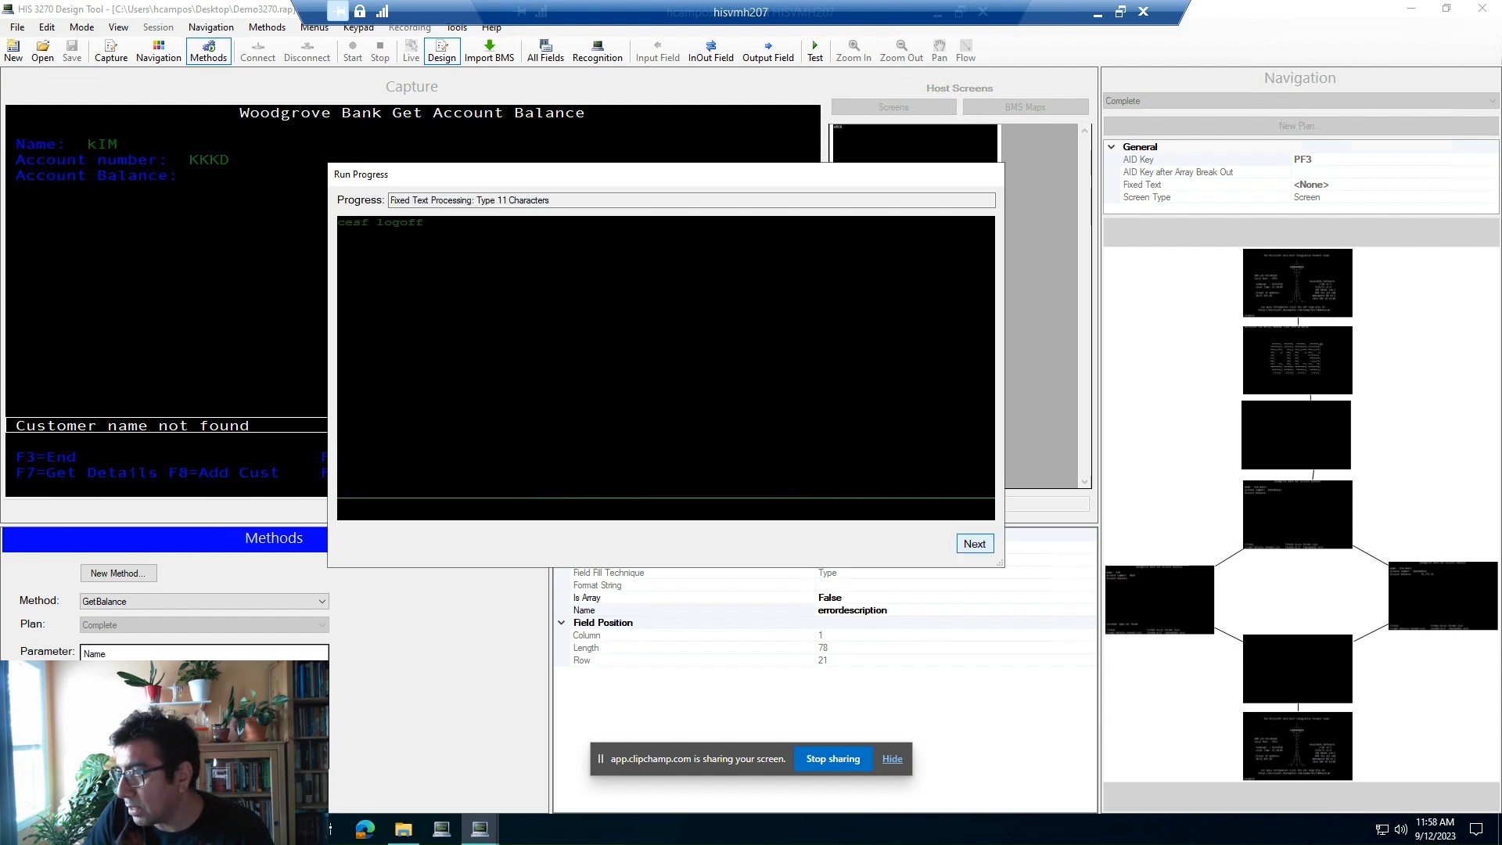
{"action": "left_click", "coordinate": [975, 543]}
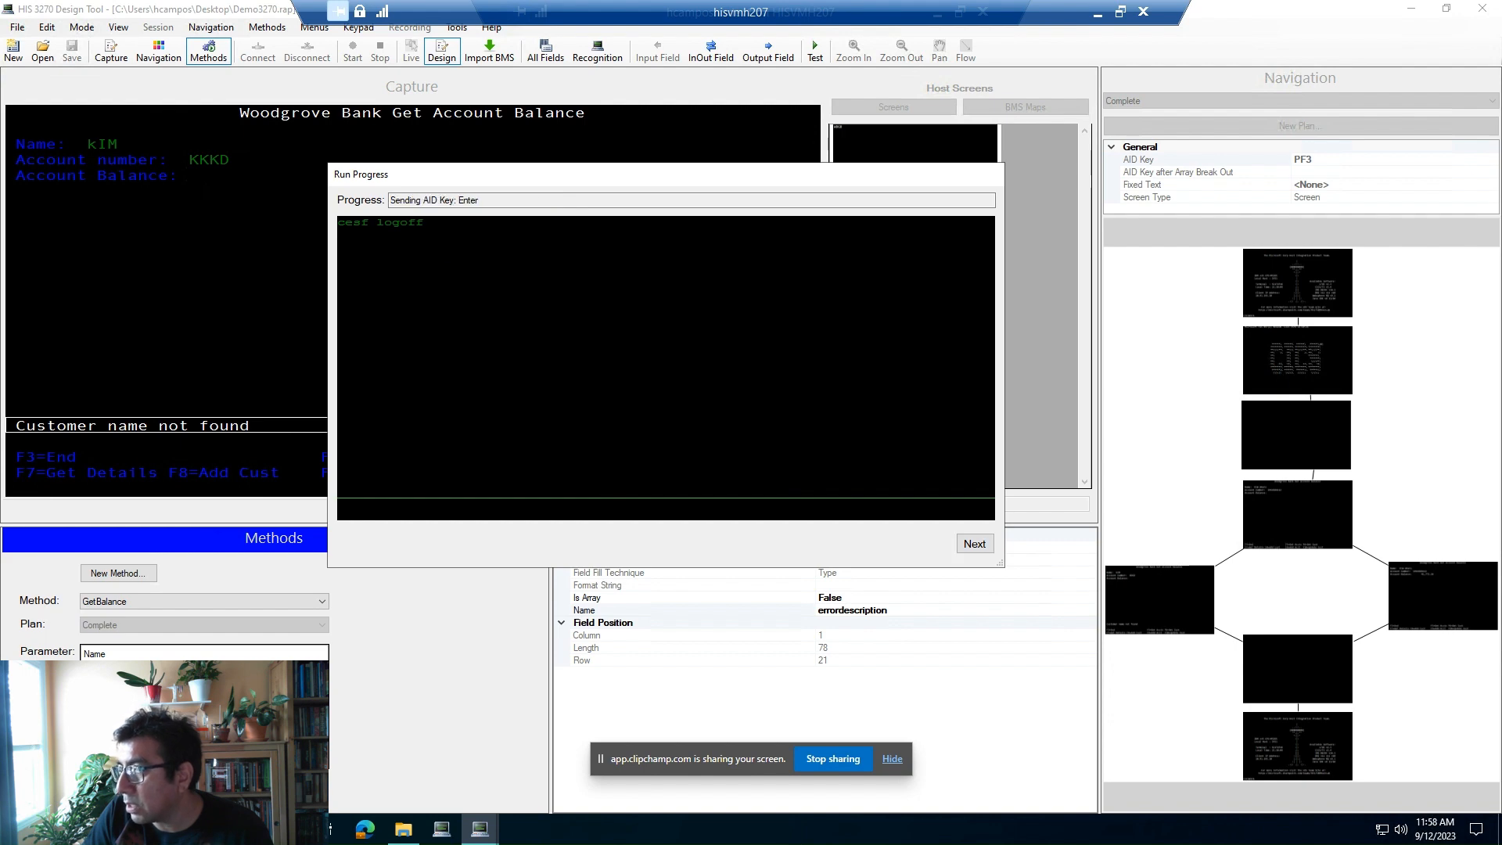
{"action": "left_click", "coordinate": [975, 543]}
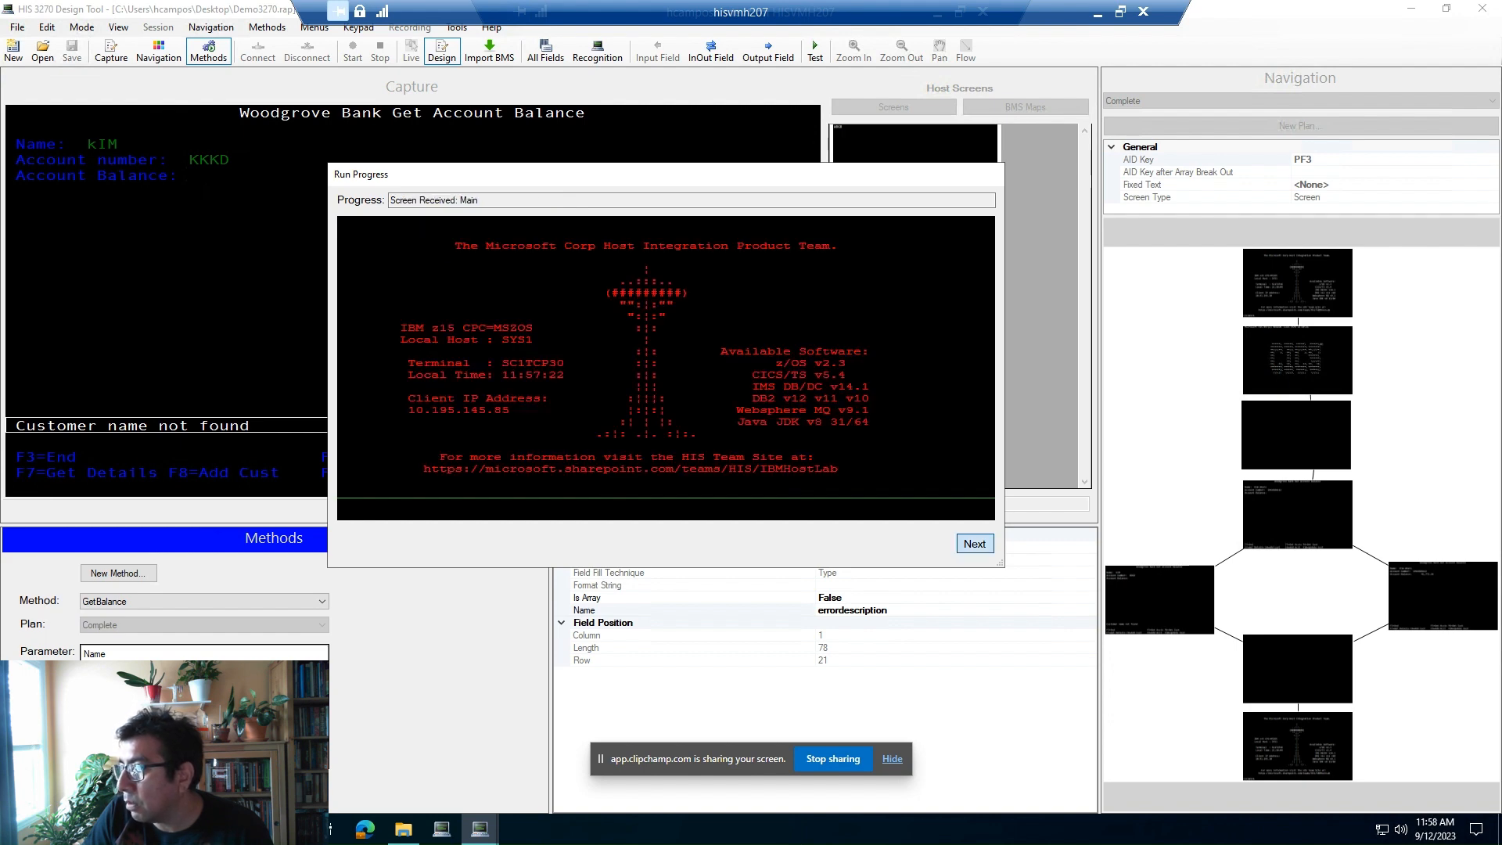
{"action": "left_click", "coordinate": [974, 543]}
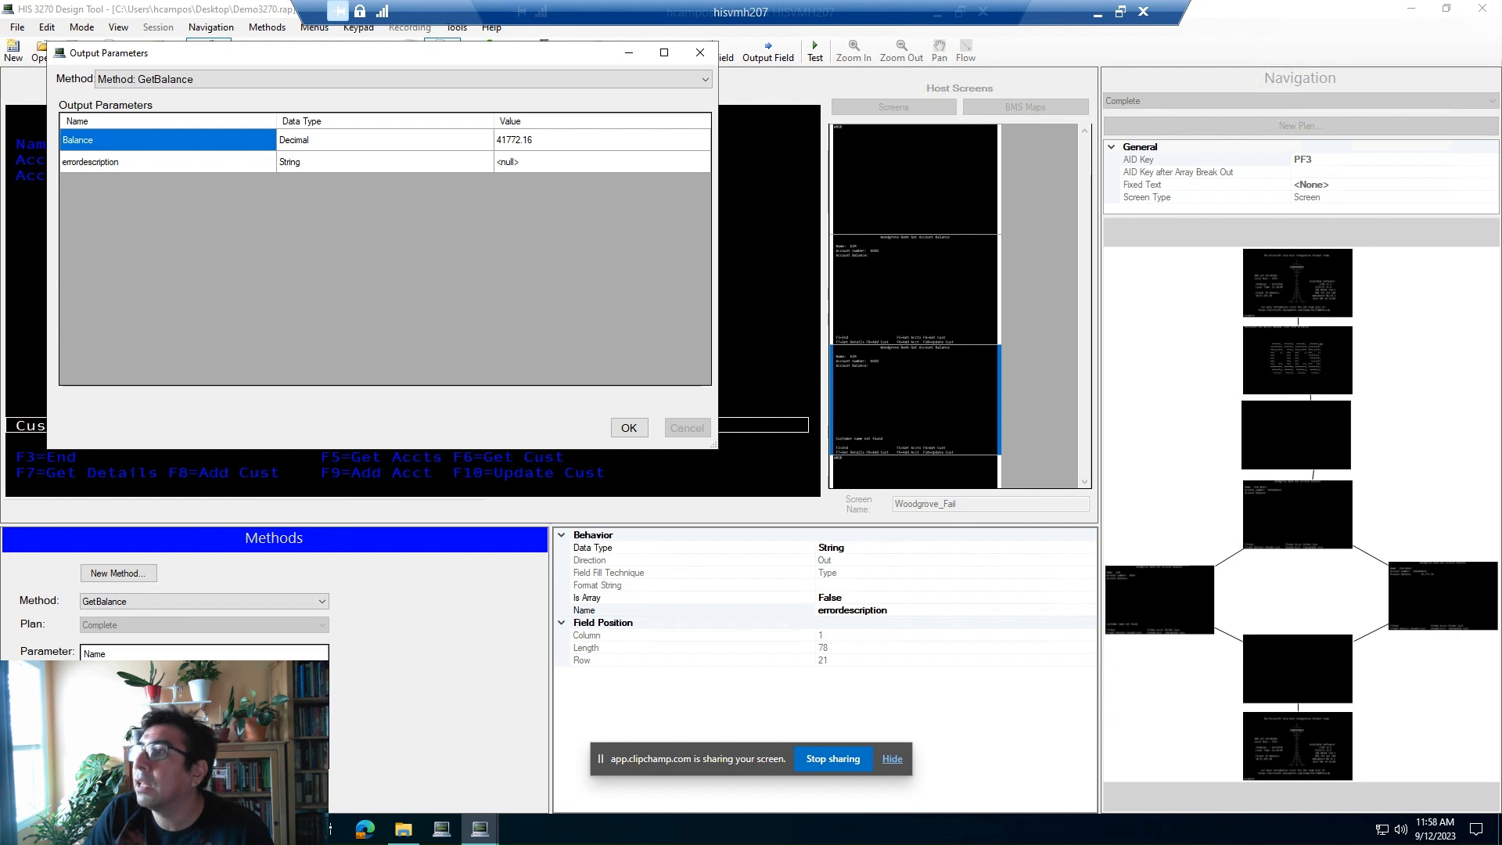
{"action": "left_click", "coordinate": [547, 140]}
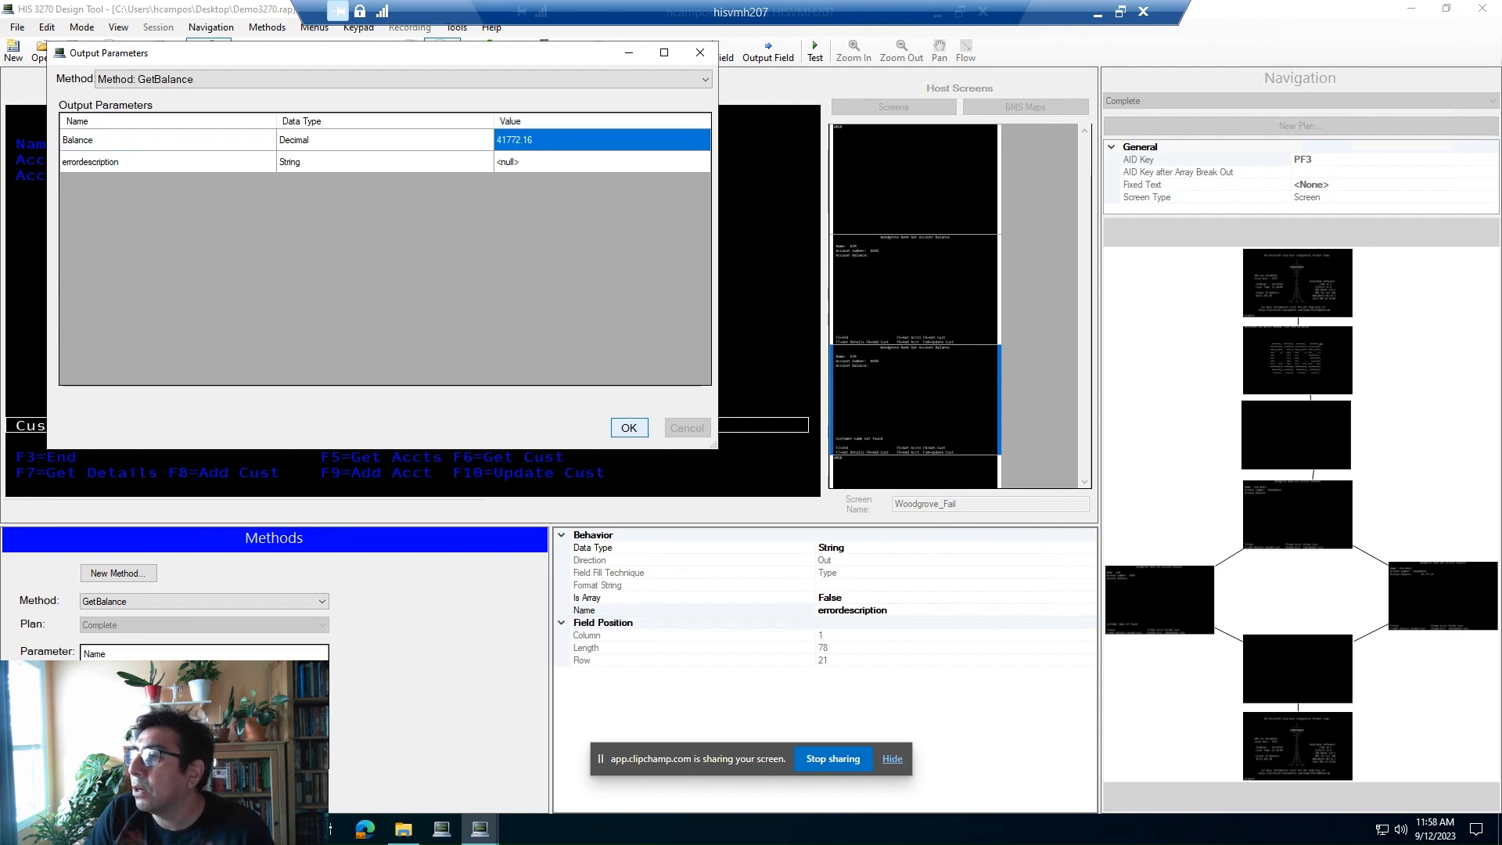
{"action": "left_click", "coordinate": [629, 428]}
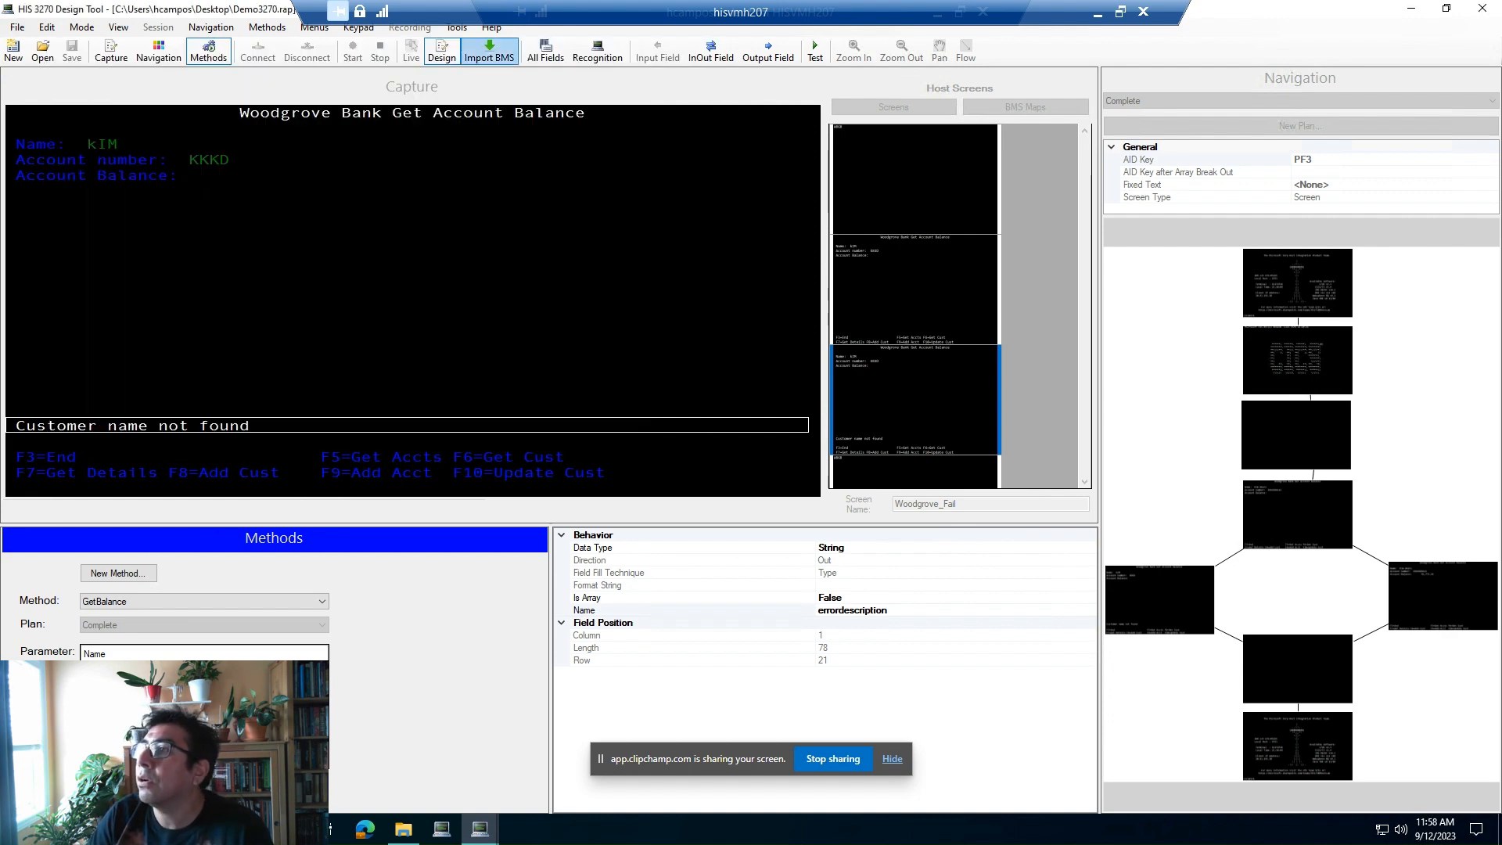
- Generate and test the HIDX definitions for GetBalance with the same input values, finish the run and close its results
{"action": "left_click", "coordinate": [457, 27]}
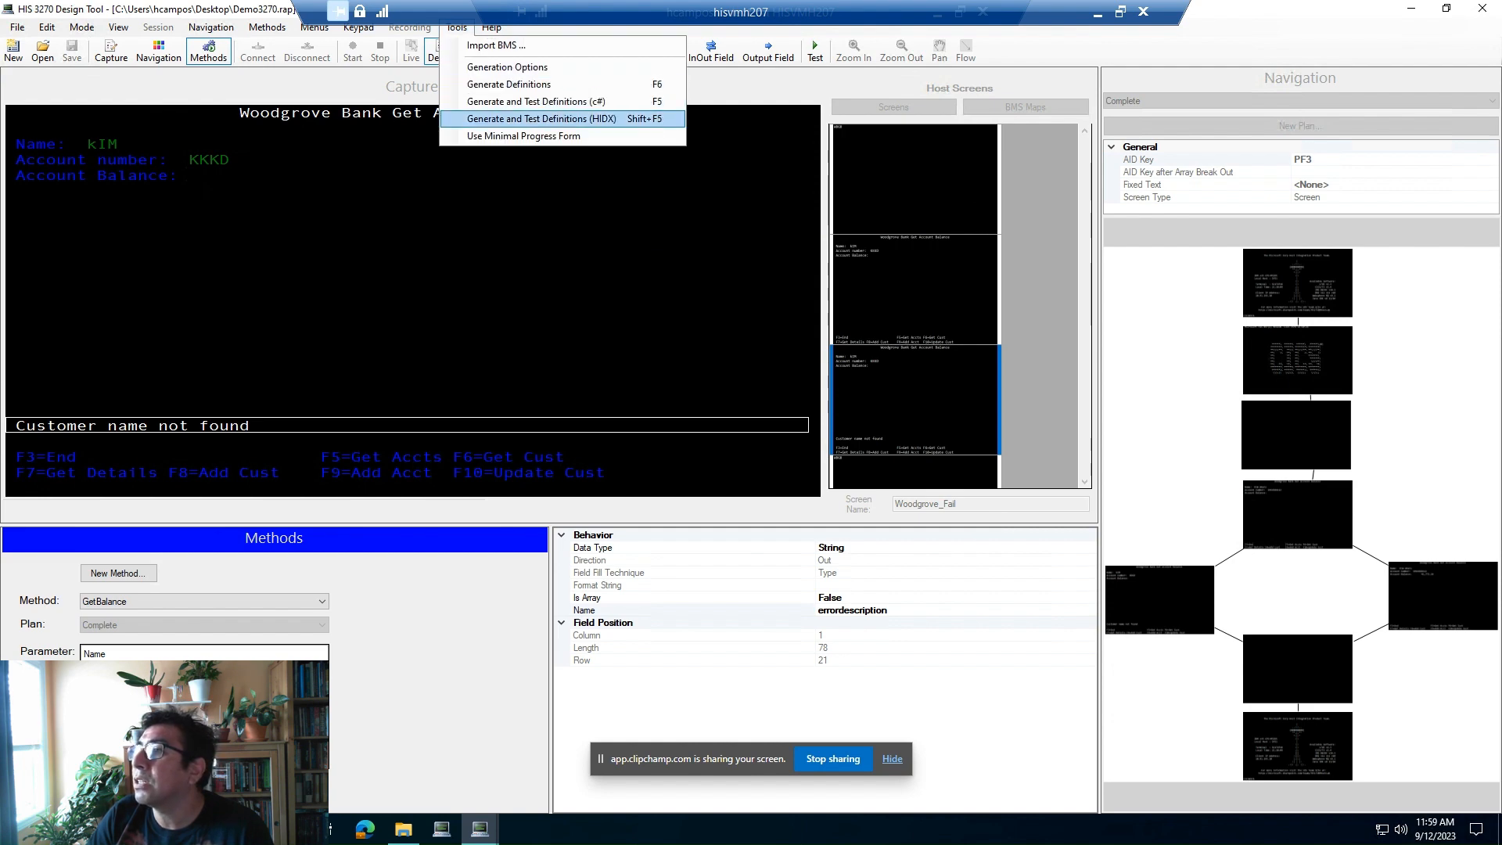
{"action": "left_click", "coordinate": [541, 119]}
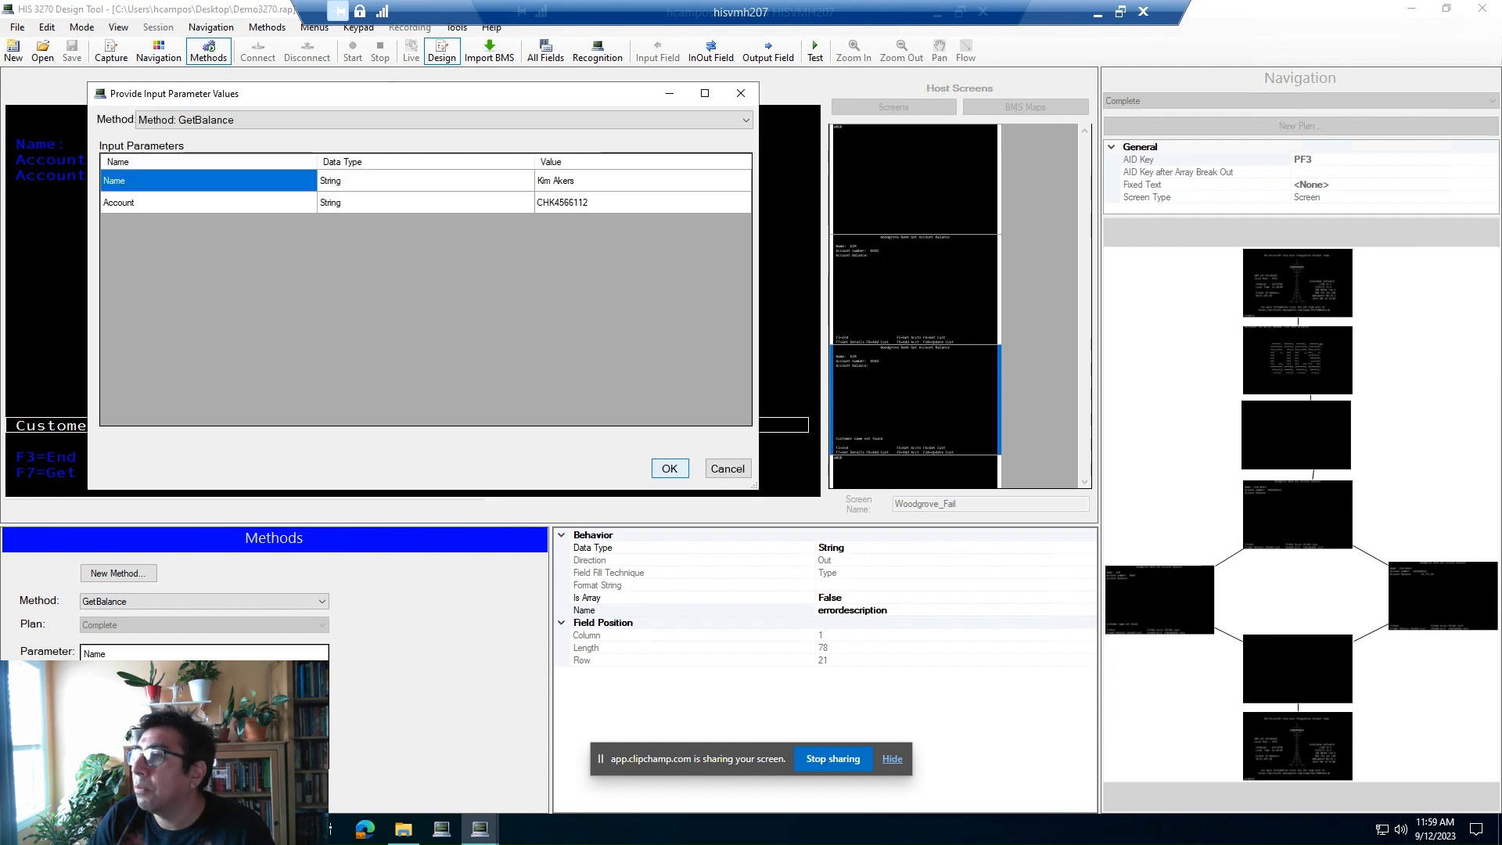
{"action": "left_click", "coordinate": [668, 468]}
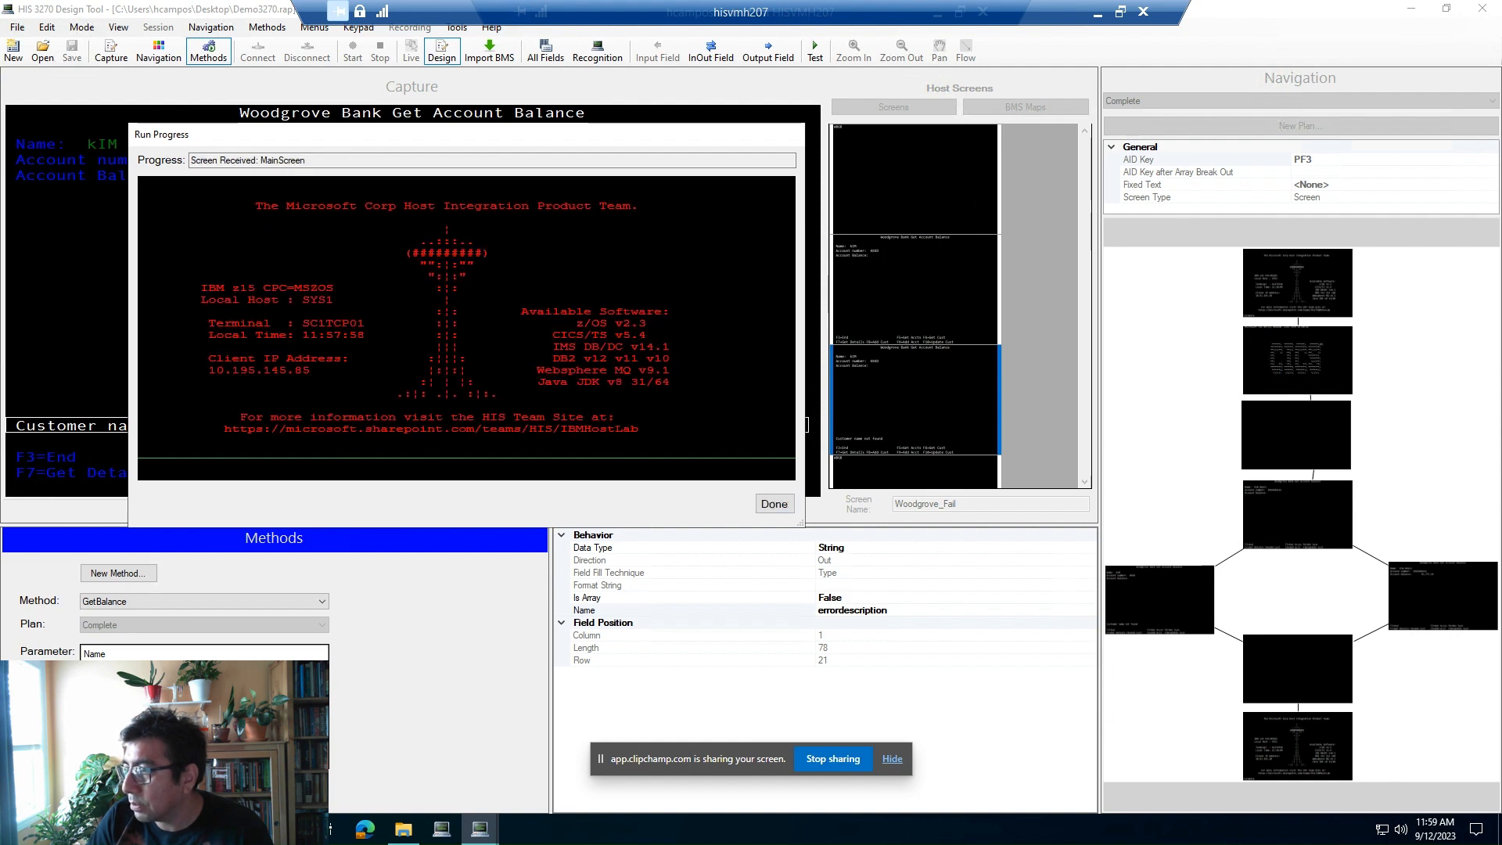
{"action": "left_click", "coordinate": [775, 503]}
{"action": "left_click", "coordinate": [730, 529]}
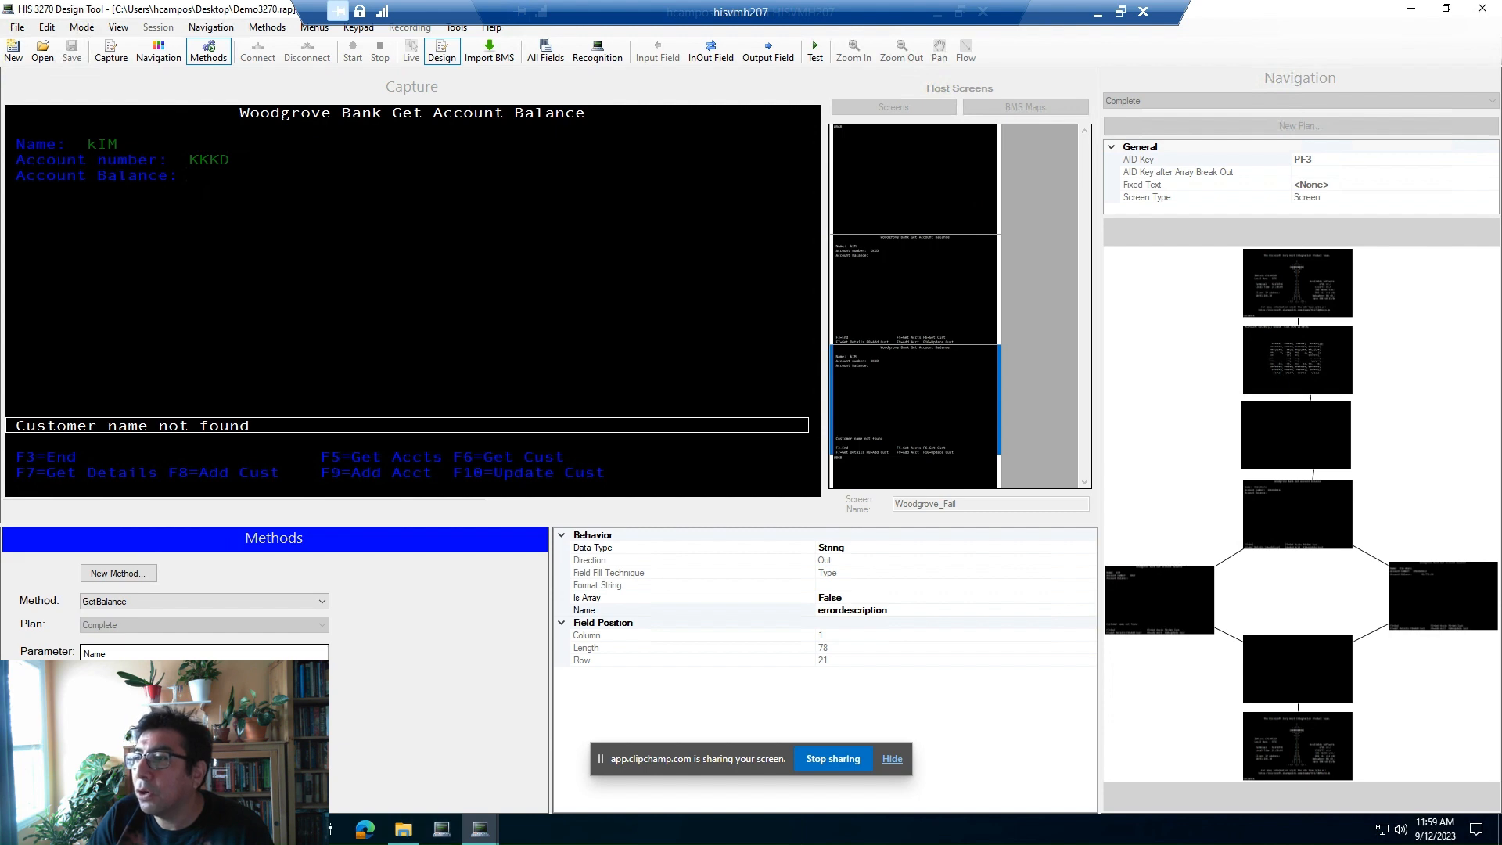
- Switch to File Explorer, open the Demo3270 folder on the Desktop and select the generated Demo3270.hidx file
{"action": "left_click", "coordinate": [404, 829]}
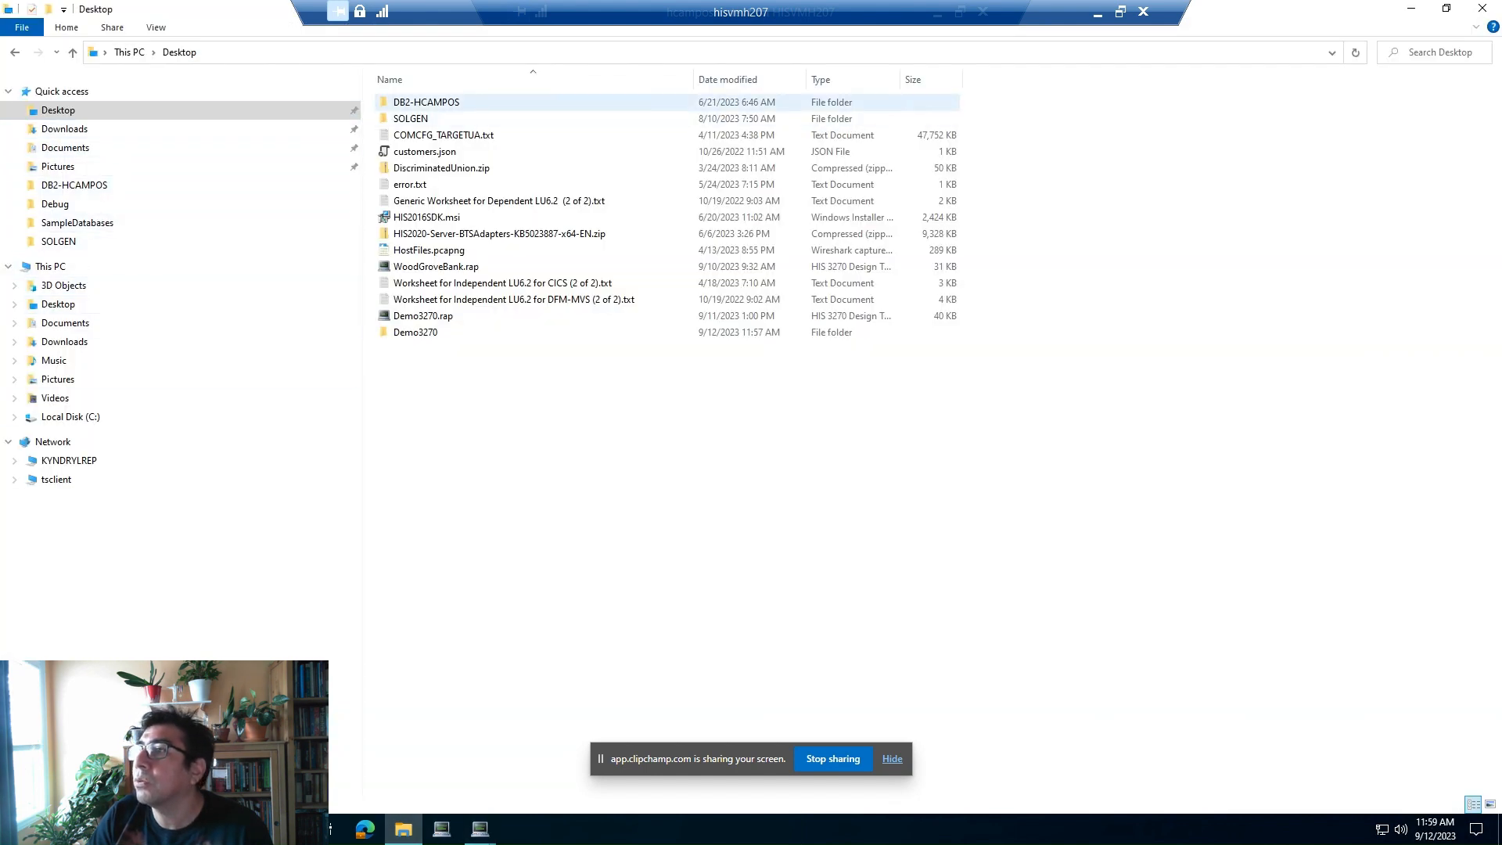
{"action": "double_click", "coordinate": [415, 331]}
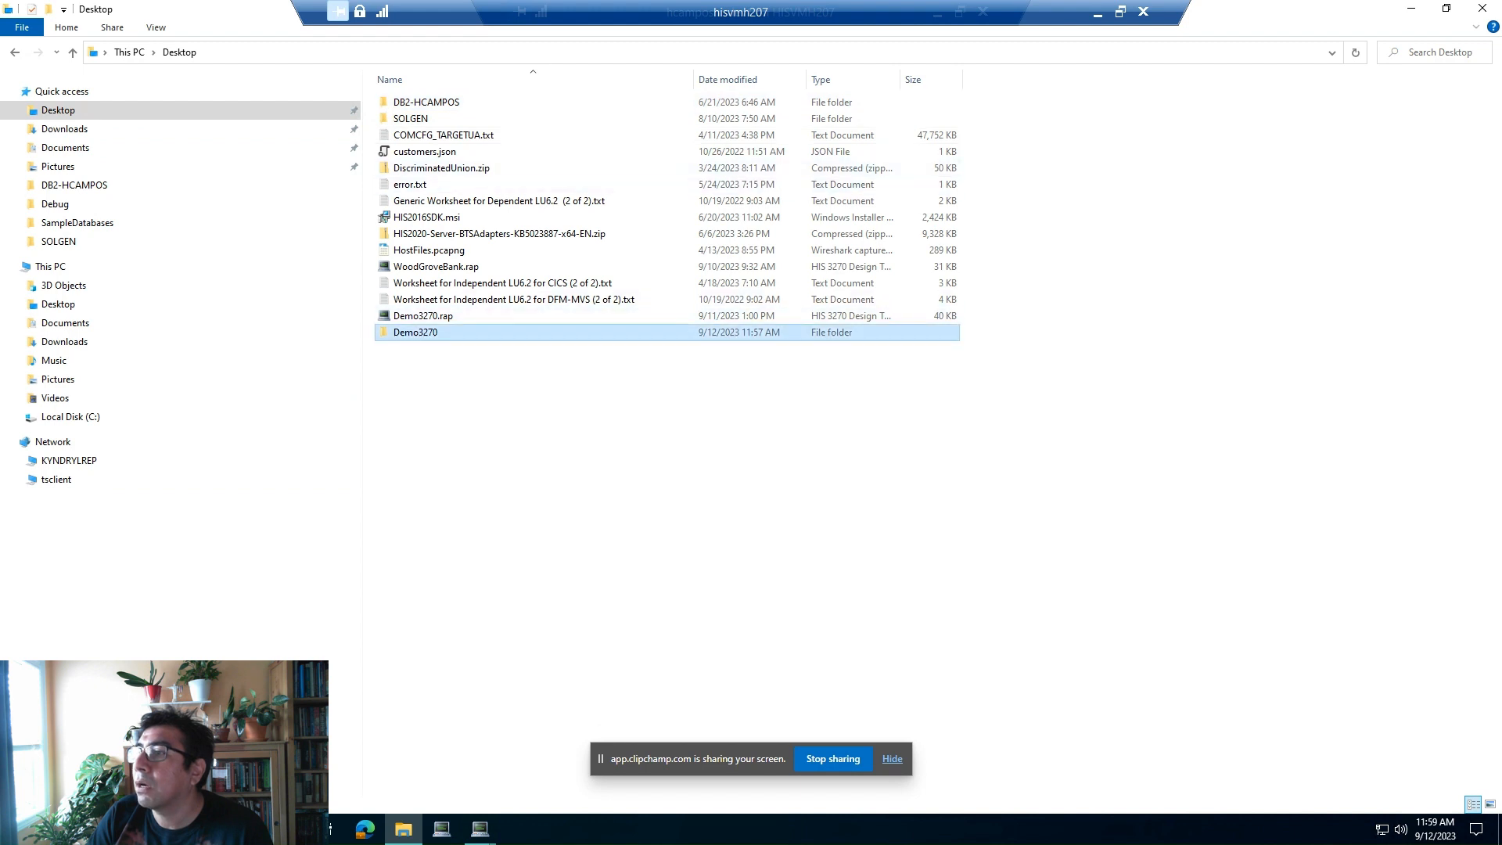
{"action": "left_click", "coordinate": [425, 103]}
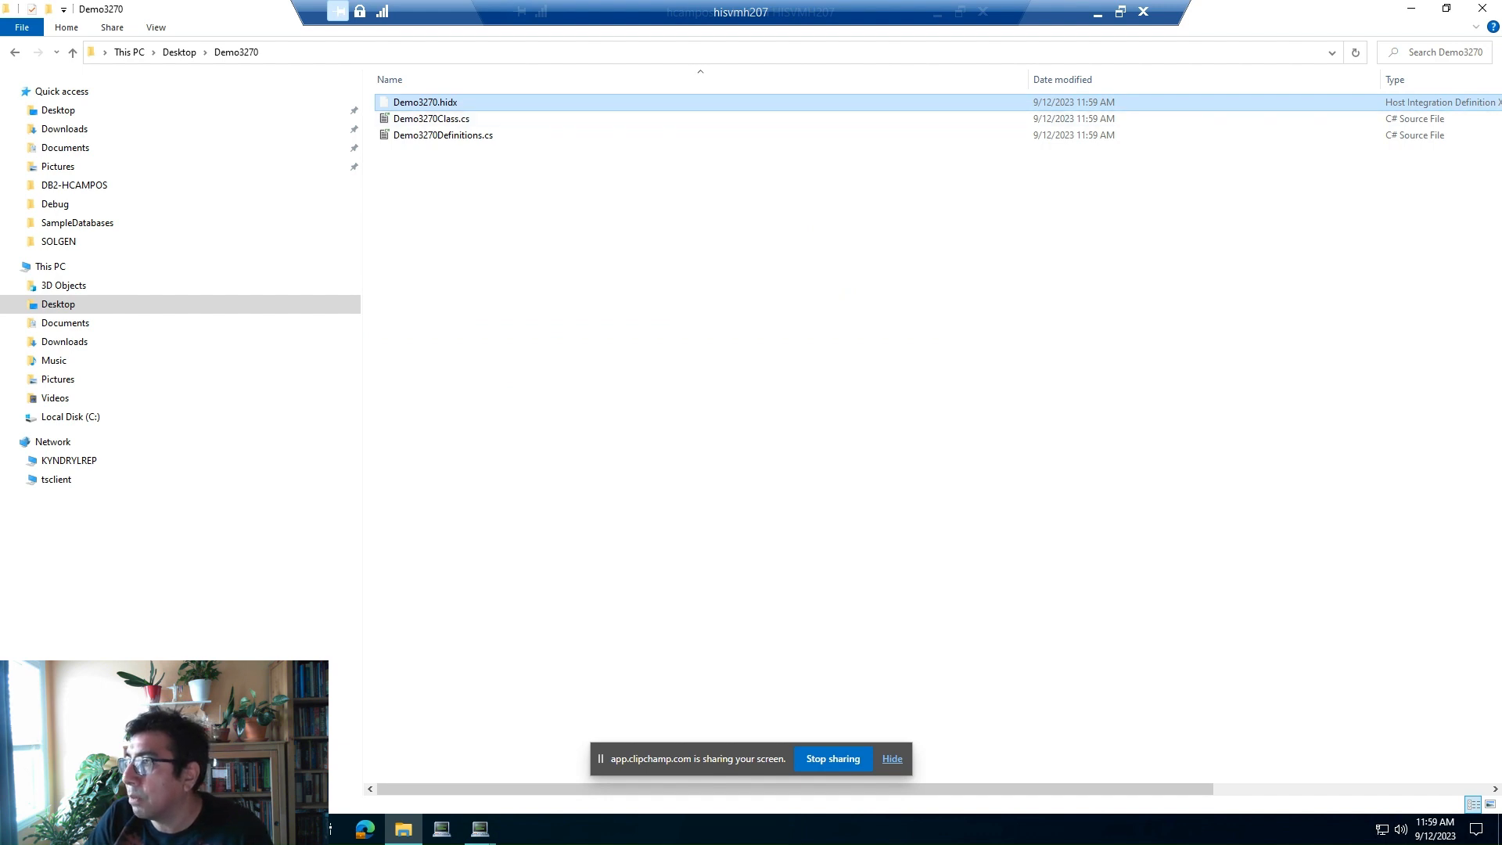
- Switch back to the HIS 3270 Design Tool and view the opening Main screen of the Complete navigation plan
{"action": "left_click", "coordinate": [899, 329]}
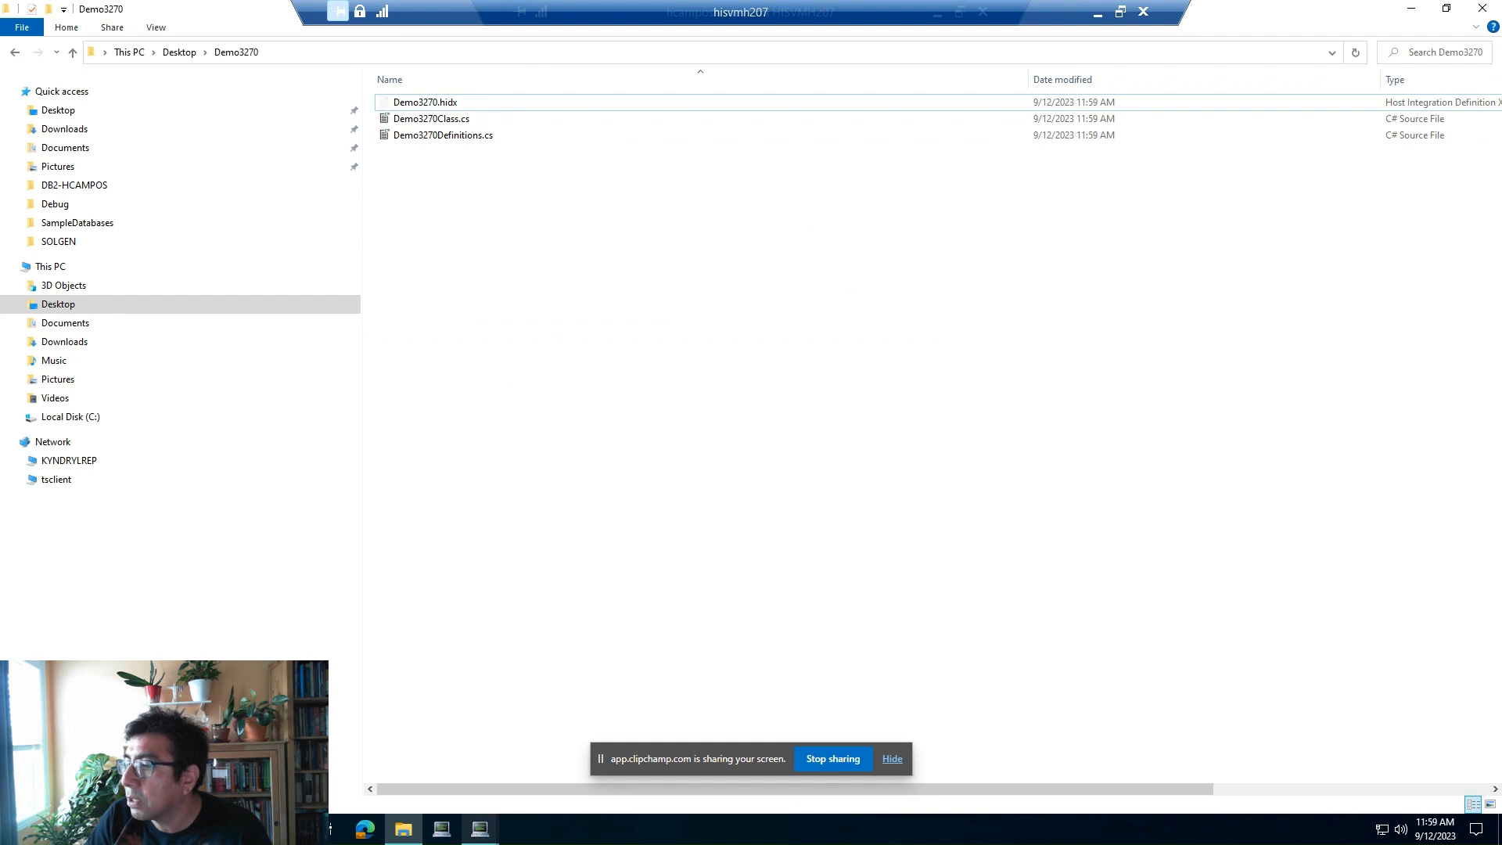
{"action": "left_click", "coordinate": [479, 828]}
{"action": "left_click", "coordinate": [554, 763]}
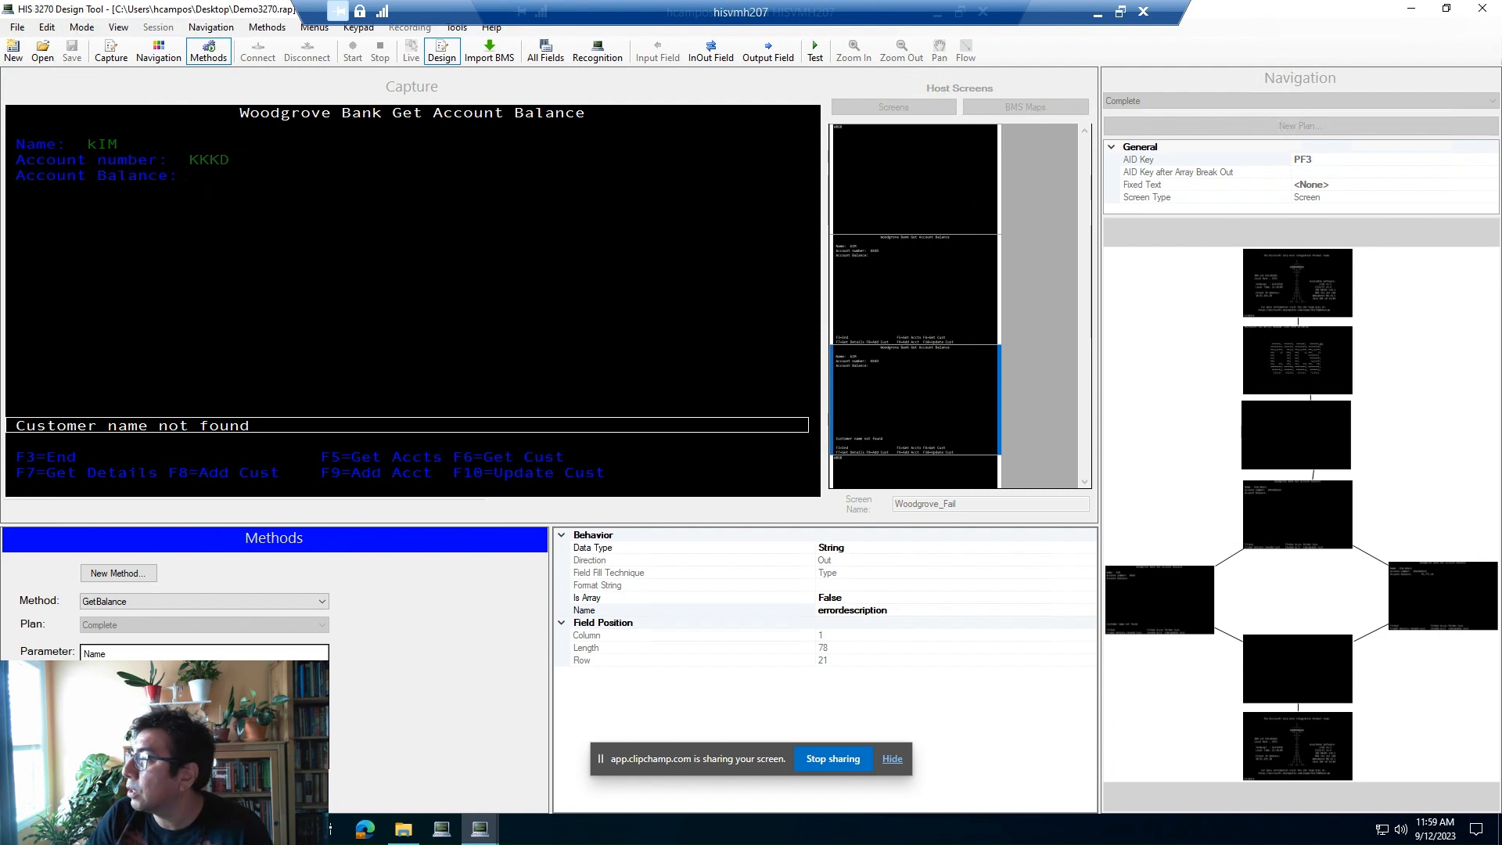
{"action": "left_click", "coordinate": [1297, 360]}
{"action": "left_click", "coordinate": [1297, 283]}
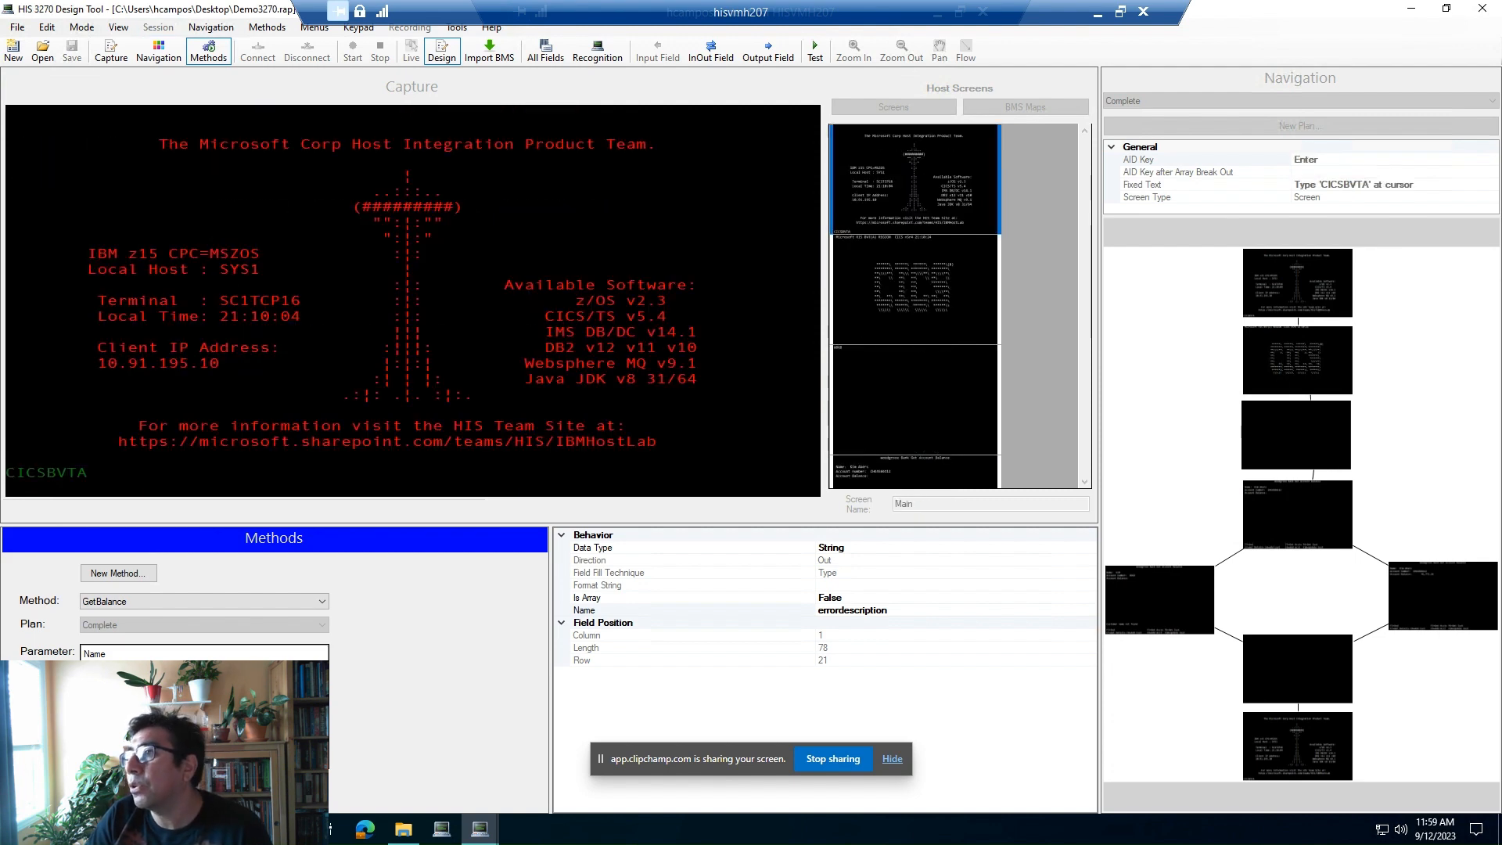
- Enable the Use Minimal Progress Form option for test runs
{"action": "left_click", "coordinate": [458, 27]}
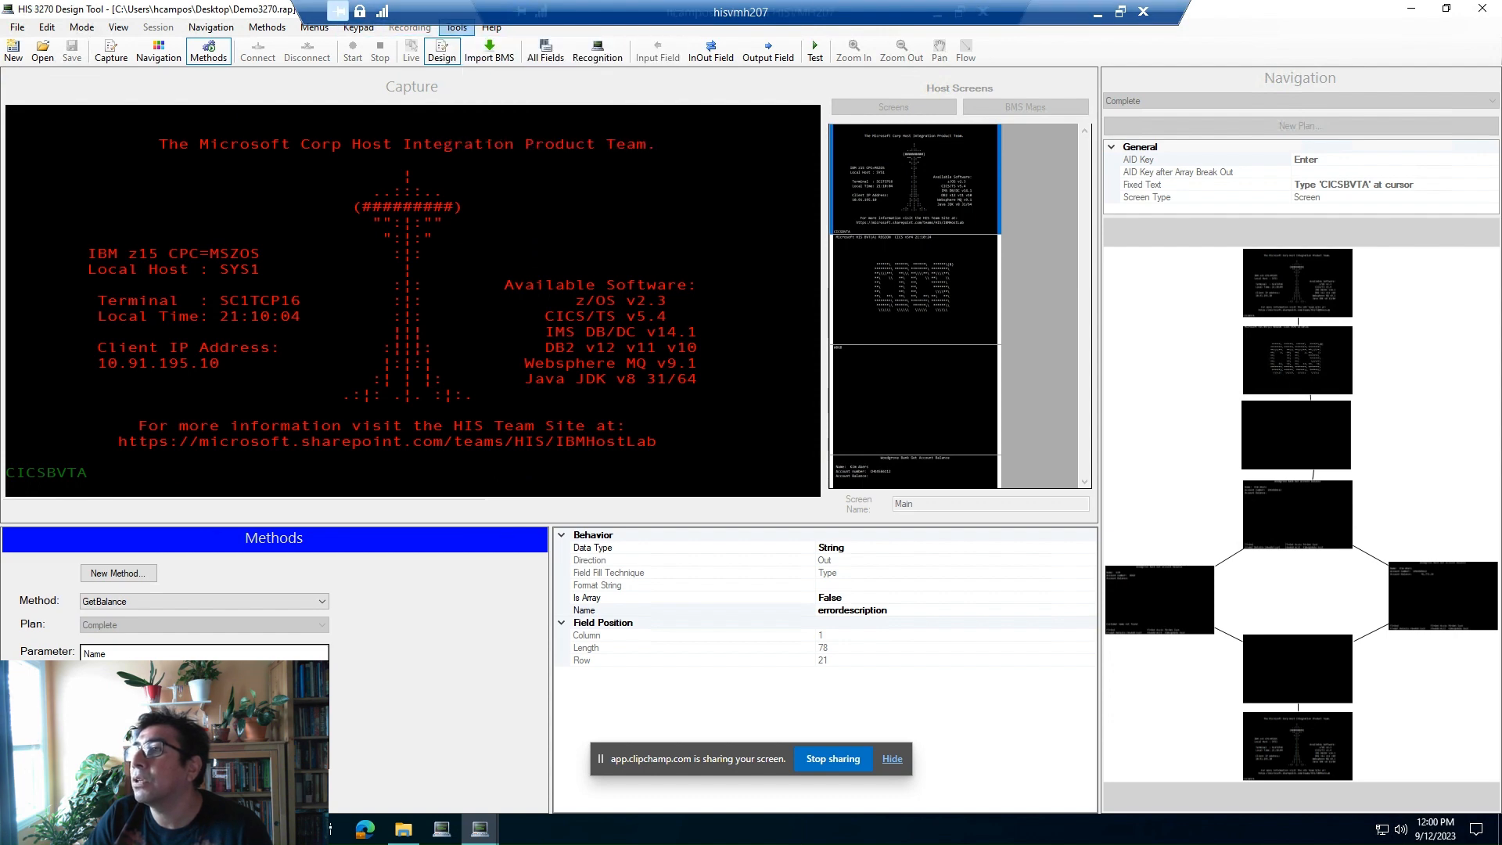
{"action": "left_click", "coordinate": [458, 28]}
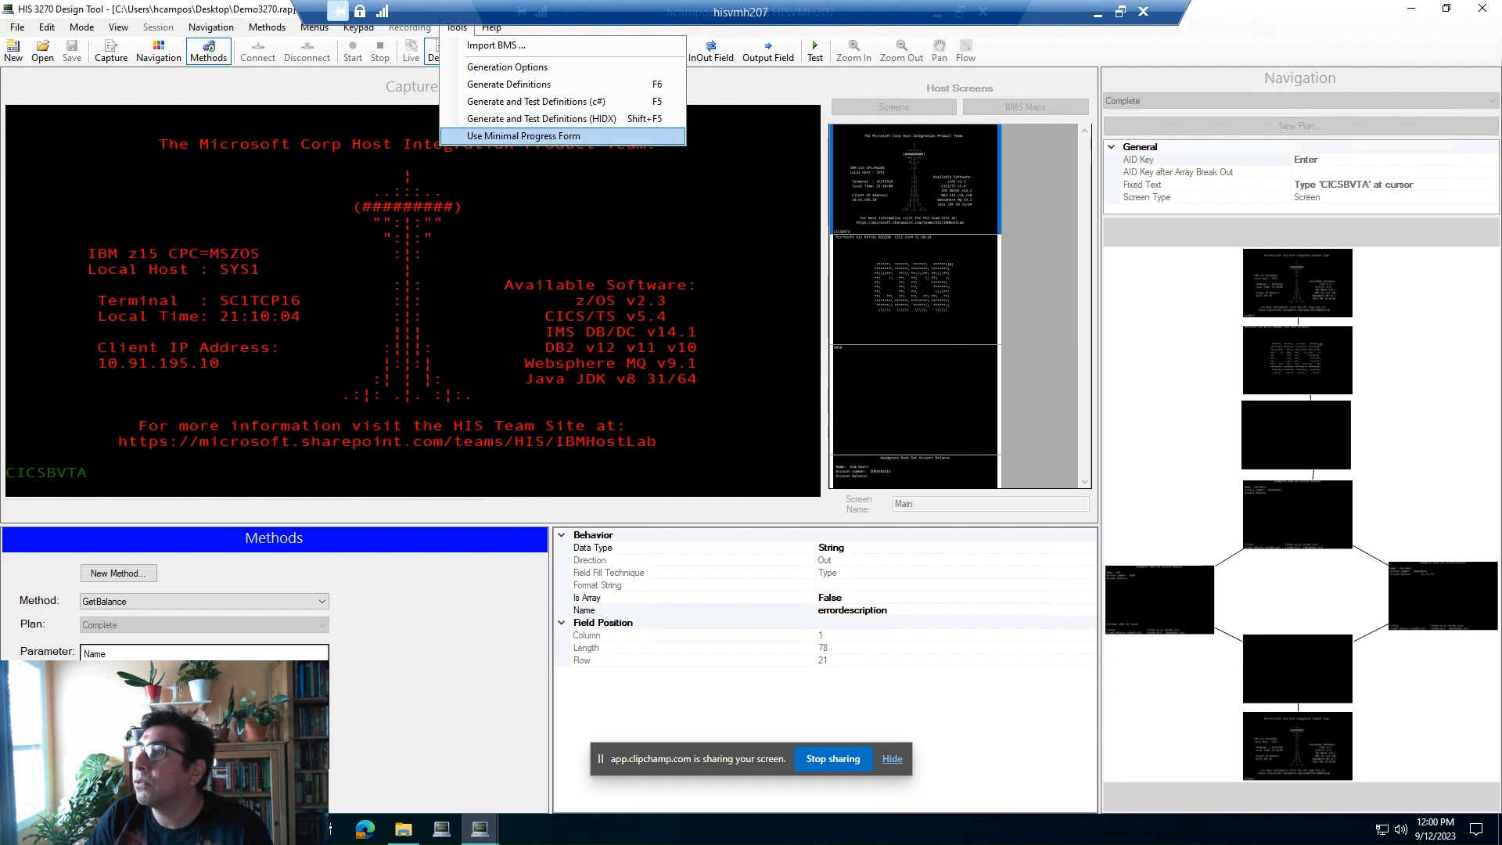
{"action": "left_click", "coordinate": [523, 136]}
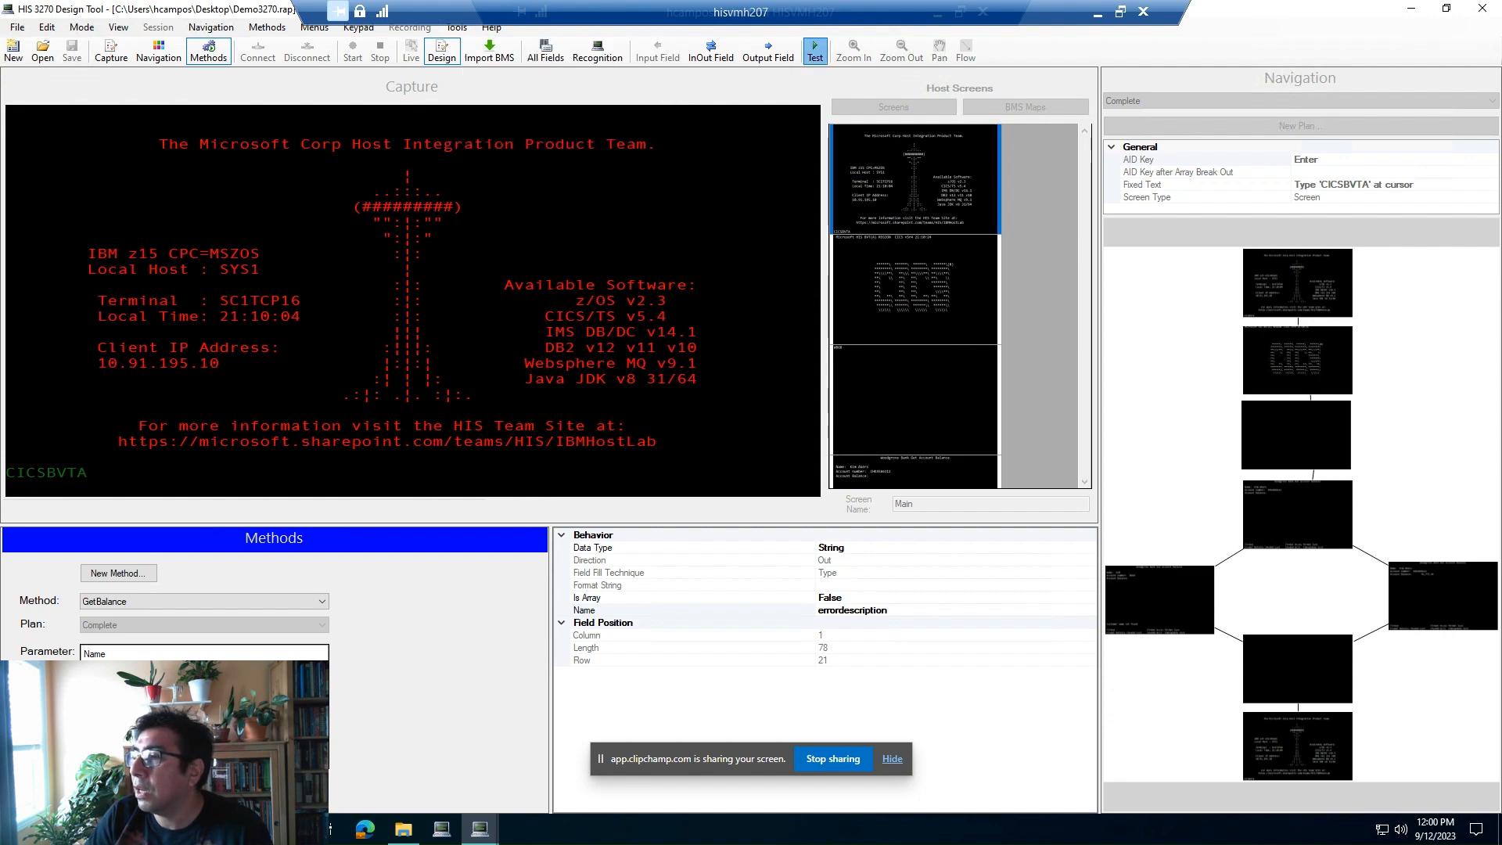
- Test GetBalance with the prefilled Name and Account input values, finish the run and close its output parameters
{"action": "left_click", "coordinate": [815, 51]}
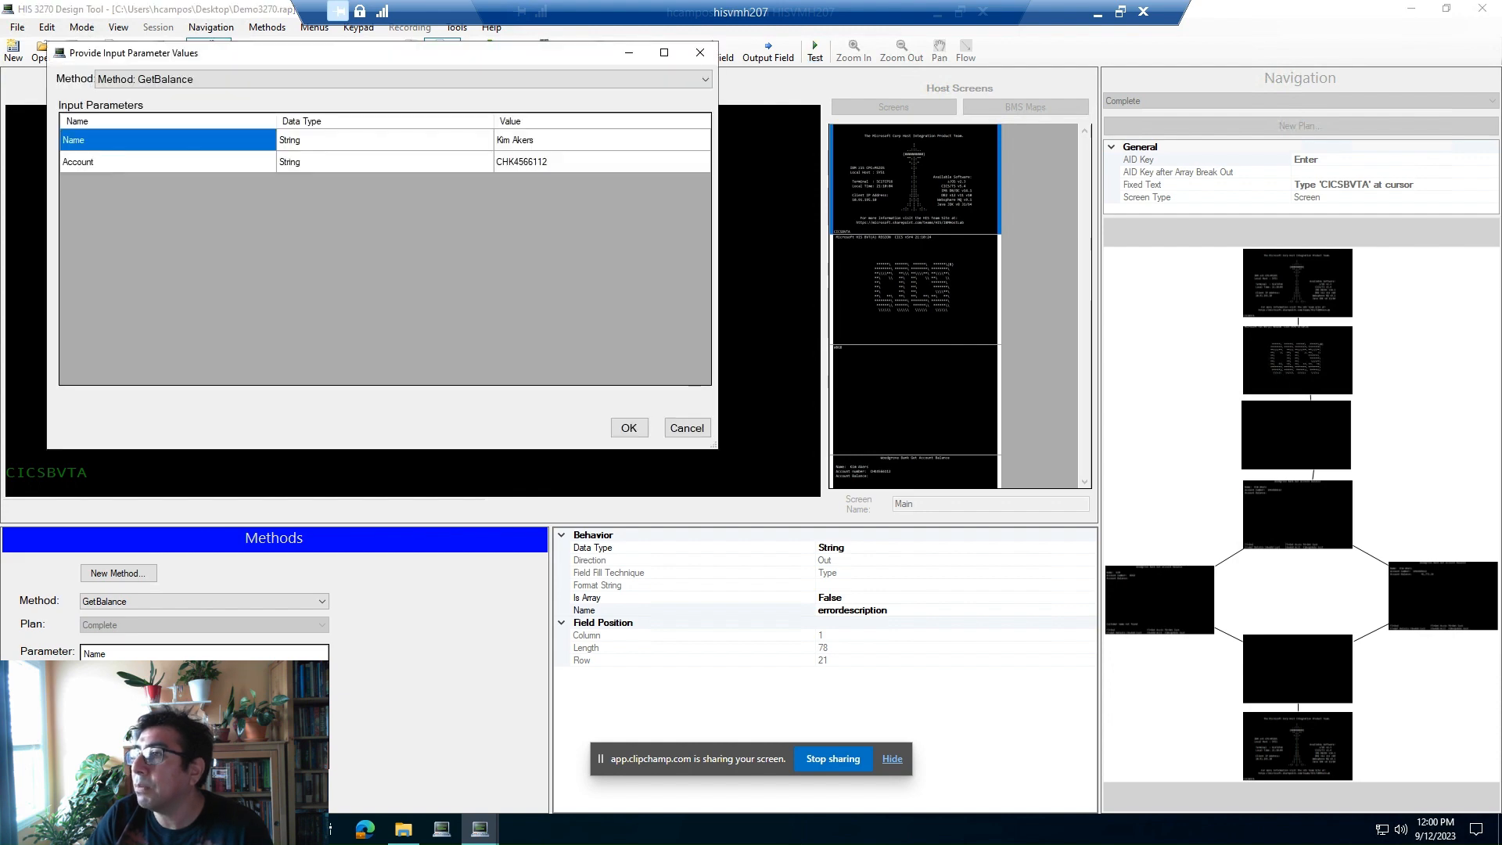
{"action": "left_click", "coordinate": [629, 428]}
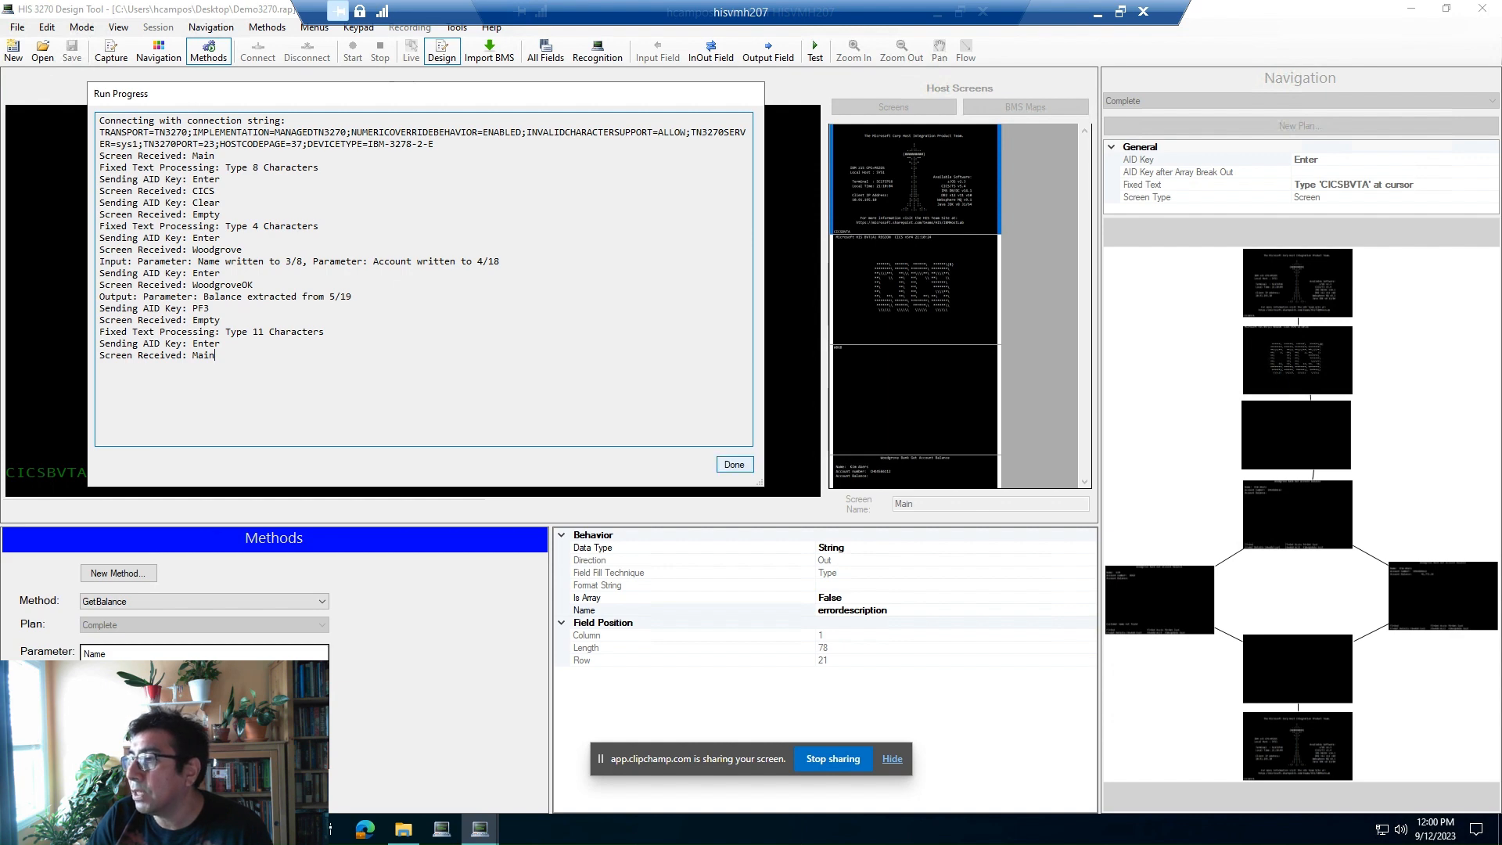
{"action": "left_click", "coordinate": [734, 463]}
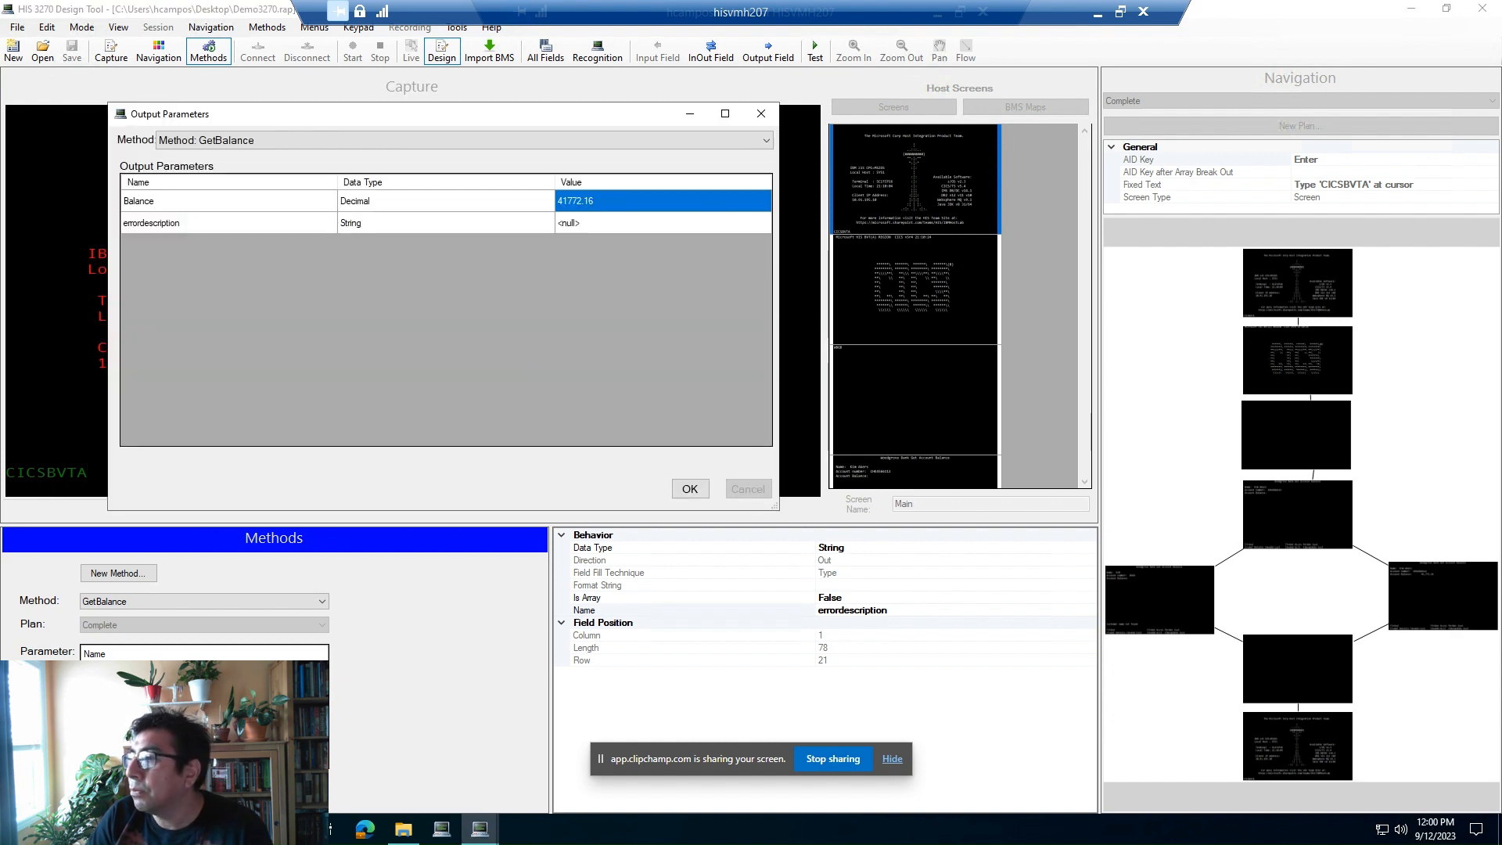
{"action": "left_click", "coordinate": [689, 488]}
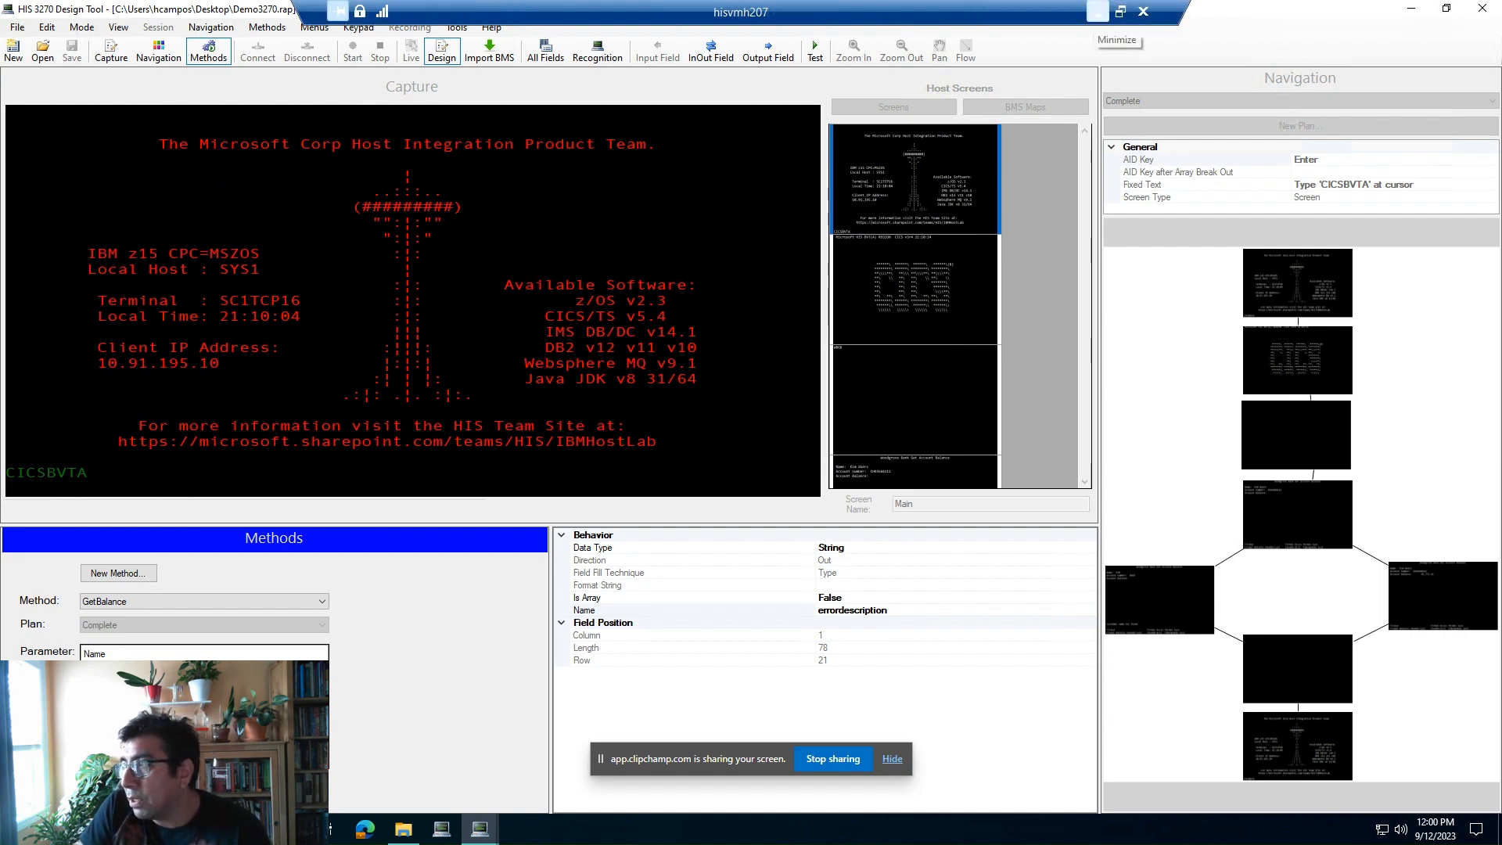
- Minimize the remote desktop session and advance the slideshow from the Demo slide to the closing Thank you slide
{"action": "left_click", "coordinate": [1097, 11]}
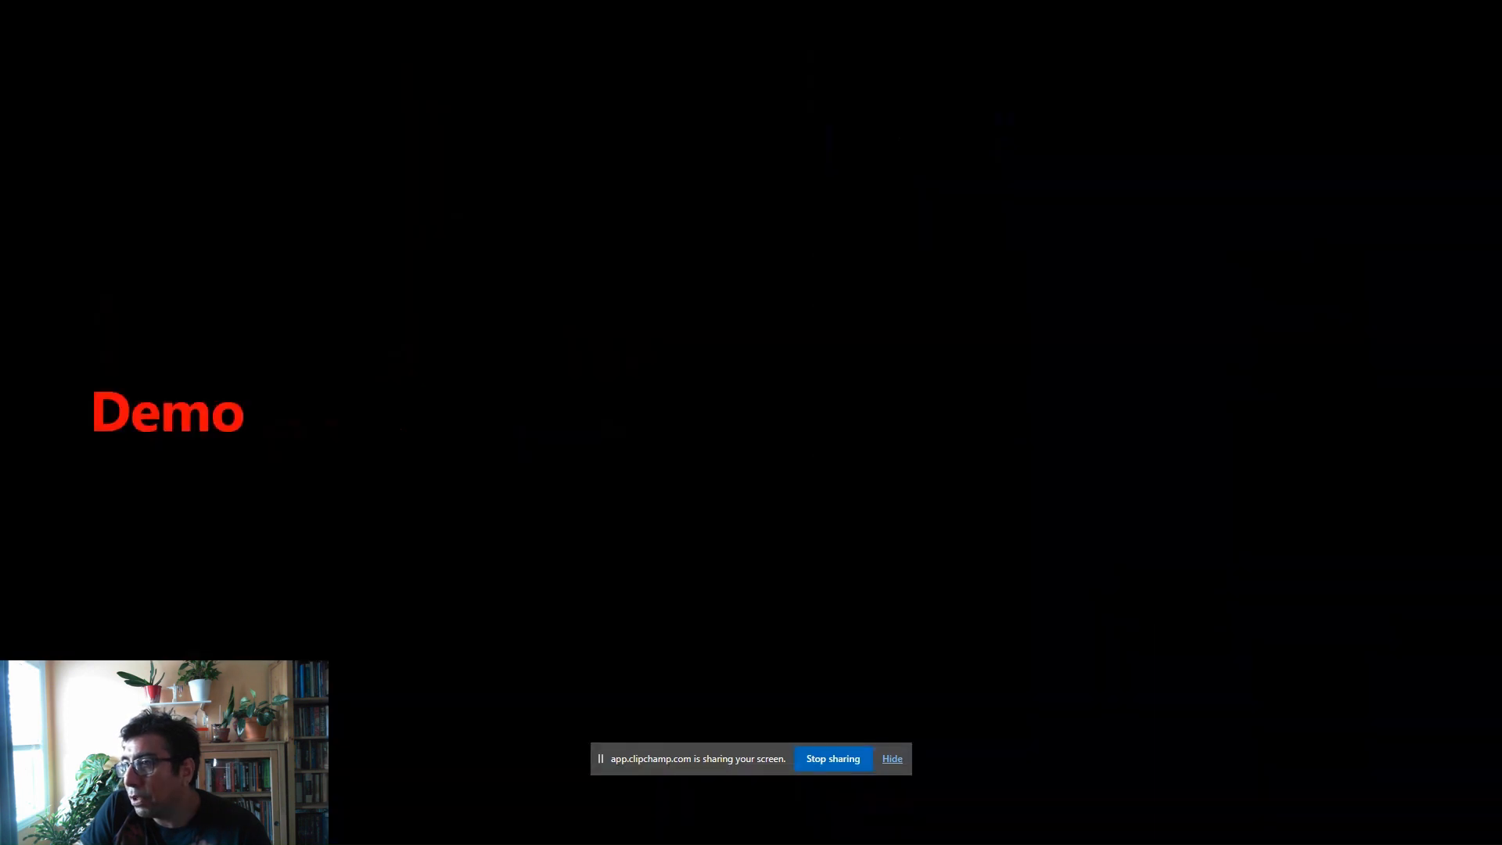
{"action": "key", "text": "Right"}
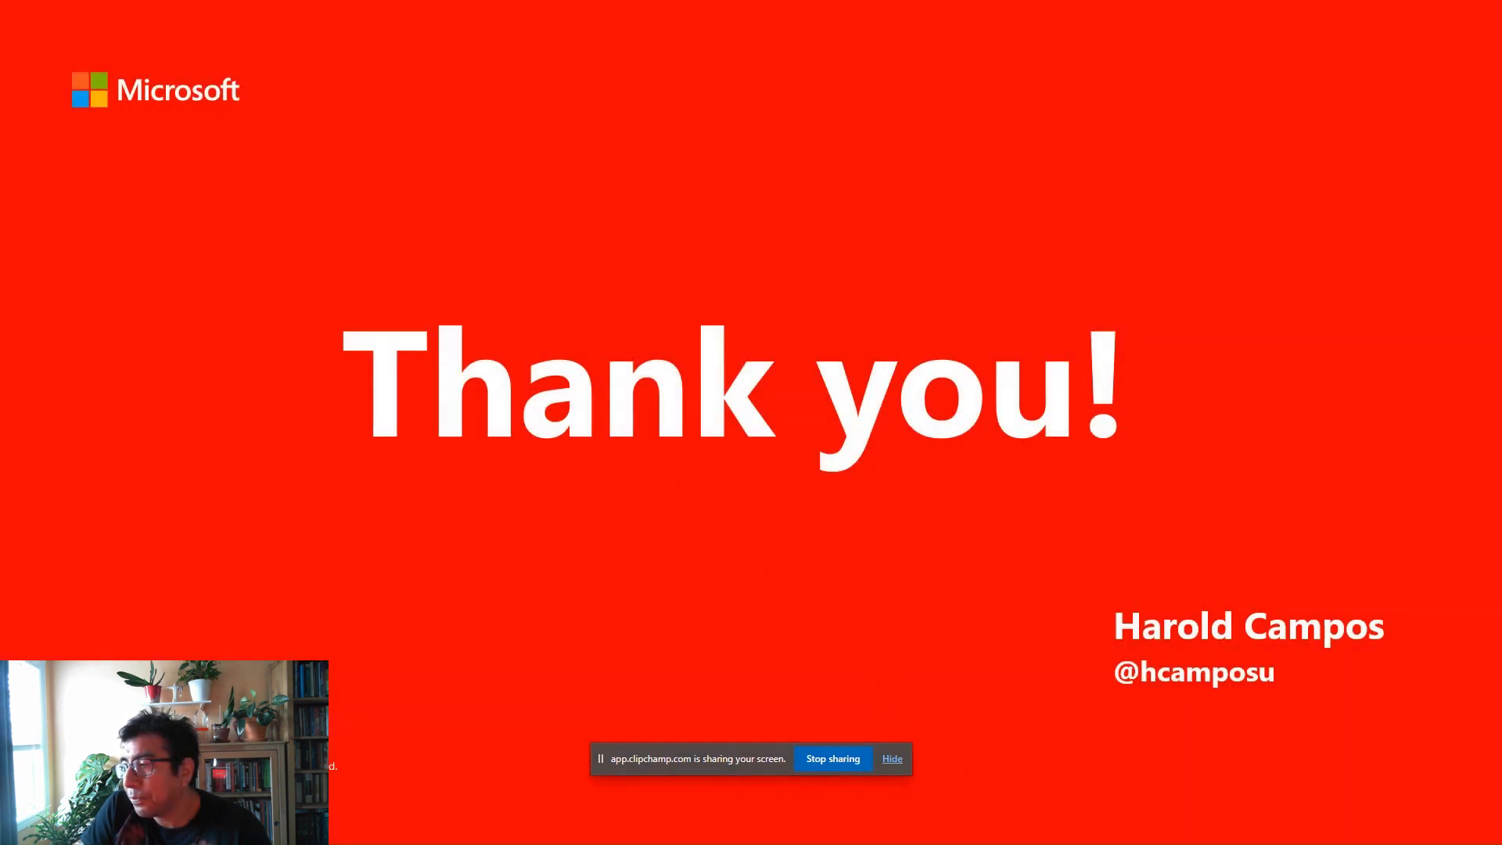